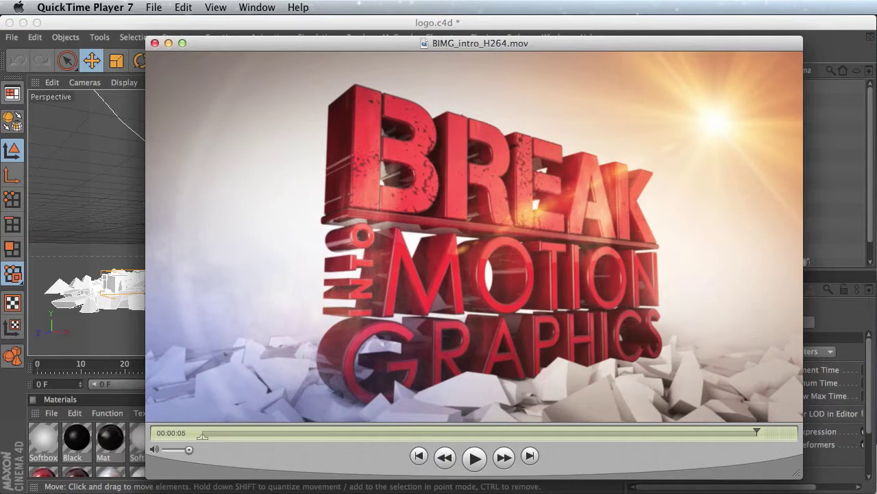
Step: Play the BIMG_intro_H264.mov intro from its beginning to the end, and minimize the movie window
left_click(443, 457)
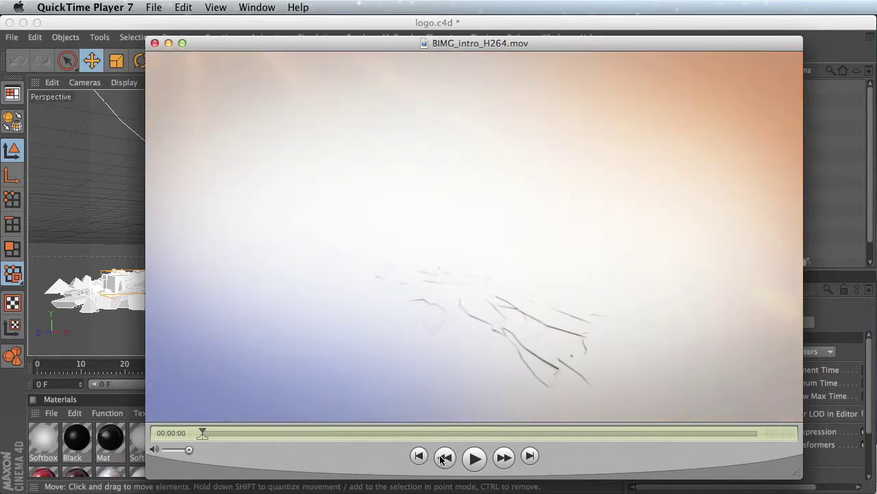
left_click(475, 458)
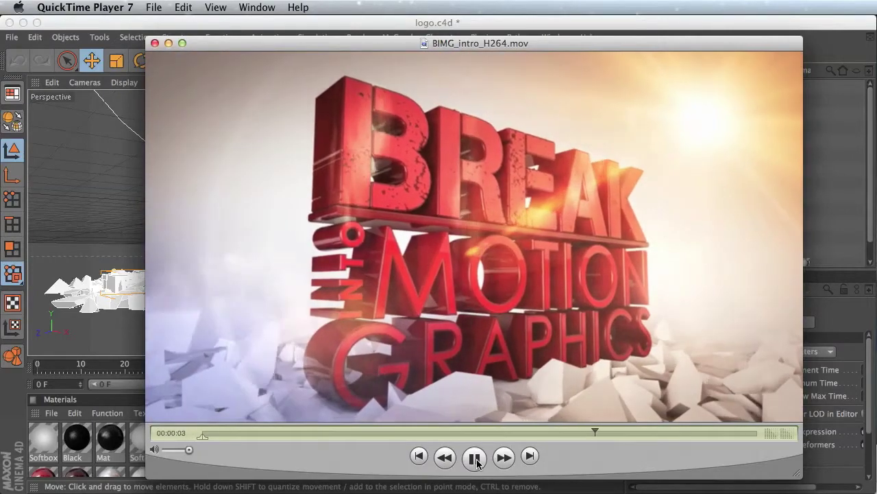
left_click(476, 459)
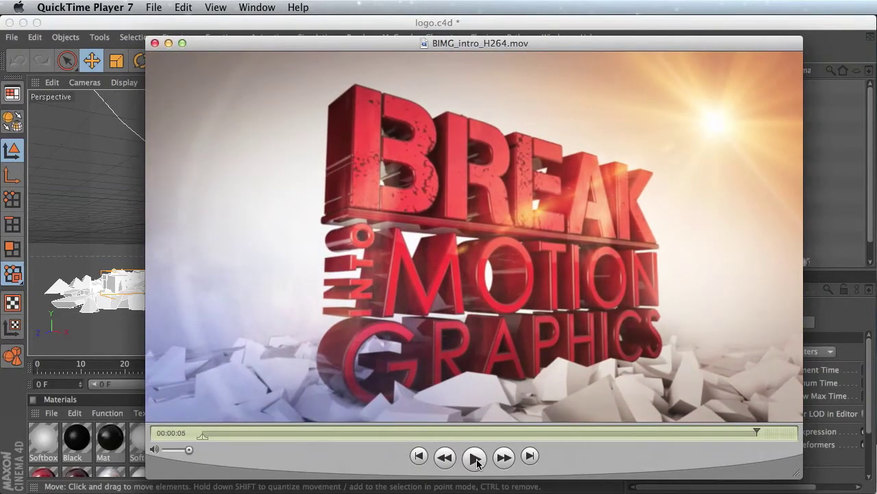
left_click(168, 43)
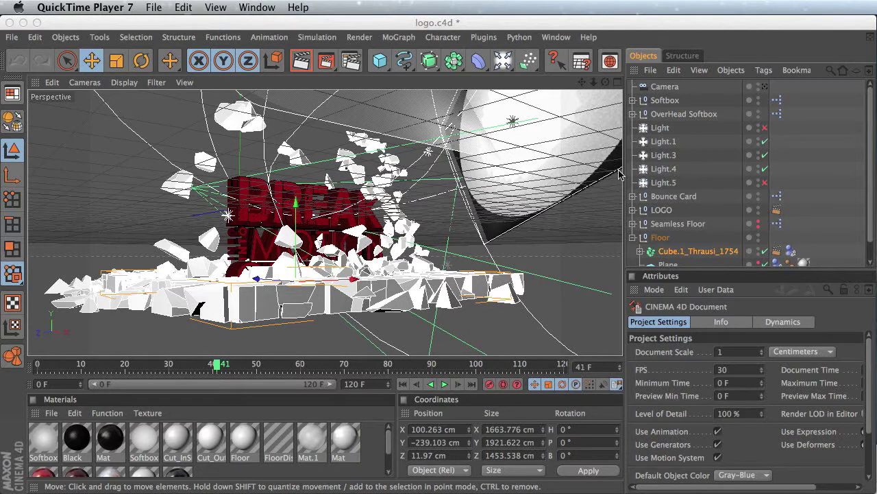
Step: Examine the LOGO and Floor groups of the logo.c4d scene in the perspective view
left_click(663, 209)
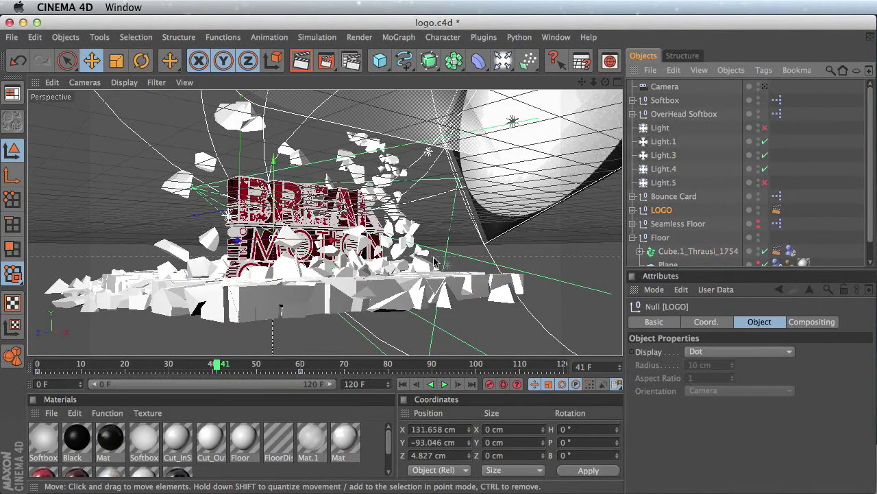
left_click(661, 237)
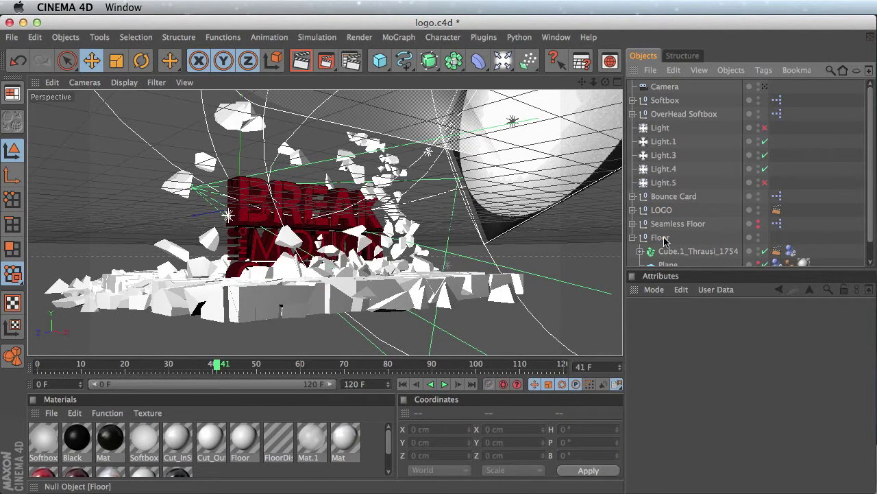
left_click_drag(446, 222, 580, 235, "alt")
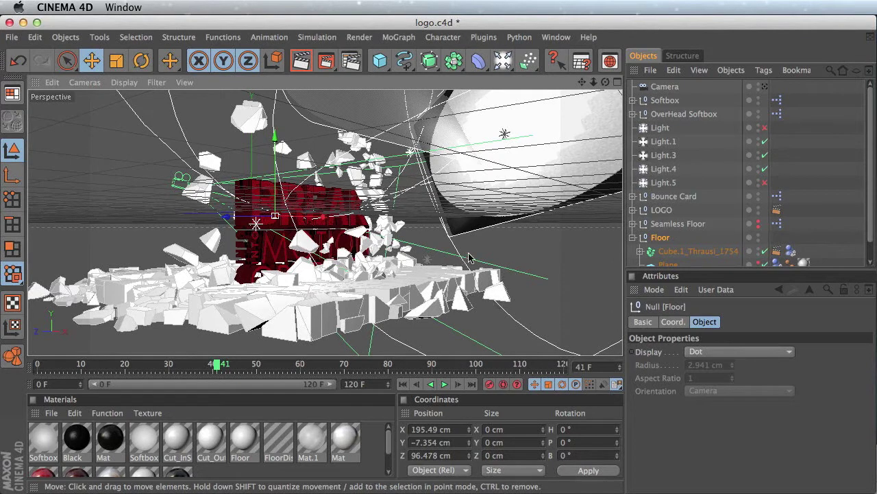
Step: Create a new empty project and add a Cube primitive to it
left_click(11, 37)
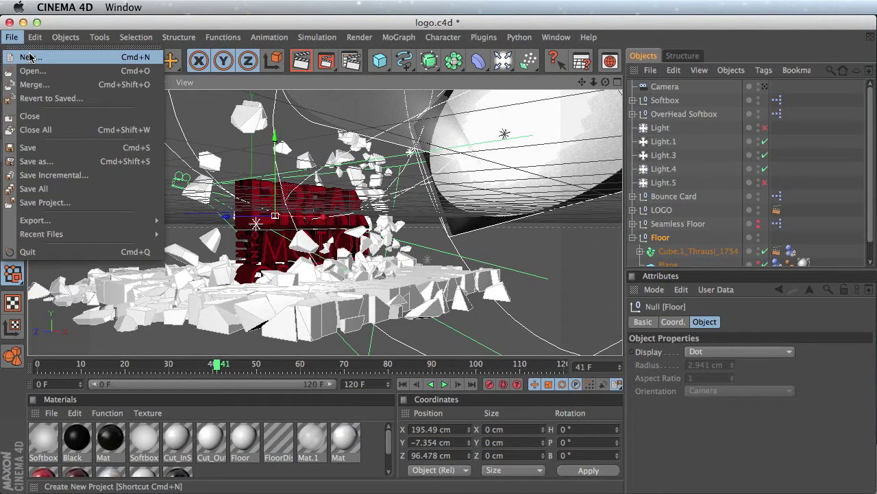
left_click(30, 57)
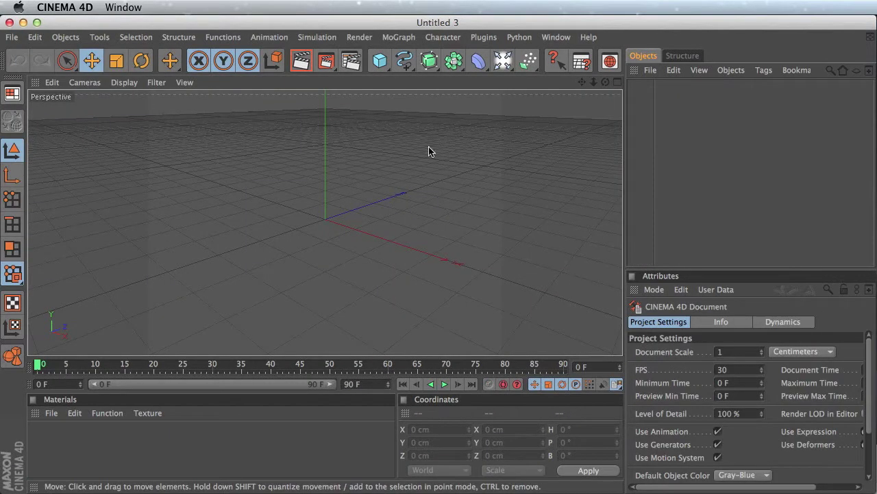
left_click(380, 61)
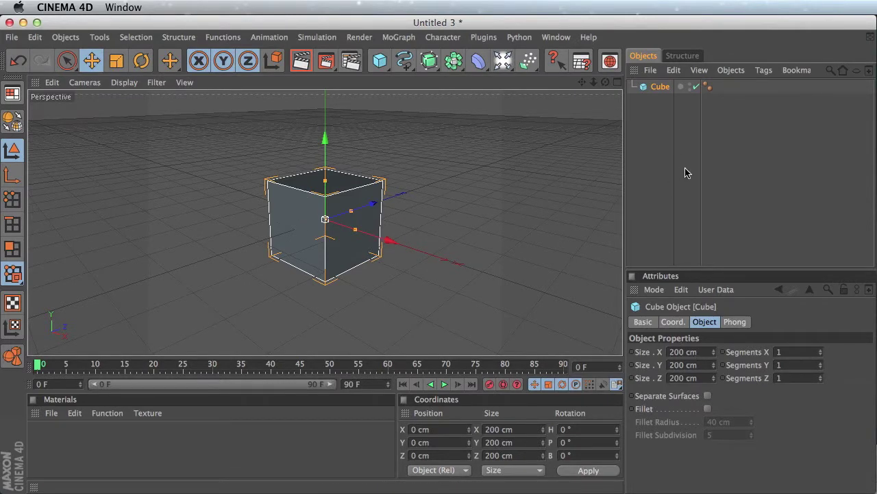
Step: Set the cube's X and Z sizes to 7500 cm each and frame the whole cube in the view
left_click(672, 352)
double_click(685, 352)
type("7500")
key("Tab")
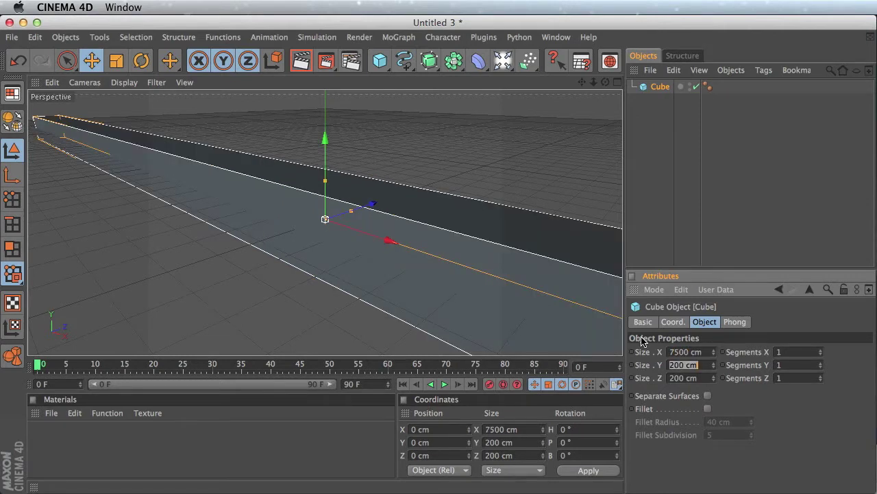
key("Tab")
type("7500")
key("Return")
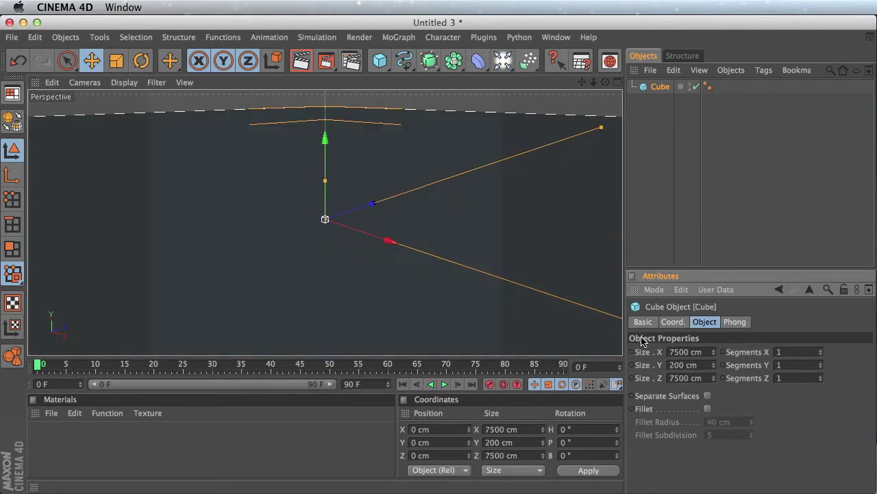
key("h")
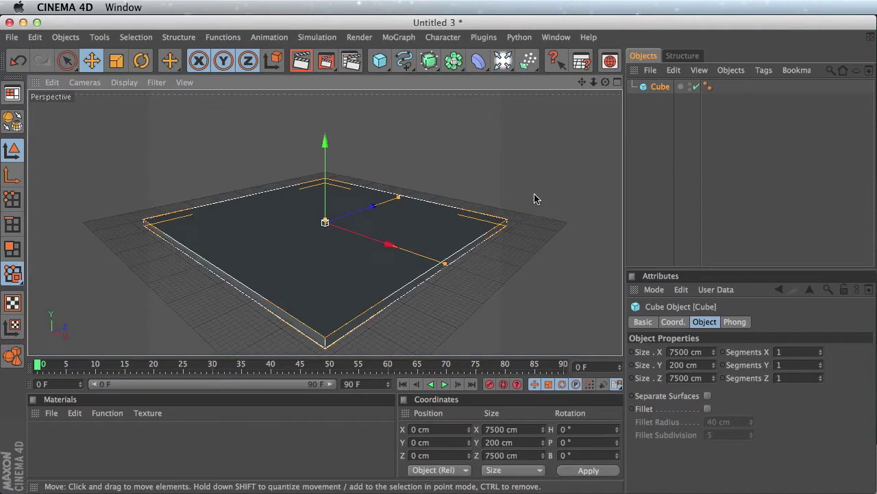
Step: Set the floor cube's Y size to 250 cm
left_click(676, 365)
type("5")
key("Return")
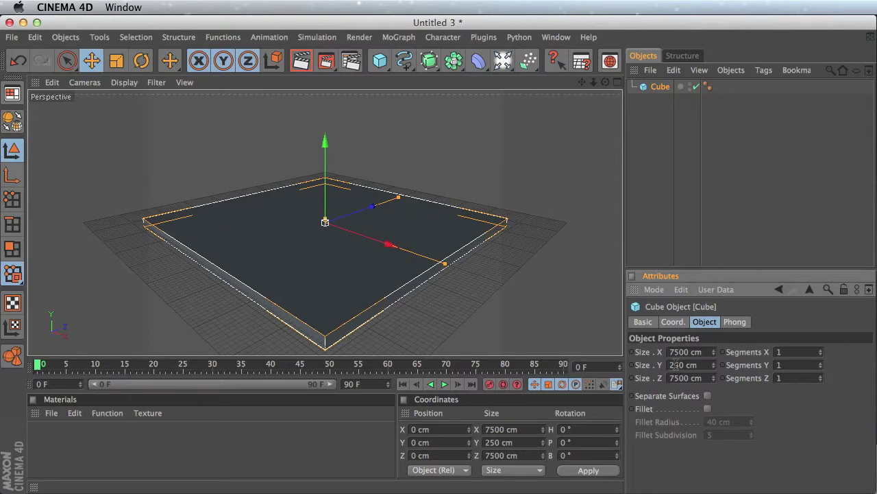
left_click_drag(491, 242, 446, 237, "alt")
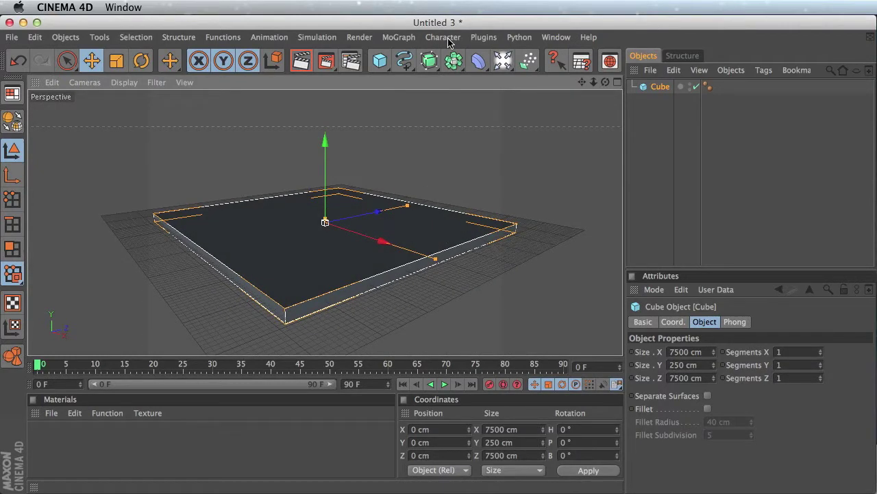
Step: Switch to Firefox, review the Thrausi plugin page on nitro4d.com, and return to CINEMA 4D
left_click(481, 38)
mouse_move(491, 89)
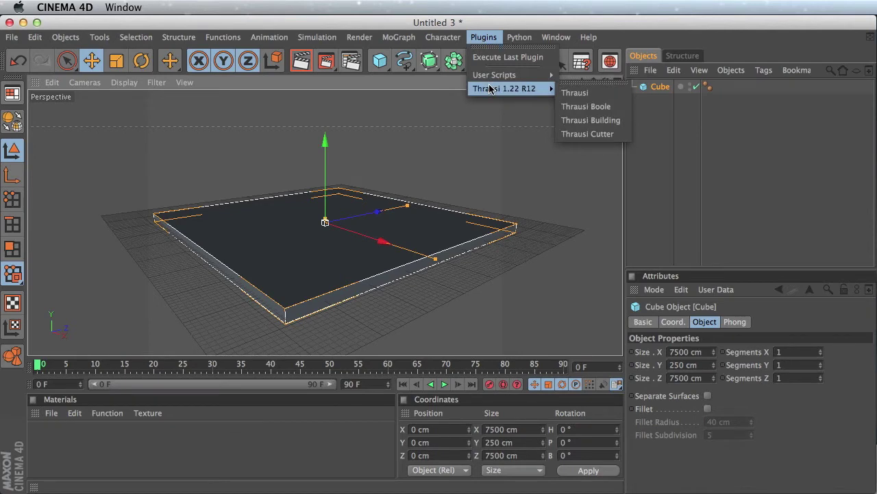
left_click(582, 312)
key("super+Tab")
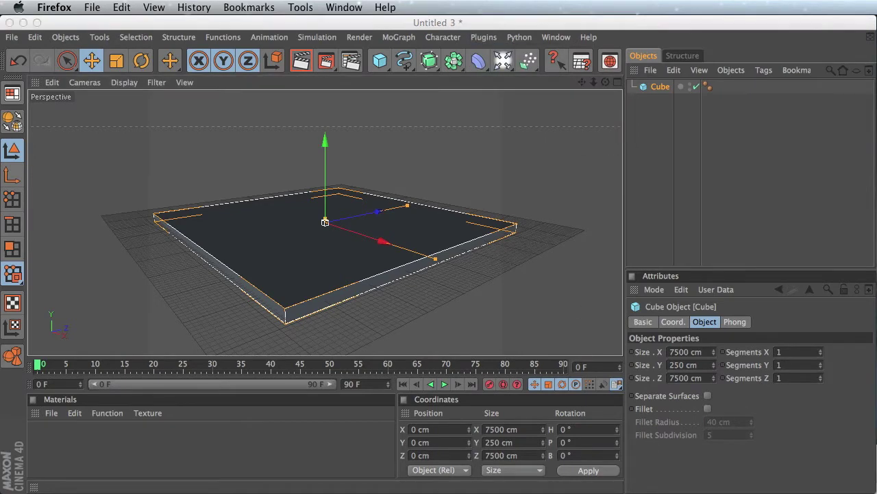
scroll(689, 279, "up", 5)
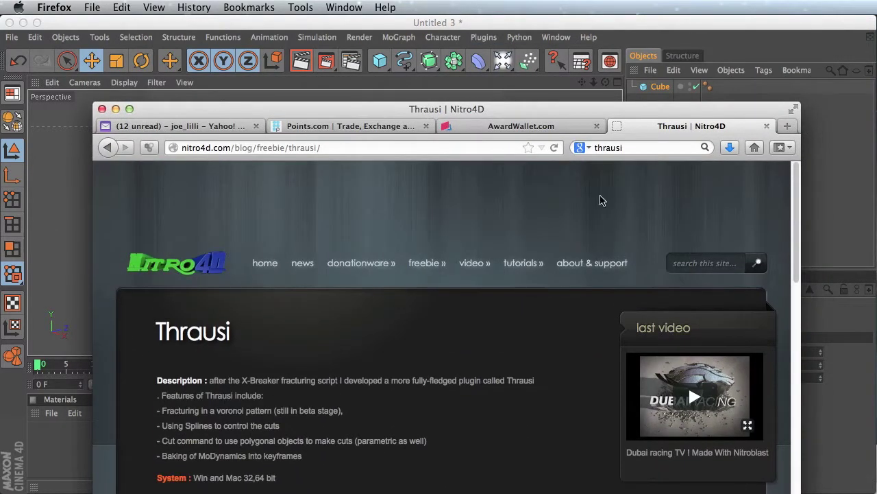
left_click_drag(333, 113, 311, 57)
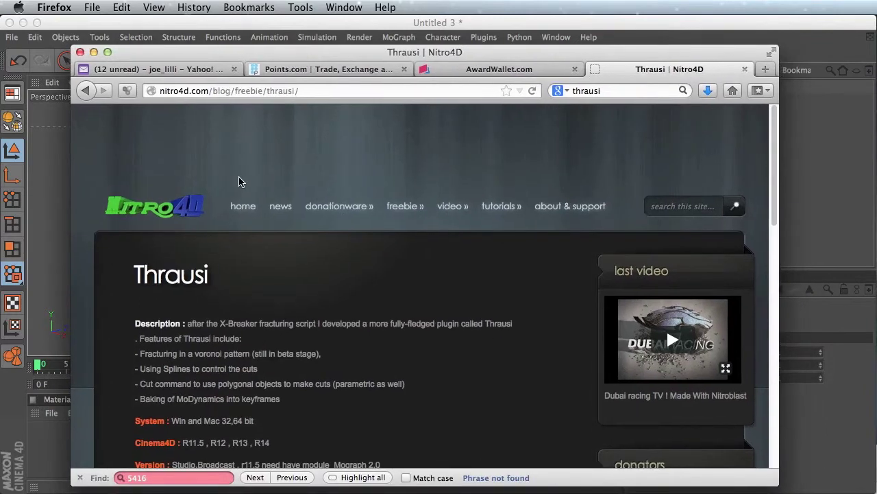
scroll(771, 239, "down", 3)
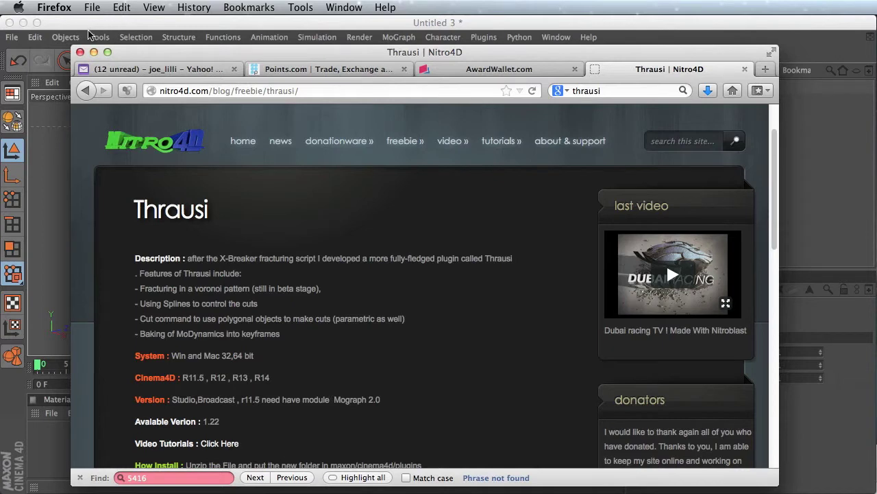
left_click(94, 54)
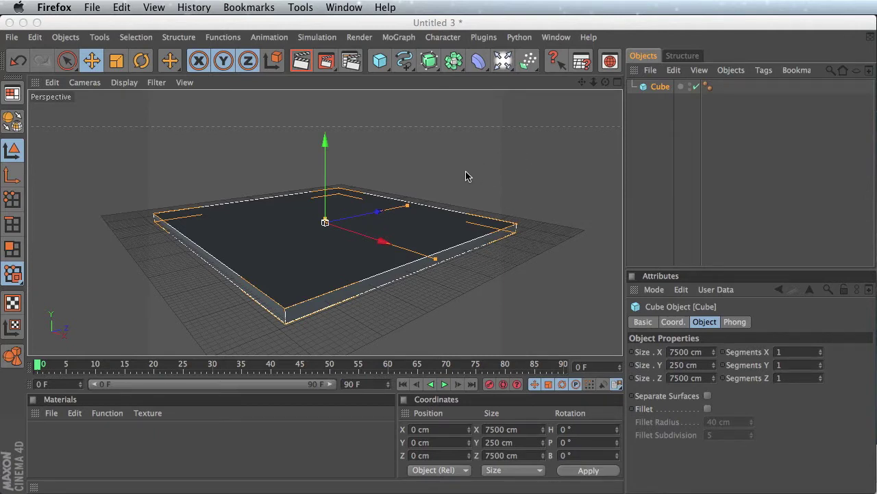
left_click(694, 92)
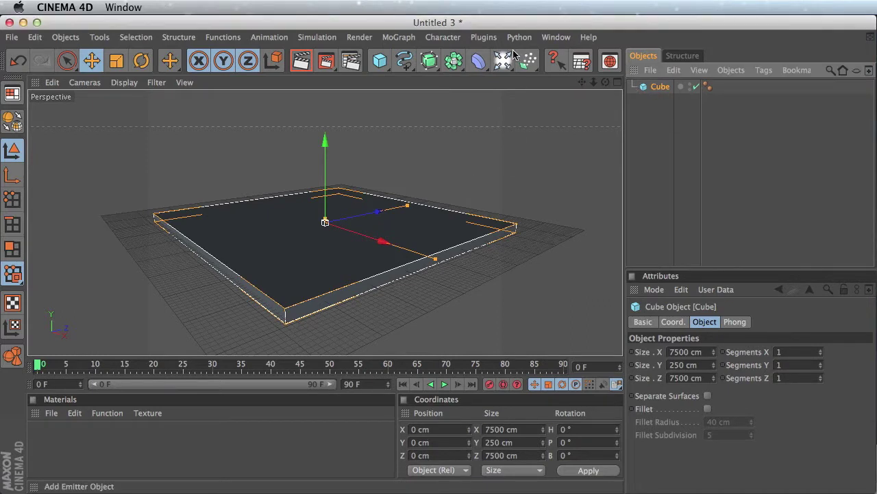
Step: Fracture the cube with the Thrausi plugin using 10 pieces and random cuts
left_click(484, 37)
mouse_move(505, 88)
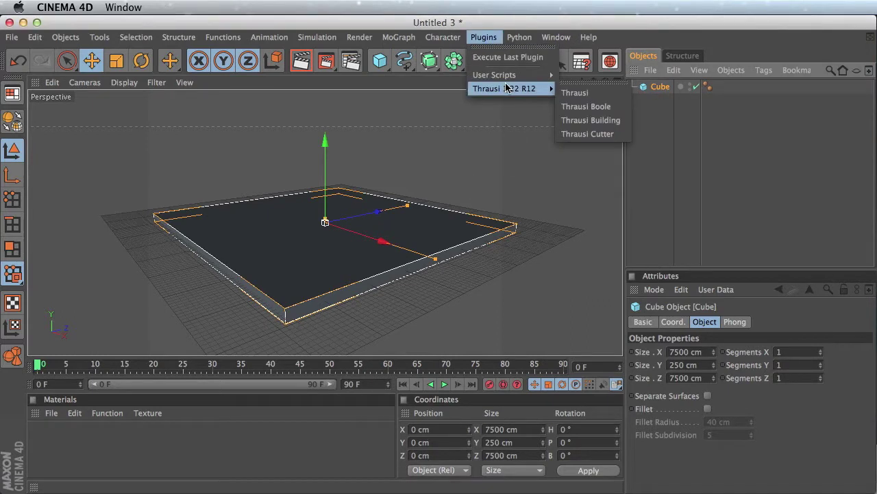
left_click(600, 96)
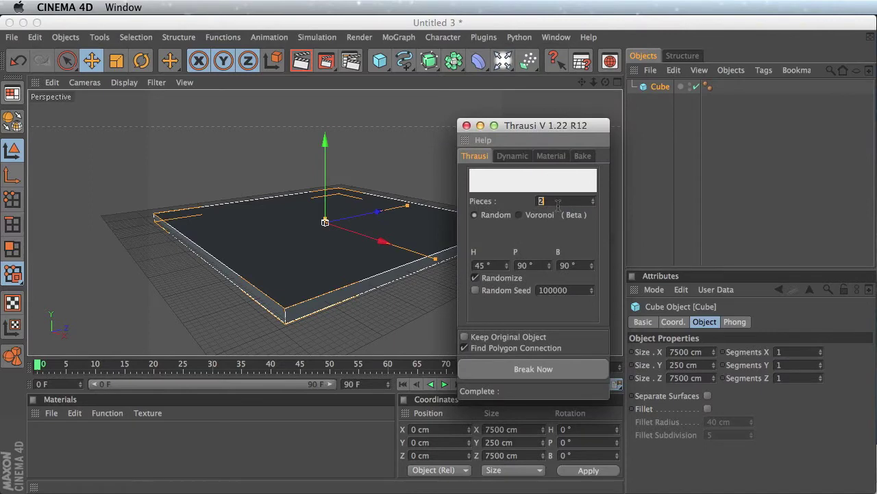
left_click(538, 370)
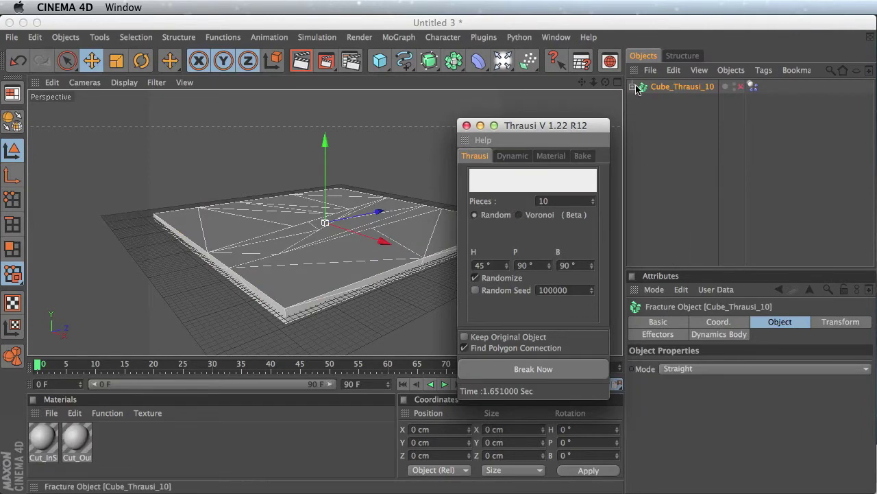
Step: Inspect the fractured cube's pieces, try lifting the front corner piece to about Y 739 cm, and undo that move
left_click(663, 94)
left_click(633, 86)
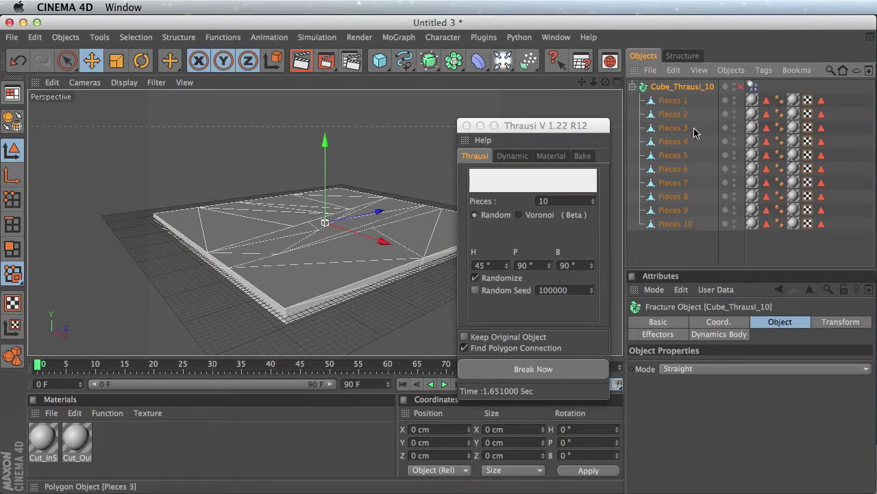
left_click_drag(380, 239, 378, 271, "alt")
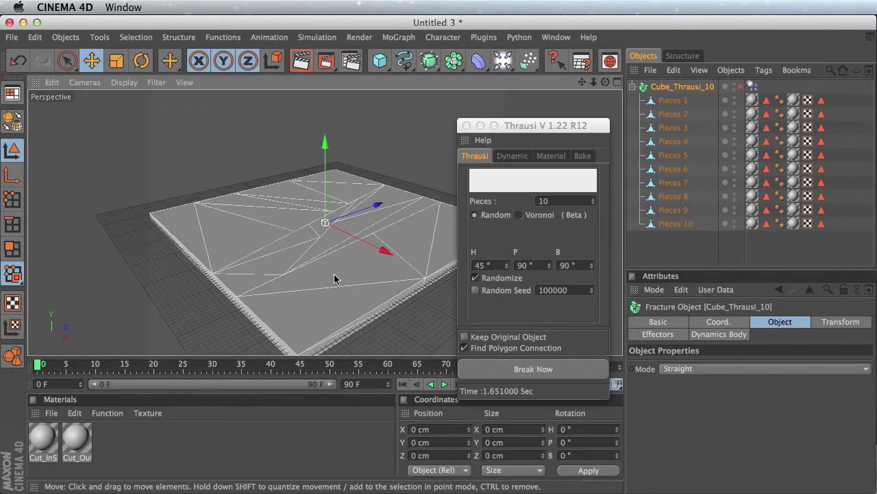
left_click(335, 279)
left_click_drag(341, 226, 341, 196)
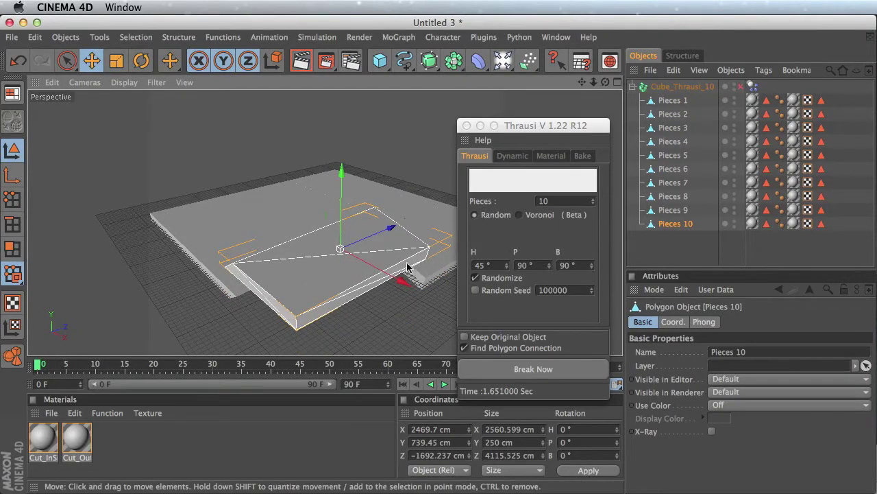
key("super+z")
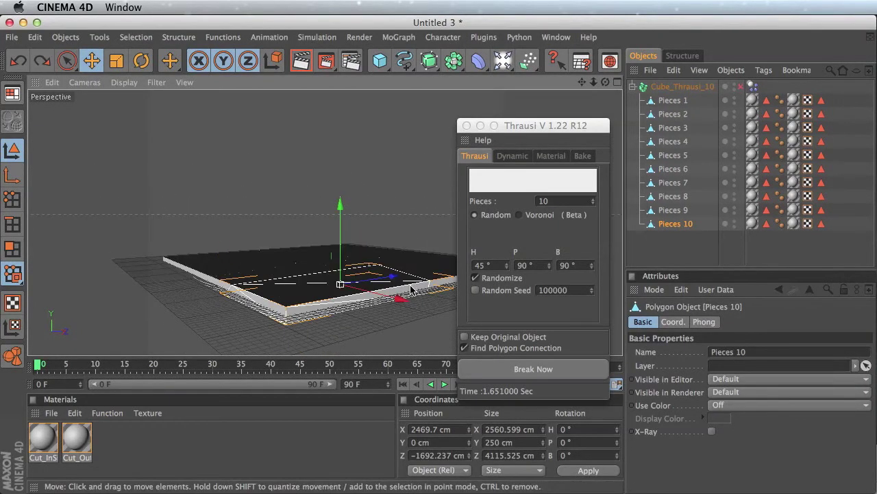
left_click(663, 87)
left_click(632, 87)
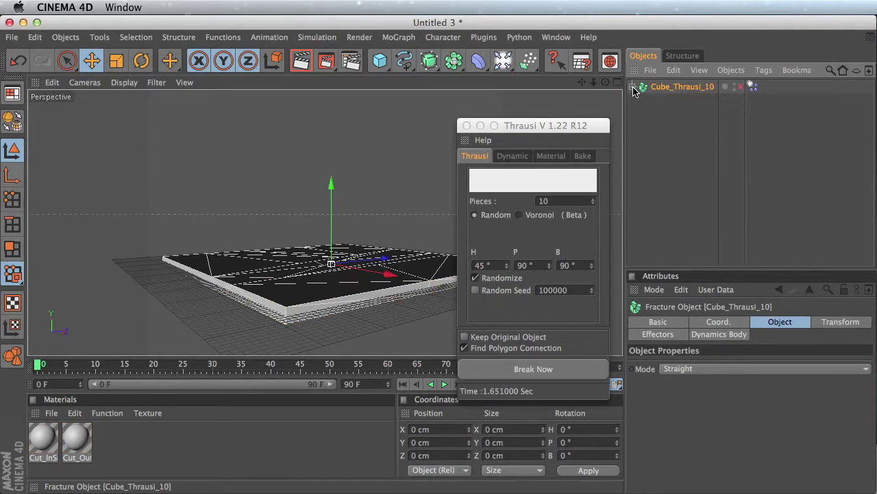
Step: Break the fractured cube again with Thrausi set to 10 pieces, close the plugin, and check the new group's contents
left_click_drag(413, 196, 500, 188, "alt")
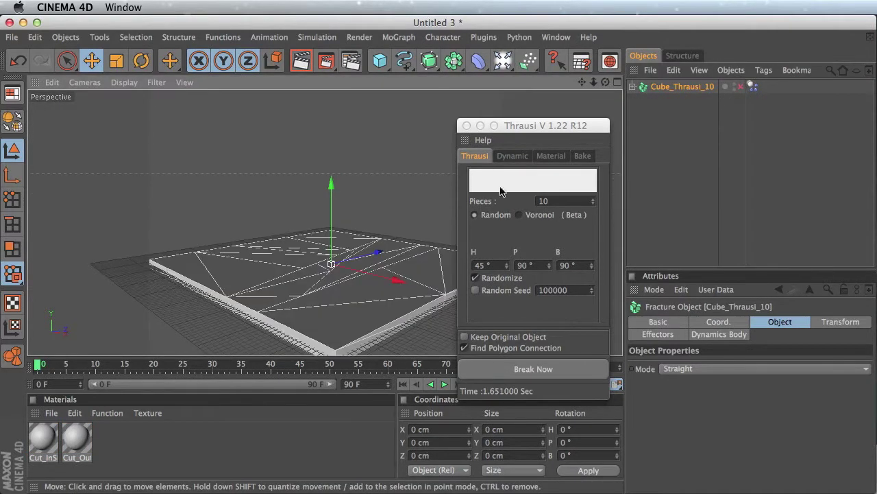
left_click(559, 200)
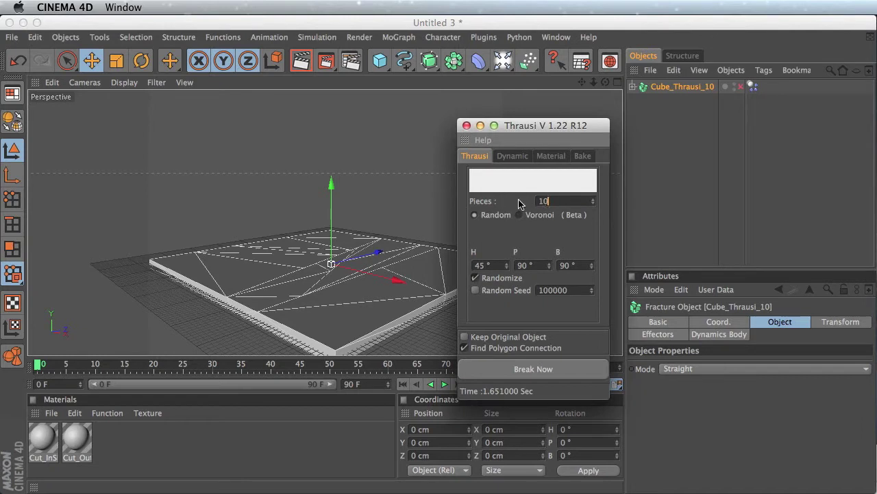
left_click(546, 369)
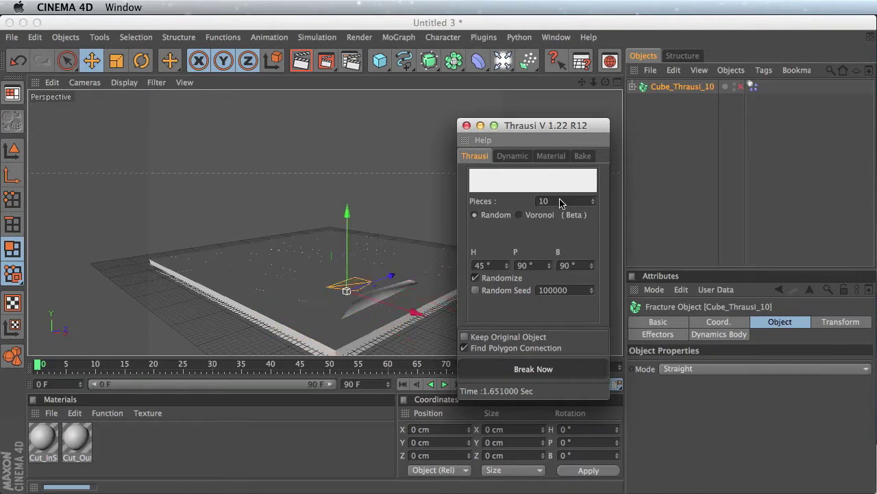
left_click(467, 126)
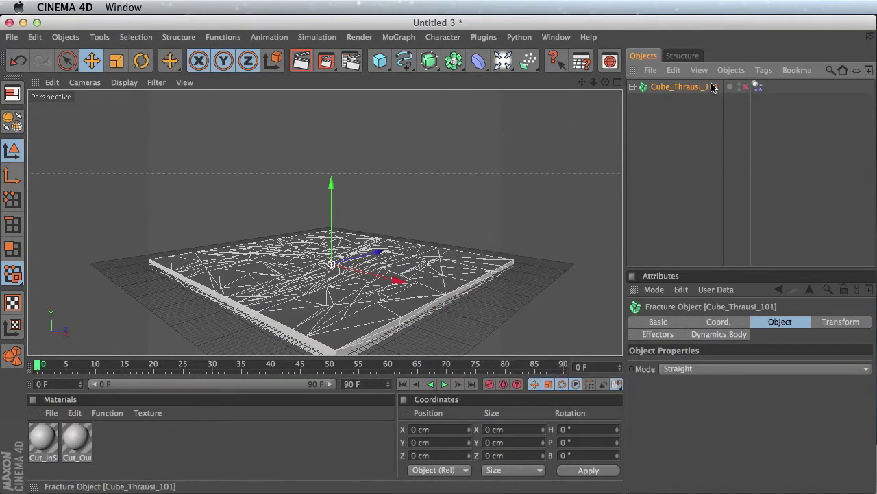
left_click(633, 87)
left_click(633, 87)
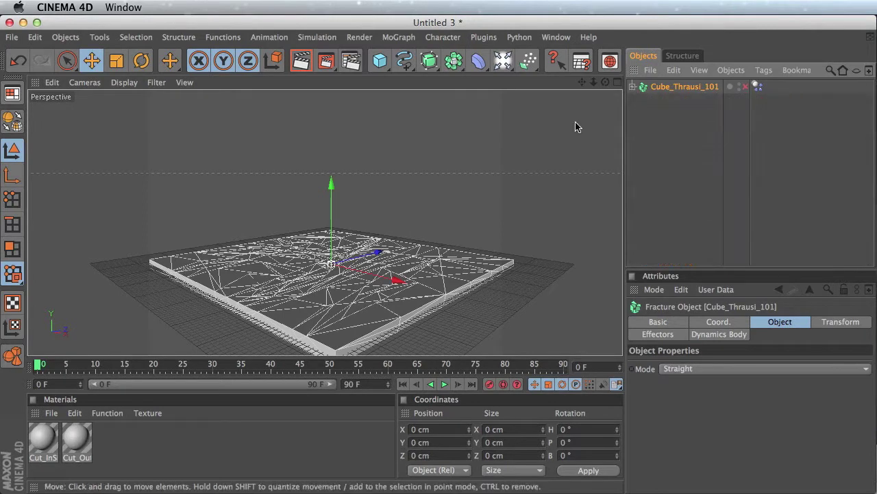
Step: Inspect several individual pieces of the fractured slab in the viewport, and reselect the whole fracture group
left_click(366, 309)
left_click(274, 286)
left_click(387, 256)
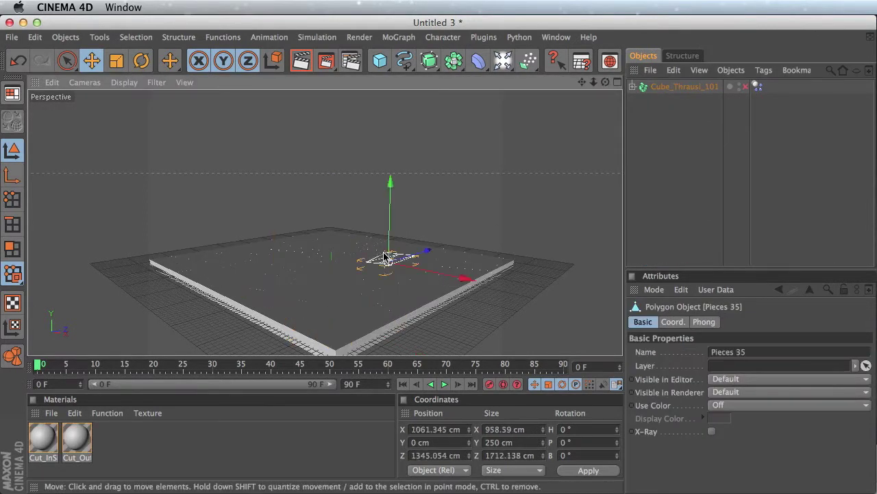
left_click(476, 267)
left_click(699, 87)
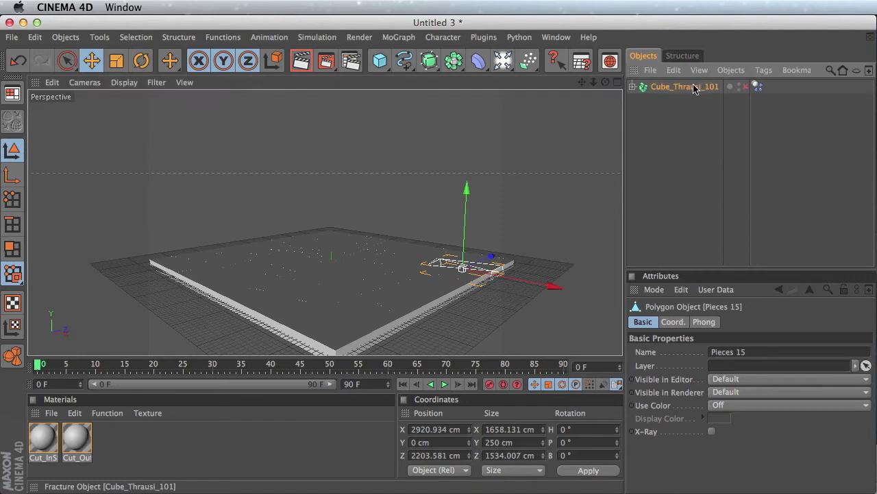
Step: Play the dynamics simulation of the fractured slab, check its Dynamics Body tag, and return to frame 0
left_click_drag(582, 83, 584, 22)
left_click(445, 385)
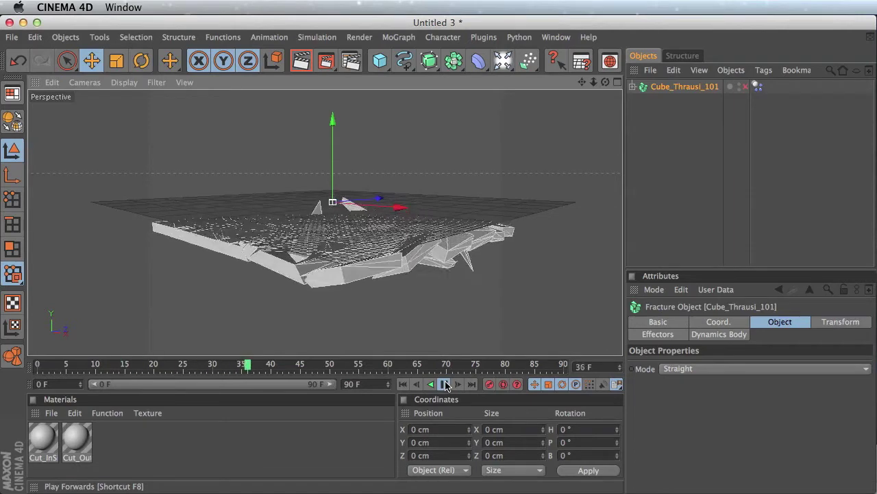
left_click(445, 385)
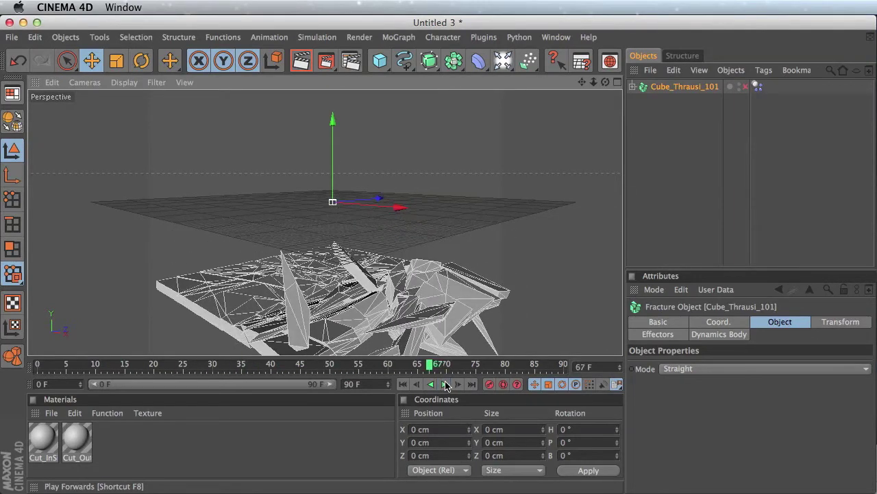
left_click(757, 86)
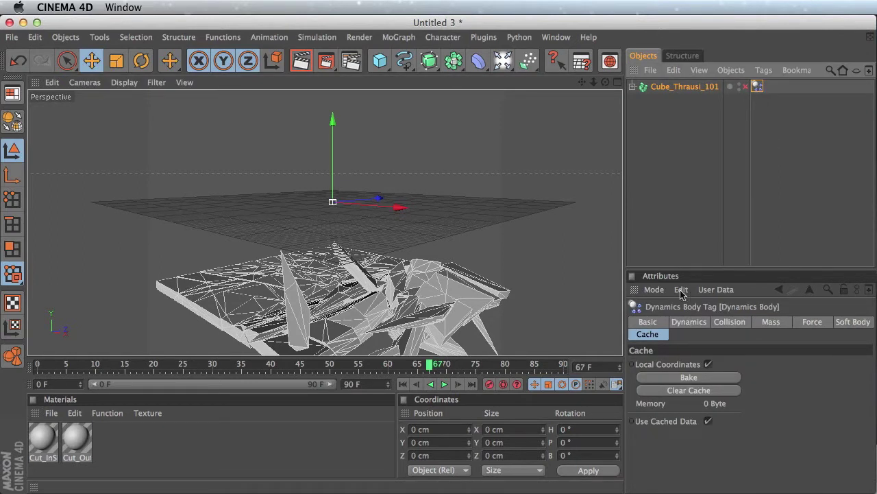
left_click(403, 384)
left_click_drag(581, 82, 578, 94)
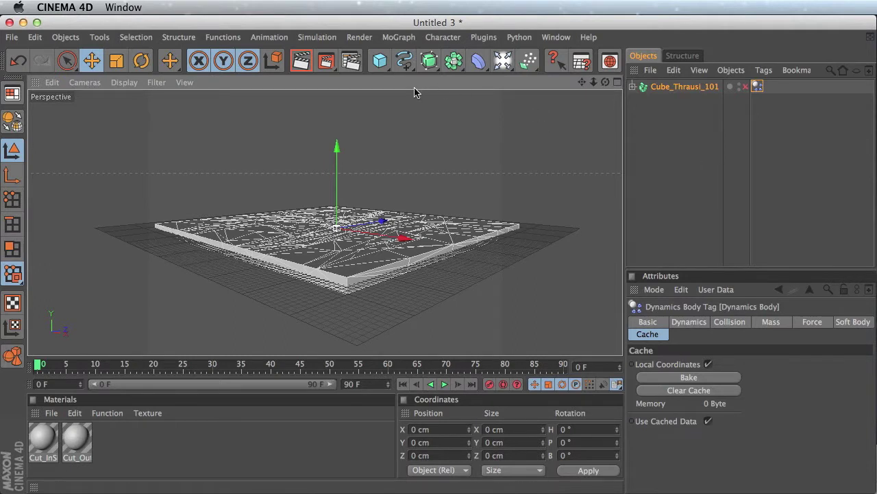
Step: Add a plane primitive with a width and height of 10000 cm
left_click(380, 61)
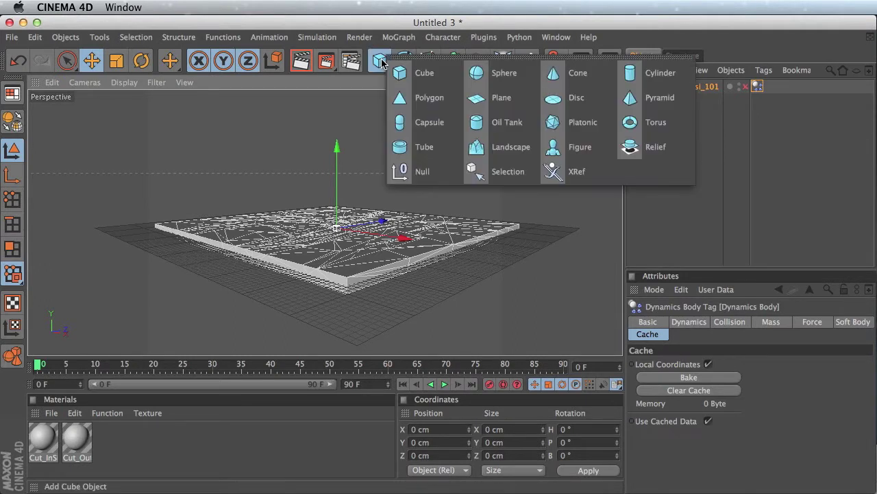
left_click(500, 100)
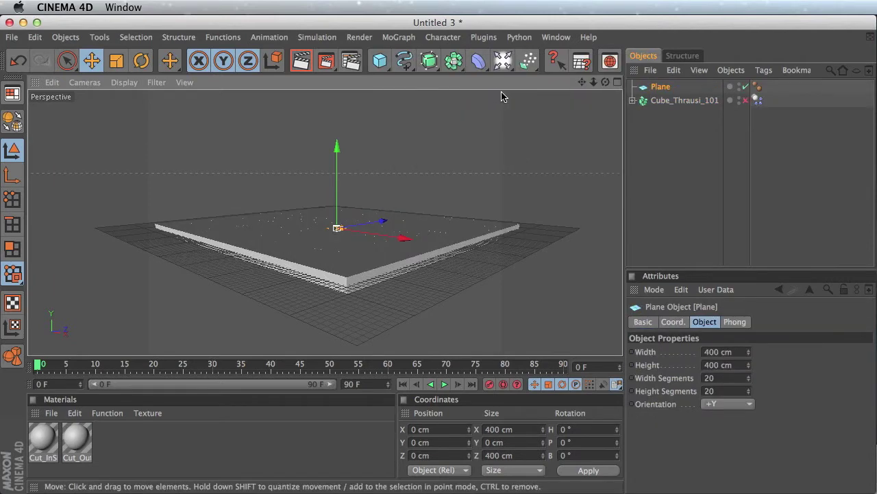
left_click_drag(445, 224, 446, 196, "alt")
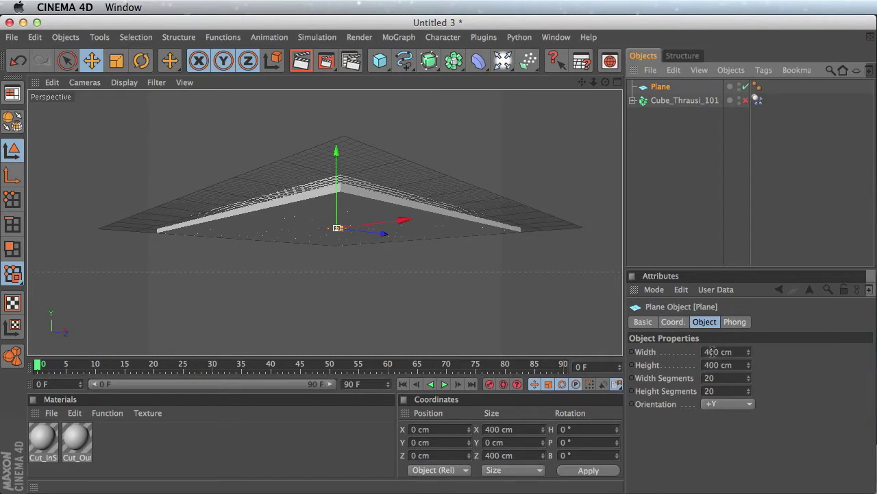
left_click_drag(713, 351, 704, 350)
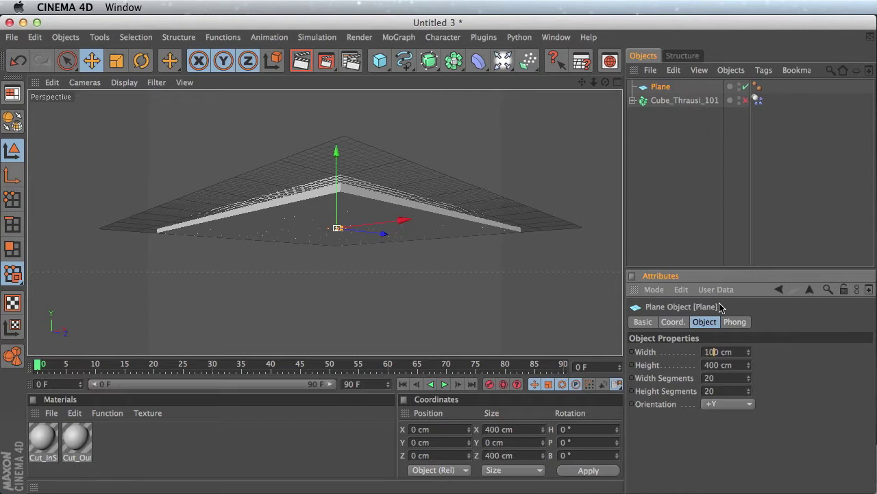
key("Tab")
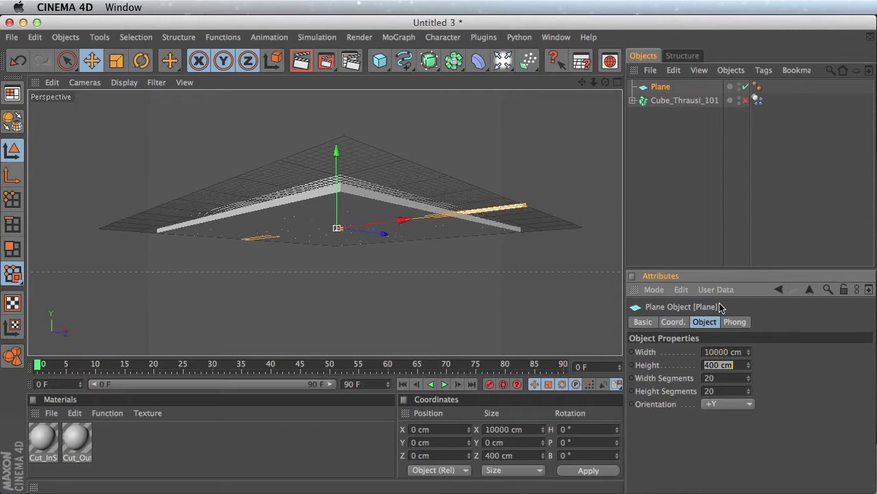
type("10")
key("Return")
Step: Lower the plane to about Y -127 cm so it sits directly beneath the fractured slab
mouse_move(537, 251)
left_mouse_down("alt")
mouse_move(538, 292)
mouse_move(538, 252)
left_mouse_up("alt")
left_click_drag(336, 148, 336, 158)
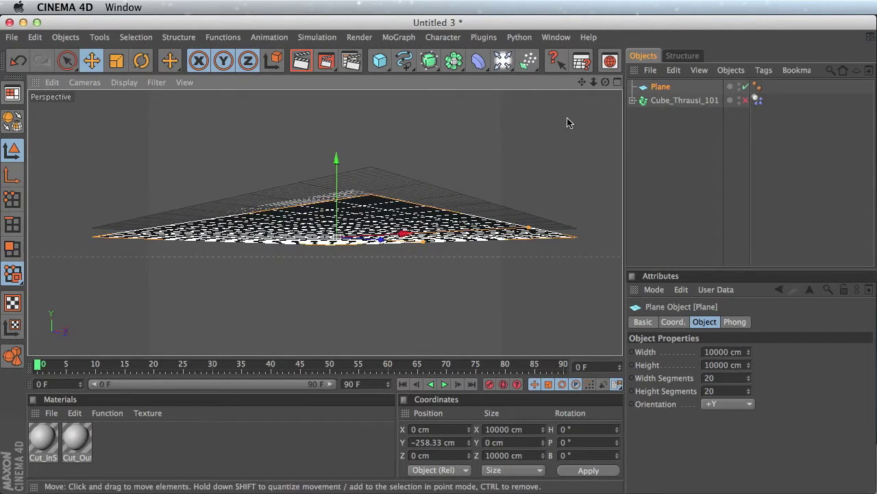
left_click(618, 82)
left_click_drag(175, 296, 175, 274)
left_click(238, 302)
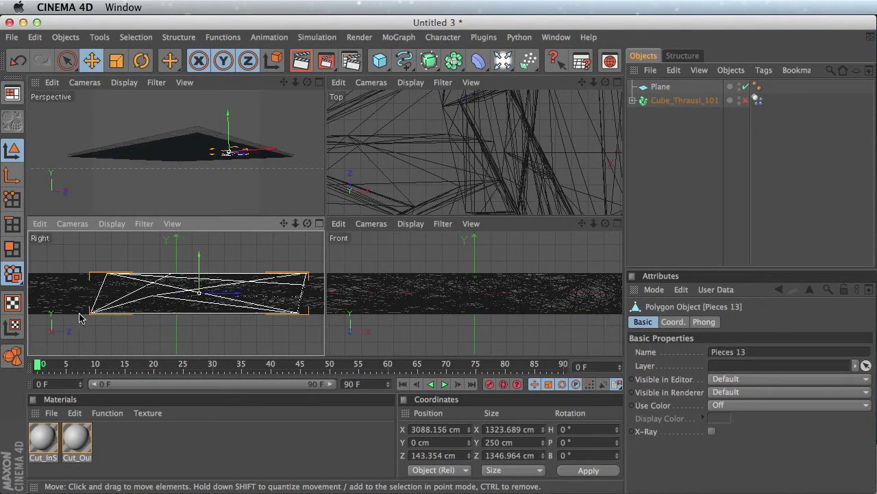
Step: Rename the plane to Floor and return to the full perspective view
left_click(671, 87)
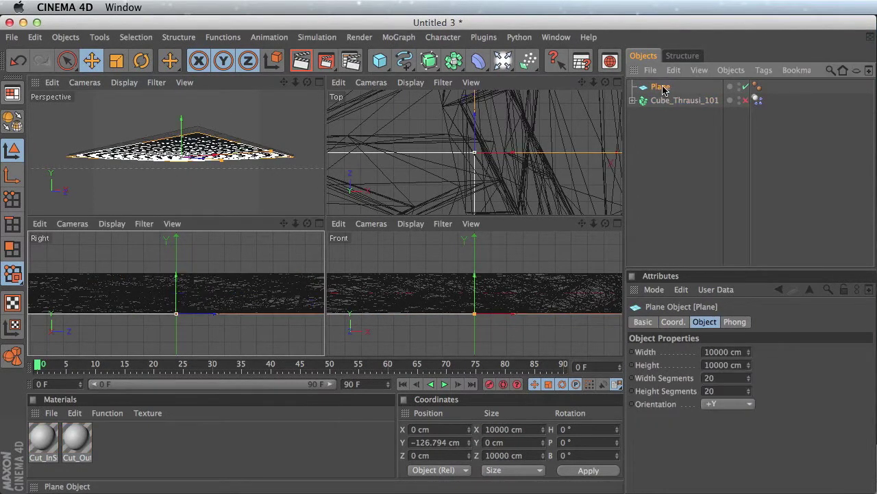
double_click(661, 87)
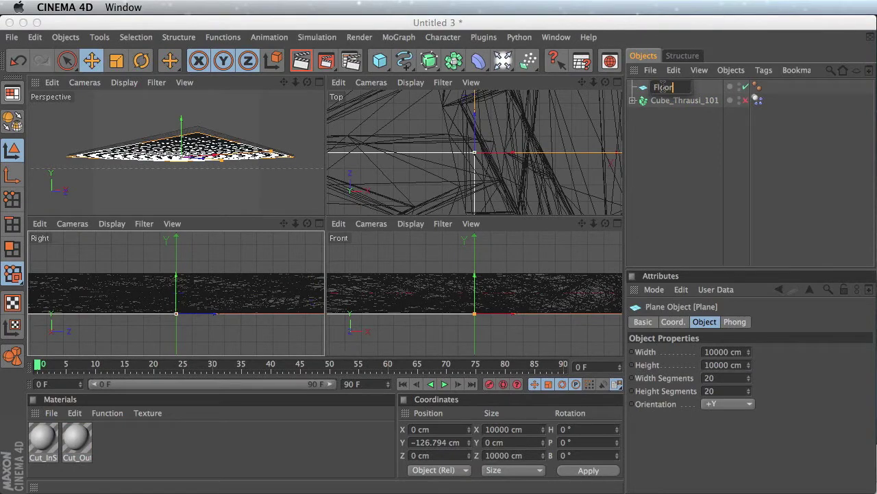
type("Floor")
key("Return")
key("F1")
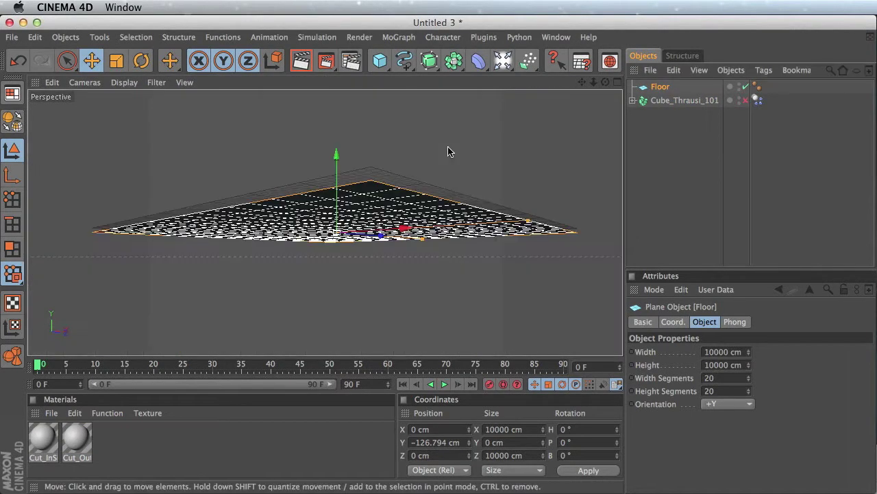
Step: Play the simulation with the untagged Floor, rewind to frame 0, and review the fractured group's dynamics tag
left_click_drag(484, 278, 515, 313, "alt")
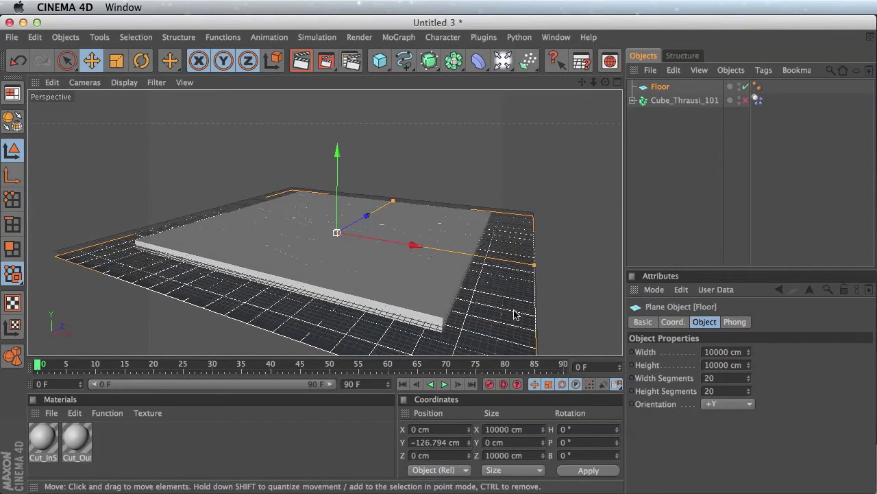
left_click(445, 384)
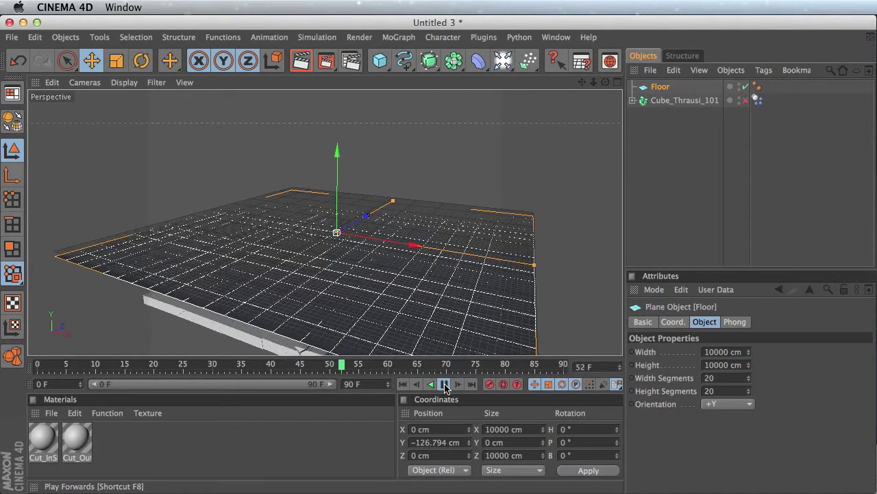
left_click(444, 384)
left_click(403, 384)
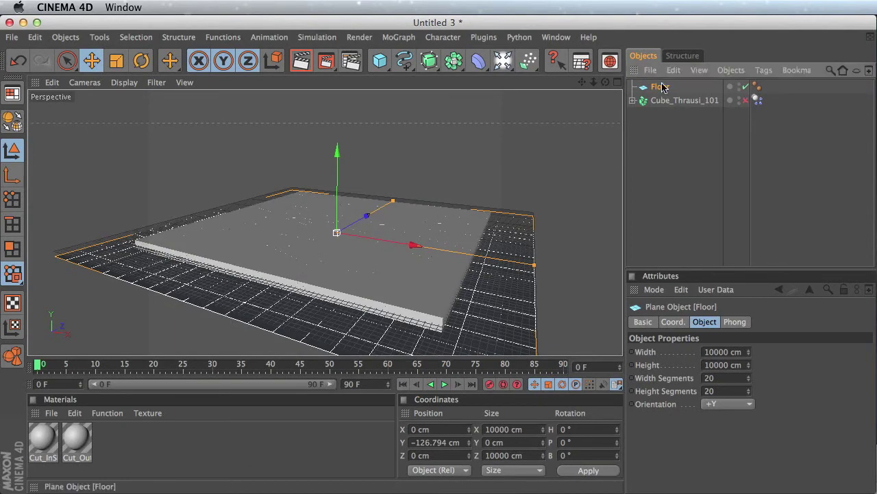
left_click(758, 100)
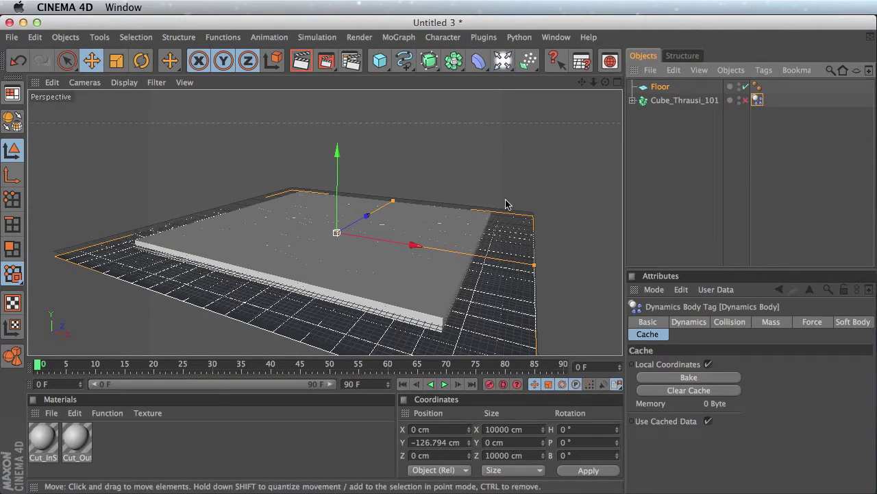
left_click(686, 100)
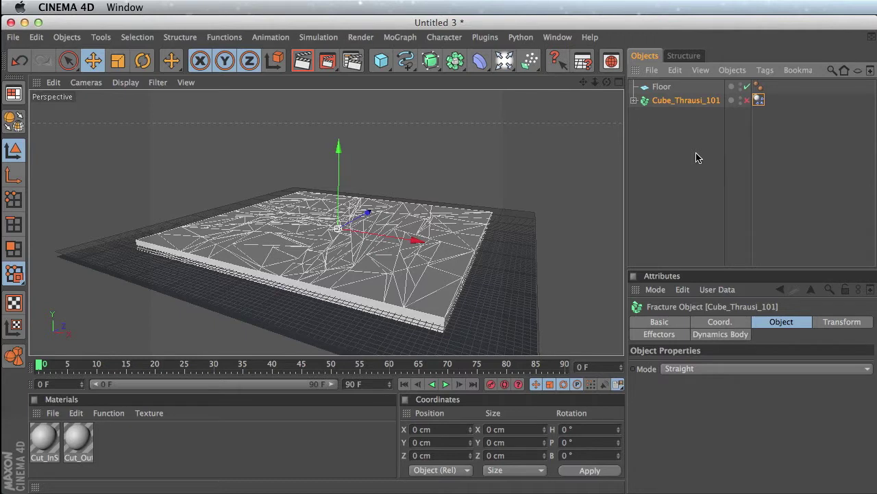
Step: Try the Floor as a rigid body in the simulation, and remove its dynamics tag again
left_click(661, 87)
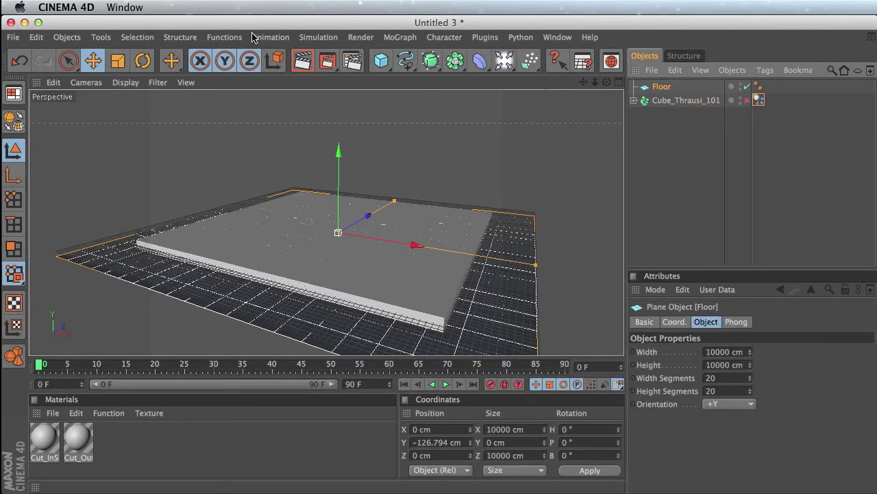
left_click(318, 37)
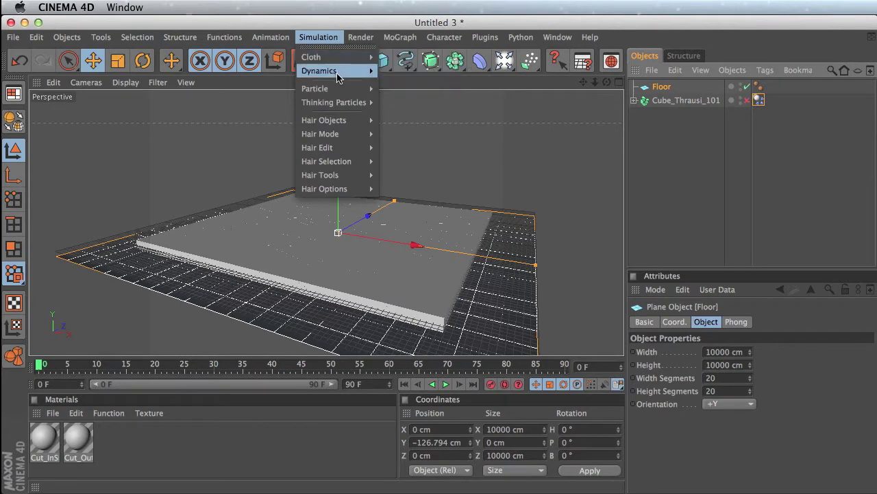
mouse_move(336, 70)
left_click(413, 77)
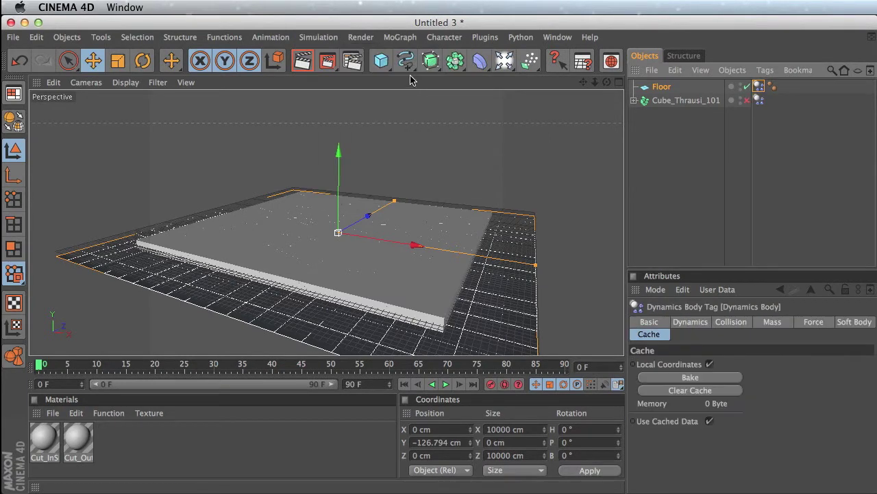
left_click(445, 384)
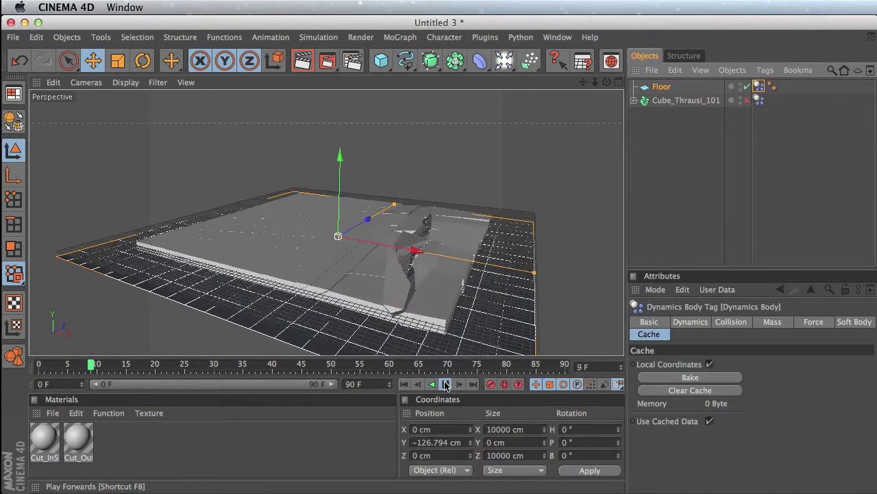
left_click(446, 384)
left_click(404, 383)
key("Delete")
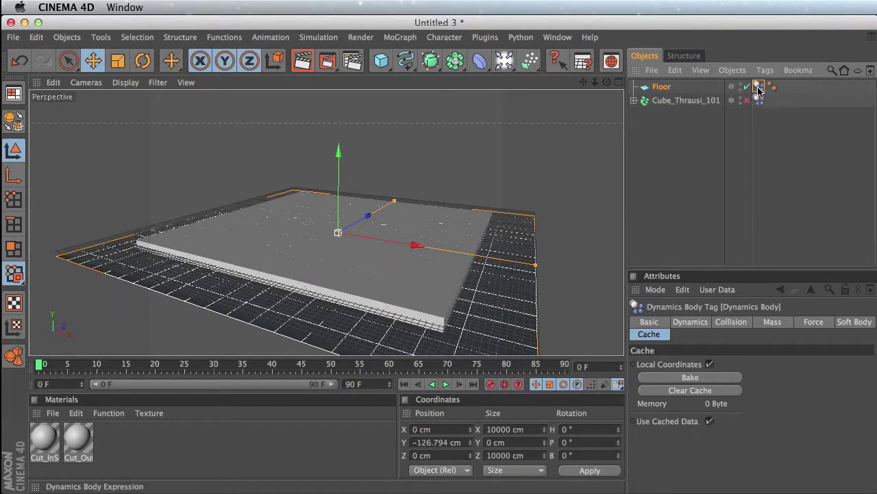
Step: Make the Floor a dynamics collider, and test it by playing the simulation before returning to frame 0
left_click(682, 87)
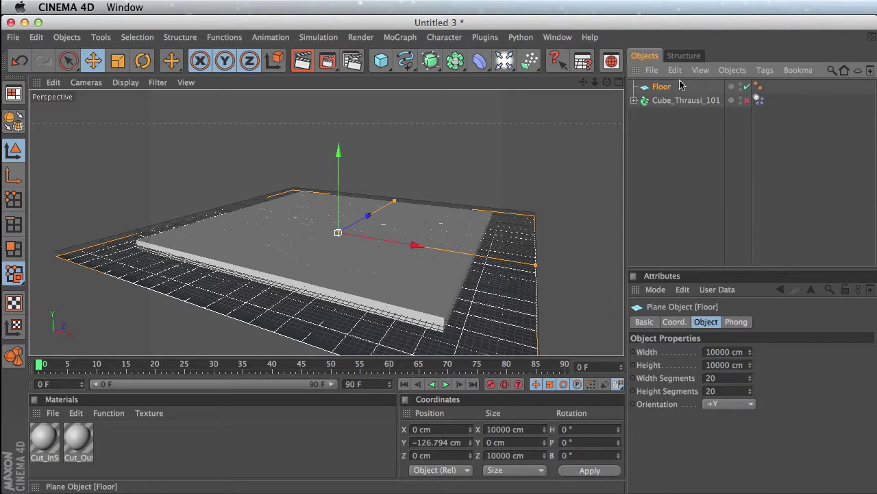
left_click(319, 38)
mouse_move(337, 73)
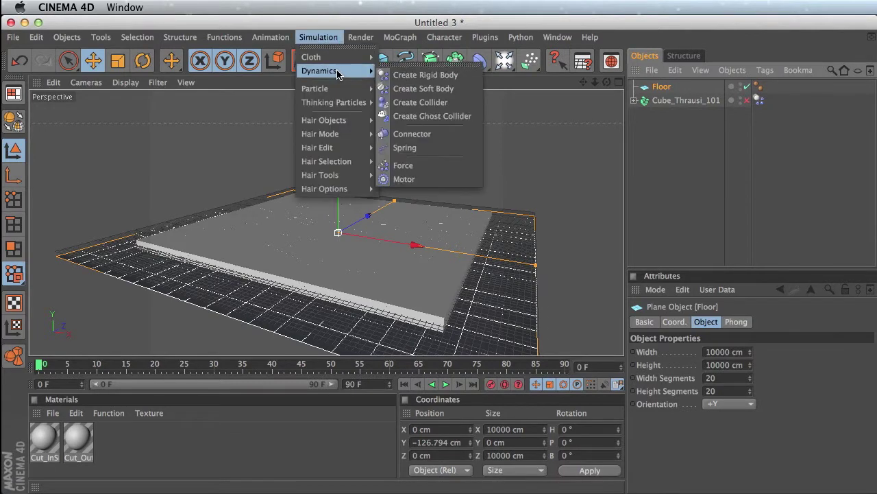
left_click(443, 103)
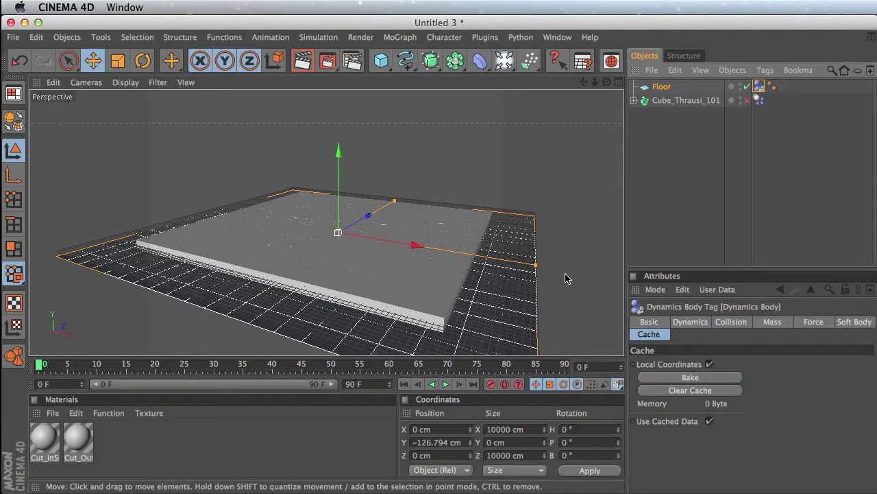
left_click(446, 384)
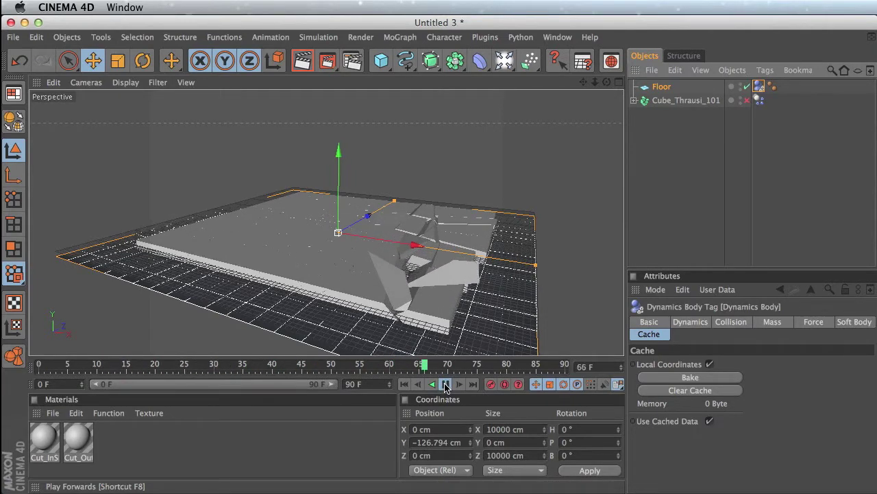
left_click(446, 385)
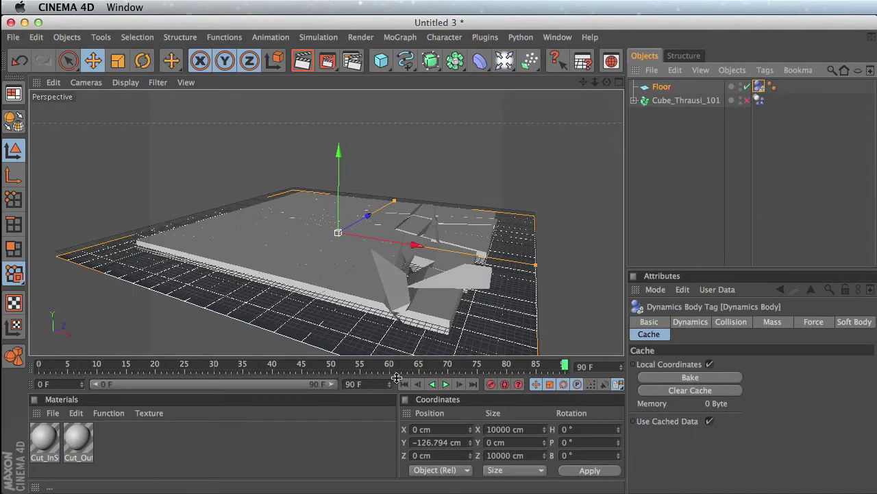
left_click(405, 385)
Step: Set the fractured group's dynamics trigger to On Collision and play the simulation to test it
left_click(759, 101)
left_click(690, 322)
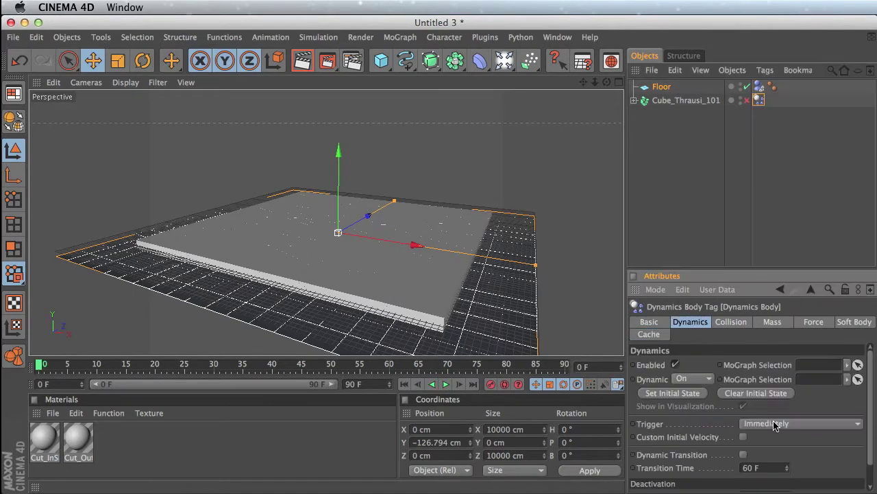
left_click(774, 424)
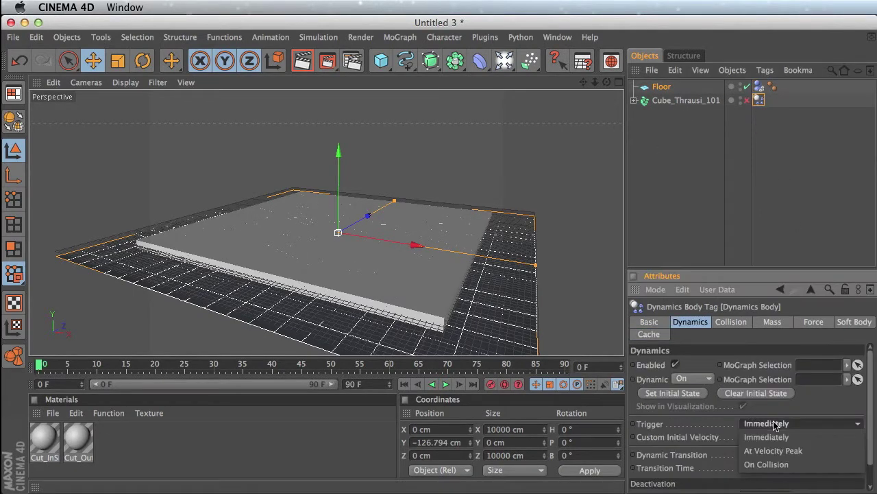
left_click(797, 465)
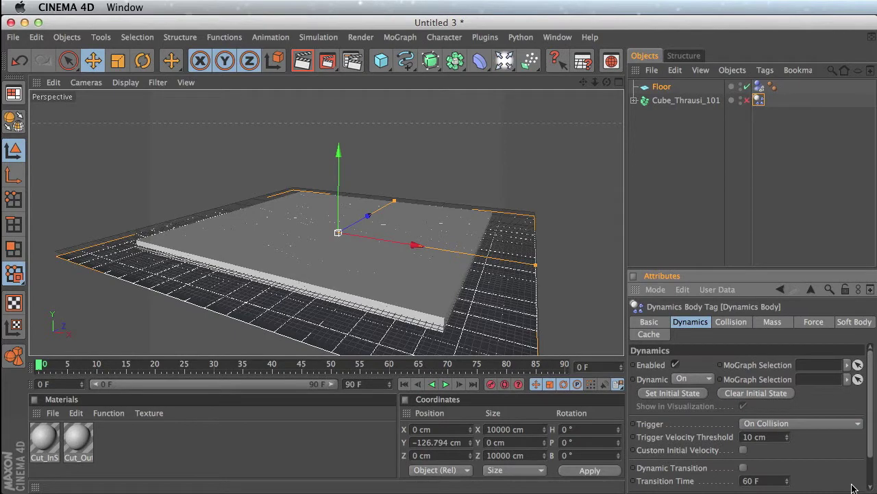
left_click(446, 385)
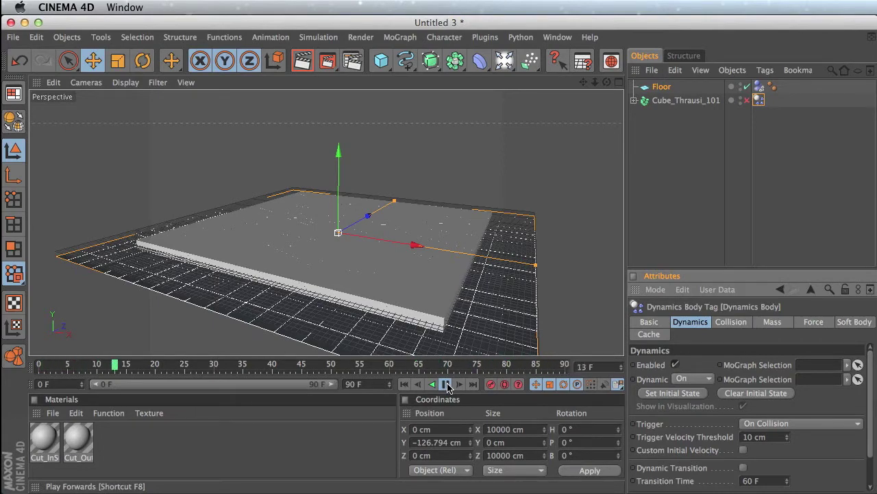
Step: Stop the simulation and add a MoText object reading LOGO HERE on two lines
left_click(448, 386)
left_click_drag(446, 274, 479, 268, "alt")
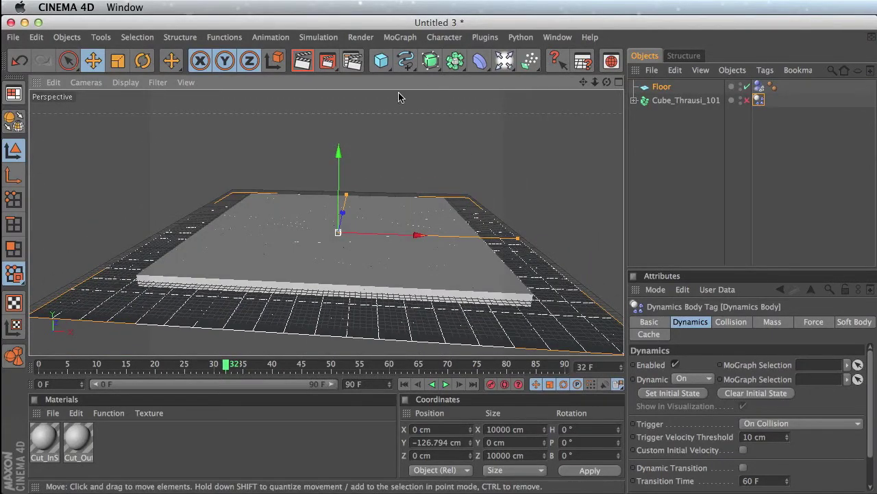
left_click(400, 38)
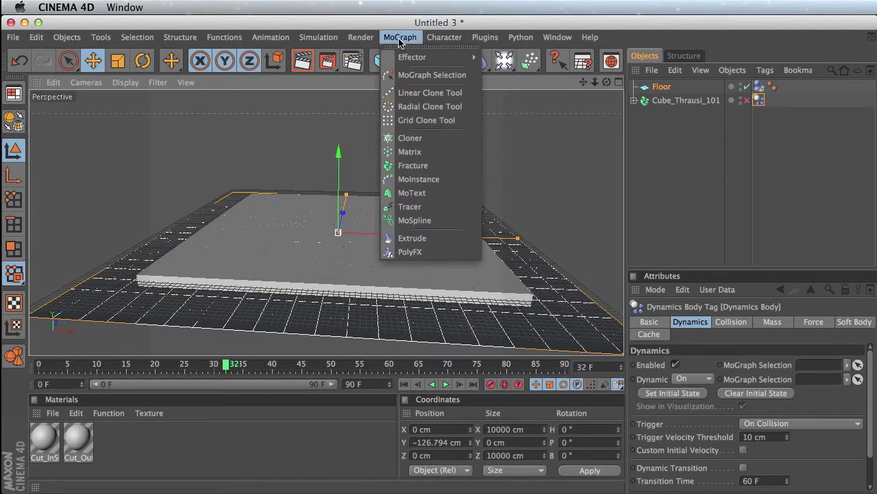
left_click(449, 192)
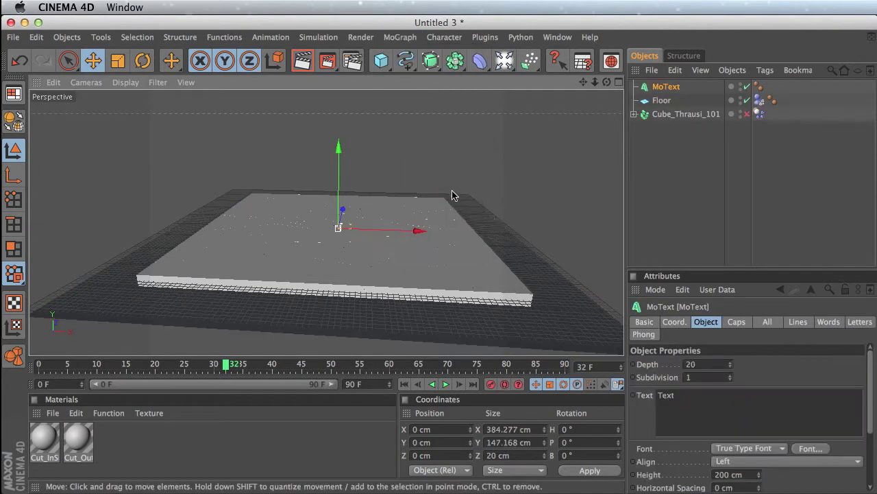
double_click(666, 395)
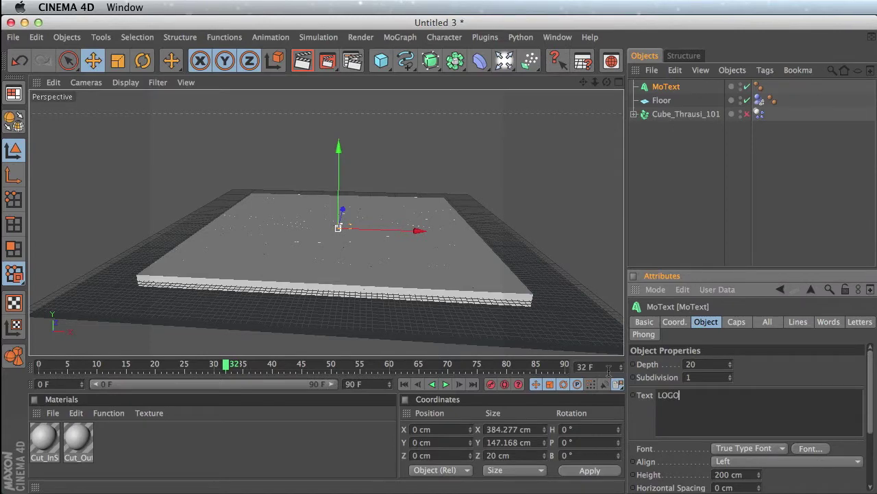
Step: Raise the MoText above the fractured slab to a Y position of about 664 cm
left_click(707, 223)
left_click(672, 88)
left_click_drag(342, 188, 343, 167)
left_click_drag(419, 228, 454, 227, "alt")
left_click(453, 223)
scroll(454, 222, "up", 10)
left_click_drag(582, 83, 571, 103)
scroll(518, 188, "up", 8)
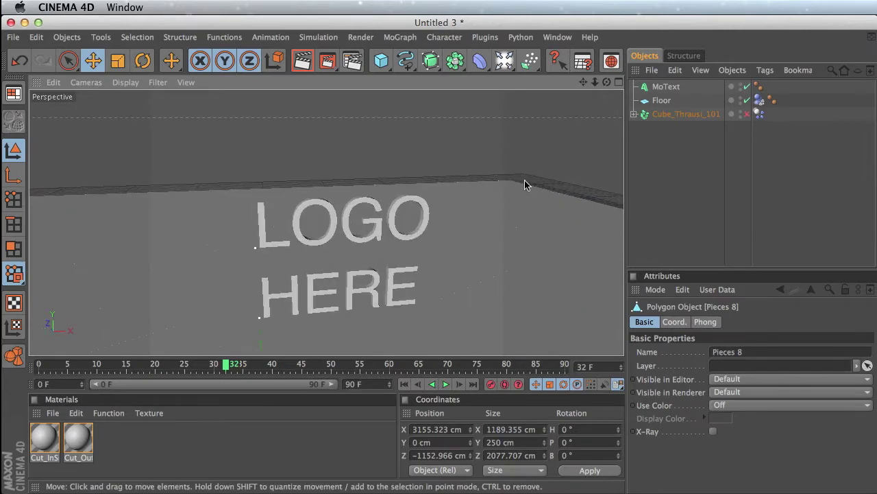
left_click(668, 87)
left_click_drag(464, 182, 498, 144, "alt")
Step: Switch to logo.c4d and inspect the settings of the BREAK text inside the LOGO null
left_click(554, 37)
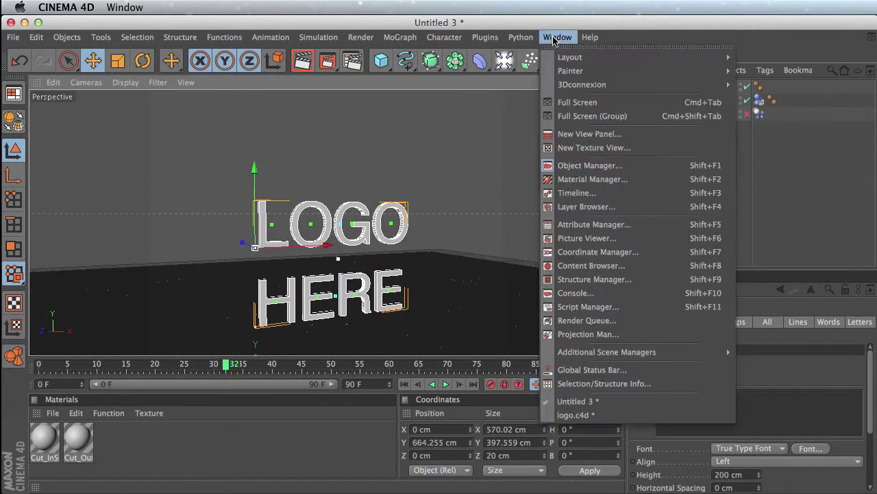
left_click(569, 414)
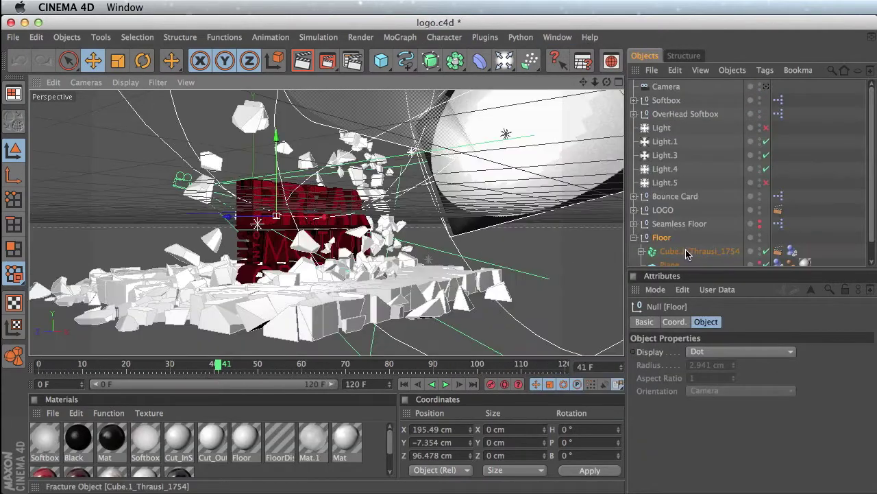
left_click(662, 209)
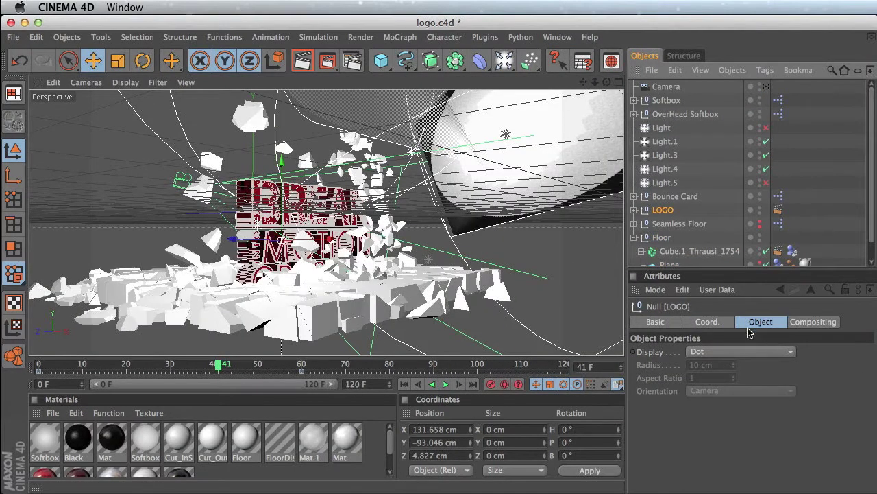
left_click(635, 210)
left_click(672, 223)
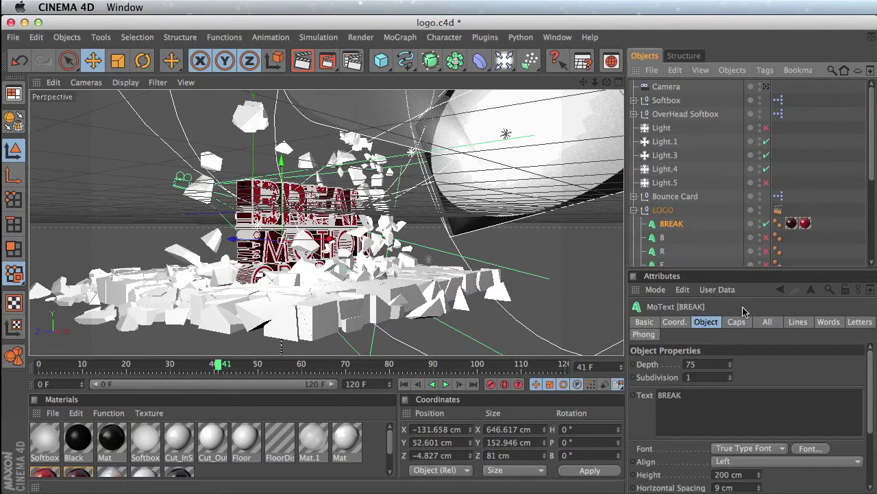
Step: Look up the BREAK text's font family, Capture it, and return to the Untitled 3 scene
left_click(809, 448)
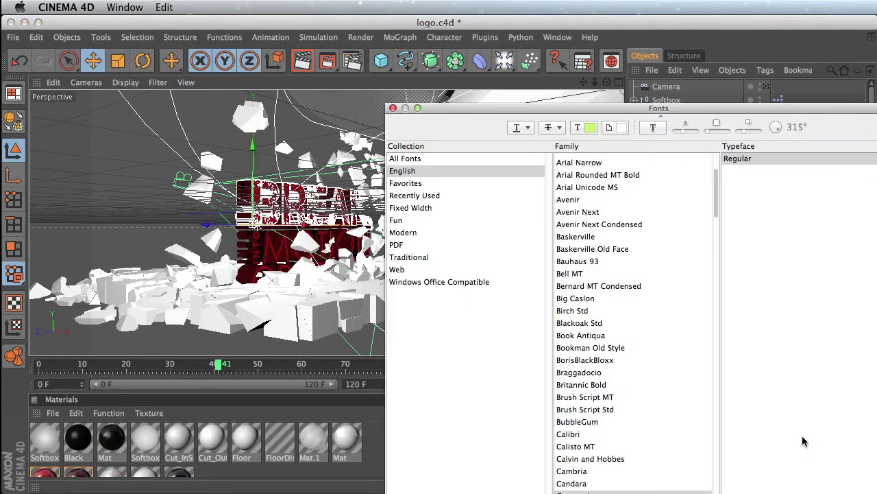
left_click_drag(719, 213, 718, 250)
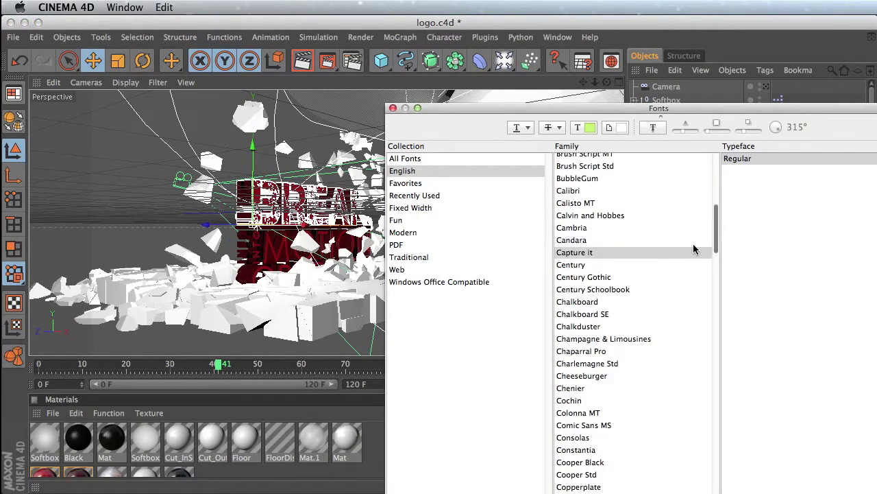
left_click(593, 252)
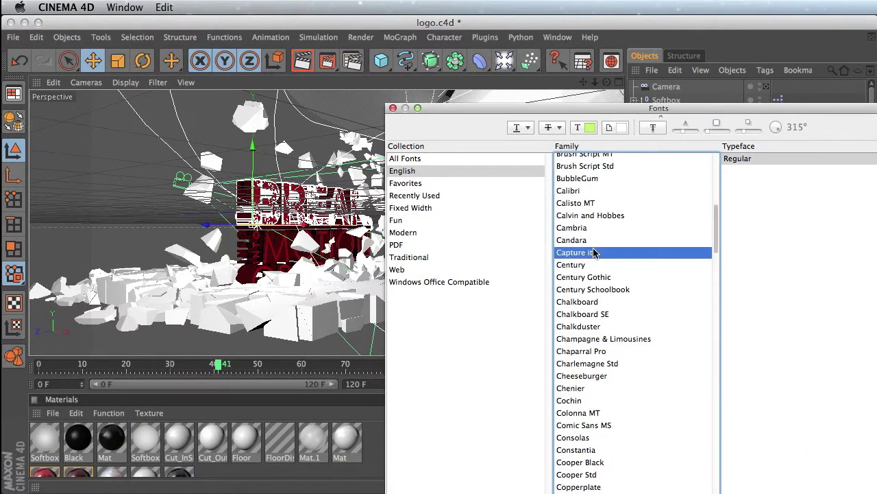
left_click(392, 108)
left_click(556, 37)
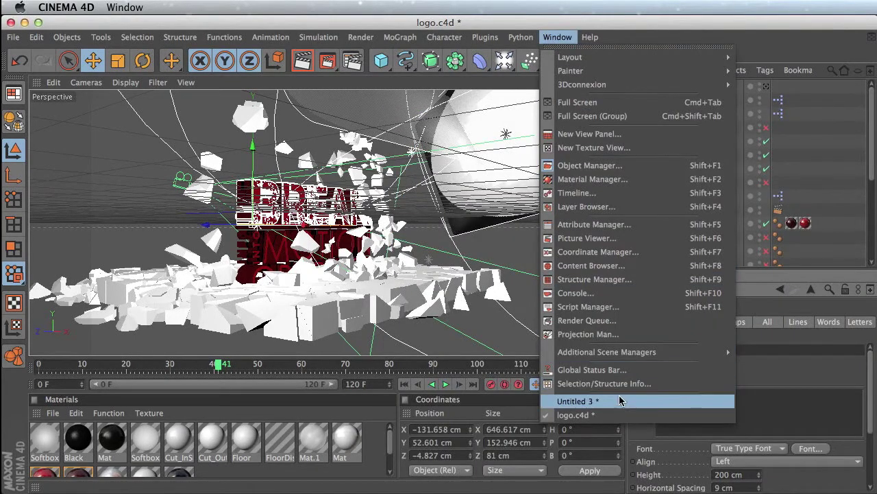
left_click(580, 400)
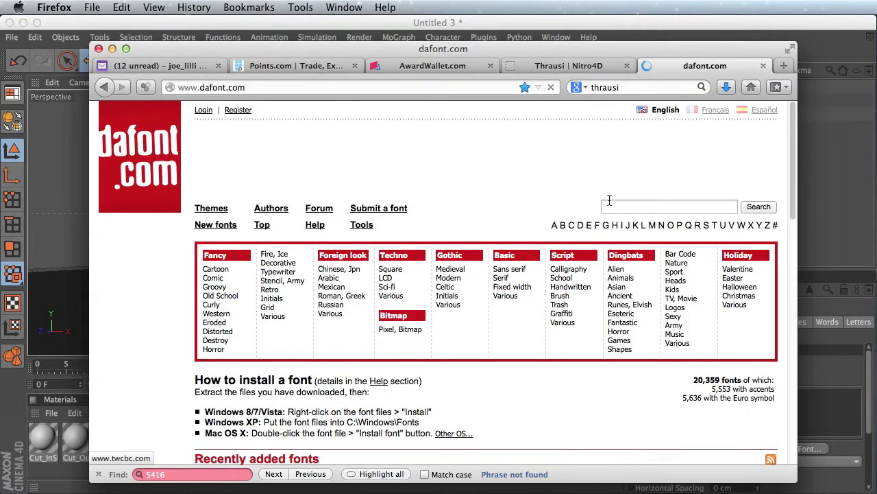
Step: Search dafont.com in Firefox for "capture it", view the font's listing, and minimize the browser
left_click(609, 202)
type("capture it")
key("Return")
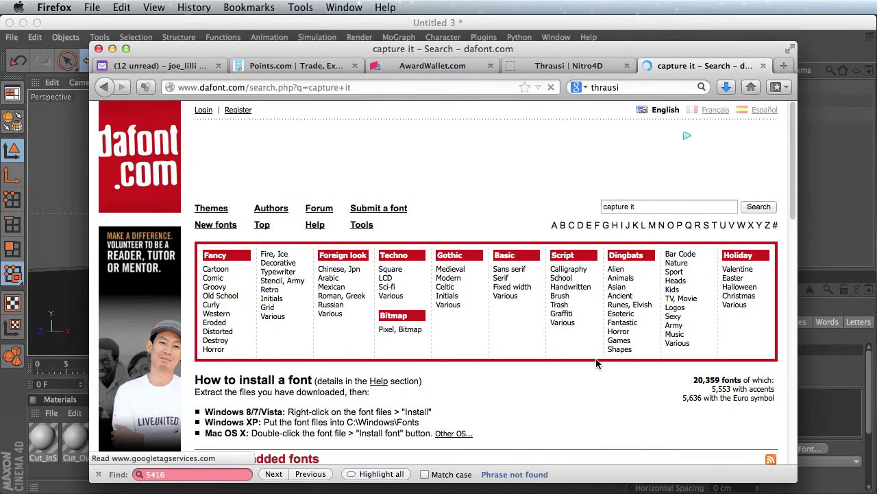
left_click_drag(789, 226, 789, 304)
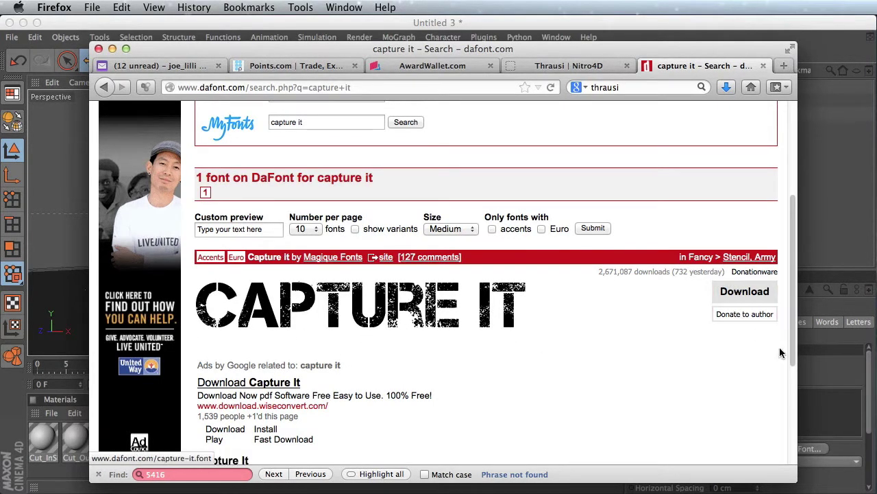
scroll(788, 364, "down", 2)
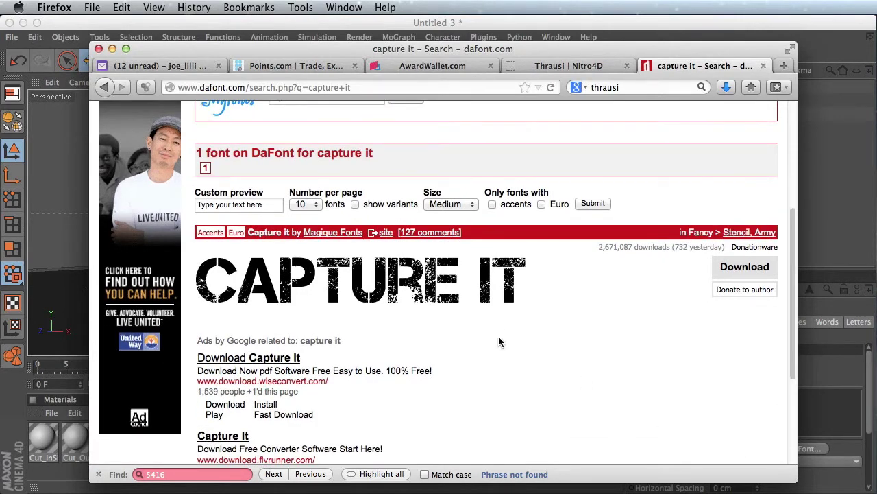
left_click(112, 49)
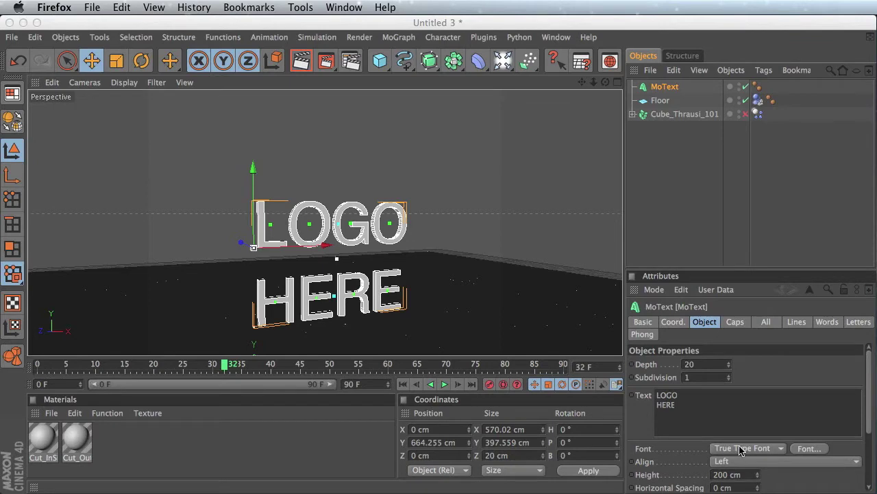
Step: Set the MoText's font family to Capture it
left_click(807, 448)
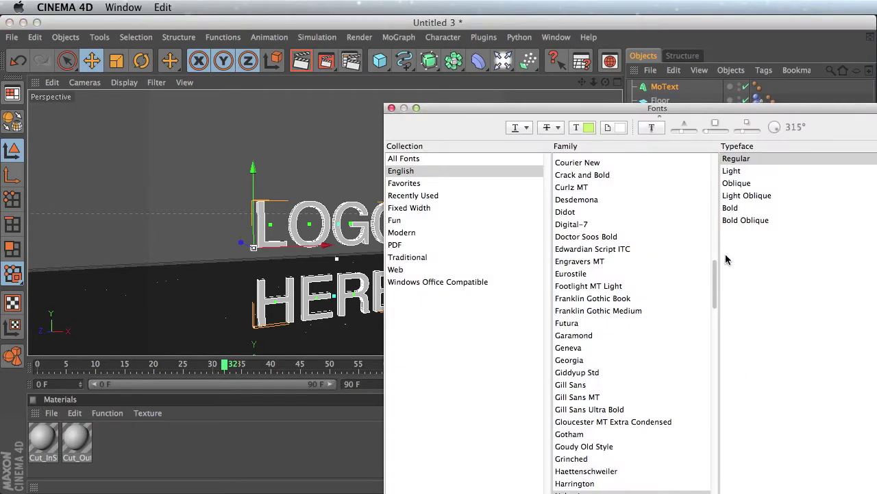
left_click_drag(715, 282, 718, 231)
left_click(612, 205)
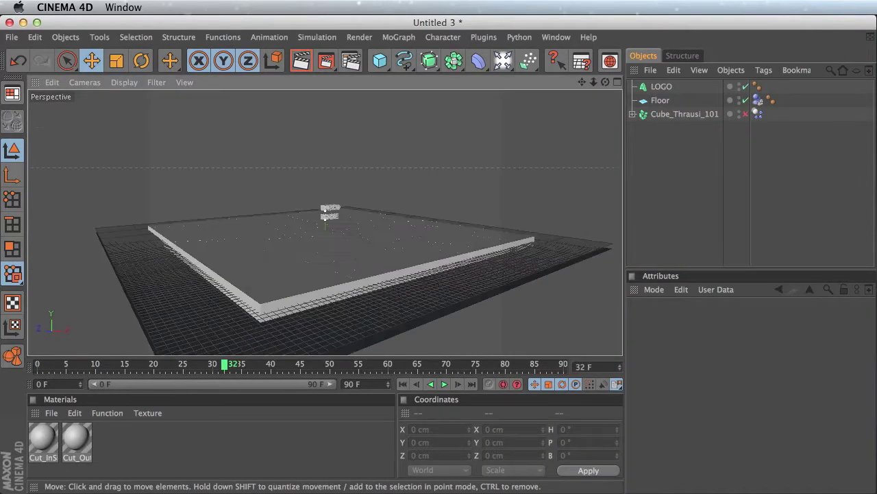
Step: Set the LOGO text's height to 1000 cm and raise it to a Y position of about 1525 cm
left_click_drag(582, 82, 639, 69)
left_click(662, 86)
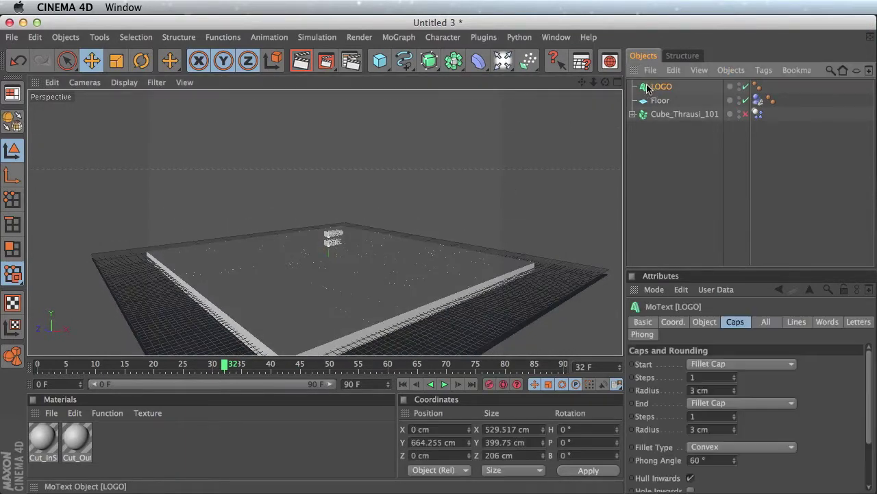
left_click(705, 323)
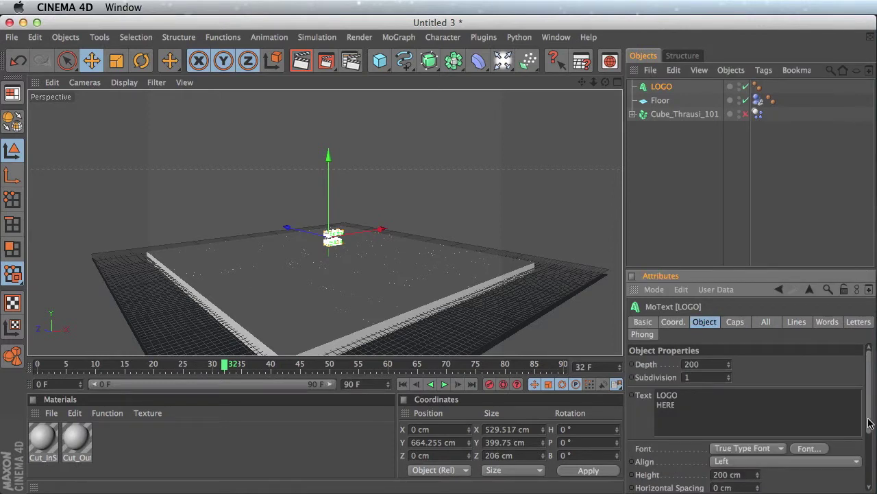
left_click_drag(869, 423, 870, 447)
left_click(732, 430)
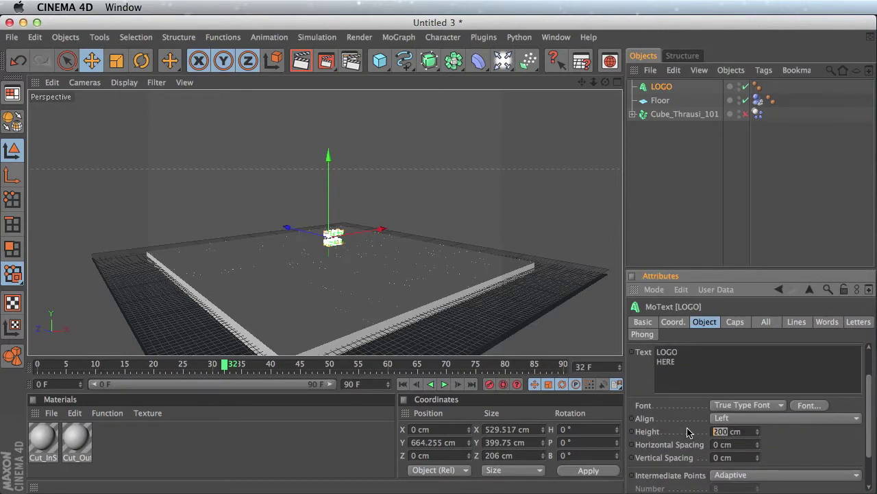
type("1000")
key("Return")
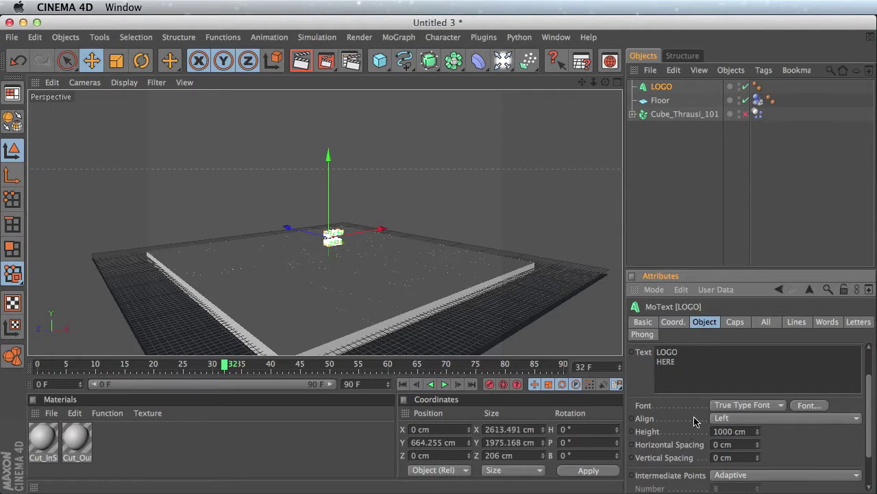
left_click_drag(327, 192, 328, 164)
Step: Tighten the gap between the LOGO text's two lines with a vertical spacing of -500 cm
scroll(863, 429, "down", 3)
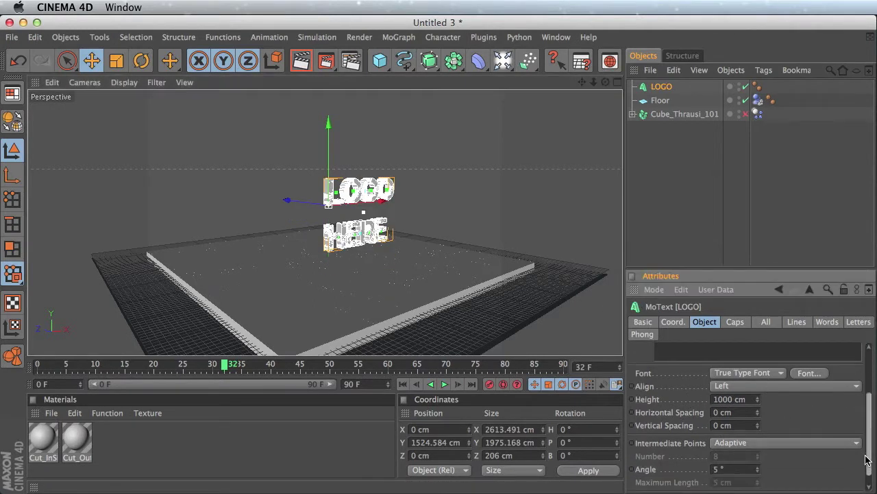
mouse_move(757, 418)
left_mouse_down()
mouse_move(754, 406)
mouse_move(760, 416)
left_mouse_up()
left_click(638, 157)
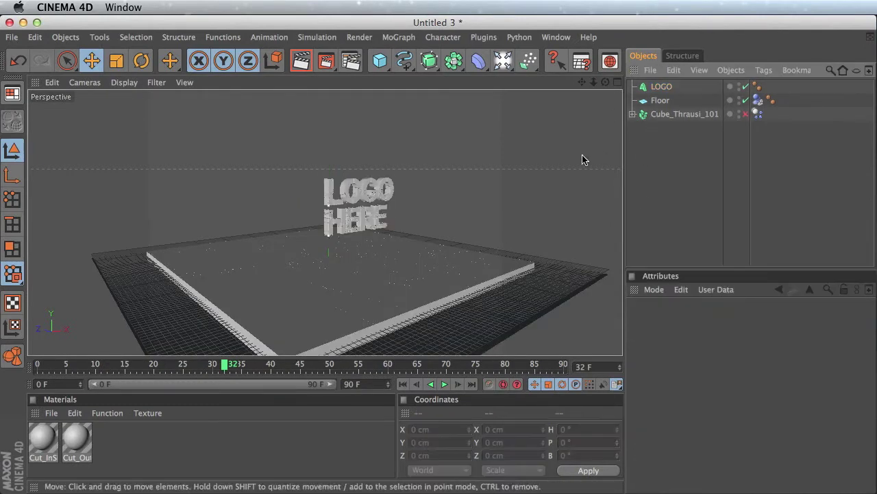
left_click(661, 86)
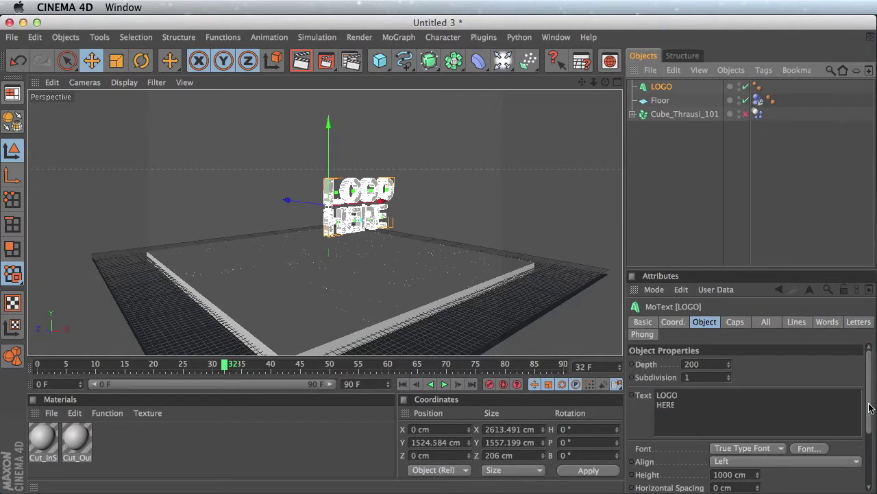
scroll(869, 407, "down", 5)
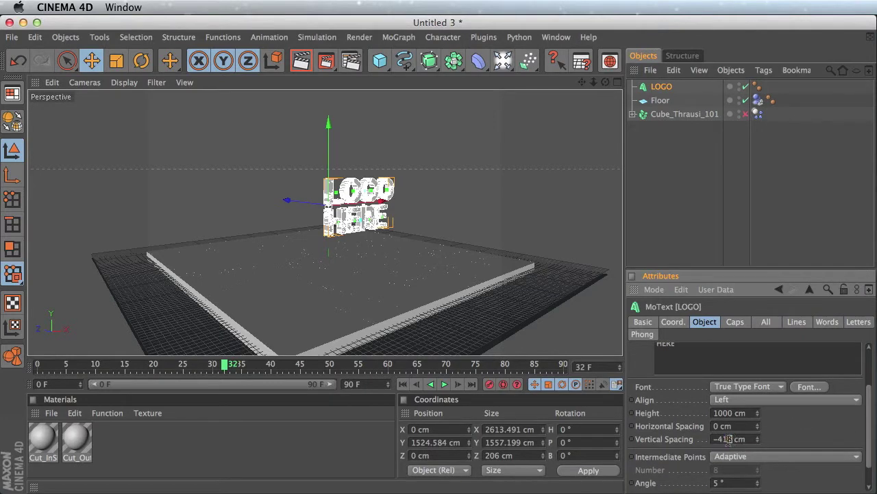
key("Return")
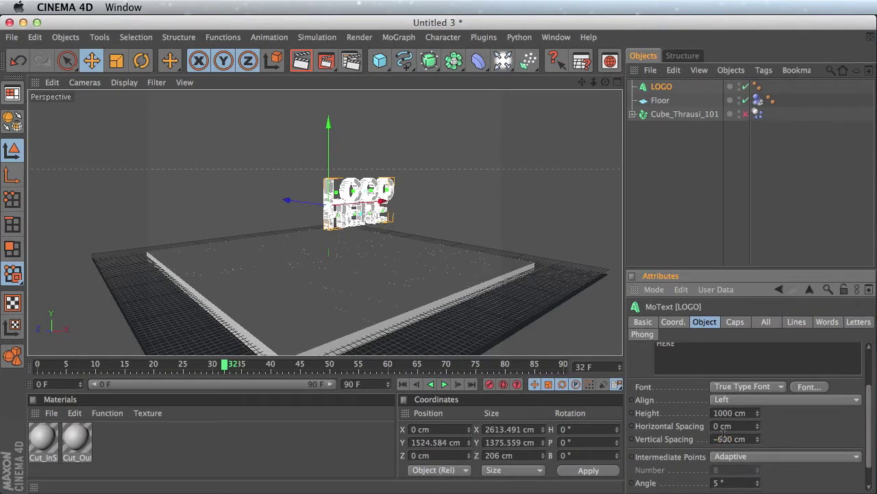
left_click_drag(544, 118, 524, 120, "alt")
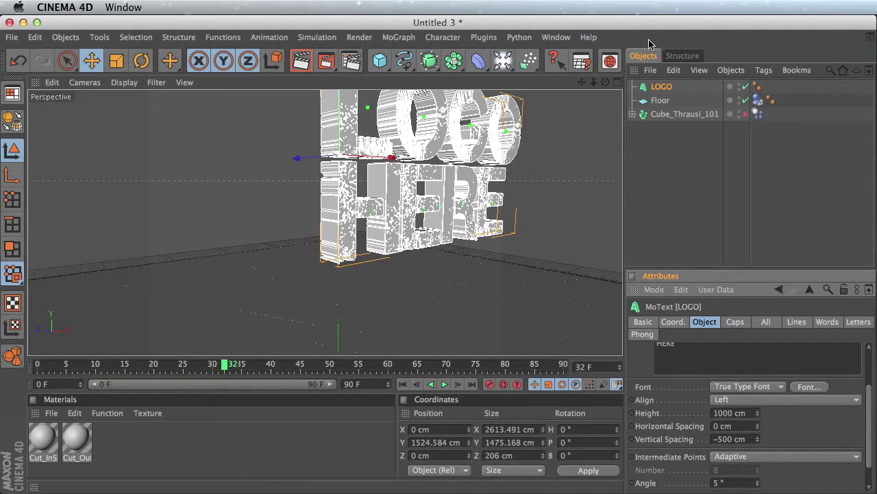
Step: Set the LOGO text's alignment to Middle so its two lines are centred on each other
left_click_drag(582, 82, 483, 159)
left_click_drag(533, 133, 485, 118, "alt")
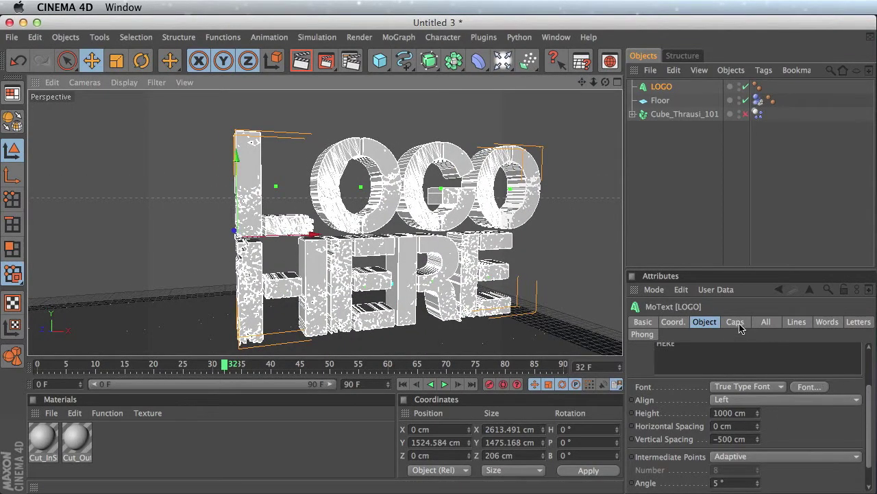
scroll(754, 398, "up", 2)
left_click(785, 427)
left_click(756, 454)
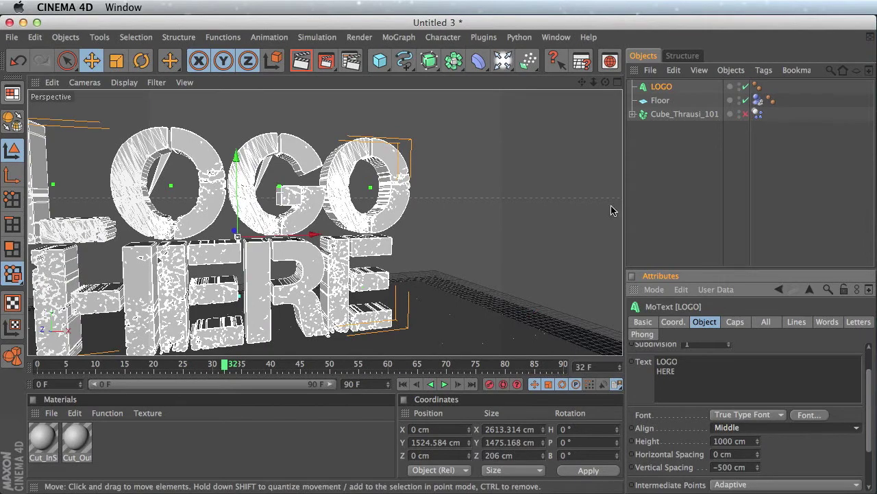
scroll(538, 222, "up", 2)
scroll(538, 224, "down", 3)
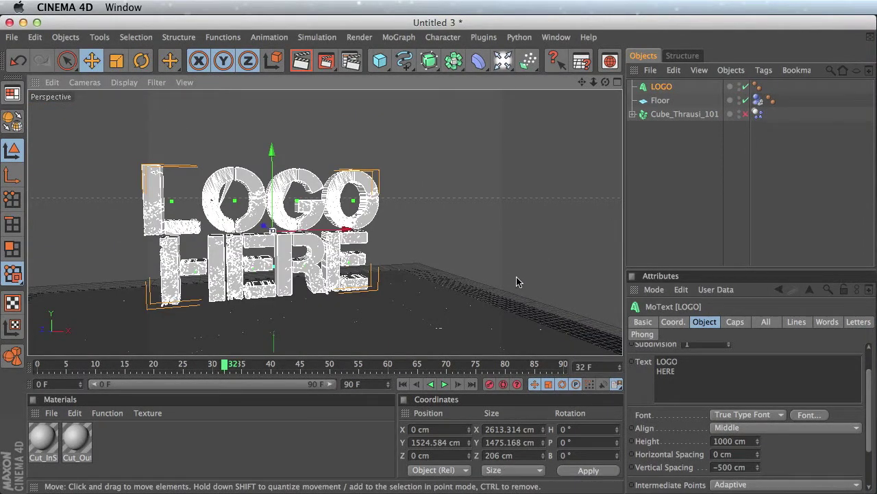
left_click_drag(446, 255, 423, 215, "alt")
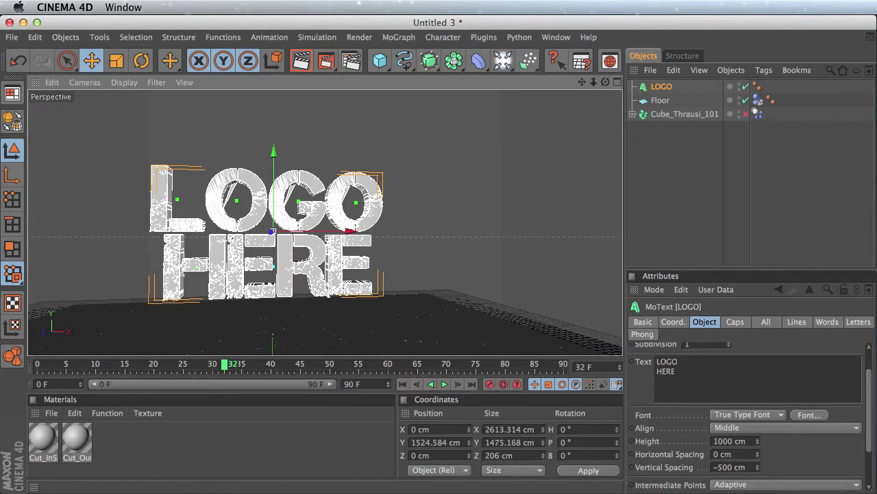
left_click_drag(546, 242, 547, 239, "alt")
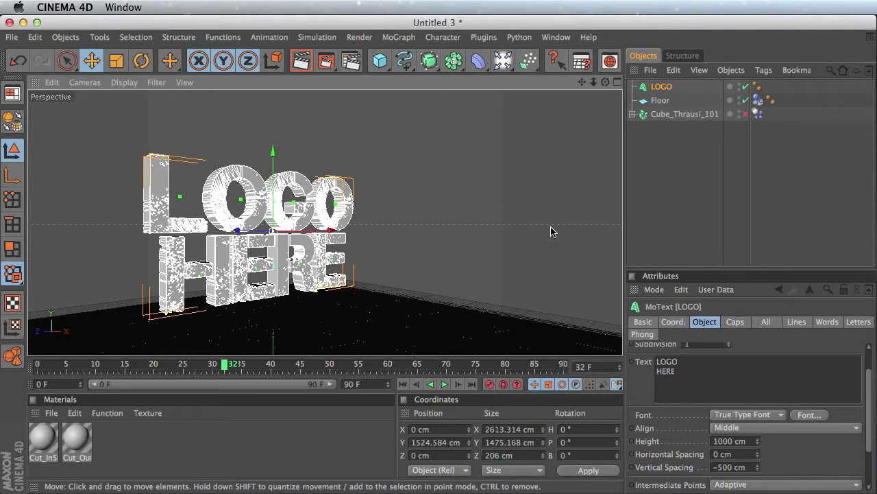
Step: Lower the LOGO text to a Y position of about 932 cm so it rests just above the ground slab
left_click_drag(494, 224, 457, 243, "alt")
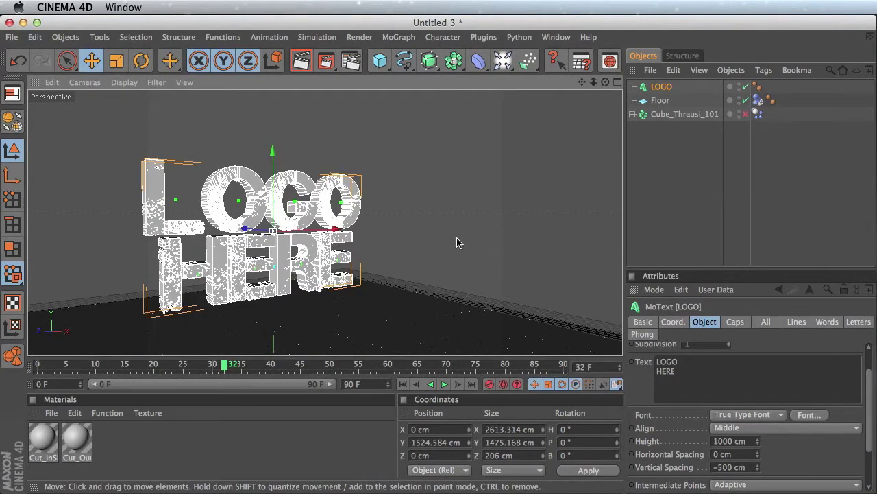
left_click_drag(280, 159, 274, 203)
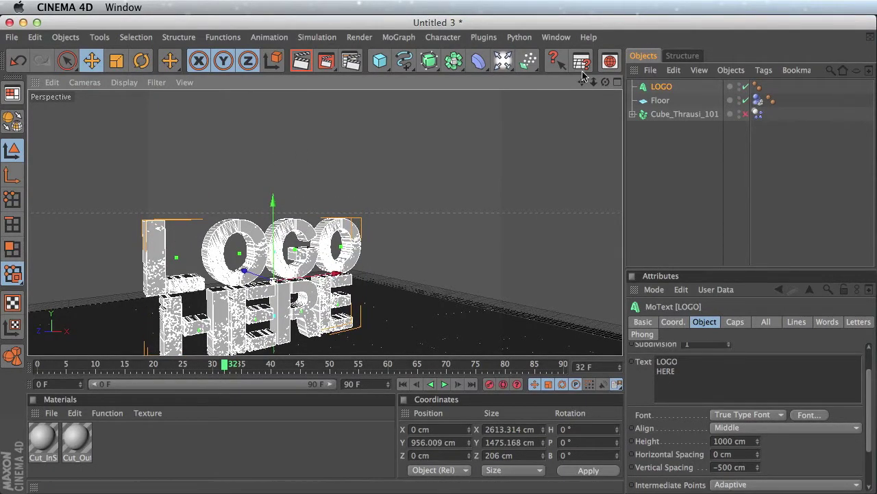
left_click_drag(580, 83, 586, 85)
left_click(618, 82)
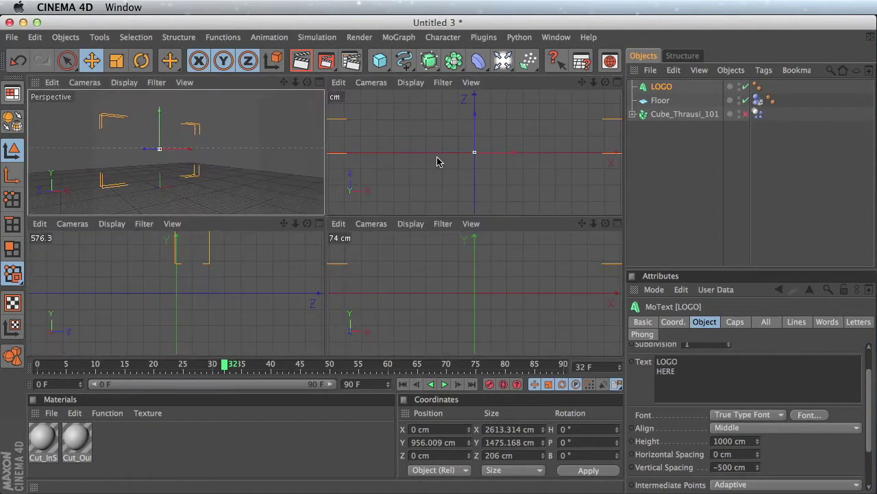
left_click_drag(283, 224, 292, 249)
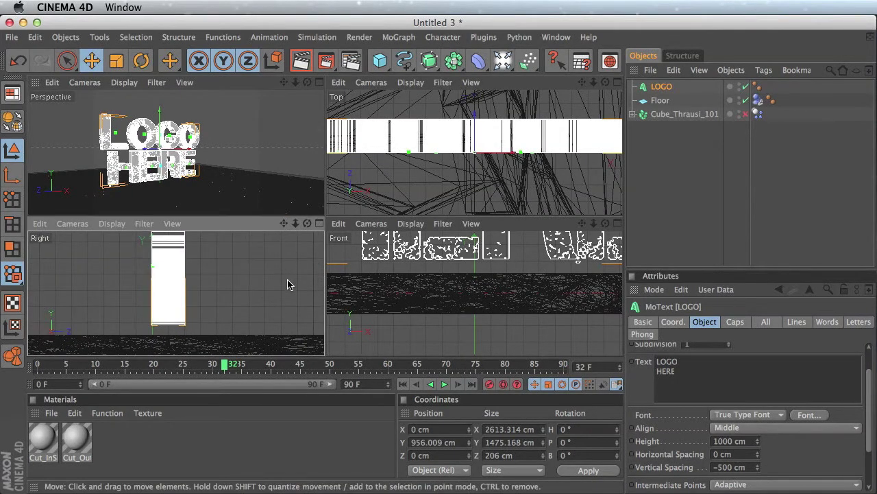
scroll(253, 287, "down", 5)
left_click_drag(176, 248, 176, 250)
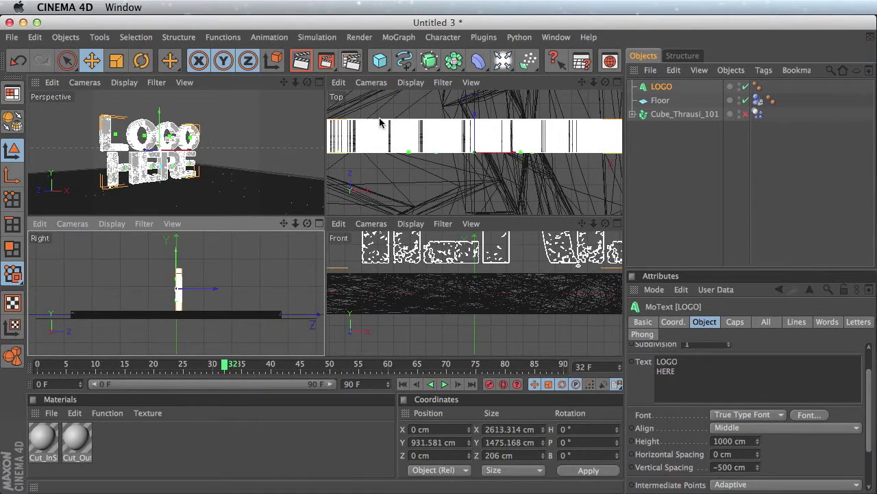
Step: Frame the logo in the perspective view, add a camera with a focal length of 15, and look through it
left_click(317, 83)
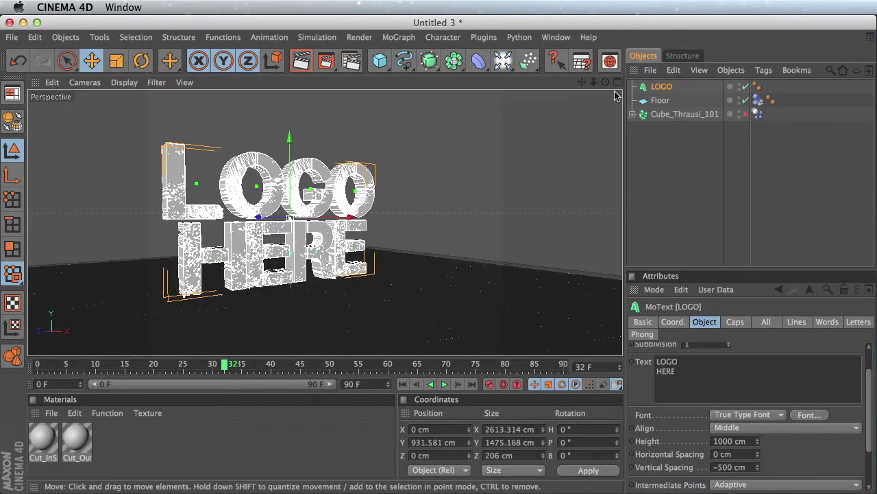
left_click_drag(582, 83, 584, 85)
left_click_drag(523, 199, 528, 196, "alt")
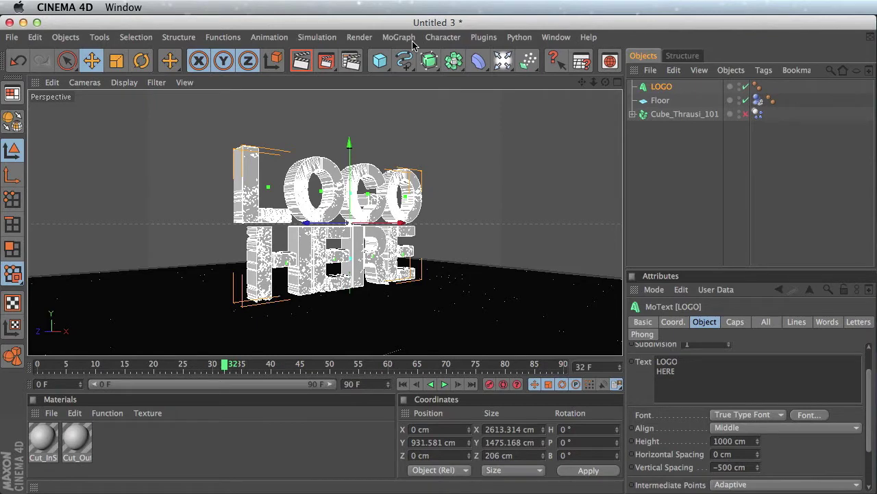
left_click(503, 61)
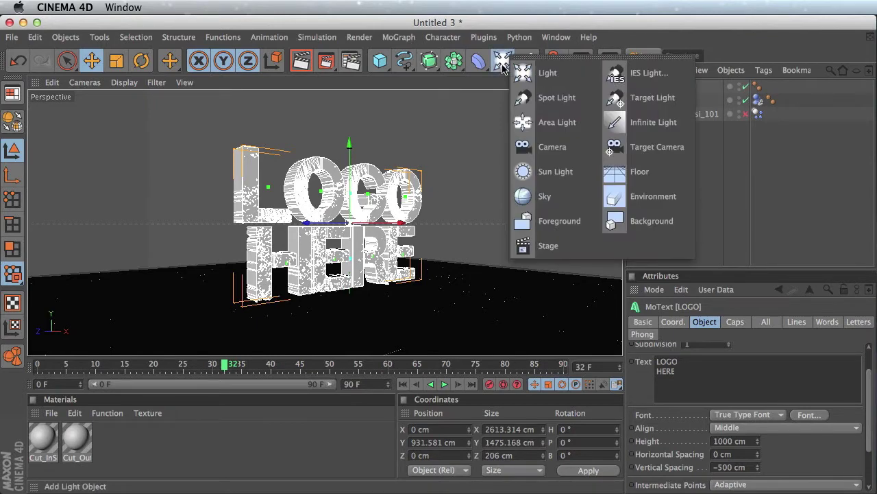
left_click(549, 157)
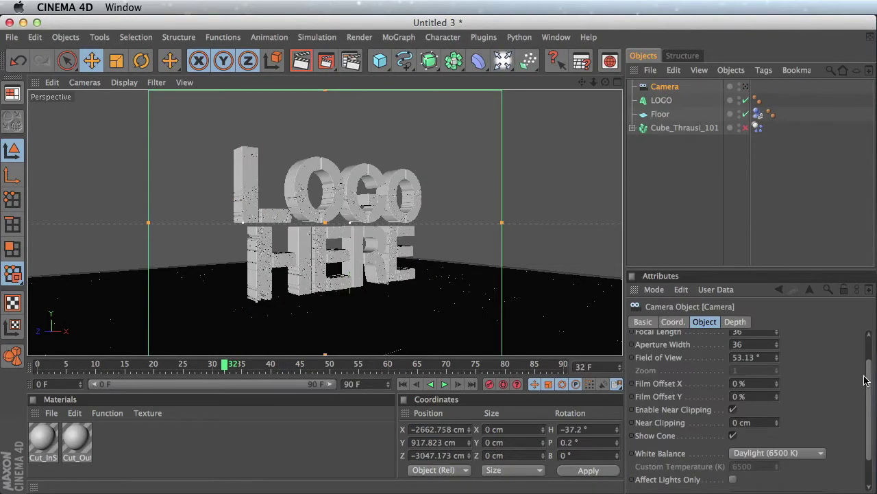
left_click_drag(868, 378, 869, 334)
left_click_drag(752, 361, 704, 352)
type("15")
key("Return")
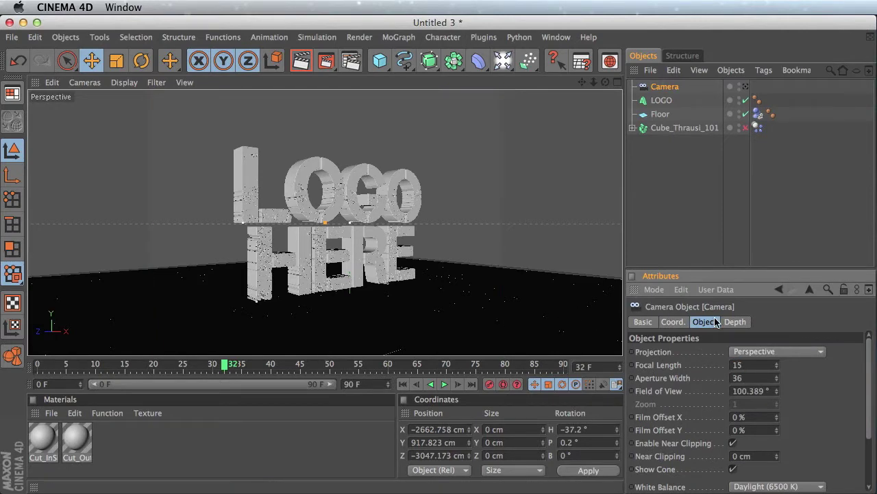
left_click(745, 87)
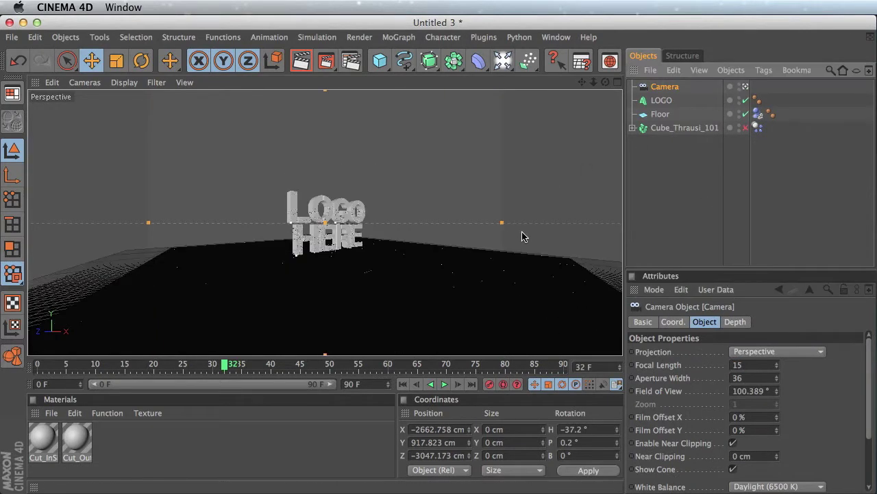
Step: Set the camera's focal length to 25 and move the camera to frame the whole logo
scroll(523, 238, "up", 10)
scroll(477, 272, "down", 3)
left_click_drag(744, 366, 713, 363)
type("25")
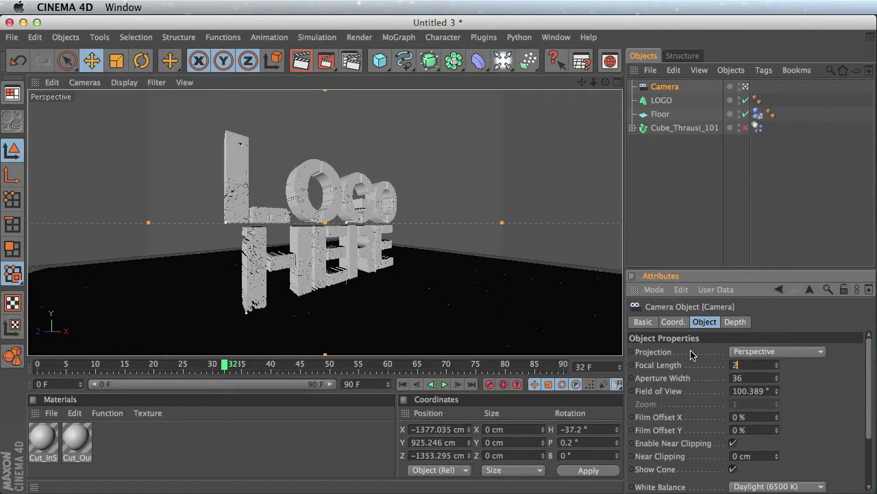
key("Return")
scroll(428, 292, "down", 5)
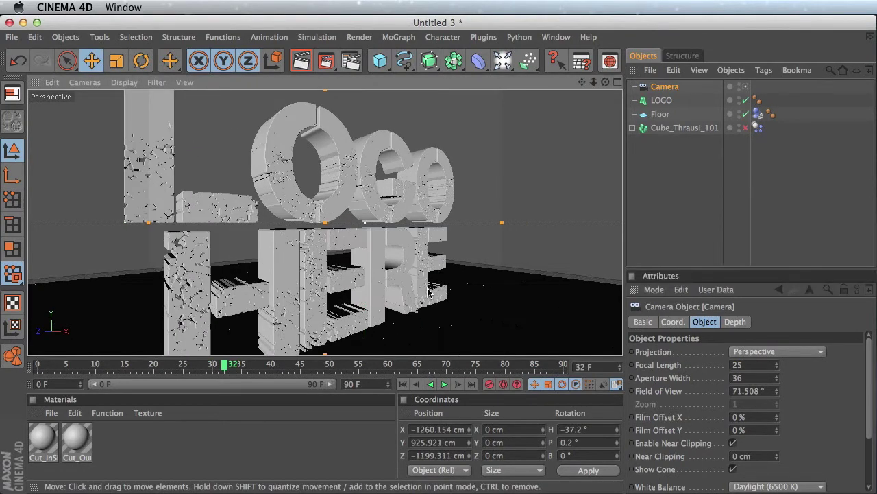
scroll(428, 292, "down", 2)
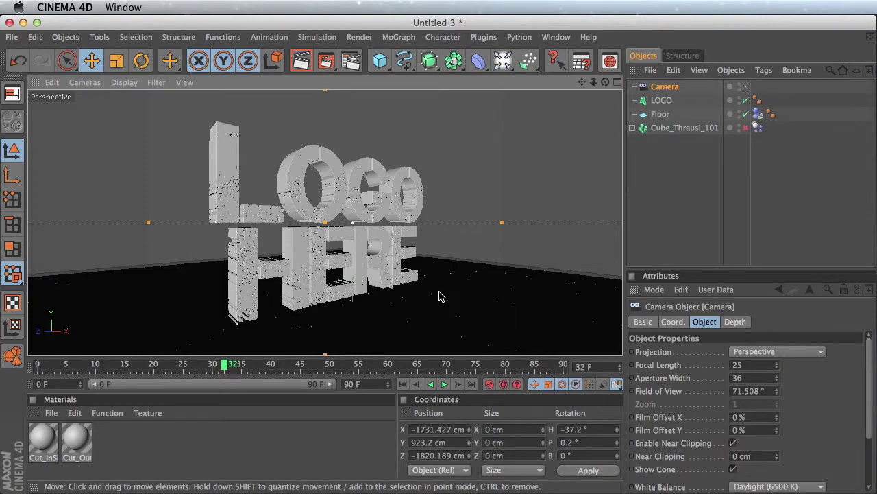
Step: Set the render output size to 1920 x 1080 pixels
left_click(355, 65)
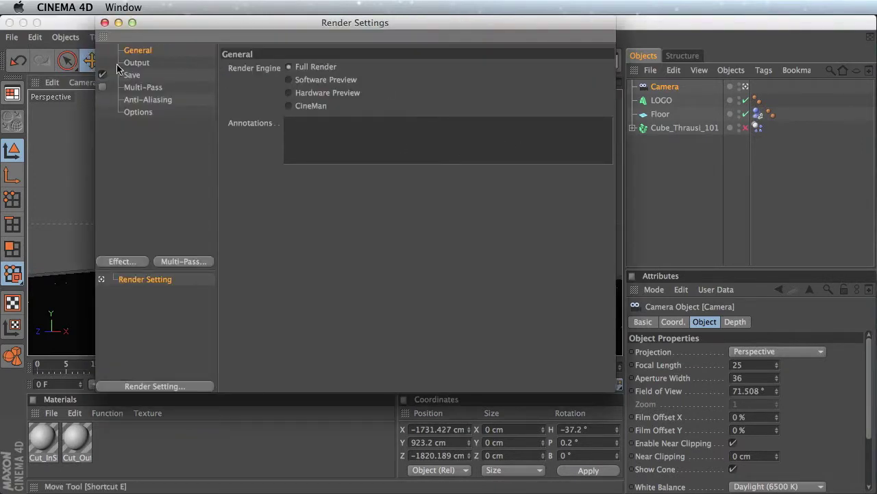
left_click(137, 63)
left_click_drag(319, 83, 263, 83)
type("1")
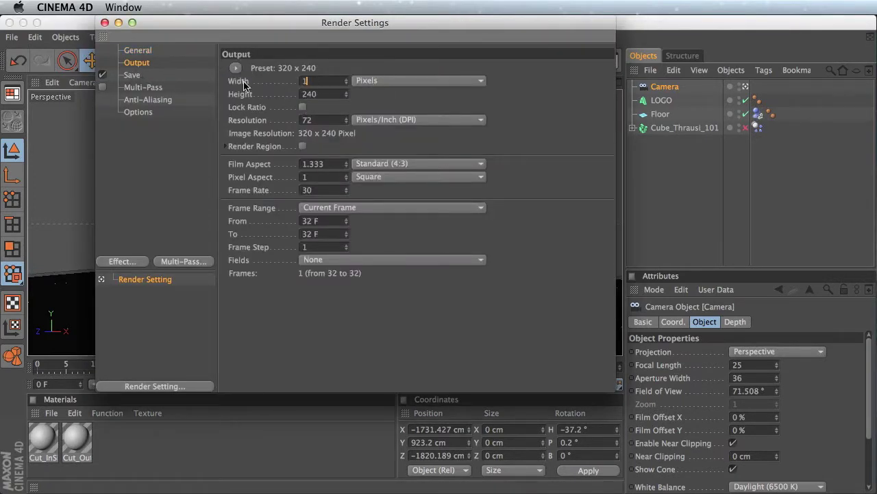
type("920")
key("Tab")
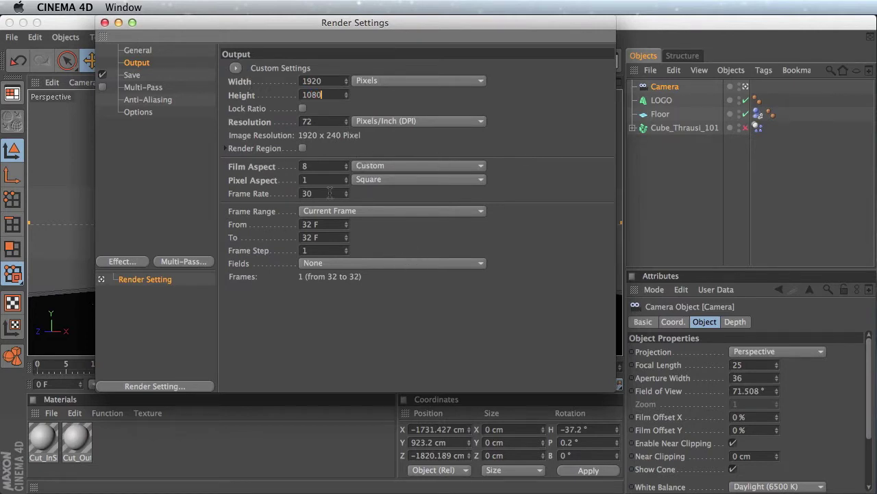
left_click(138, 74)
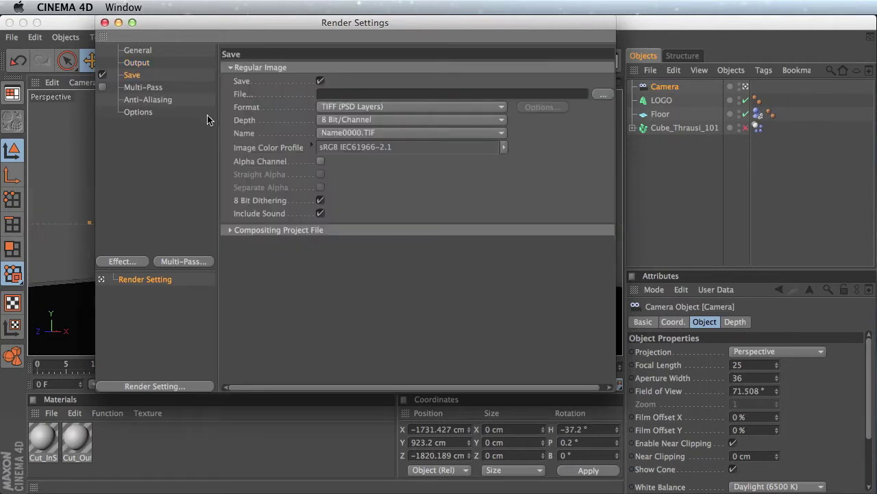
left_click(105, 23)
Step: Pull the camera back to about X -2081 cm and Z -2281 cm to reframe the logo
scroll(438, 251, "up", 5)
scroll(437, 251, "down", 9)
scroll(438, 251, "up", 3)
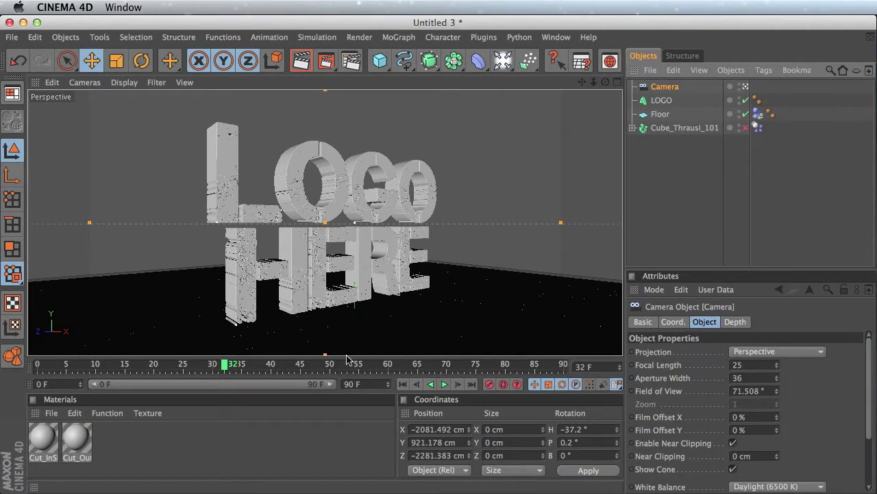
Step: Extend the animation's end to frame 120 and go to the last frame
left_click_drag(228, 367, 595, 389)
double_click(353, 384)
type("120")
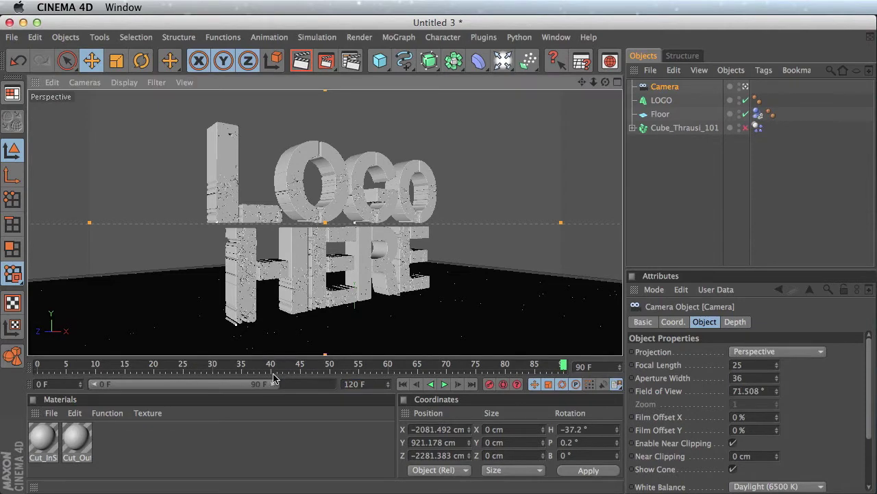
key("Return")
key("F8")
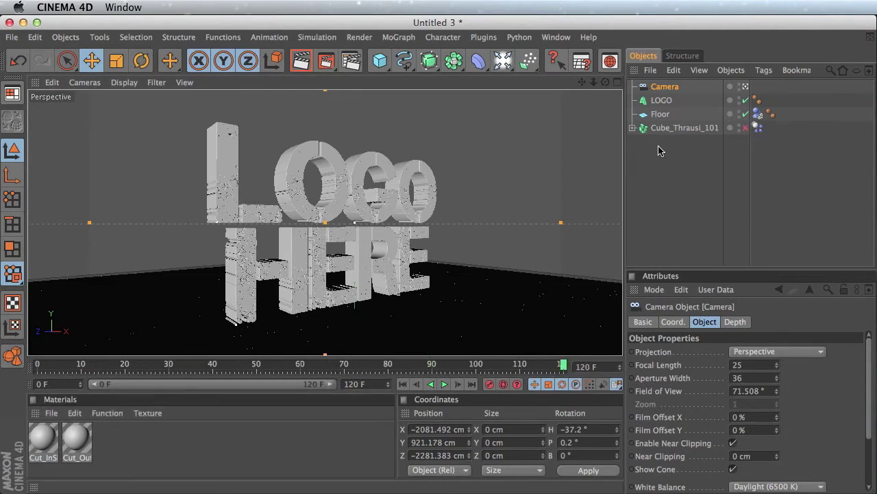
Step: Keyframe the camera's X, Y and Z position and its H, P and B rotation at frame 120
left_click(672, 321)
left_click(632, 353, "ctrl")
left_click(632, 365, "ctrl")
left_click(632, 378, "ctrl")
left_click(793, 352, "ctrl")
left_click(793, 365, "ctrl")
left_click(793, 379, "ctrl")
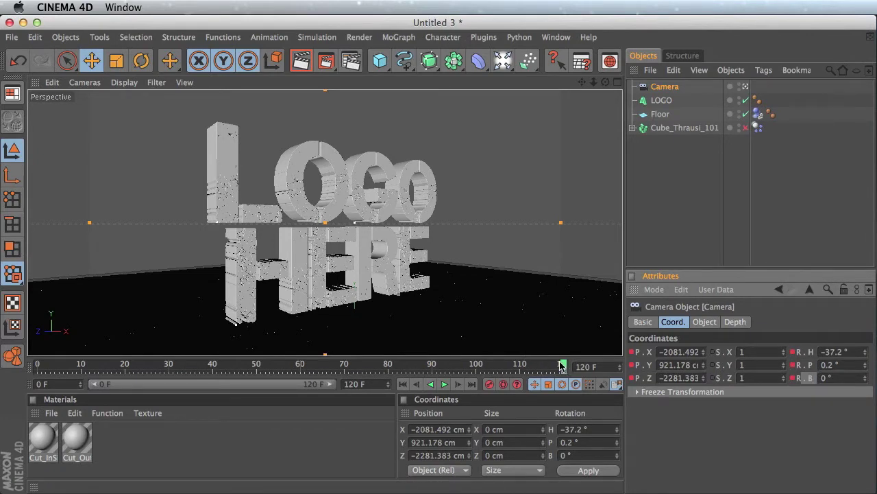
Step: Scrub between frames 0 and 120 and render a preview of the view at frame 120
left_click_drag(542, 368, 3, 351)
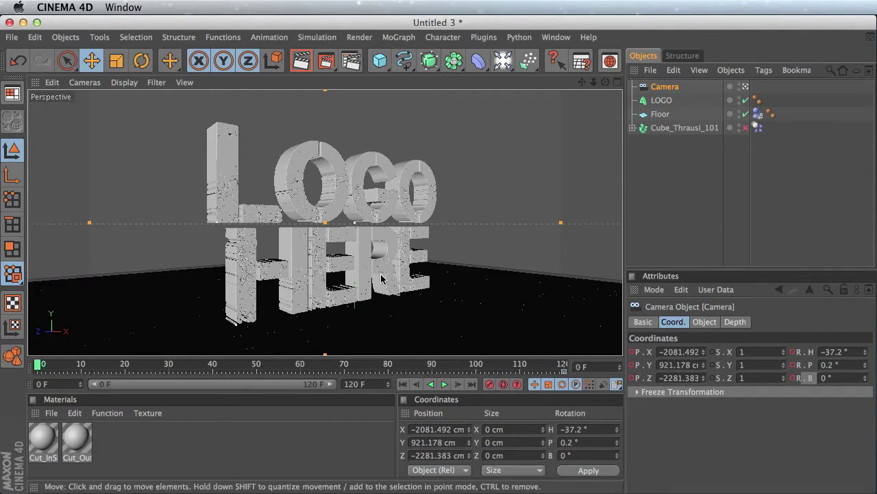
left_click(563, 365)
key("ctrl+r")
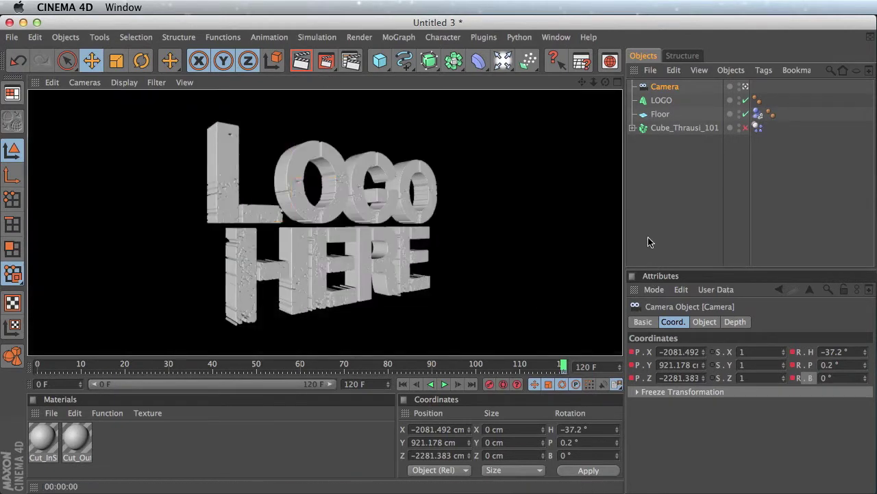
Step: Keyframe the LOGO text's Y position at frame 120 and try moving the text down through the ground
left_click(684, 128)
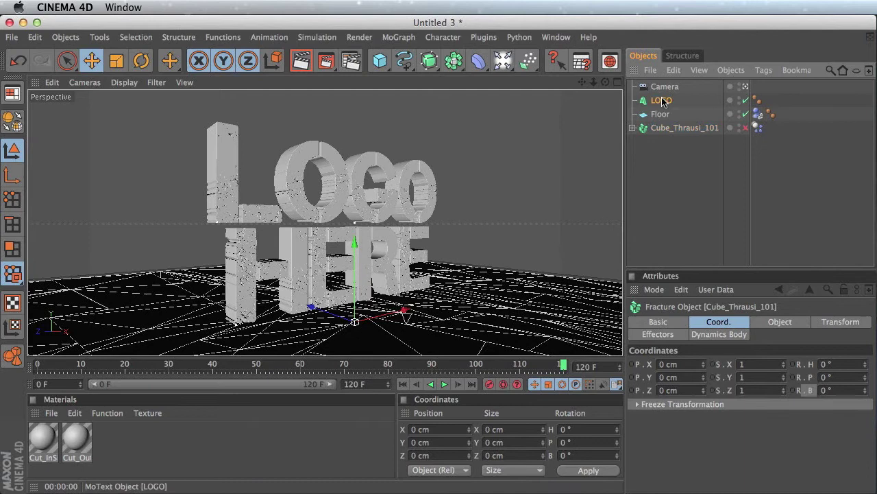
left_click(427, 273)
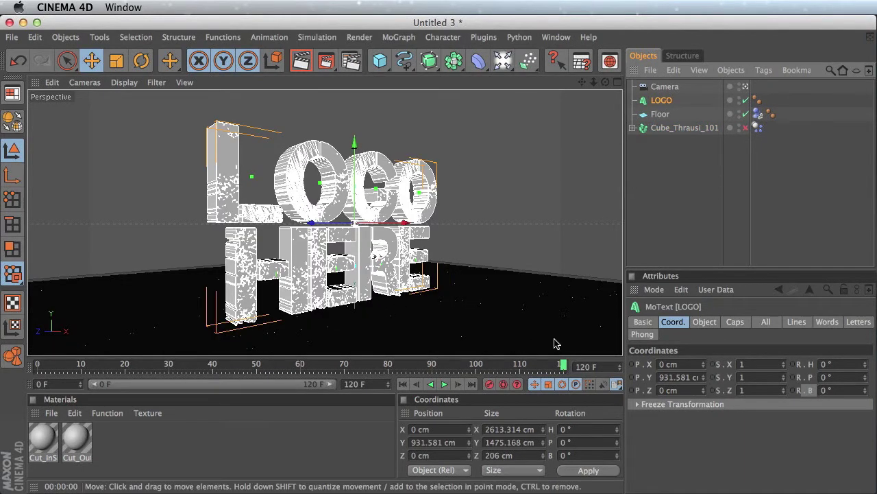
left_click(681, 323)
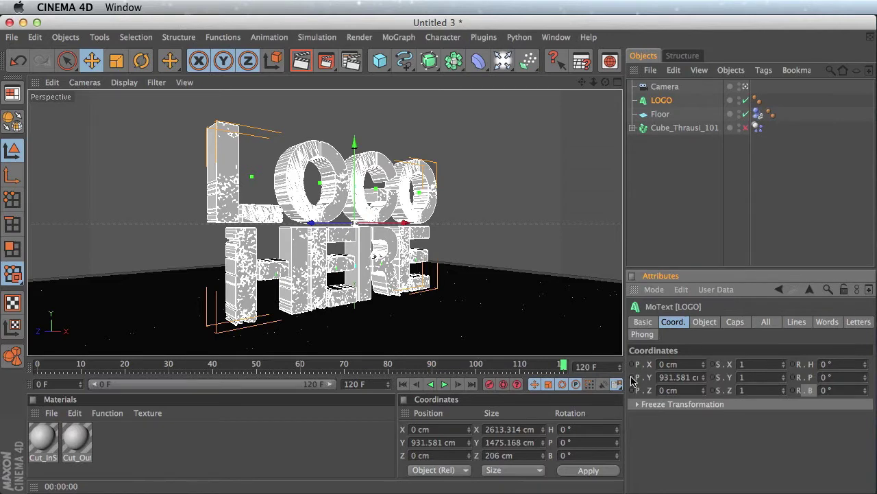
left_click_drag(355, 145, 355, 187)
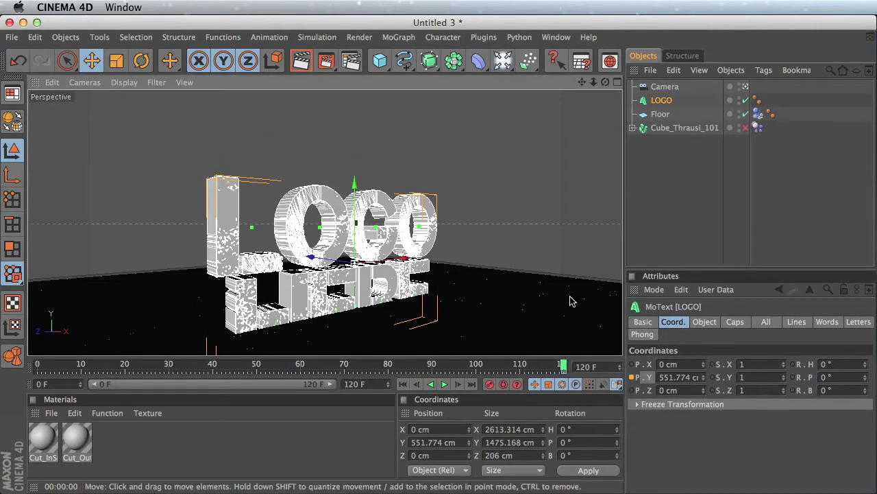
Step: At frame 0, lower the LOGO text below the ground to about Y -884 cm, keyframe that position, and scrub through to frame 120
left_click_drag(564, 364, 38, 365)
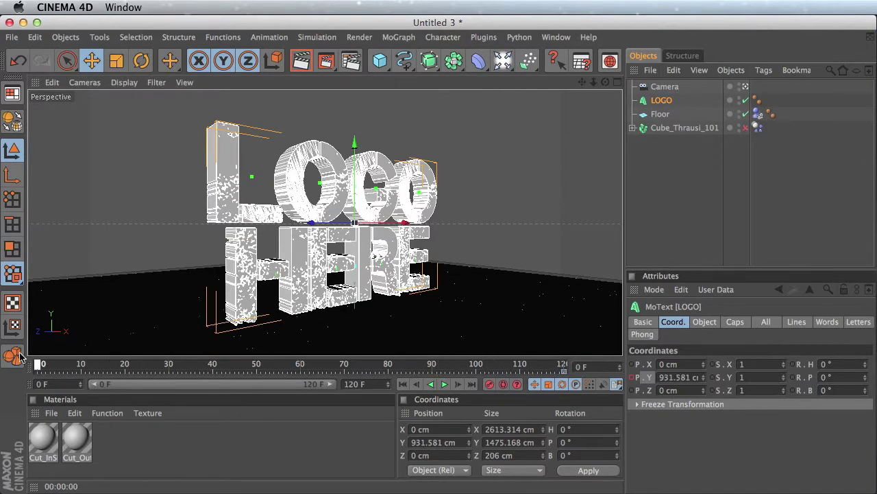
left_click_drag(351, 149, 355, 330)
left_click_drag(381, 236, 382, 194, "alt")
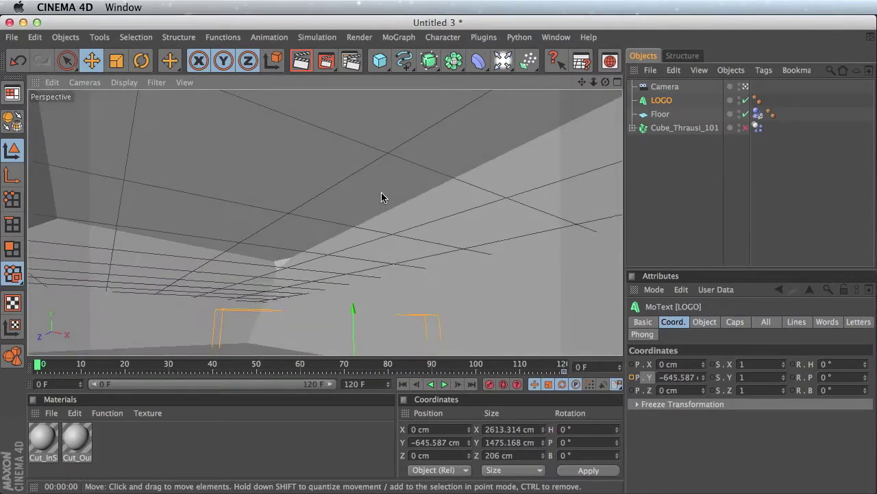
left_click_drag(582, 83, 582, 23)
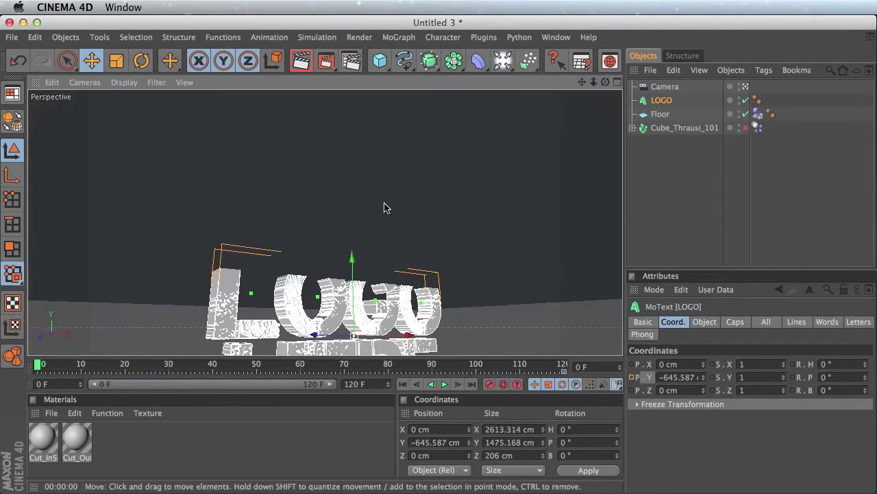
left_click_drag(355, 260, 354, 286)
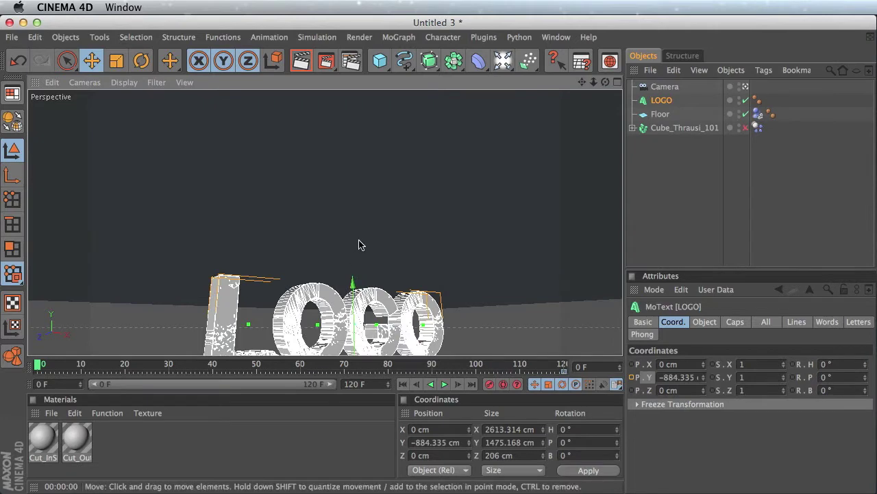
left_click_drag(519, 308, 504, 307, "alt")
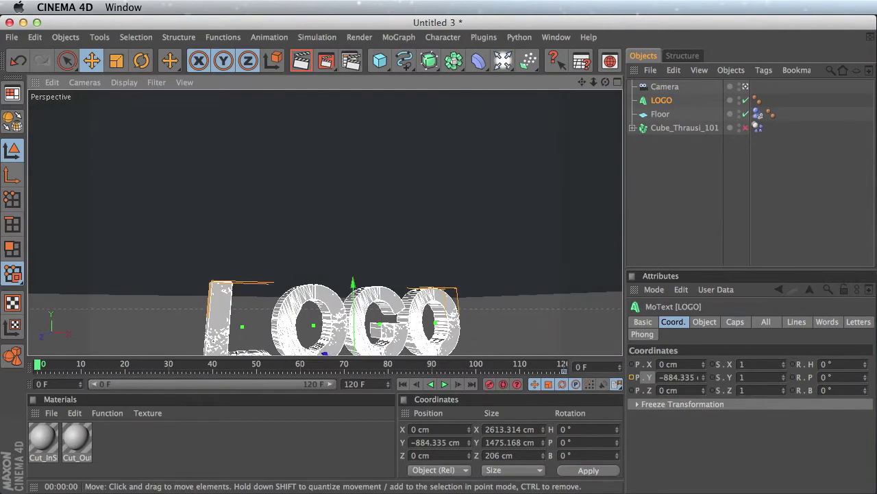
left_click(632, 377)
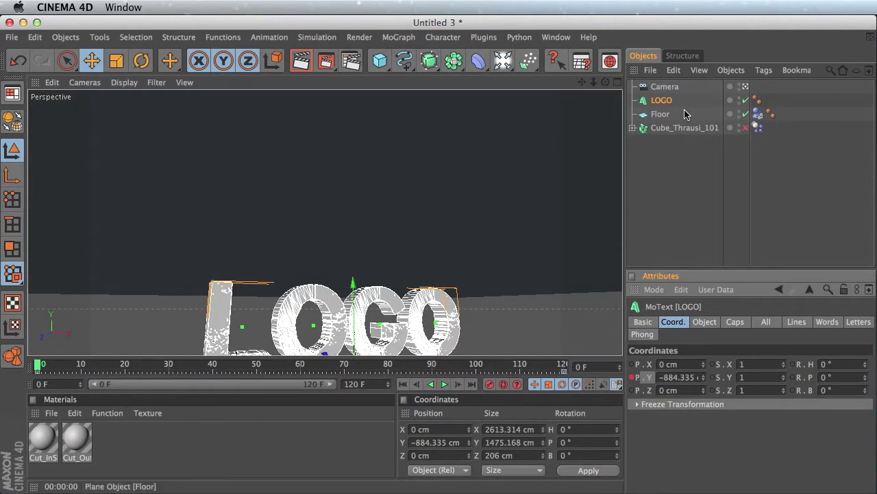
left_click_drag(87, 366, 650, 392)
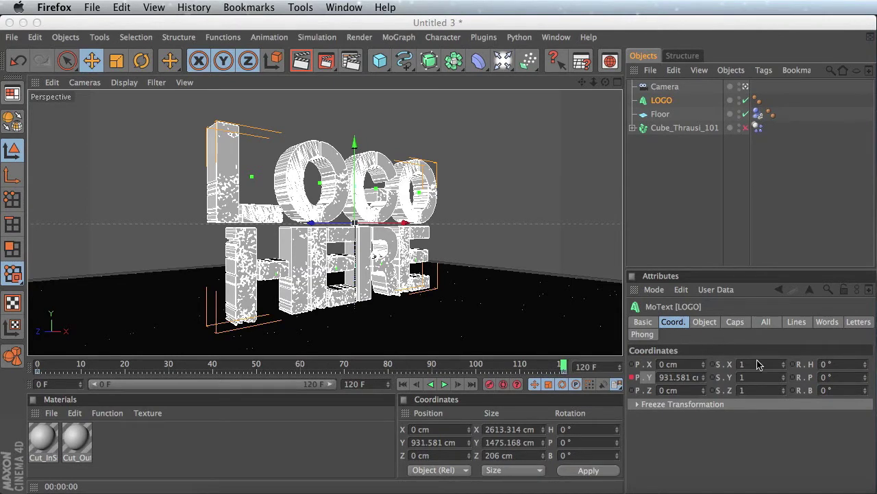
Step: Make the LOGO text a dynamics collider, compare it with the Floor and show its Dynamics Body settings
left_click(665, 102)
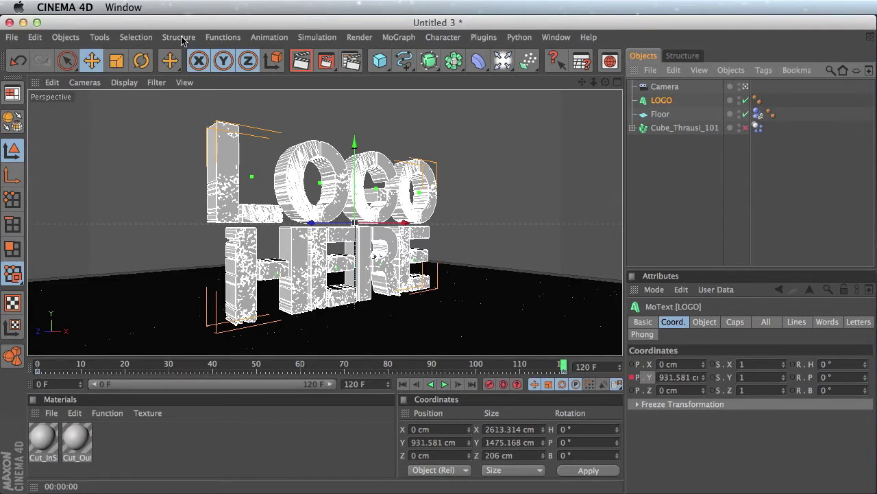
left_click(303, 38)
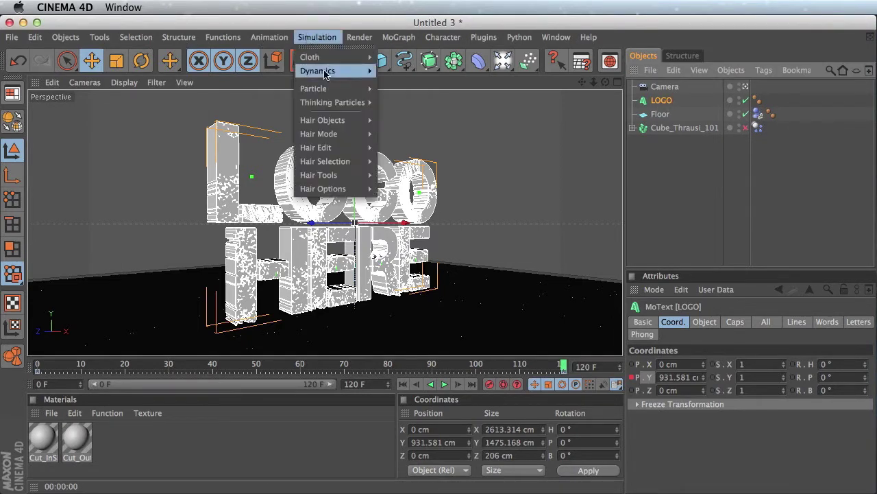
mouse_move(330, 70)
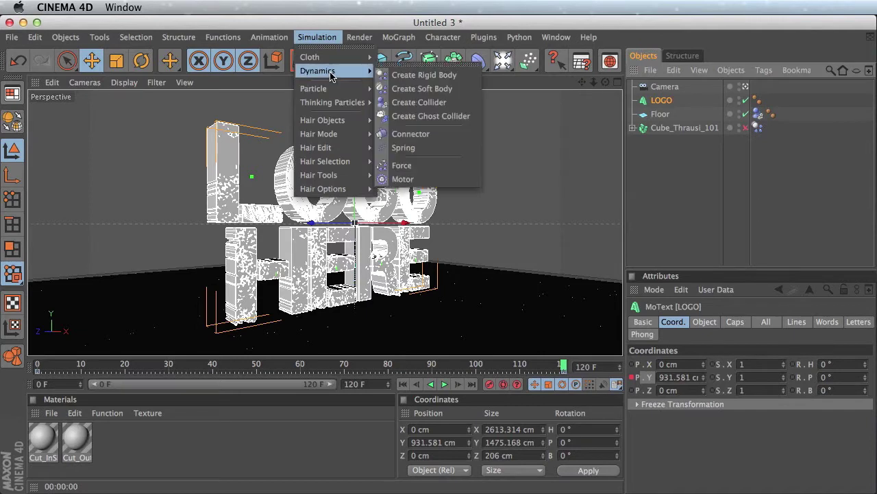
left_click(412, 102)
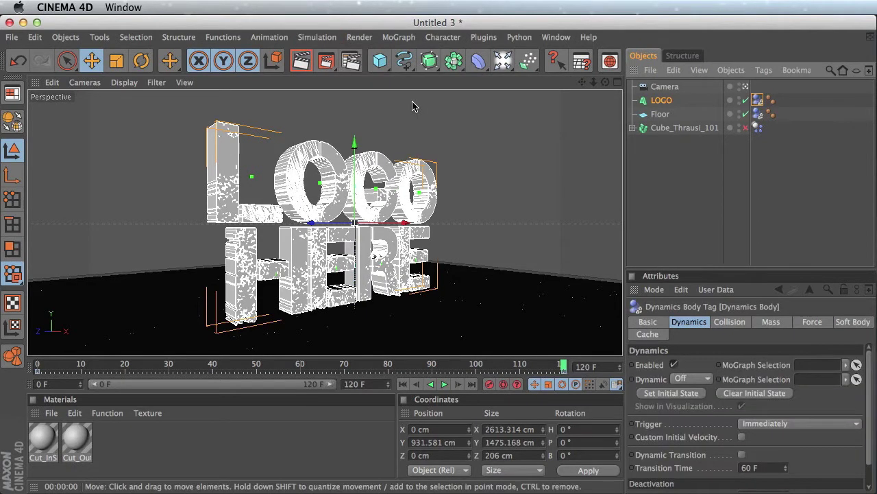
left_click(660, 115)
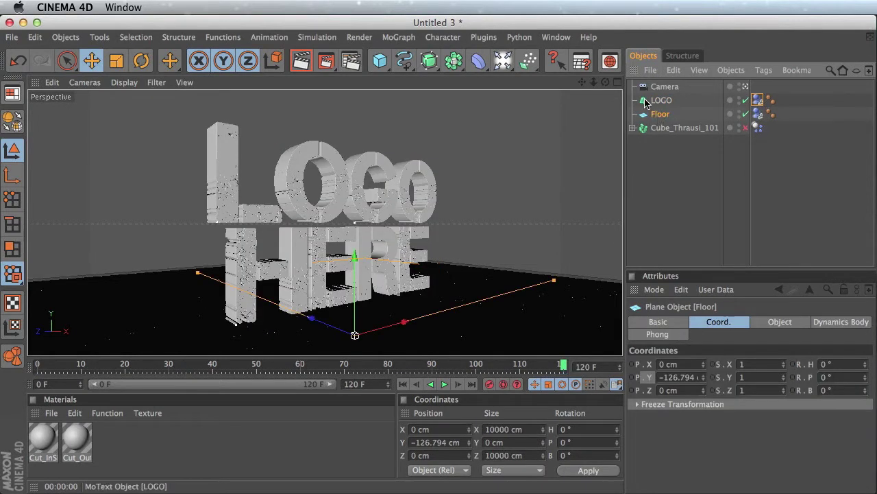
left_click(660, 101)
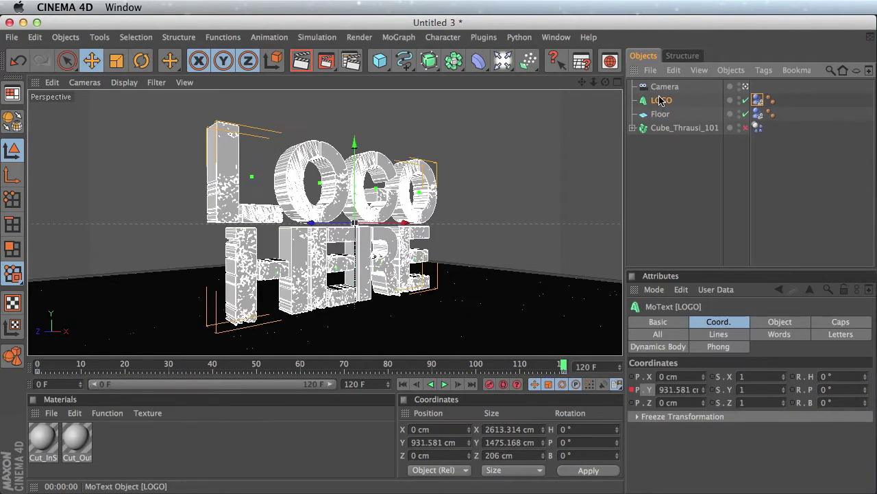
left_click(758, 100)
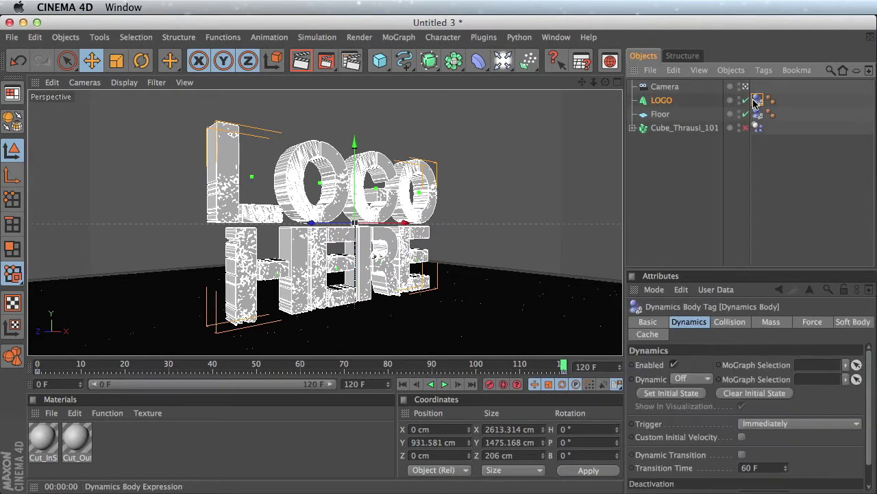
Step: Play the simulation from frame 0, look at the slab breaking around the text, and return to the start
left_click(403, 384)
left_click(444, 384)
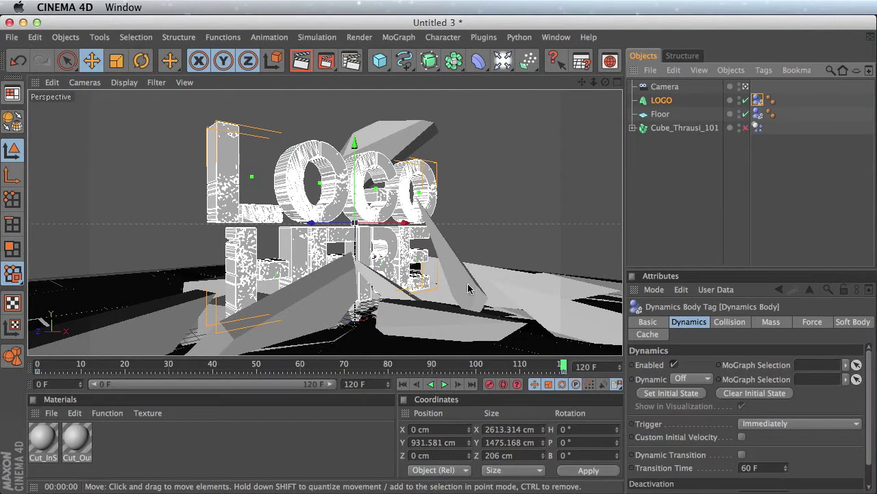
left_click_drag(461, 235, 516, 246, "alt")
left_click_drag(473, 238, 462, 232, "alt")
left_click(403, 386)
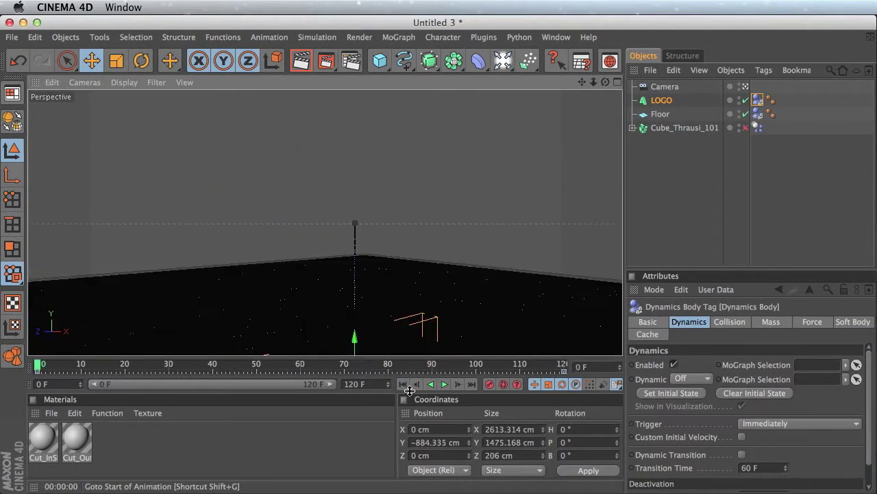
Step: Move the Floor below Cube_Thrausi_101 in the object order and break the fractured slab again with Thrausi's random mode
left_click(665, 129)
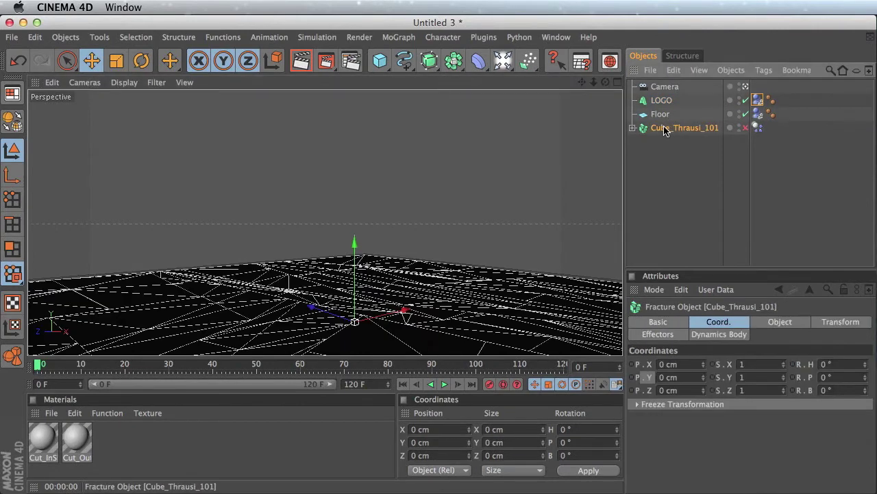
left_click_drag(662, 115, 676, 141)
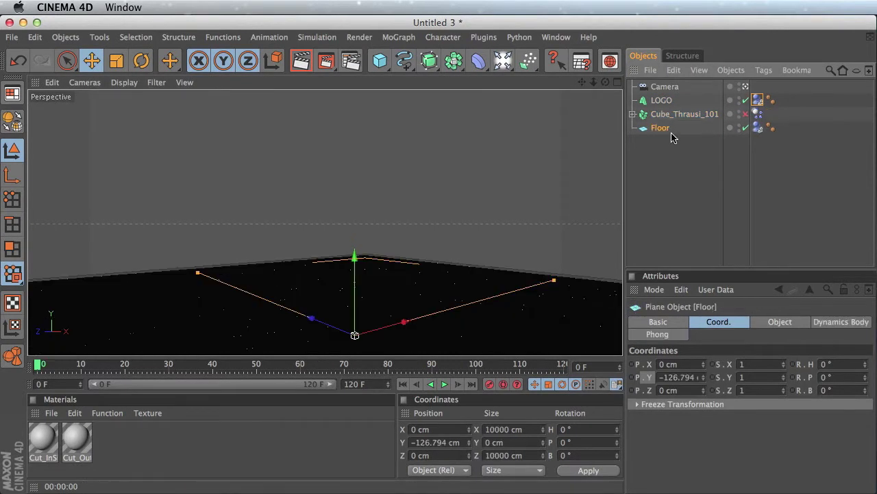
left_click(686, 115)
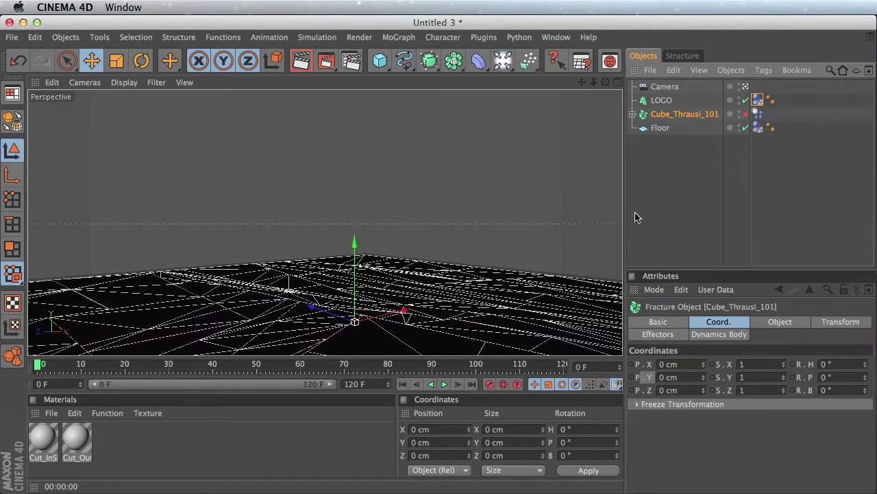
left_click(483, 37)
left_click(617, 97)
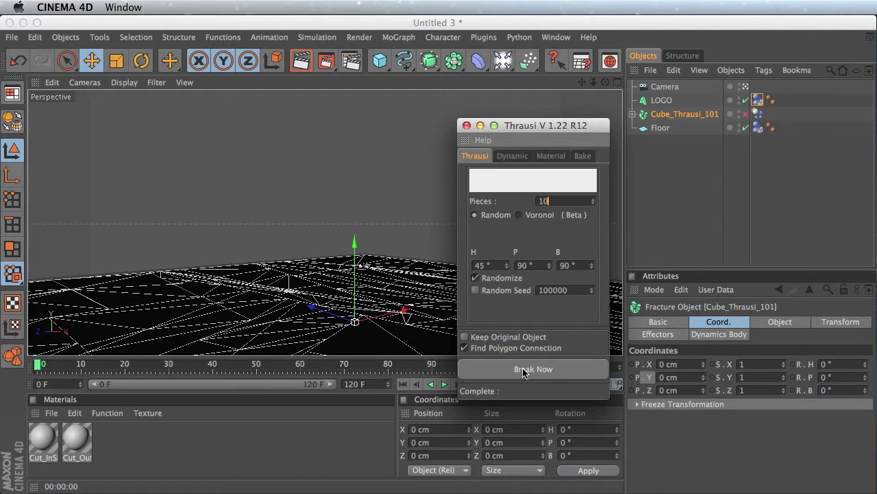
left_click(525, 370)
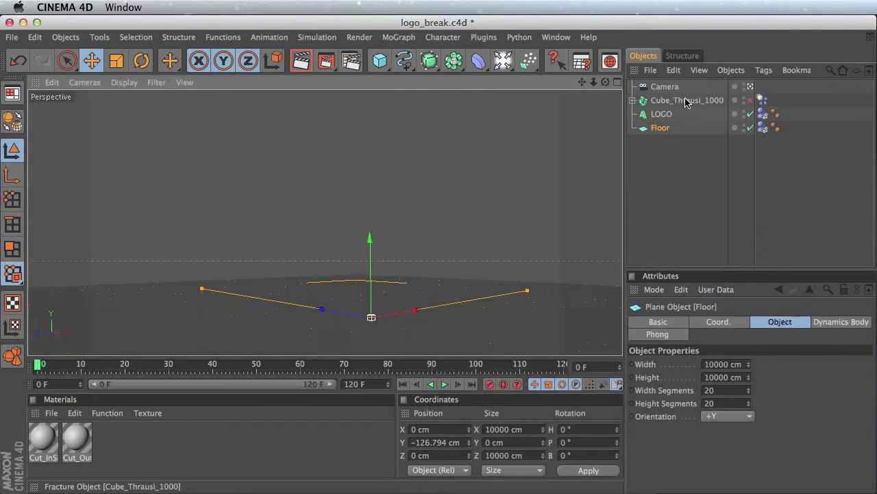
Step: Play the simulation of Cube_Thrausi_1000 from frame 0 to about frame 117
left_click(685, 100)
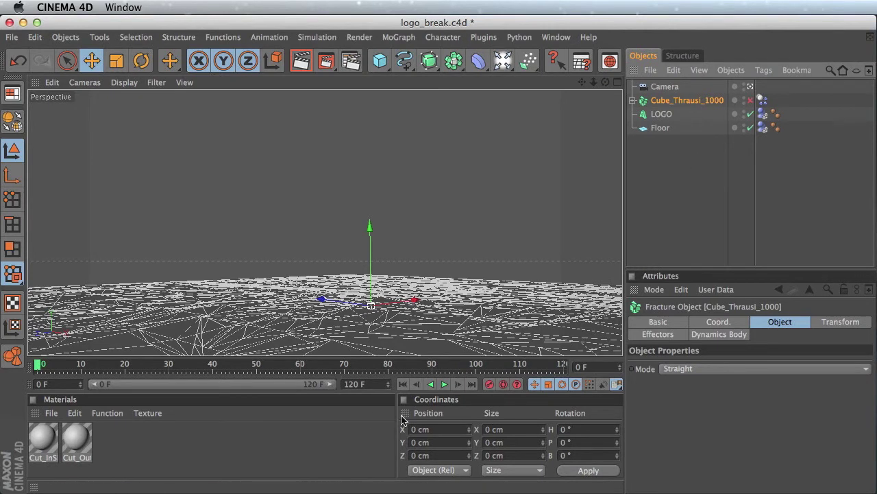
left_click(671, 234)
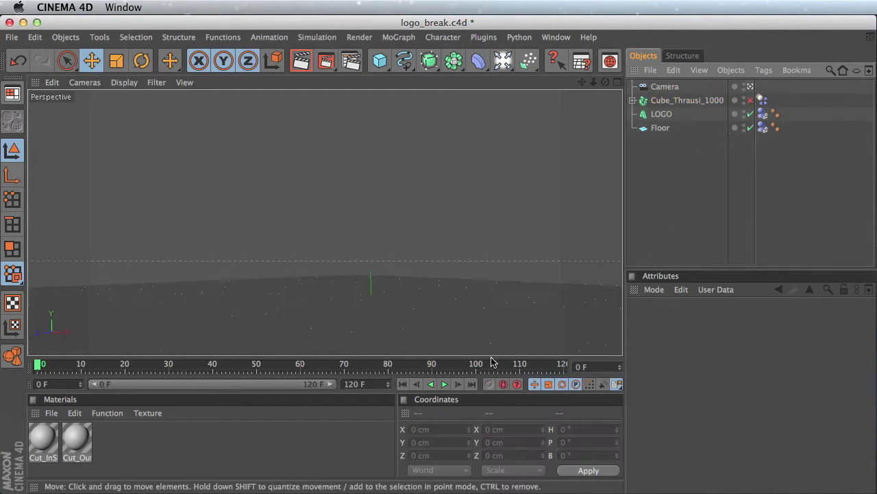
left_click(446, 384)
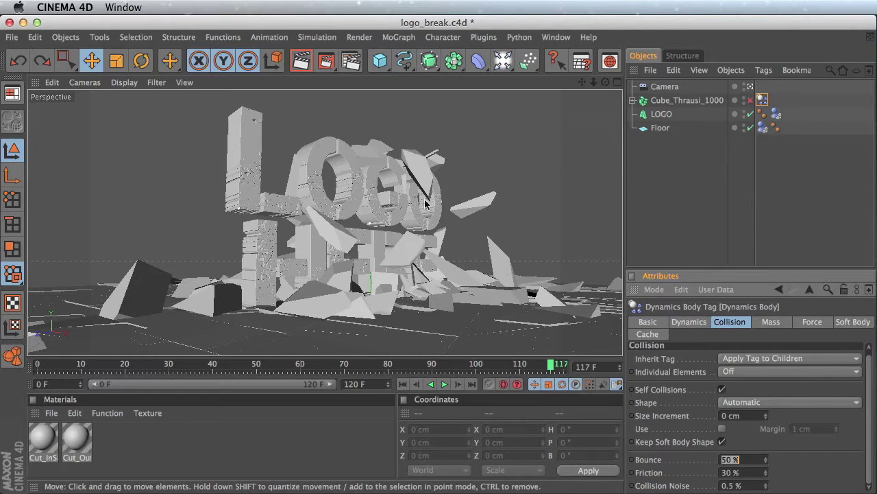
Step: Examine the fragments flying around and catching on the letters at frame 117 from several angles, and return to frame 0
left_click(424, 179)
left_click_drag(510, 217, 355, 210, "alt")
left_click(362, 171)
left_click(377, 153)
left_click(416, 134)
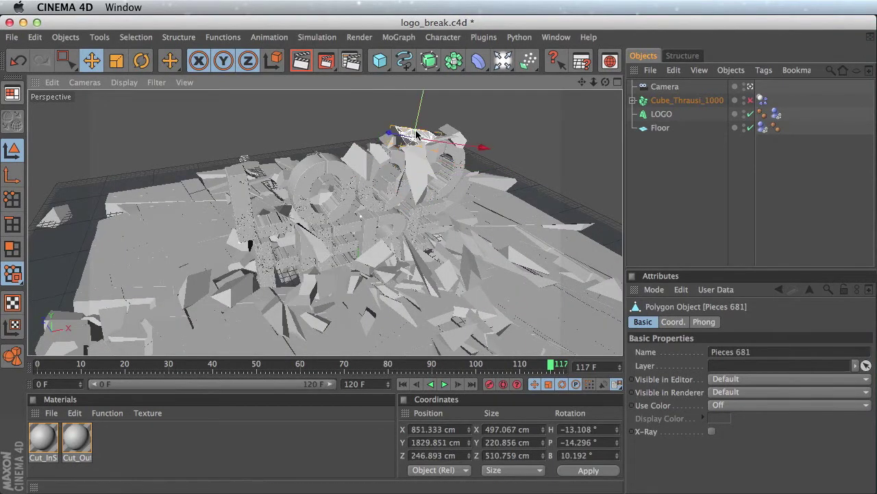
left_click_drag(280, 195, 296, 215, "alt")
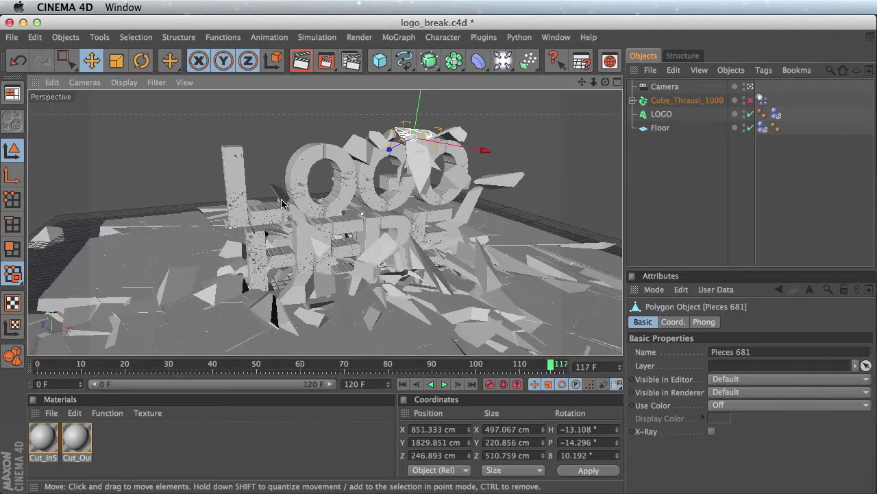
left_click(282, 200)
left_click_drag(432, 198, 594, 340, "alt")
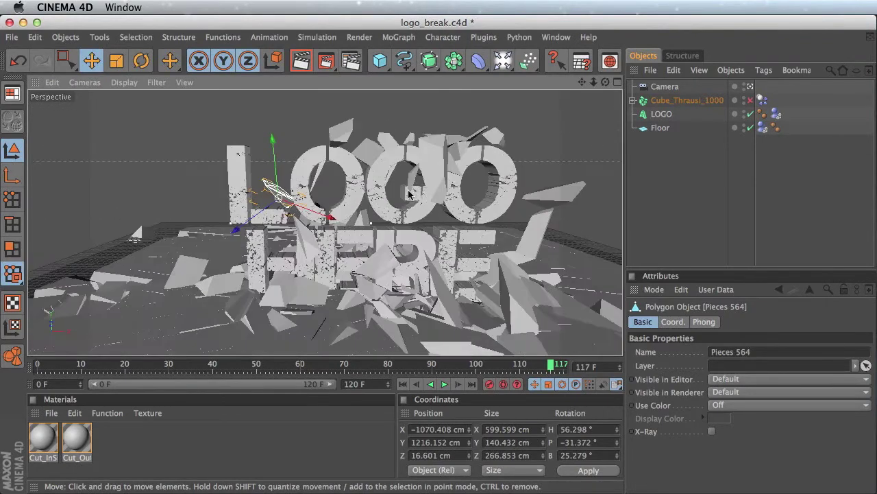
left_click_drag(498, 174, 487, 205, "alt")
left_click_drag(365, 141, 473, 134, "alt")
left_click_drag(398, 134, 489, 151, "alt")
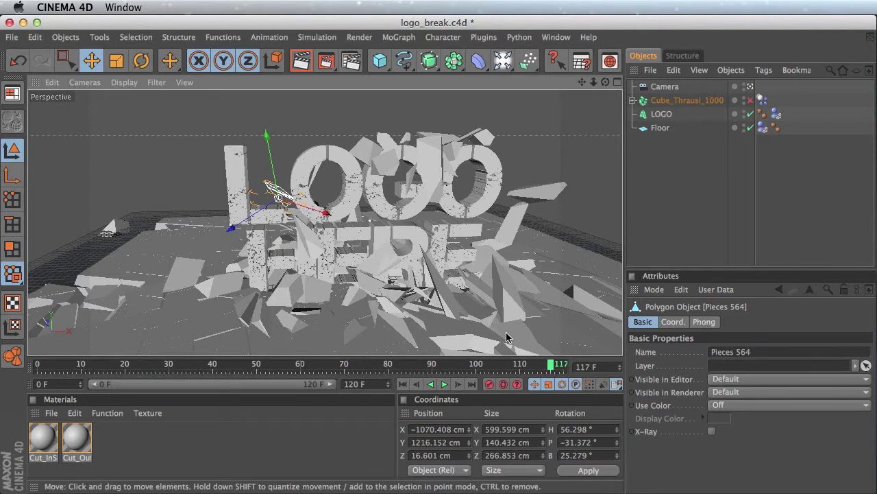
left_click(403, 384)
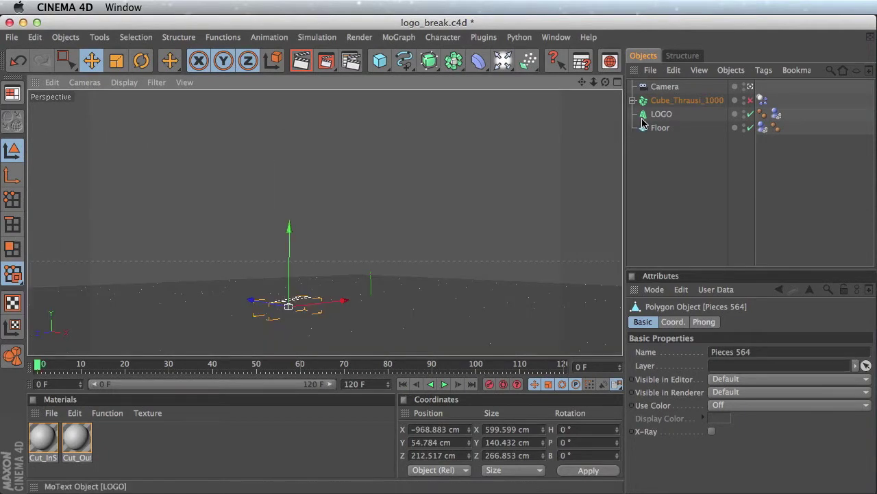
Step: Add a cube and, in the Right view, move it inside the text below the slab, to about Y -1127 cm, Z 140 cm
left_click(617, 81)
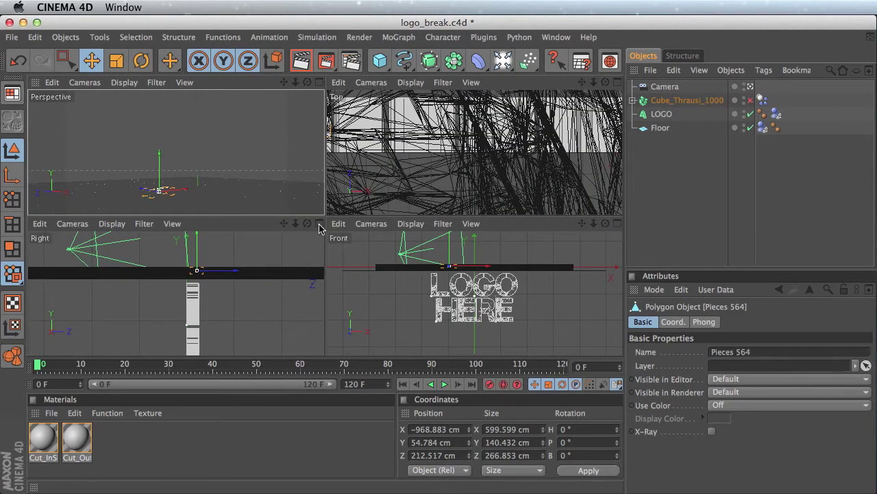
left_click(319, 224)
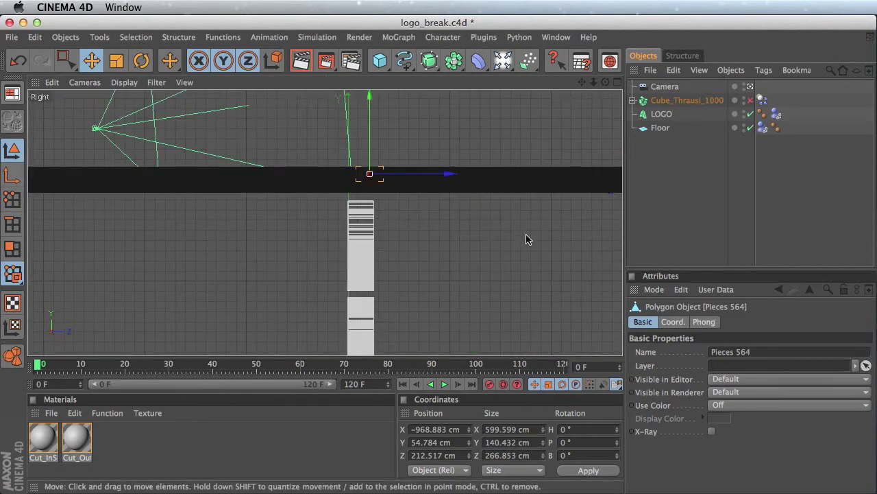
scroll(490, 260, "up", 10)
scroll(491, 261, "down", 20)
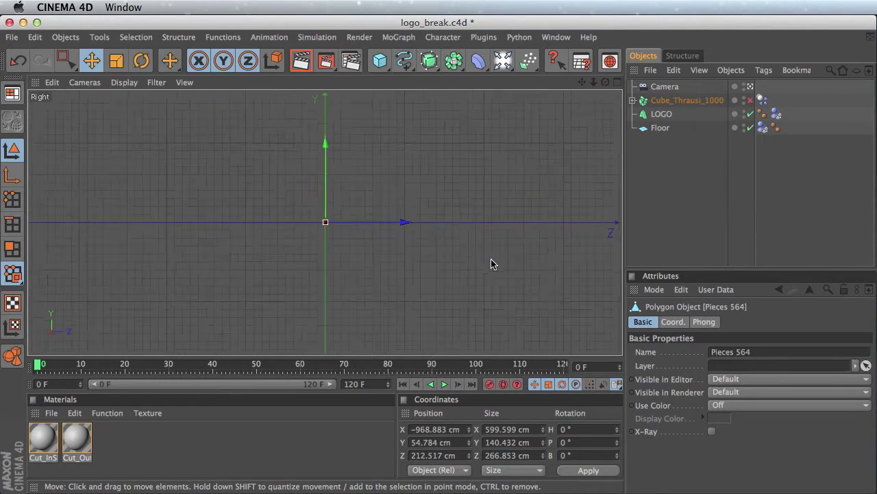
scroll(491, 261, "up", 15)
left_click_drag(582, 83, 546, 36)
left_click(379, 60)
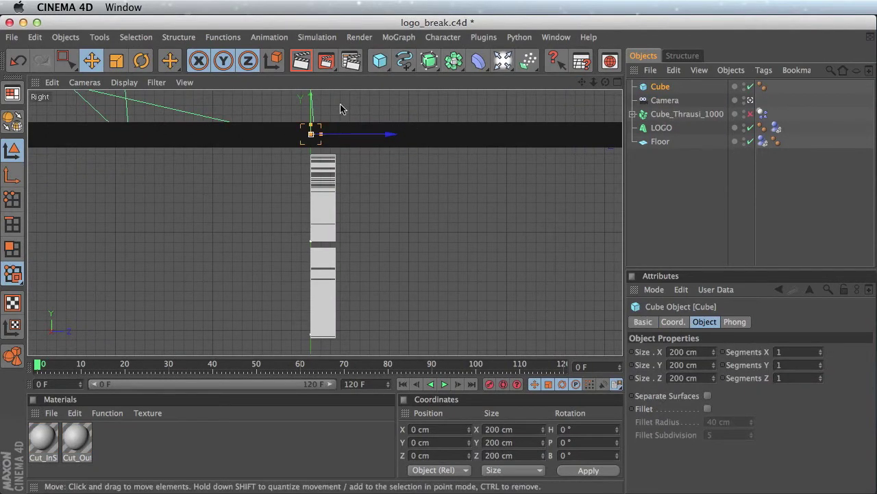
left_click_drag(309, 99, 309, 192)
left_click_drag(356, 244, 371, 246)
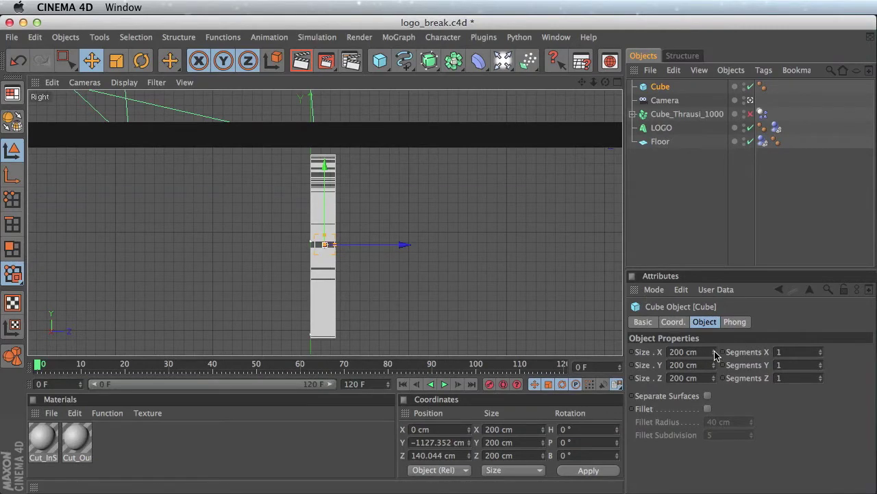
Step: Set the cube's size to X 210 cm, Y 2000 cm and Z 379 cm, centring it on the text at about Z 119 cm
left_click_drag(714, 352, 714, 348)
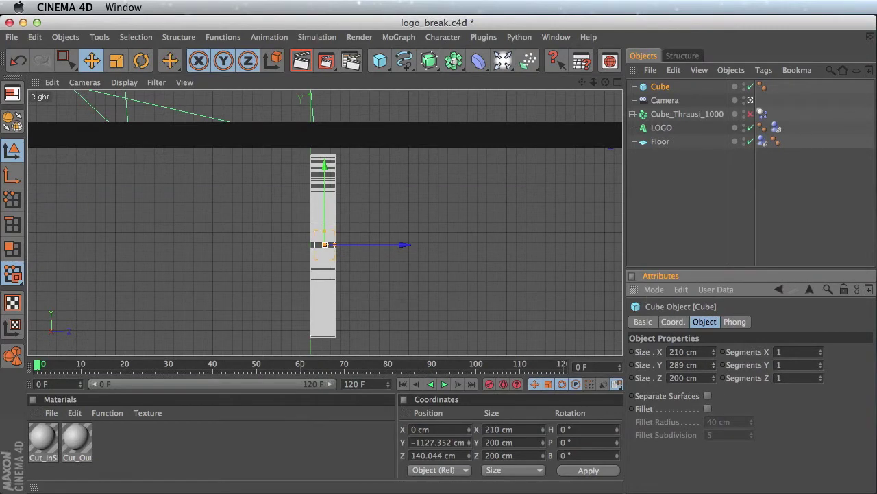
left_click_drag(714, 378, 715, 353)
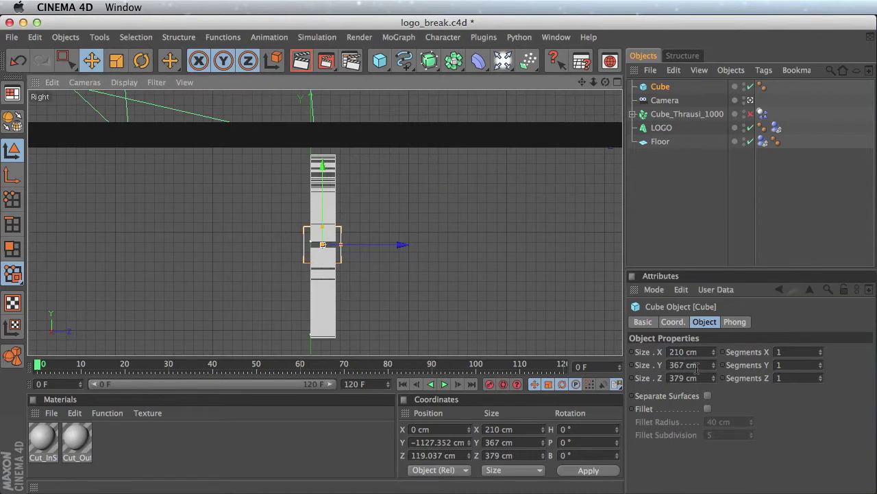
double_click(689, 365)
type("2000")
key("Return")
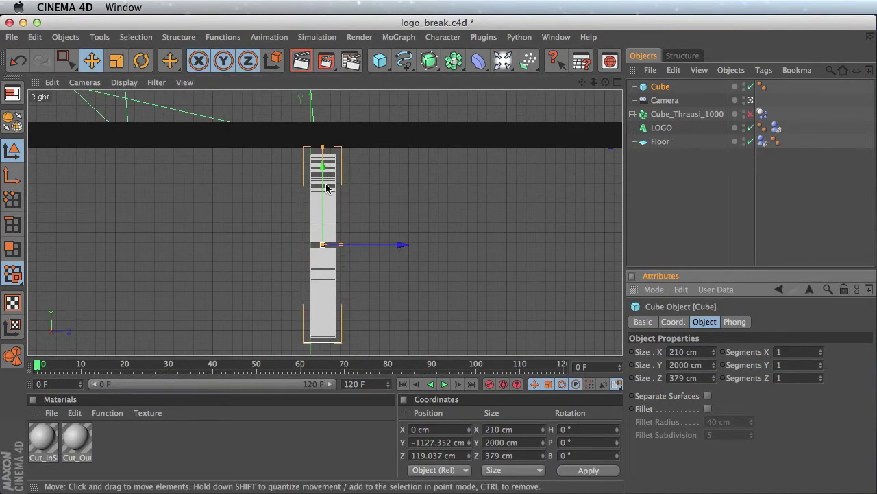
Step: Shorten the cube to about 1489 cm high and lower it below the top of the text to about Y -1379 cm
mouse_move(326, 174)
left_mouse_down()
mouse_move(322, 157)
mouse_move(323, 174)
left_mouse_up()
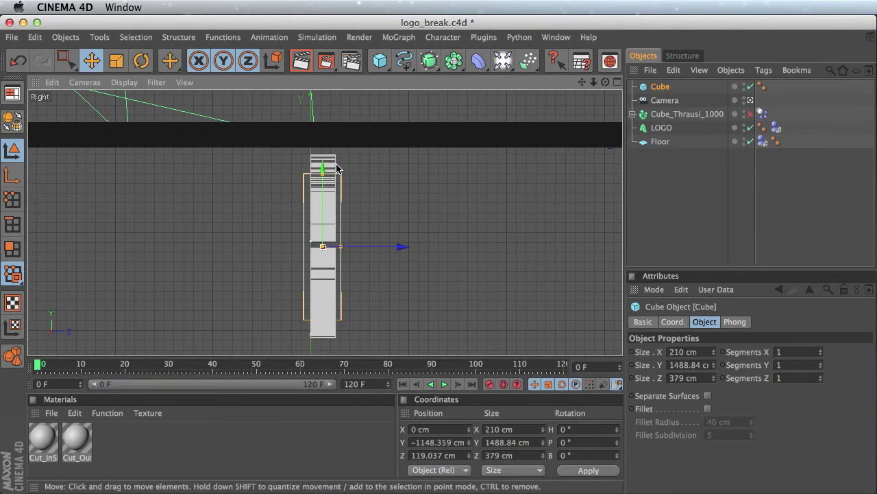
left_click_drag(324, 170, 323, 191)
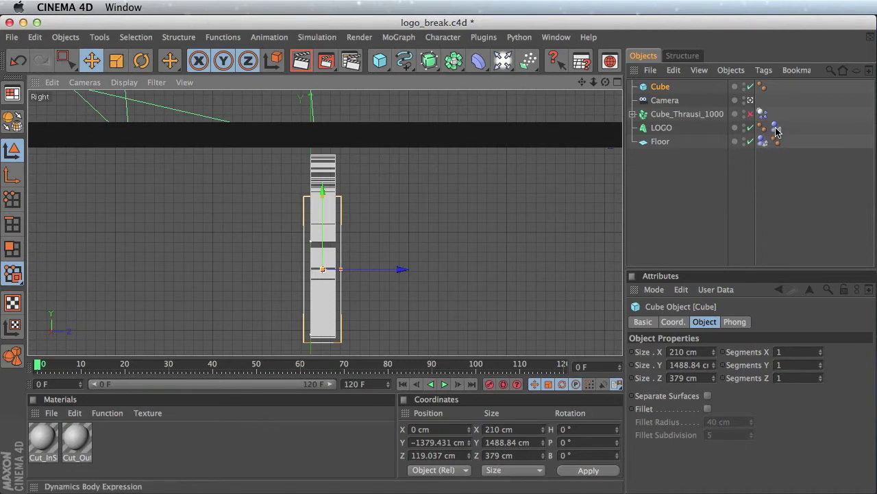
Step: Move the Dynamics Body tag from LOGO to the cube and set the cube's X size to 3500 cm
left_click_drag(776, 130, 776, 86)
left_click(675, 88)
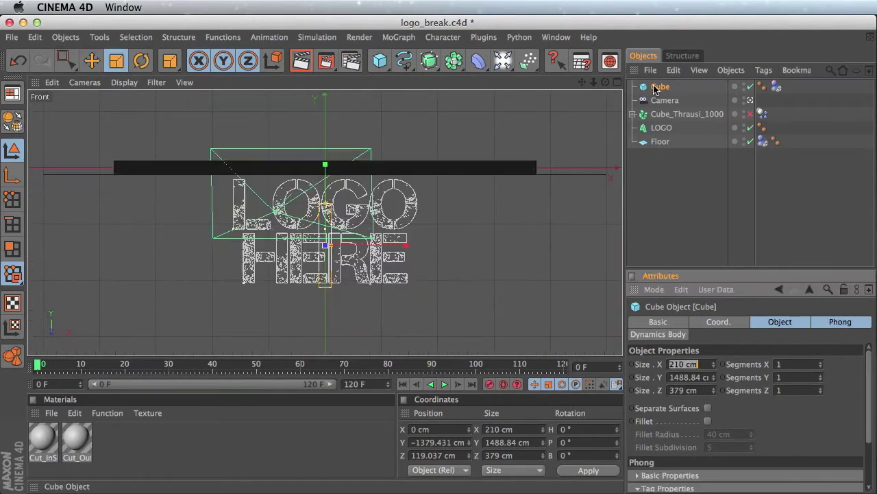
left_click(658, 90)
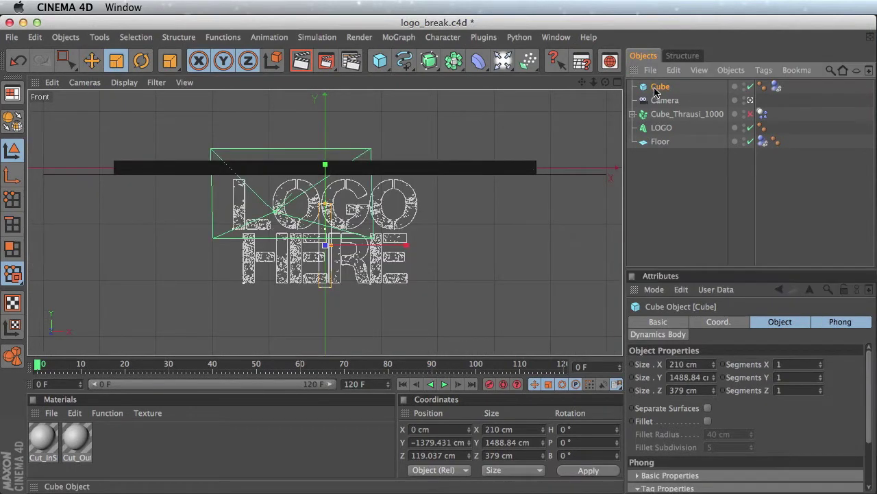
double_click(681, 364)
type("350")
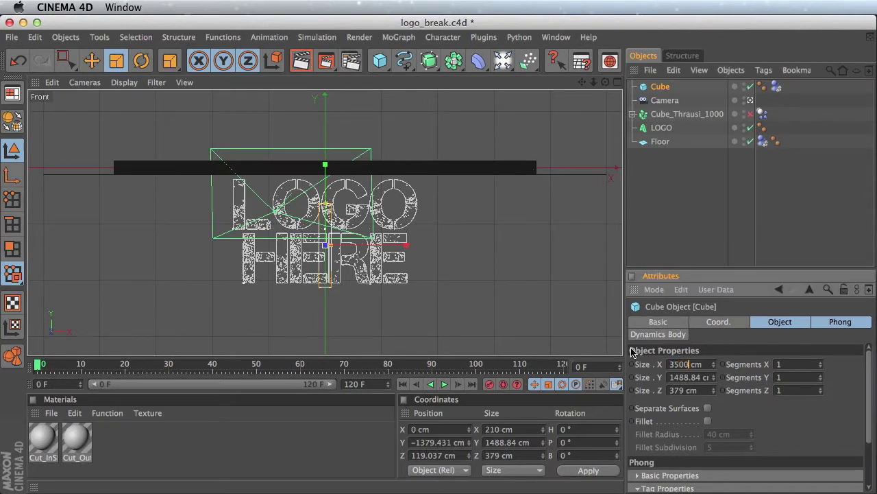
key("Return")
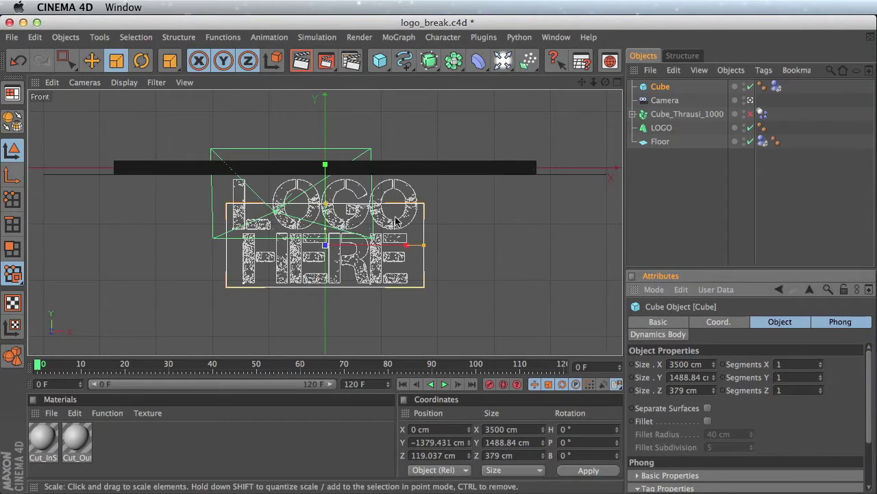
Step: Duplicate the cube, raise the copy to about Y -249 cm above the original and shorten it to about 796 cm high
middle_click(317, 205)
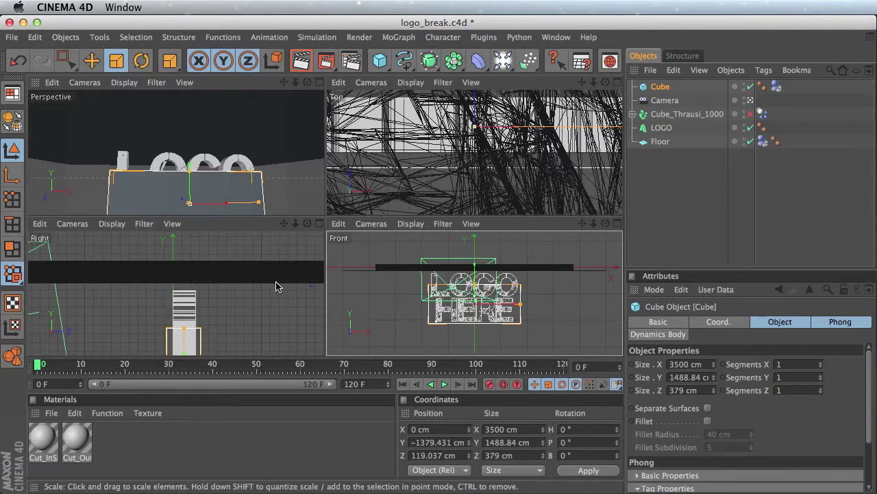
left_click(319, 82)
left_click_drag(322, 199, 404, 179, "alt")
left_click_drag(504, 233, 484, 259, "alt")
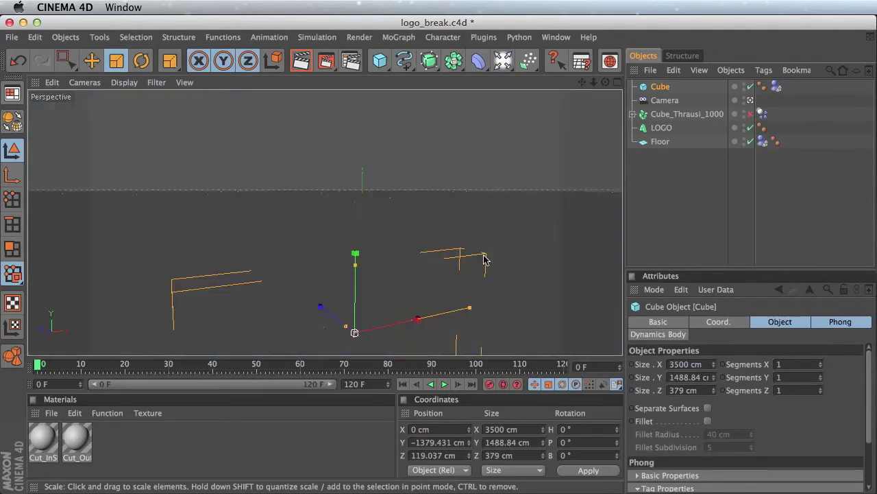
left_click(617, 81)
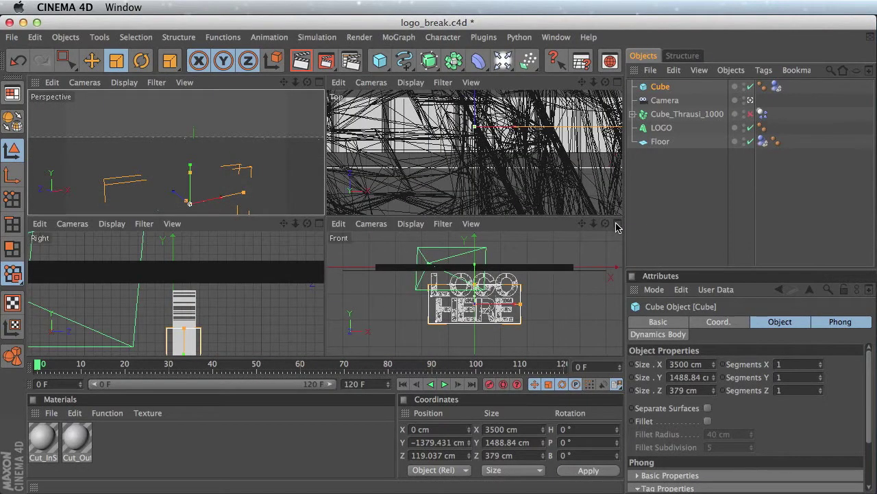
left_click(616, 224)
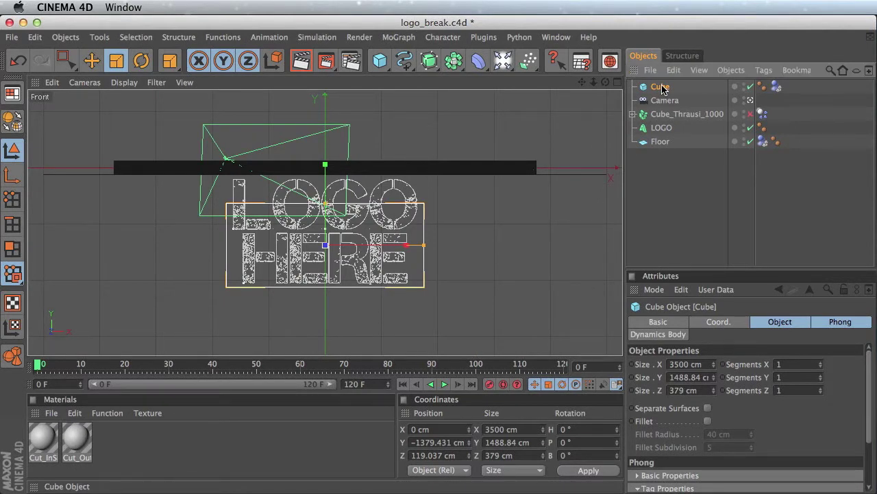
left_click_drag(663, 88, 664, 87)
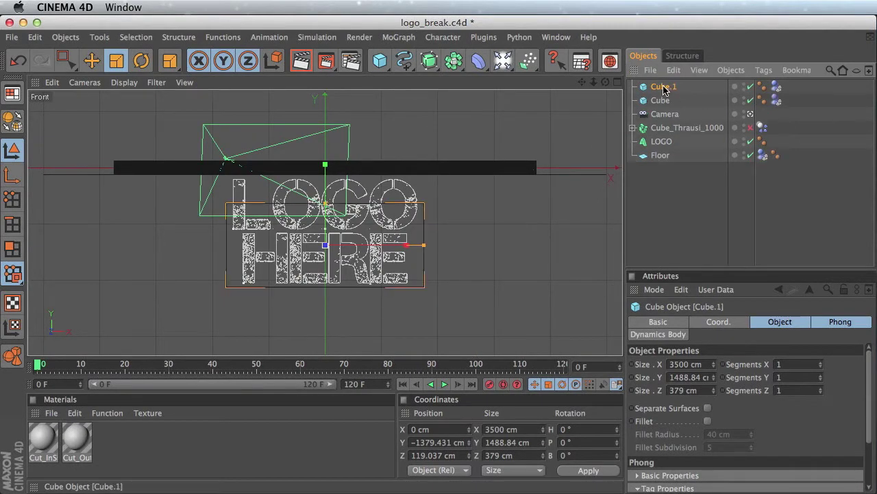
left_click(91, 60)
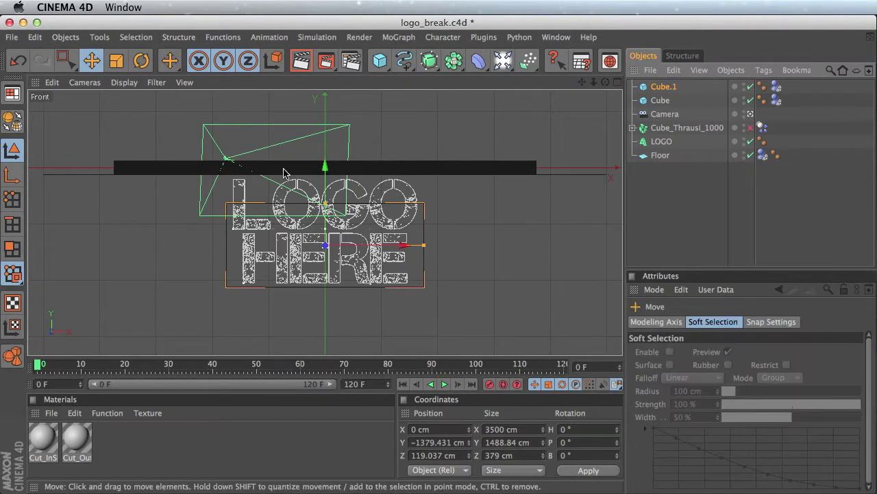
left_click_drag(330, 180, 325, 139)
left_click_drag(326, 95, 327, 114)
Step: In the Right view, make the cube copy editable and switch to point editing
left_click(617, 82)
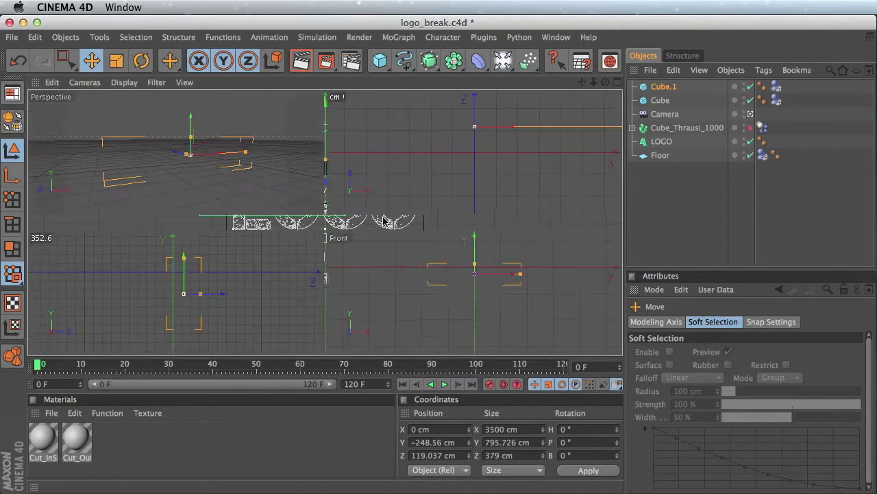
left_click(320, 224)
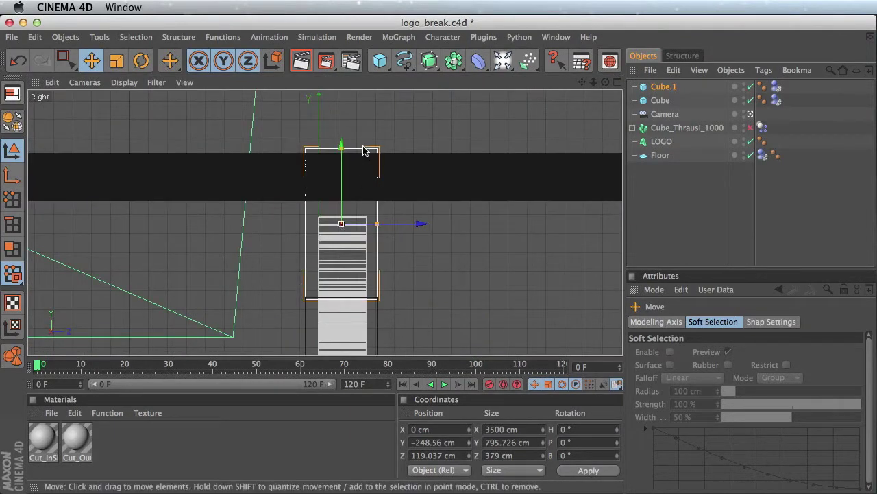
left_click(13, 198)
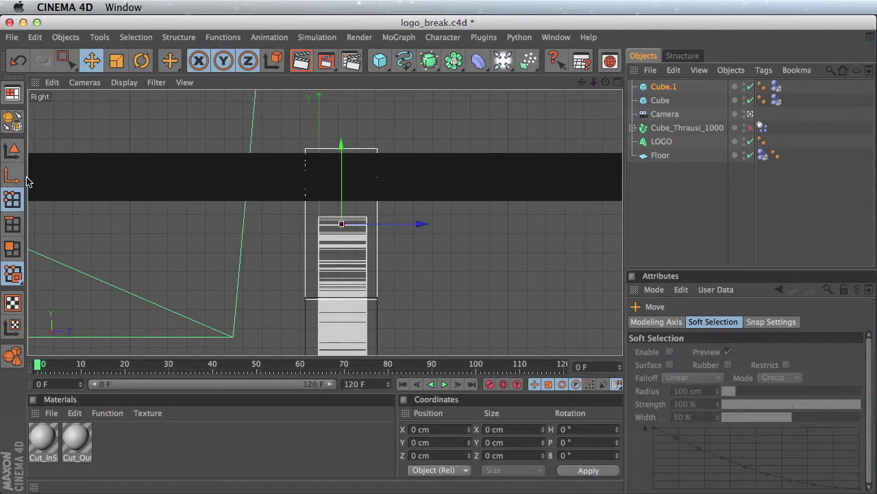
left_click(13, 118)
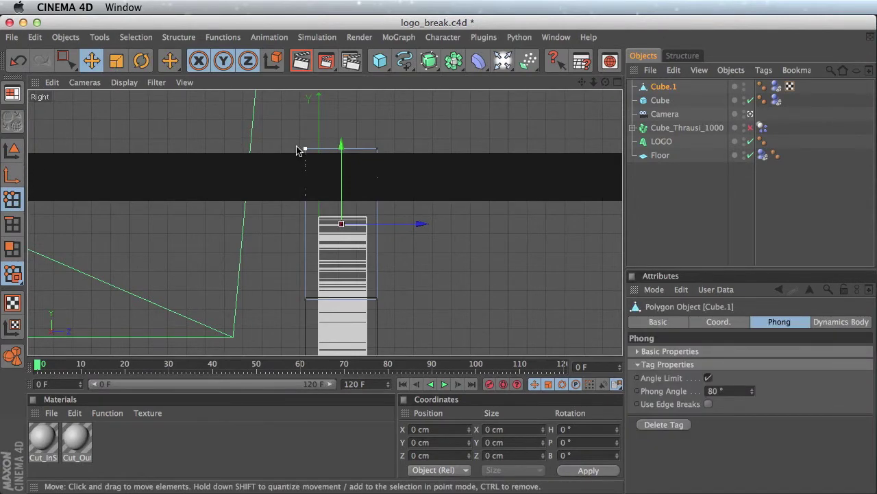
Step: Try to narrow the visible top points of the cube copy to about 8 cm along Z
left_click_drag(66, 60, 113, 73)
left_click_drag(286, 135, 431, 166)
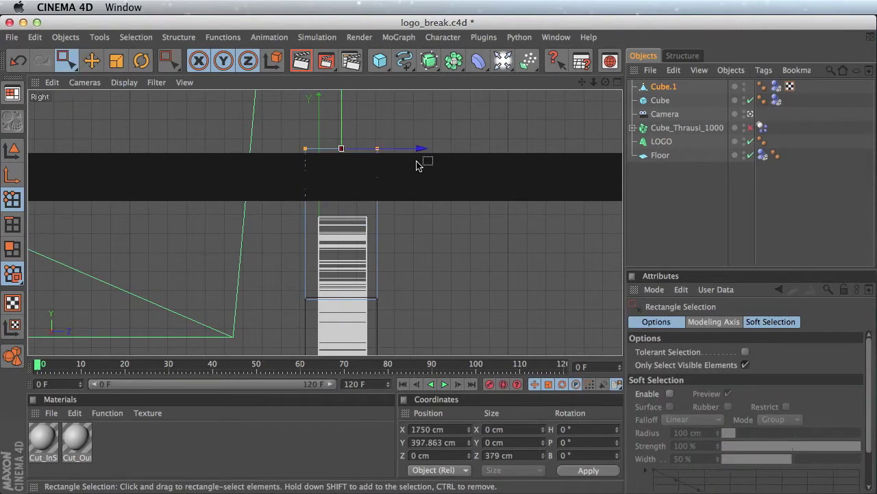
left_click(117, 60)
left_click_drag(377, 149, 377, 153)
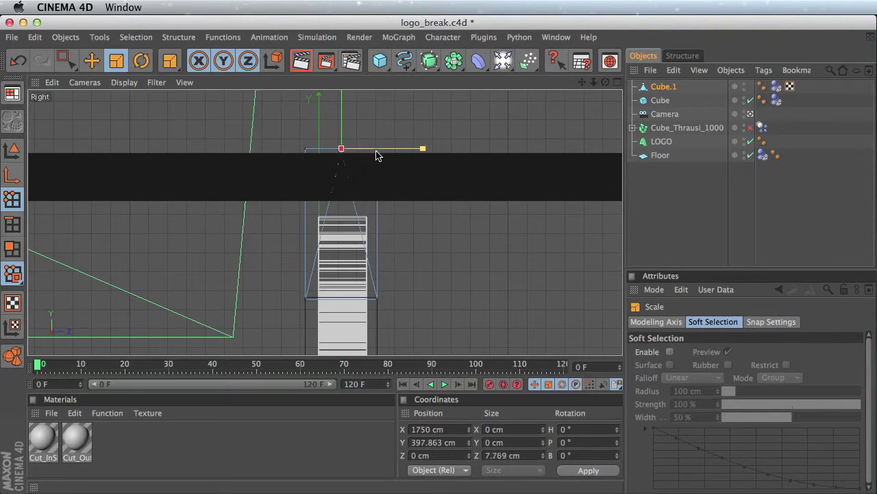
Step: Taper the cube copy into a wedge by scaling its top points to about 1024 cm in X and 9 cm in Z
left_click(66, 60)
left_click_drag(288, 138, 466, 165)
left_click(118, 63)
left_click_drag(381, 146, 340, 148)
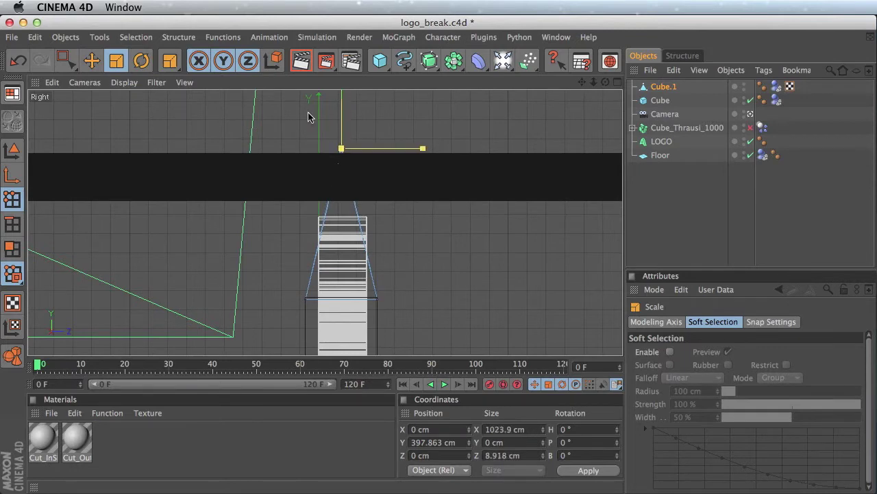
Step: Shorten the wedge to about 591 cm high and position it at about Y -343 cm, with its base on the cube
left_click(12, 149)
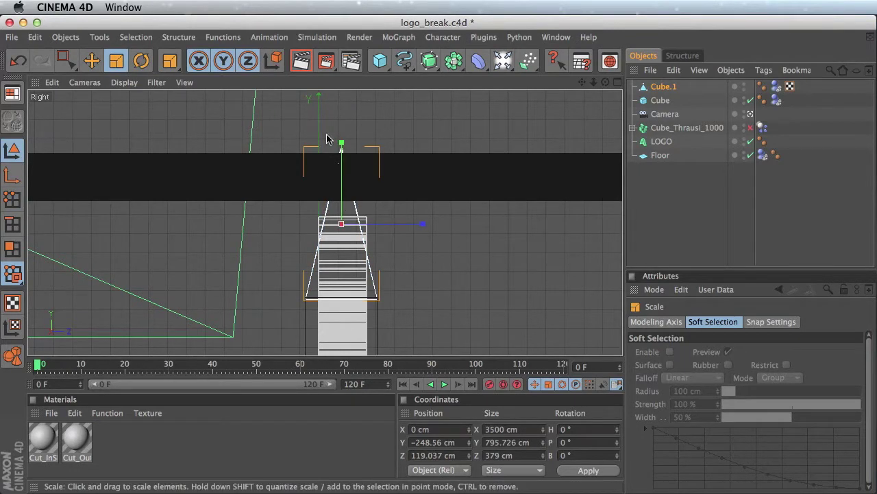
key("e")
left_click_drag(342, 148, 341, 199)
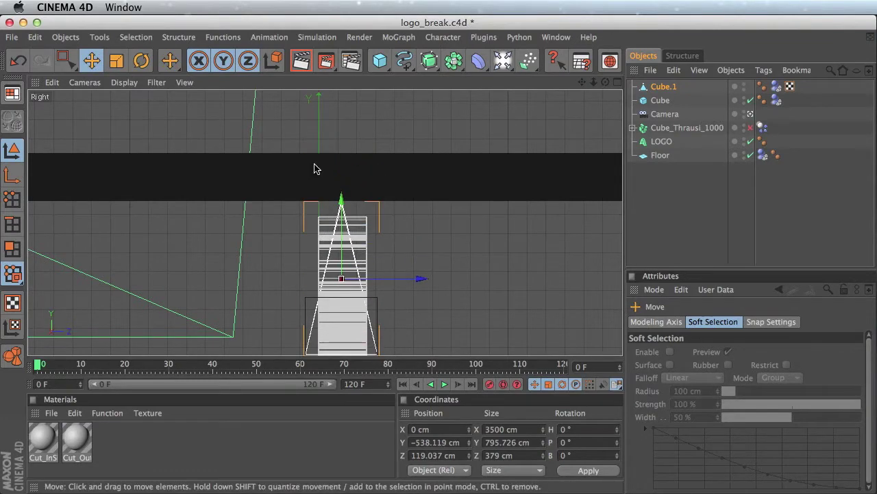
left_click_drag(342, 200, 342, 147)
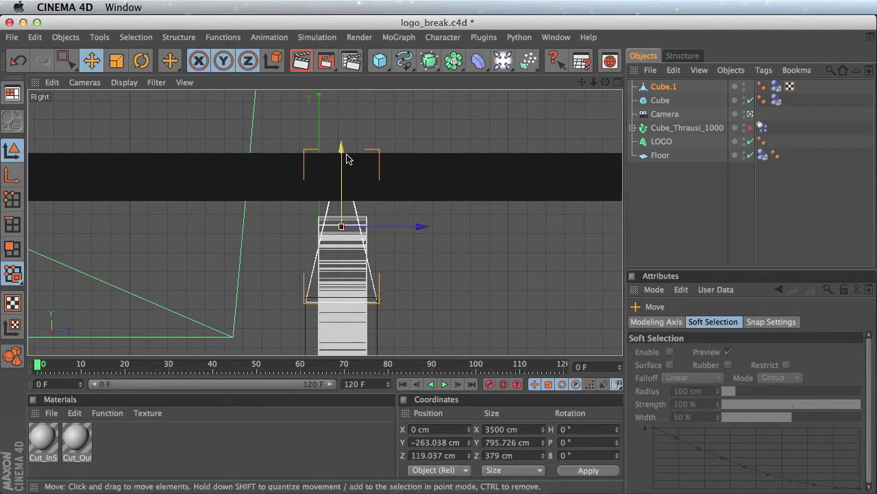
left_click(118, 61)
left_click_drag(341, 145, 341, 161)
Step: Lower the wedge and the cube together until the wedge's tip sits just below the slab
left_click(92, 61)
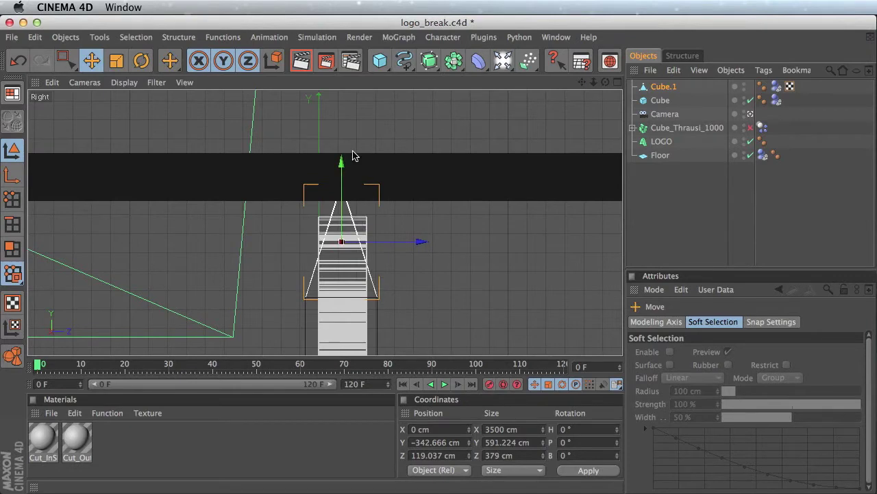
left_click(665, 100, "shift")
left_click_drag(341, 261, 341, 280)
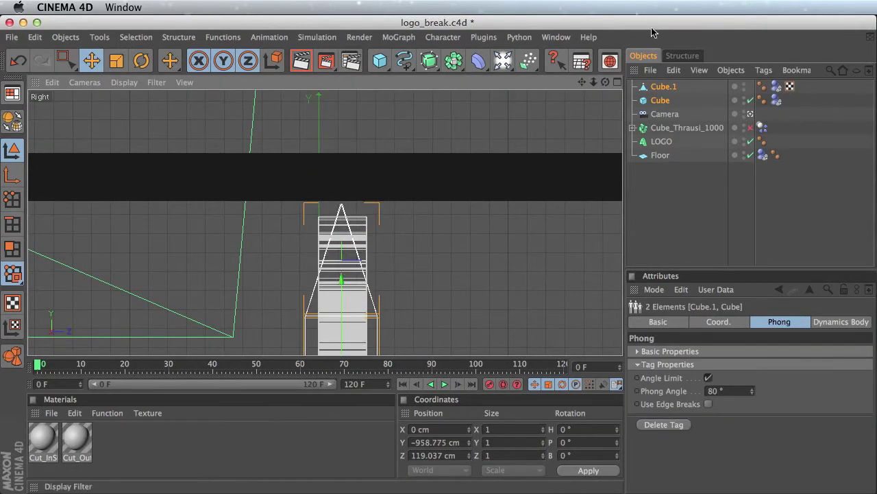
Step: Group the wedge and cube under a null named Breaker and place it directly above LOGO in the object list
left_click(662, 101, "ctrl")
left_click(663, 101, "shift")
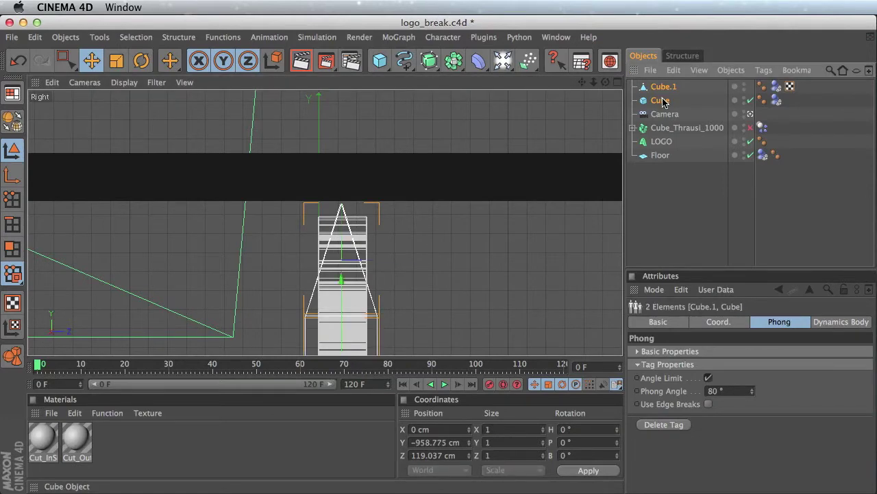
key("alt+g")
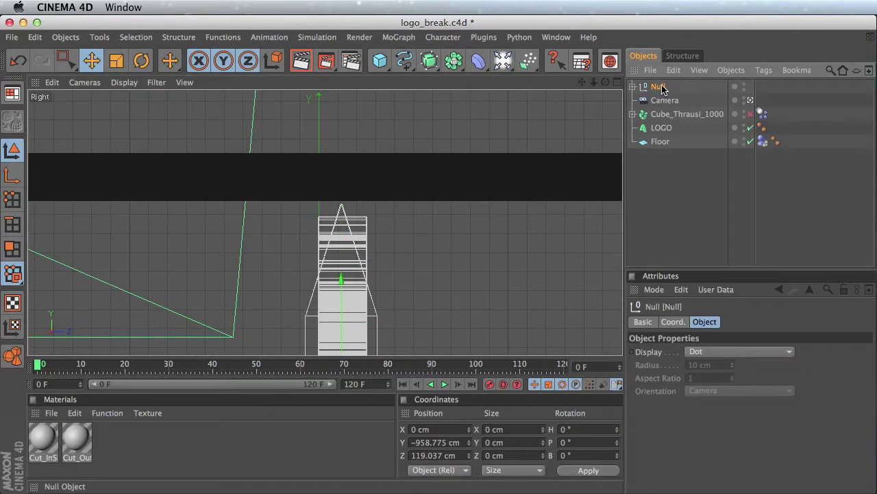
double_click(661, 87)
type("Brea")
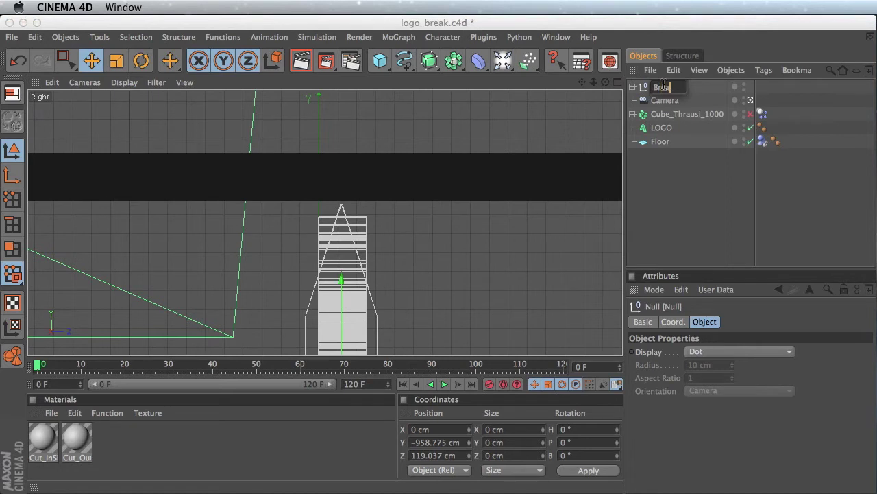
key("Return")
left_click_drag(664, 87, 684, 119)
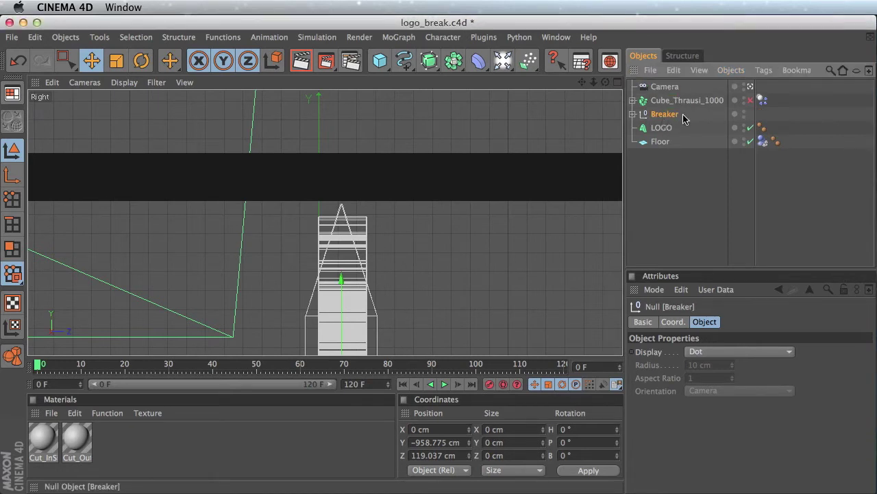
left_click(633, 115)
left_click(632, 114)
left_click(632, 115)
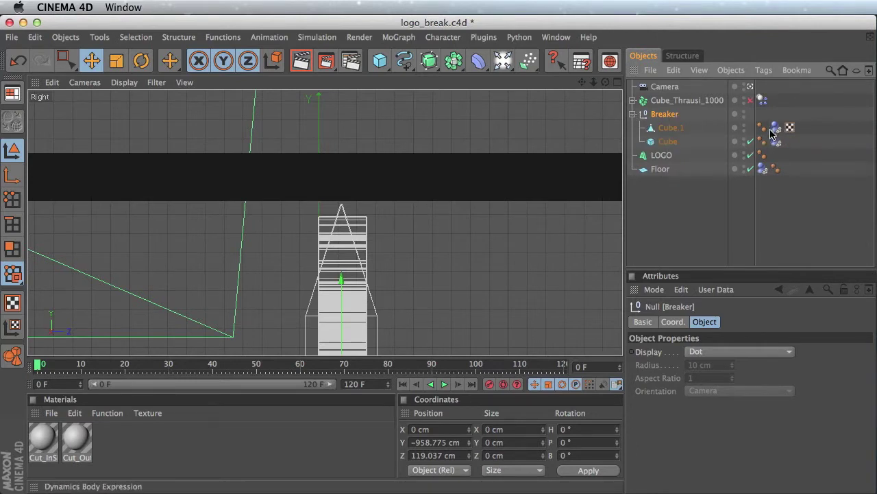
left_click(632, 115)
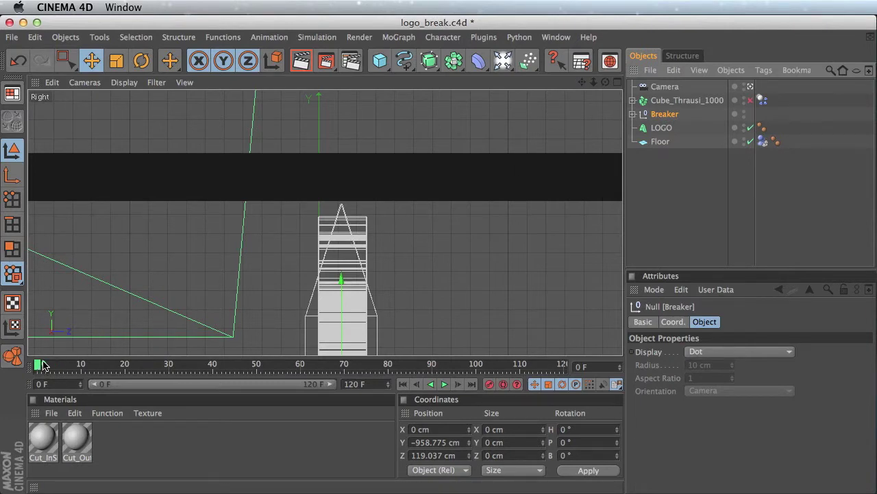
Step: Set a Y position keyframe for Breaker at frame 0
mouse_move(44, 361)
left_mouse_down()
mouse_move(134, 363)
mouse_move(26, 367)
mouse_move(216, 368)
mouse_move(35, 368)
left_mouse_up()
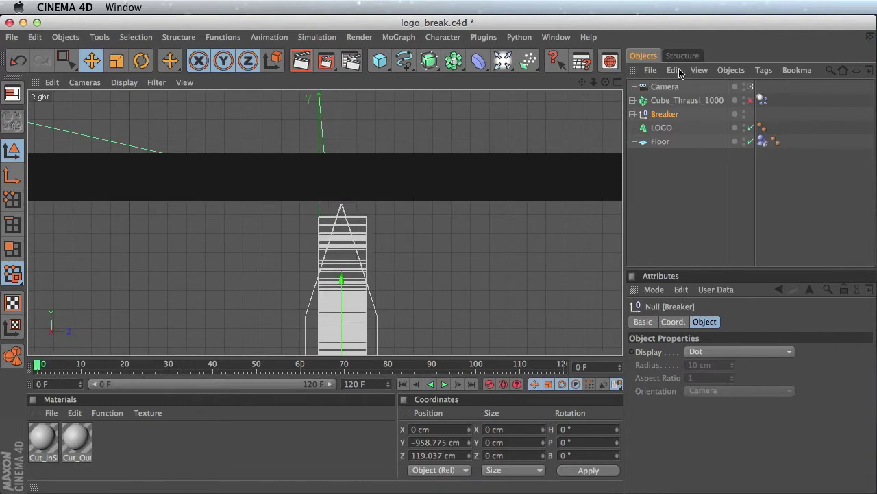
left_click(675, 324)
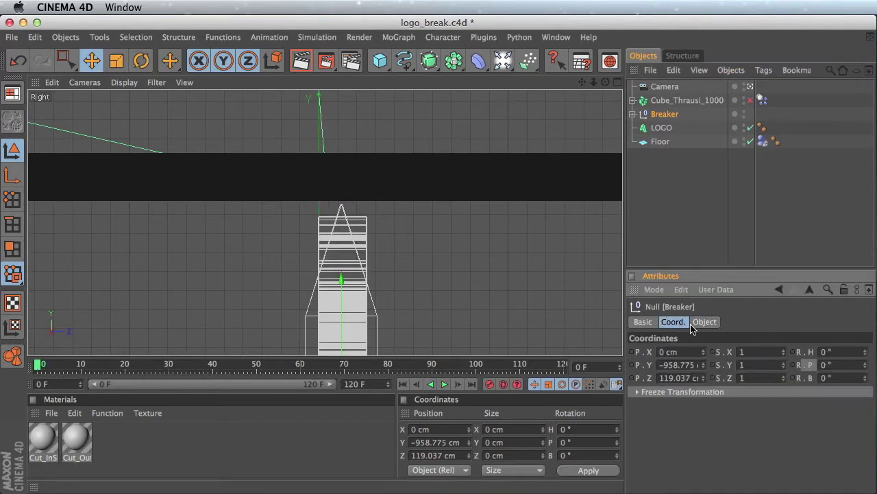
left_click(632, 365)
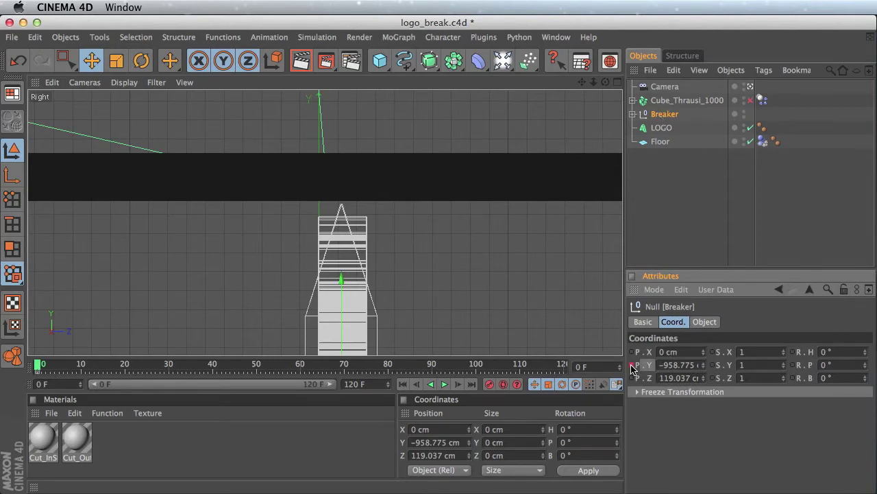
left_click(664, 114)
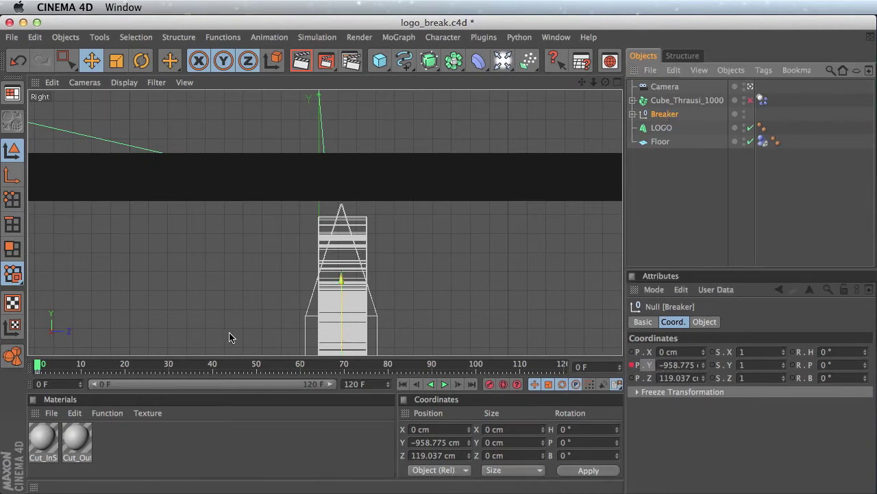
Step: At frame 30, raise Breaker through the slab to about Y -97 cm and keyframe its Y position
left_click_drag(130, 375, 169, 379)
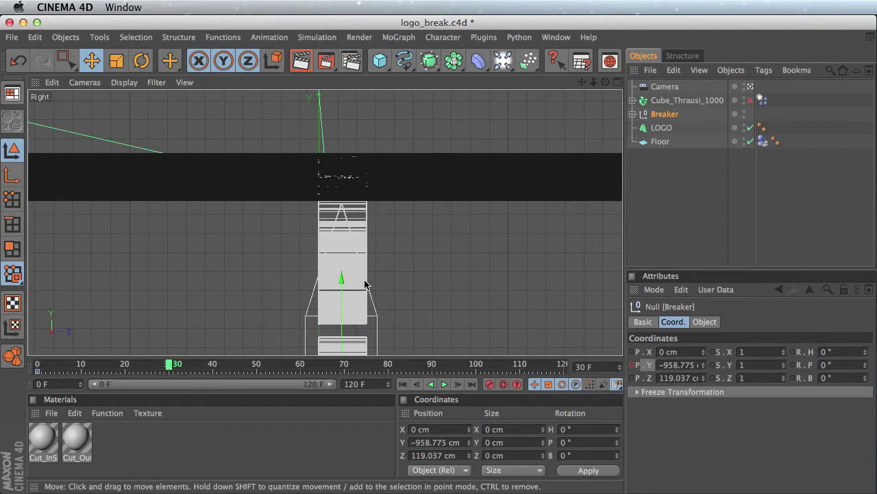
left_click_drag(343, 284, 343, 201)
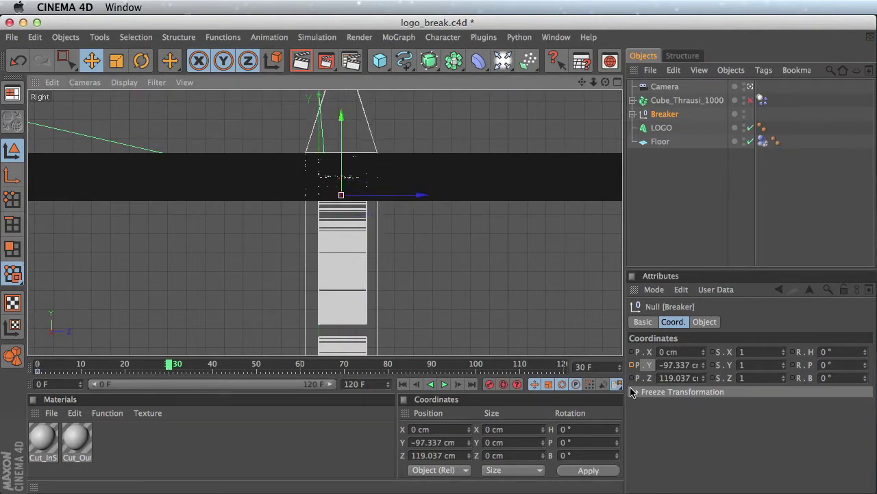
left_click(632, 365)
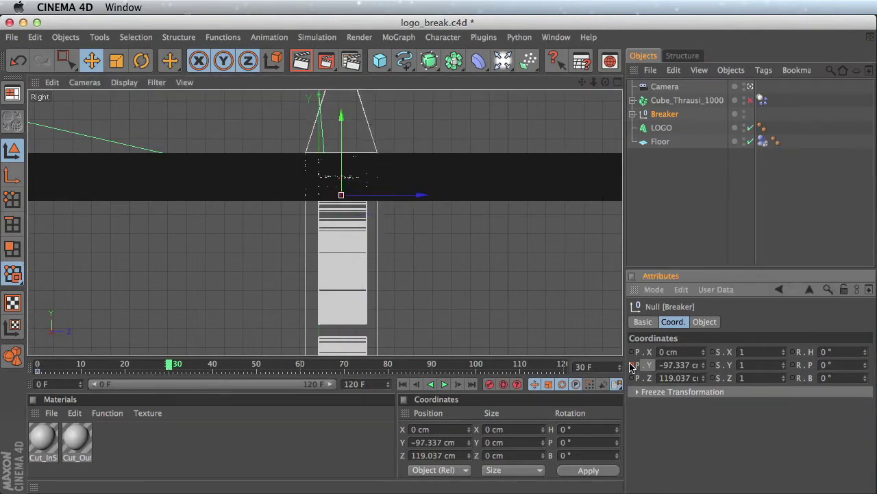
Step: Play the fracture simulation from frame 0 in the perspective view and stop it at frame 107
left_click(404, 385)
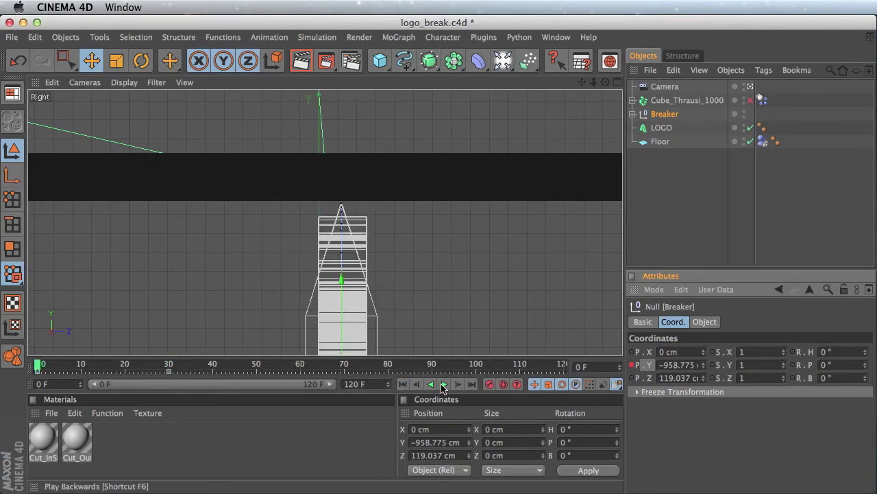
left_click(616, 83)
left_click(317, 83)
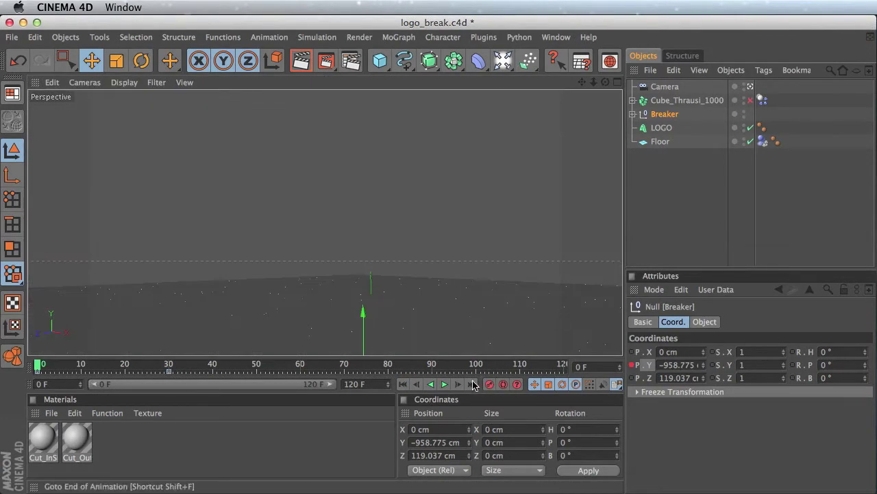
left_click(443, 384)
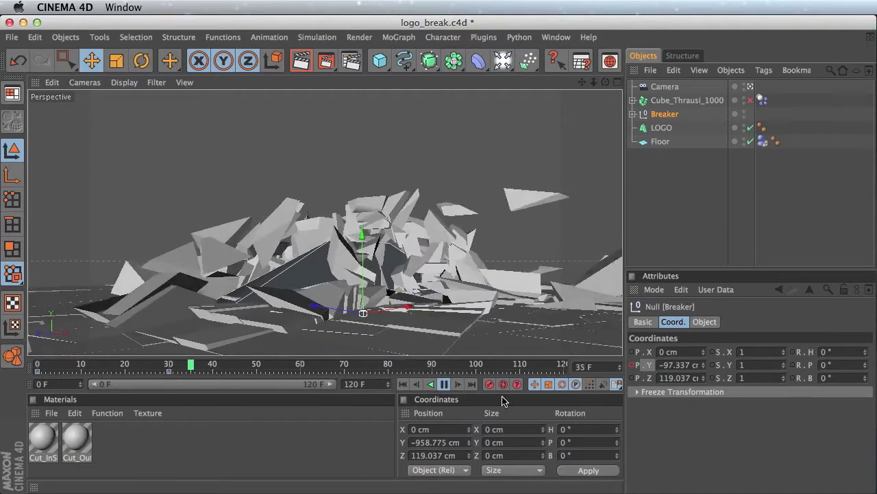
left_click(447, 384)
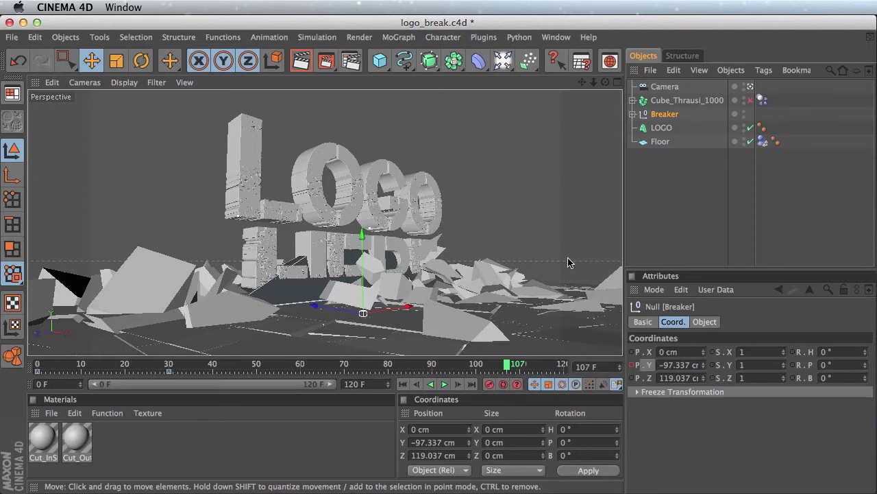
Step: Copy the Dynamics Body collider tag from the Breaker's cube onto LOGO
left_click(633, 113)
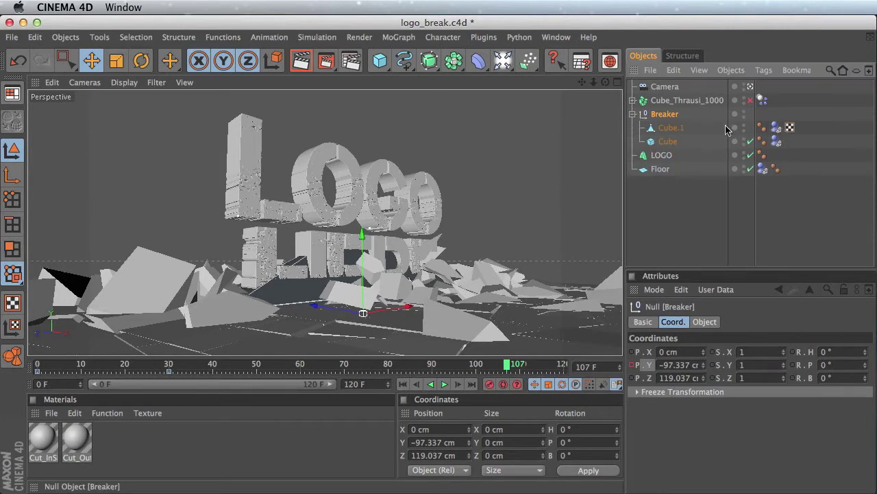
left_click(776, 155)
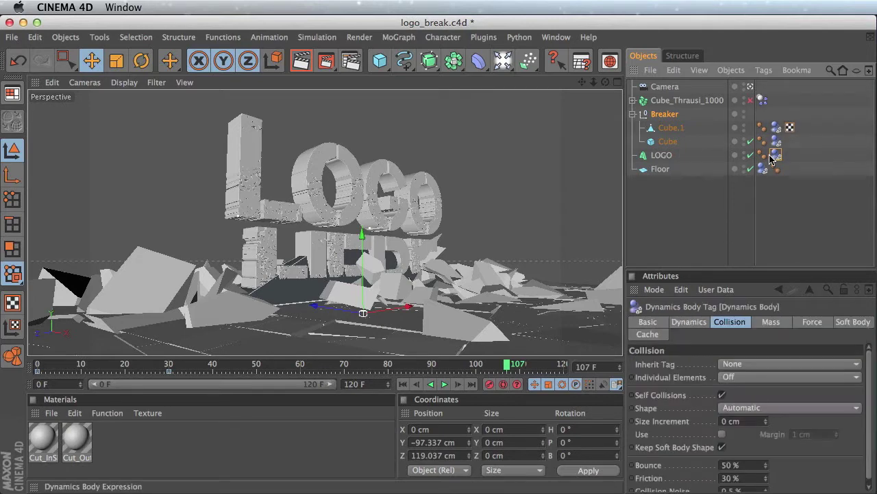
left_click(635, 115)
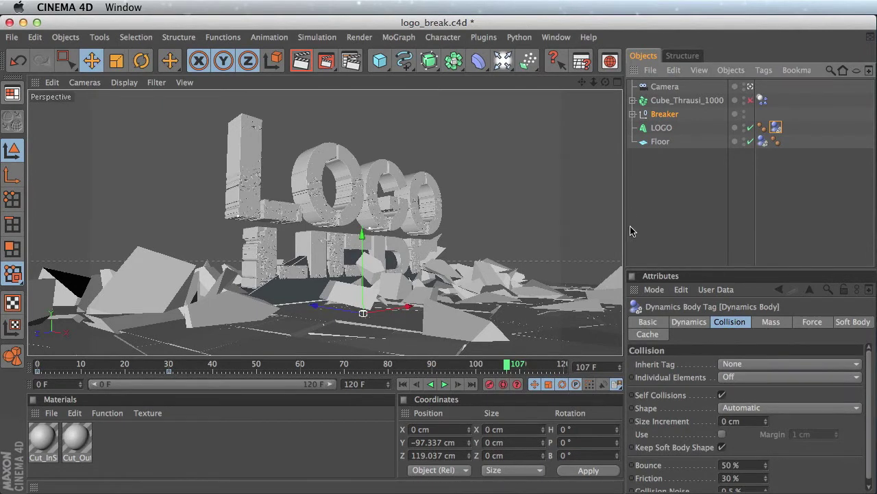
Step: Select the Breaker null, return the animation to frame 0 and save the scene
left_click(664, 114)
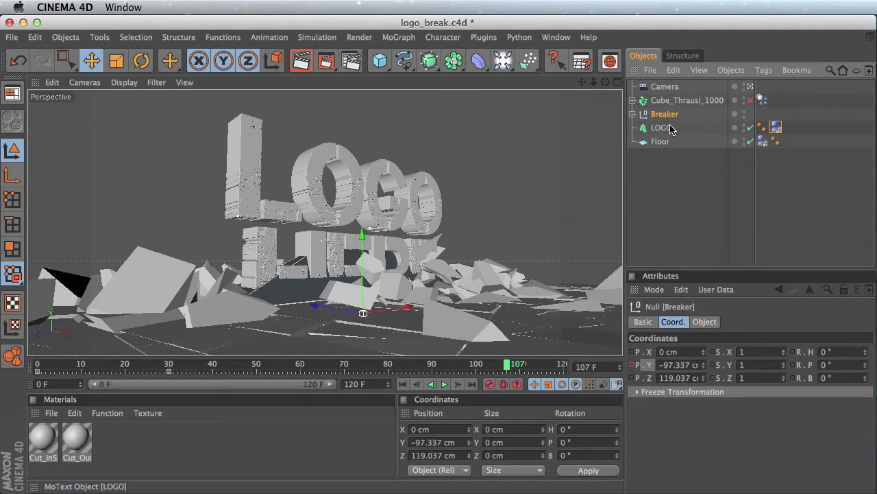
left_click(403, 383)
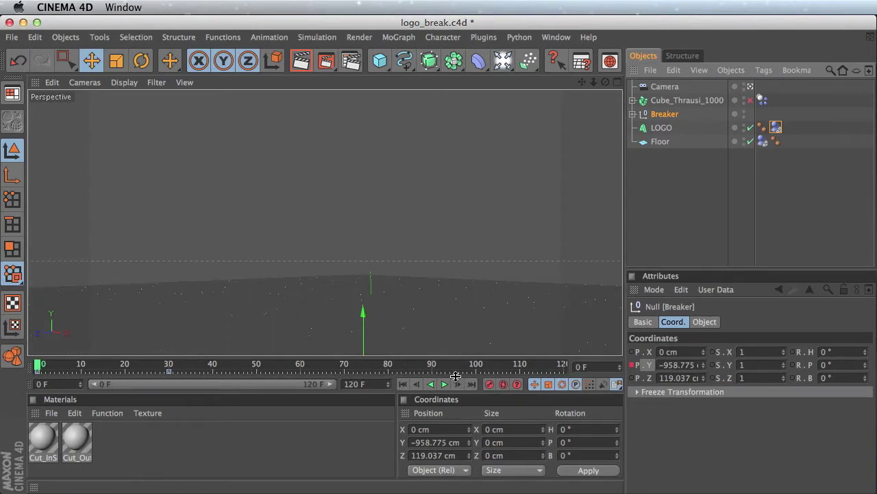
key("super+s")
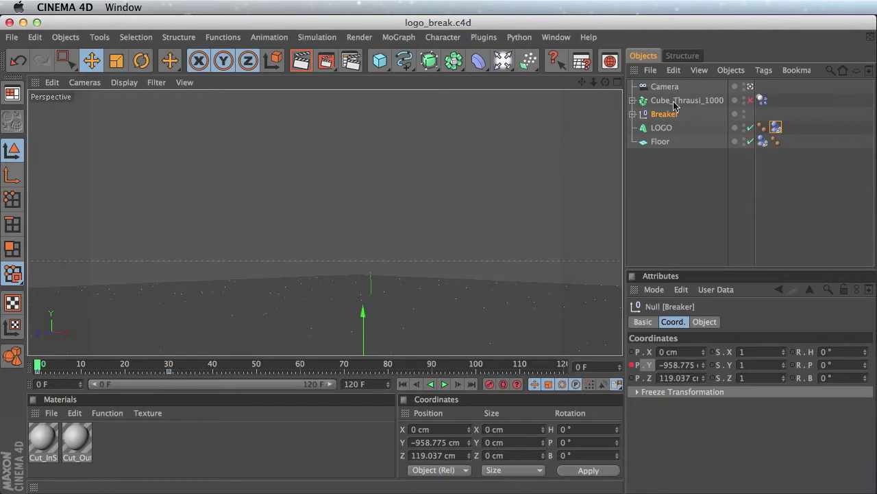
Step: Open Cut_OutSide in the Material Editor, shrink the editor window and move it clear of the material thumbnails
left_click(660, 141)
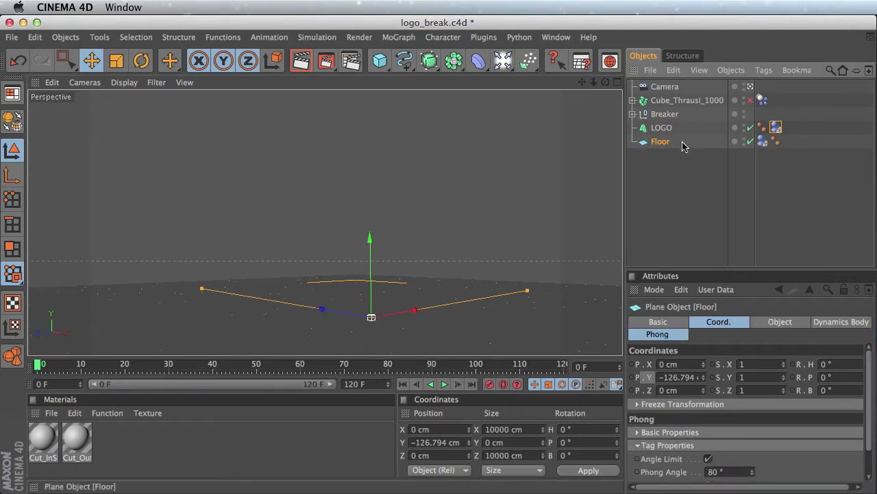
left_click(38, 444)
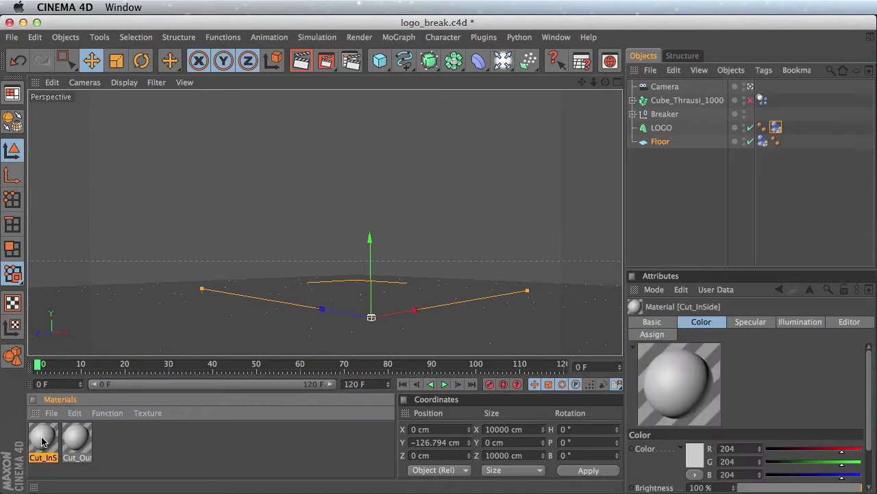
double_click(46, 442)
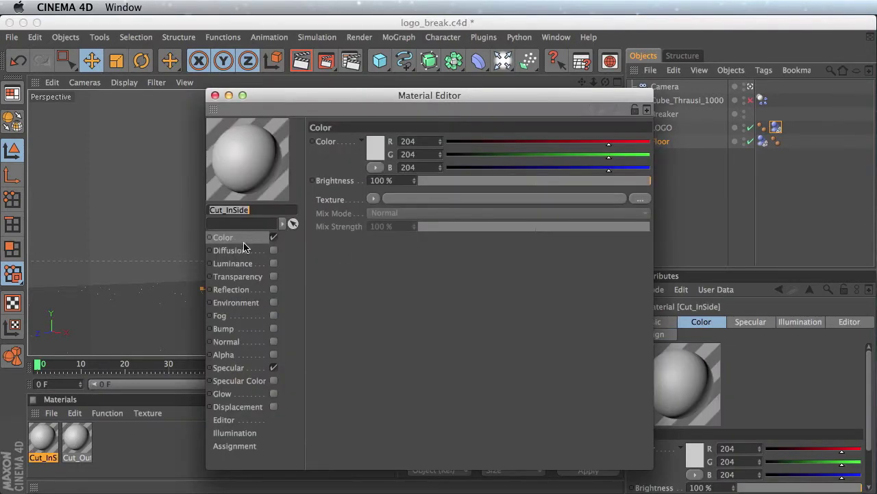
left_click(77, 440)
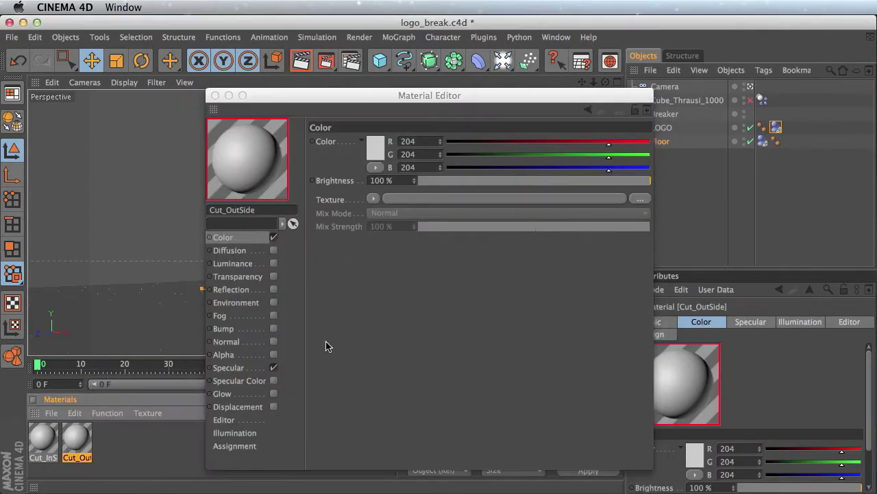
left_click_drag(651, 470, 590, 412)
left_click_drag(343, 98, 651, 145)
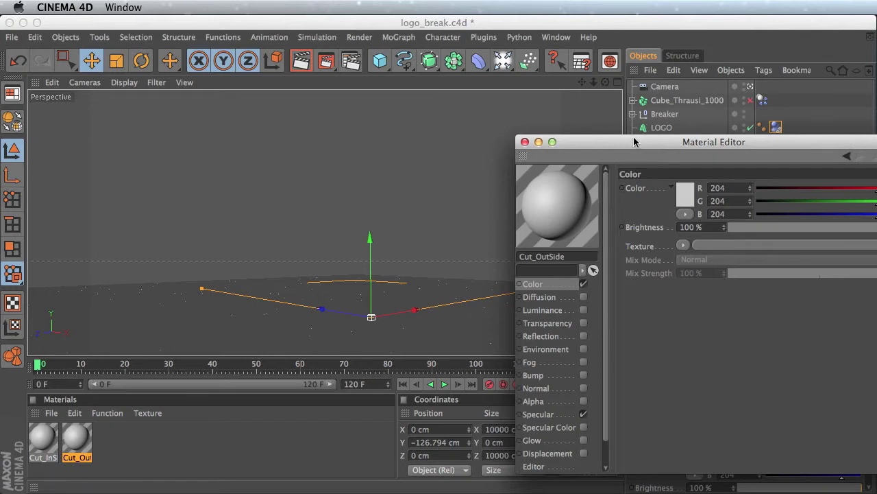
left_click_drag(634, 142, 584, 140)
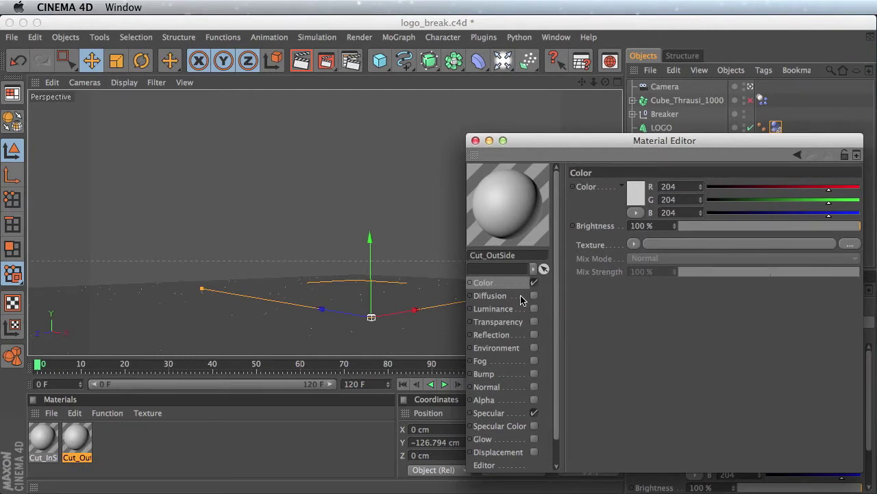
Step: Replace both Cut_OutSide and Cut_InSide with the plastic_white_02 preset from Video_Copilot's Pro_Shaders Plastic folder
left_click(610, 62)
left_click(610, 61)
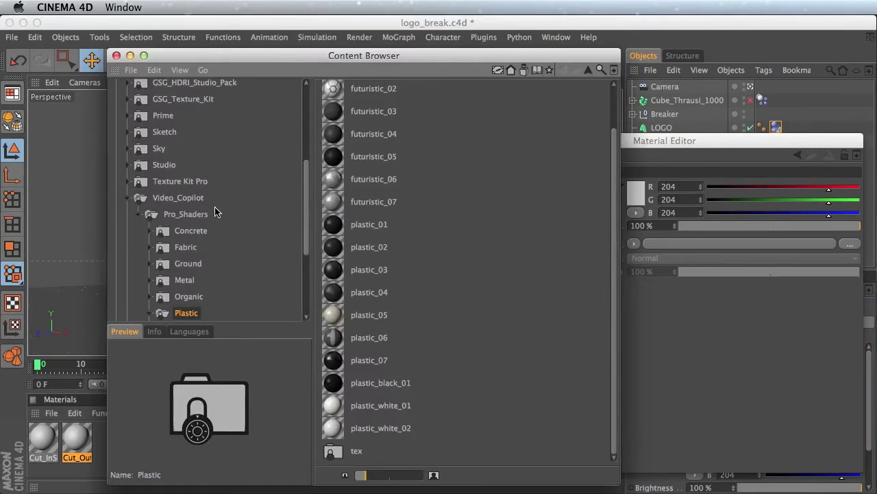
left_click_drag(306, 240, 307, 262)
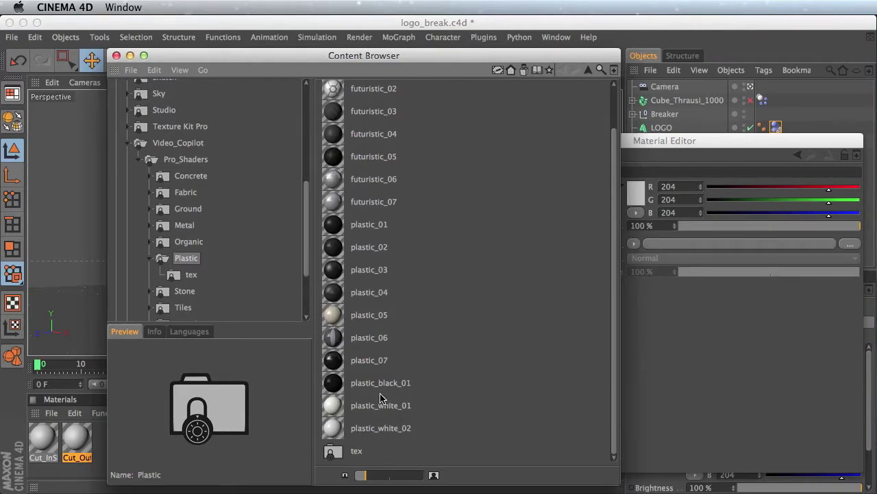
left_click(356, 410)
left_click(369, 427)
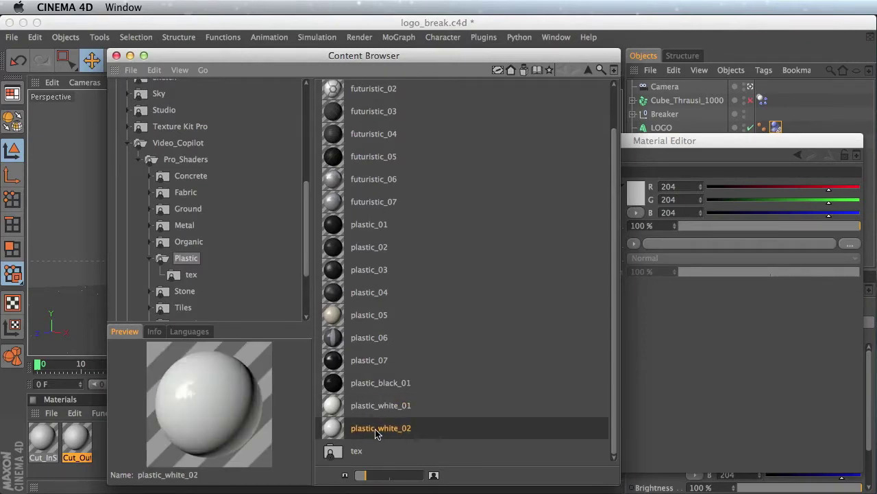
left_click_drag(280, 60, 597, 58)
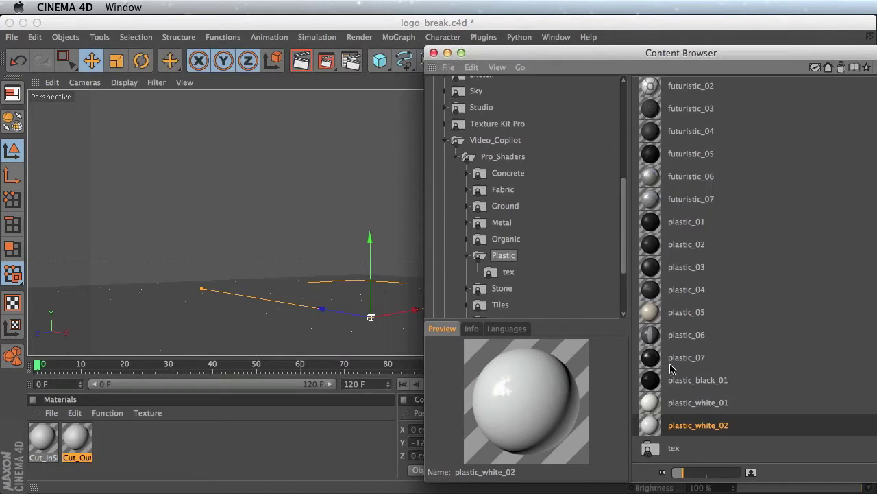
left_click_drag(658, 427, 102, 445)
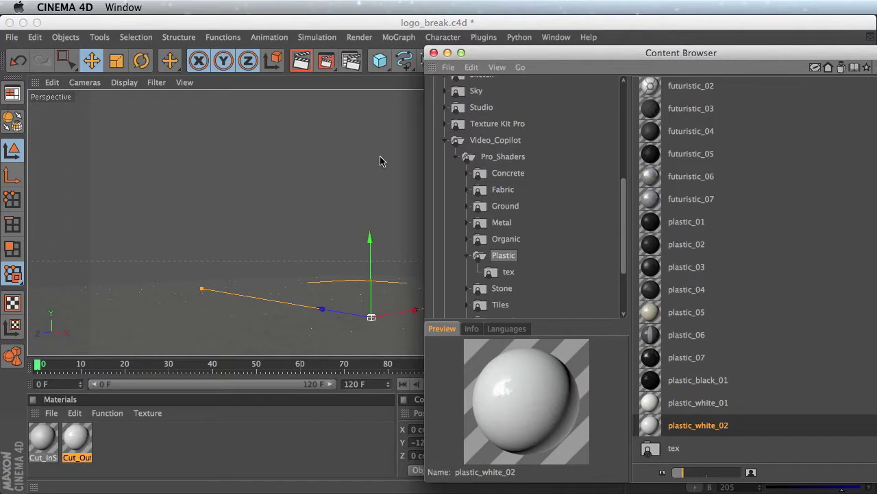
left_click_drag(651, 423, 55, 437)
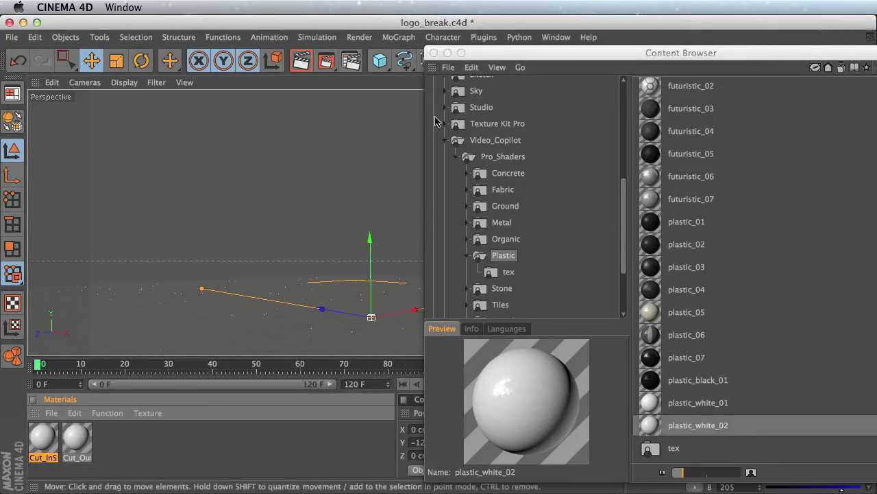
left_click(434, 53)
Step: Set the Cut_InSide material's color to a neutral grey, RGB 150, 150, 150
left_click_drag(564, 141, 309, 110)
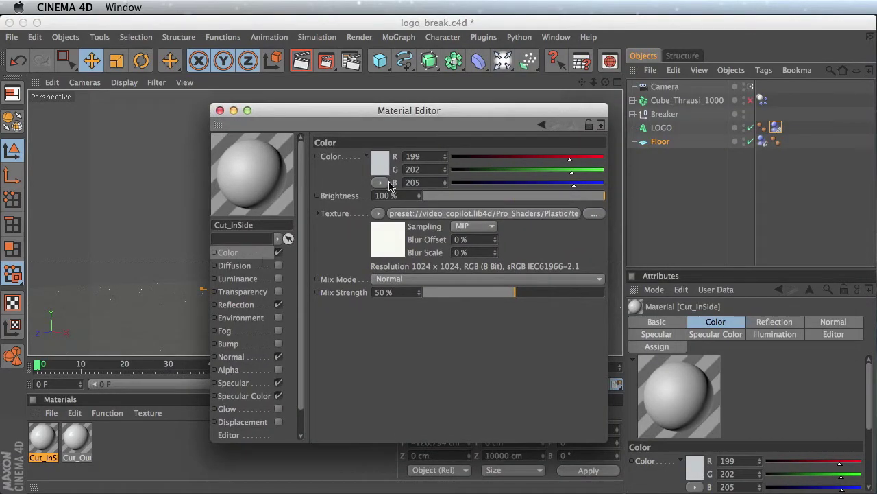
left_click(381, 162)
left_click_drag(308, 141, 303, 148)
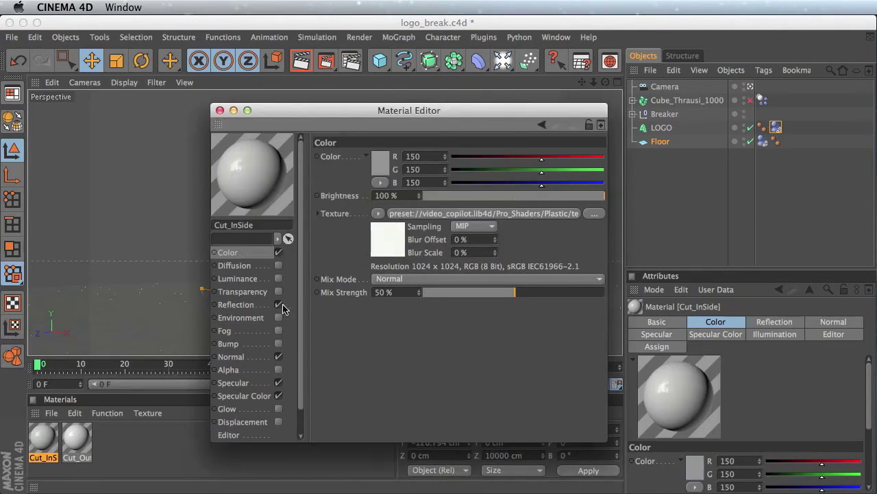
Step: Enable Bump on the Cut_InSide material with a Noise texture at 5% strength
left_click(236, 344)
left_click(278, 344)
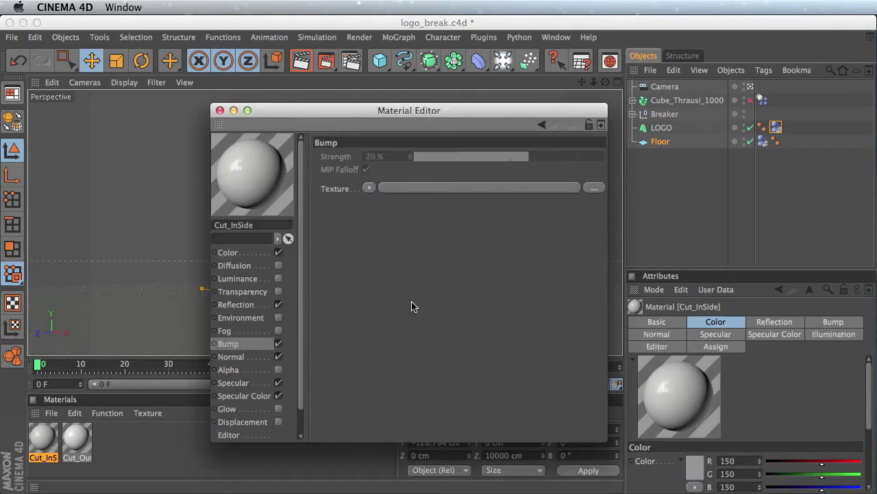
left_click(368, 188)
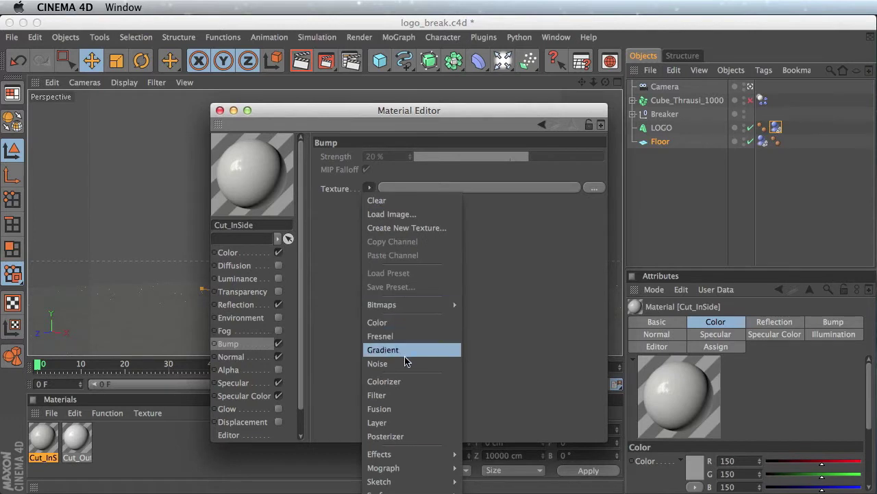
left_click(405, 362)
left_click(376, 156)
type("5")
key("Return")
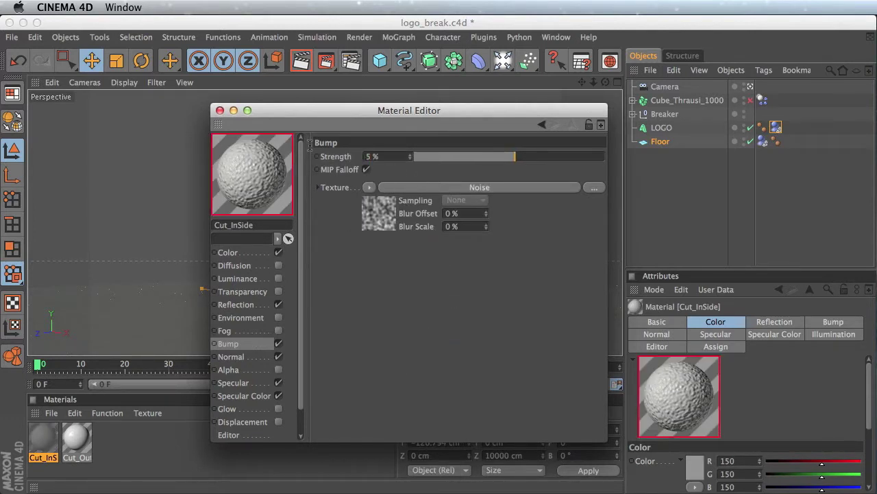
Step: Set the bump Noise's Global Scale to 25% and close the Material Editor
left_click(420, 188)
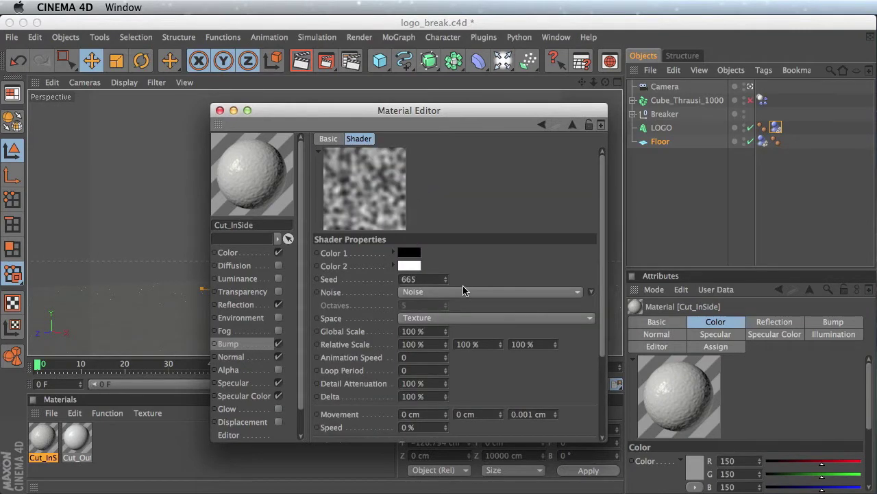
left_click(419, 331)
type("25")
key("Return")
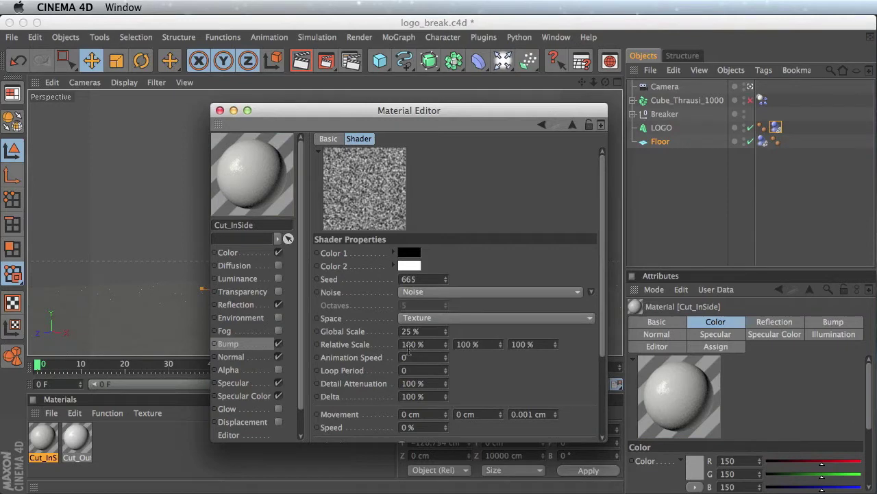
left_click(219, 111)
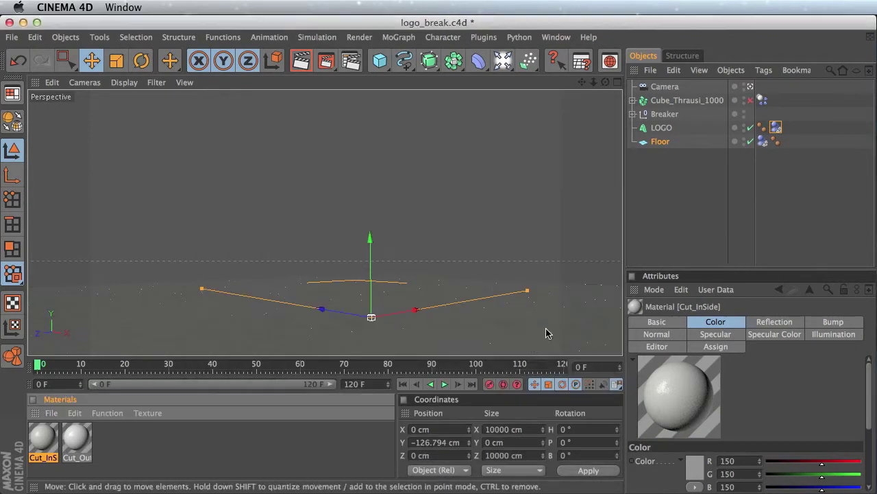
Step: Play the simulation from frame 0 to check the new materials on the fractured slab
left_click(445, 385)
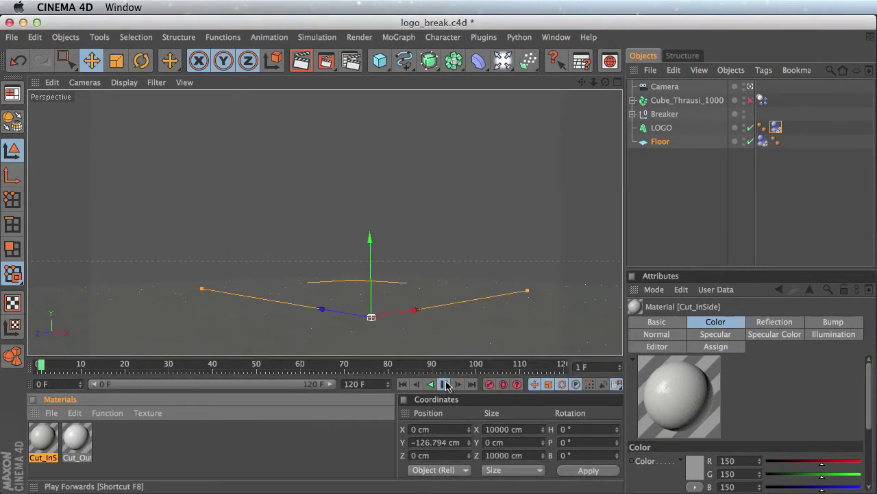
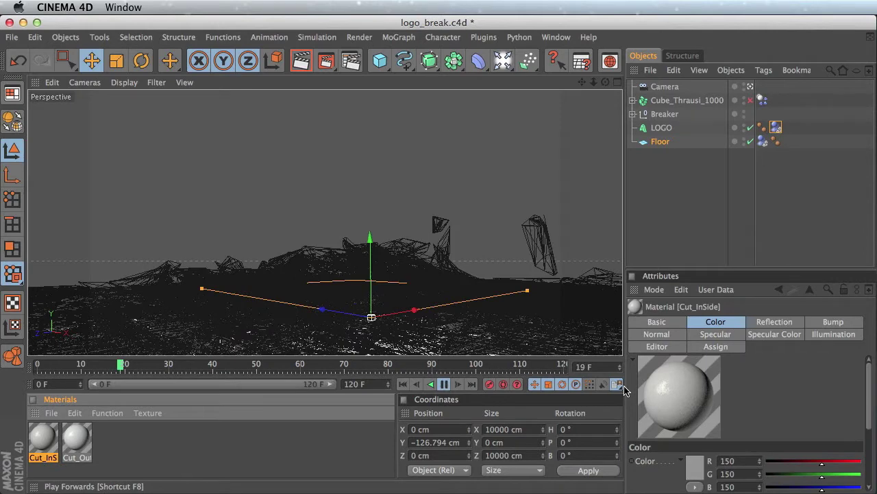
Step: Stop the simulation playback at frame 20, render the shattered floor in the viewport and return to the first frame
key("F8")
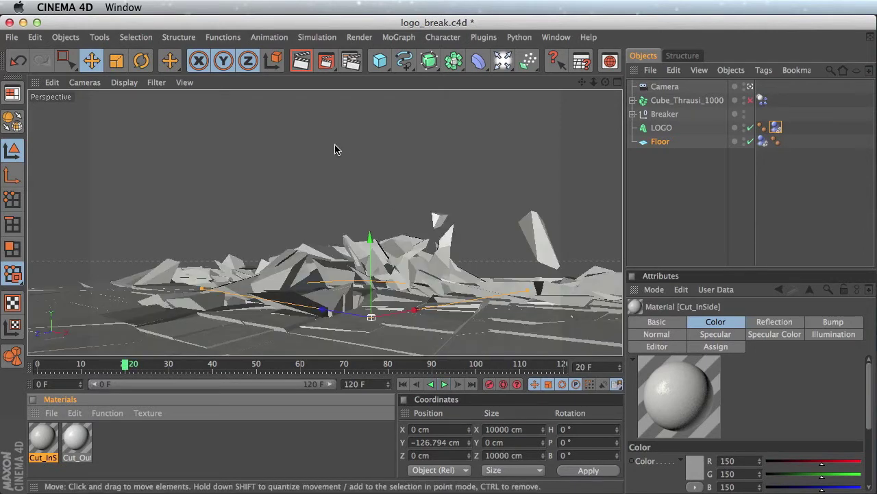
left_click(302, 61)
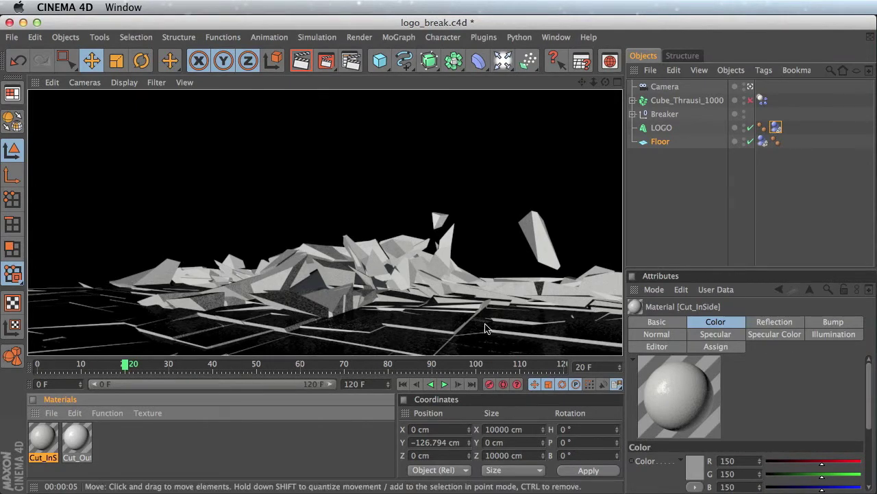
left_click(402, 384)
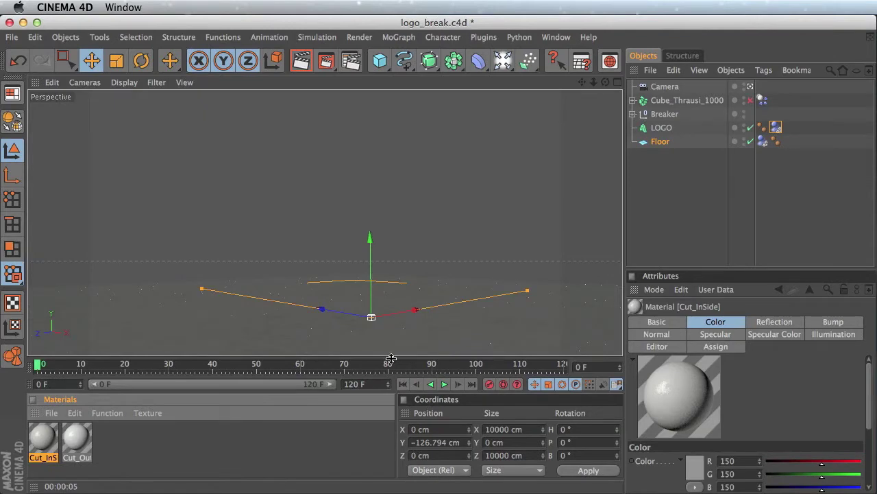
Step: Leave the scene camera view, add a light and raise it along Y to about 5109 cm above the floor
left_click(750, 87)
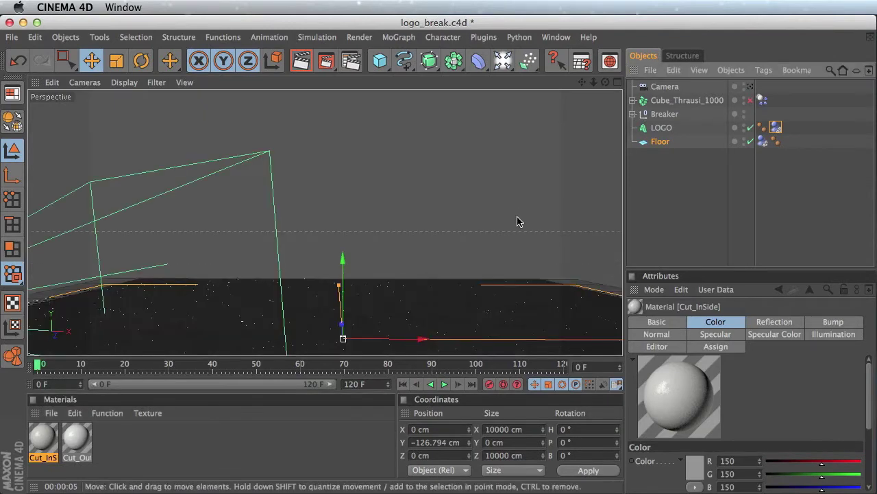
key("h")
left_click_drag(442, 250, 463, 305, "alt")
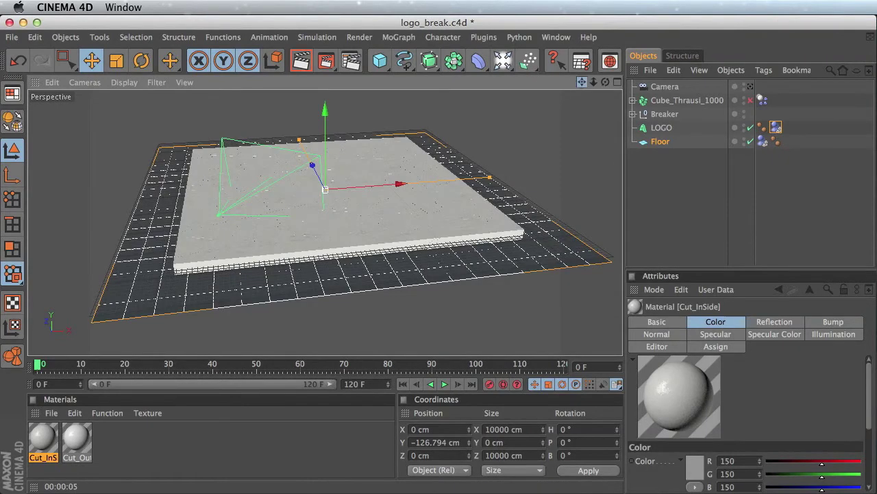
left_click_drag(582, 81, 573, 166)
scroll(508, 167, "up", 10)
scroll(507, 171, "up", 5)
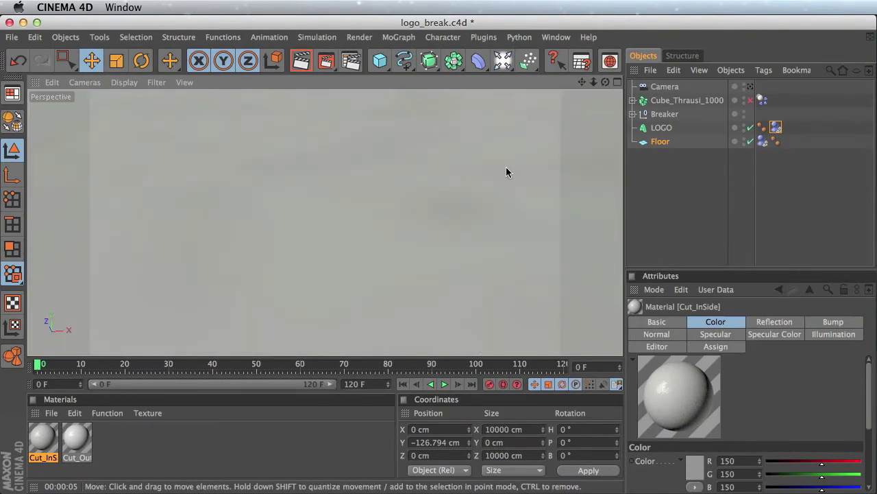
key("h")
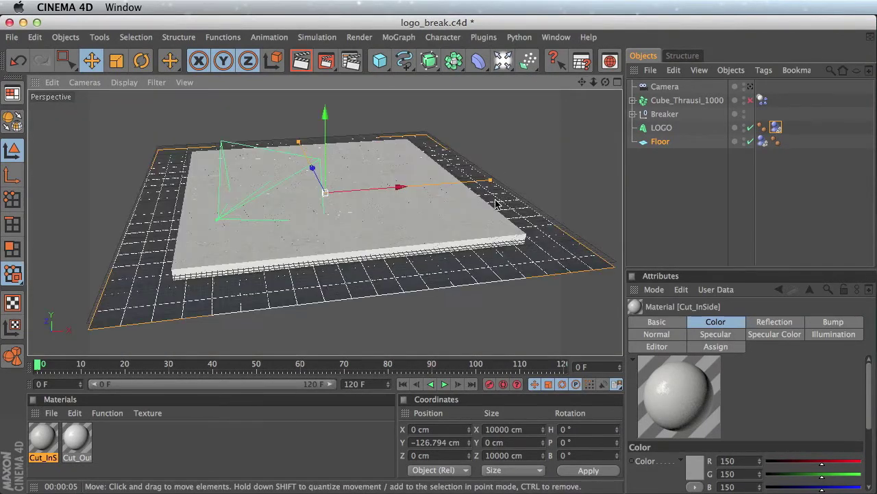
left_click(504, 64)
left_click(548, 73)
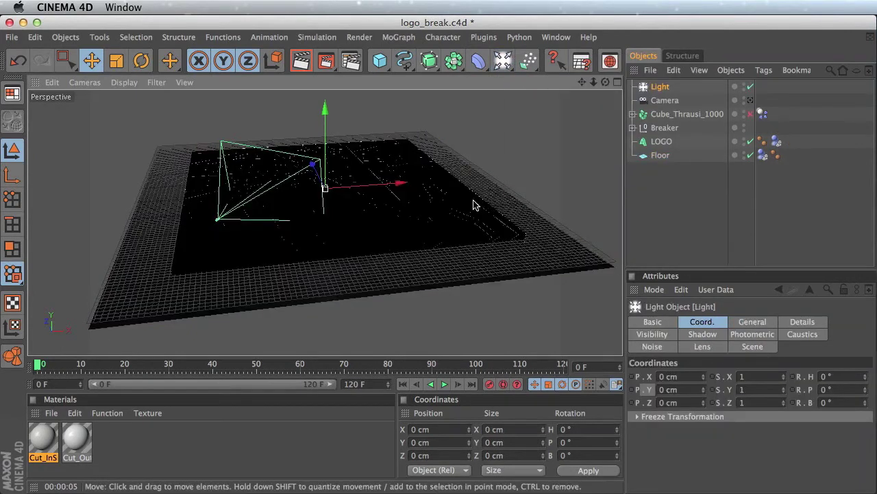
left_click_drag(329, 142, 329, 139)
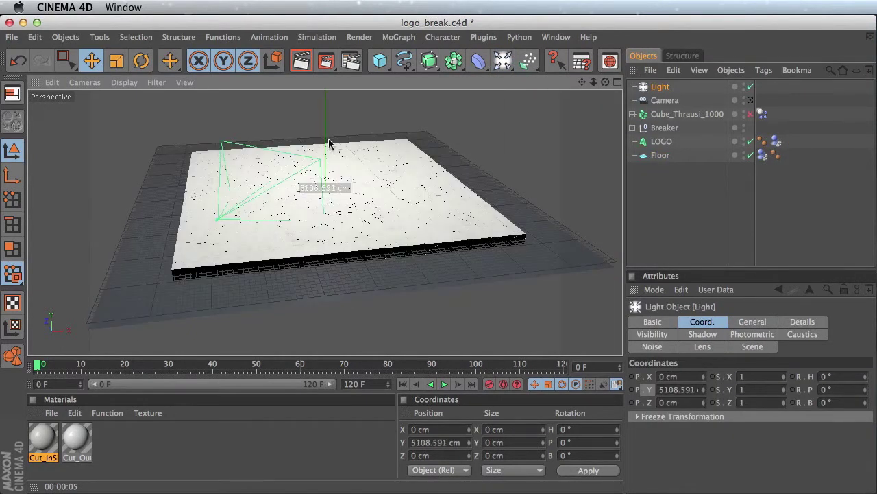
Step: Raise the light further above the floor, to a Y position of about 5859 cm
scroll(394, 235, "up", 5)
key("h")
left_click_drag(452, 198, 483, 135, "alt")
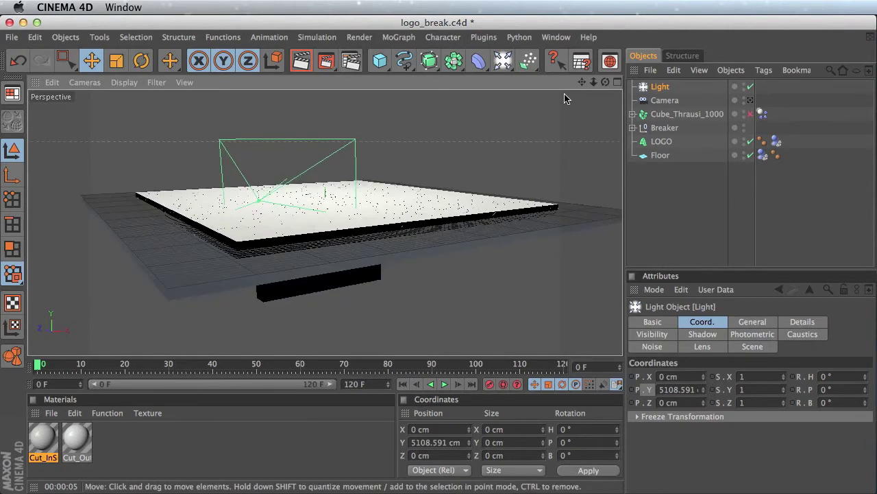
left_click_drag(582, 82, 485, 132)
scroll(460, 151, "up", 3)
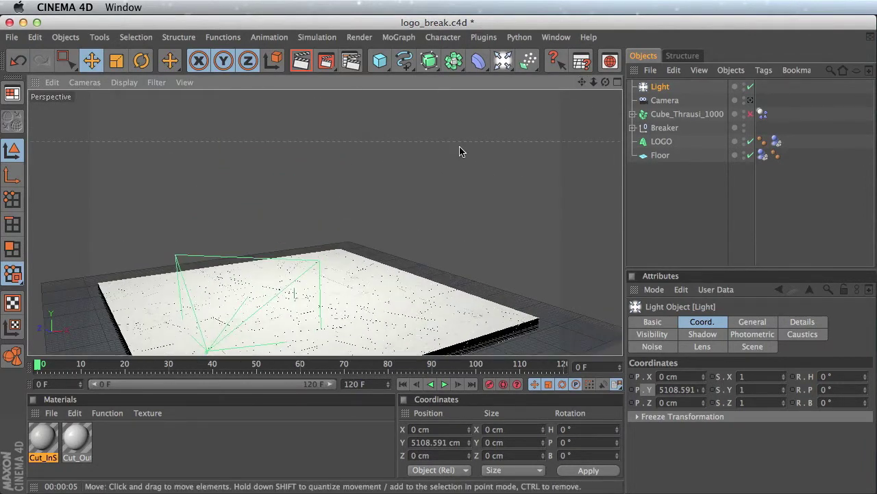
scroll(458, 151, "down", 5)
left_click_drag(309, 116, 309, 93)
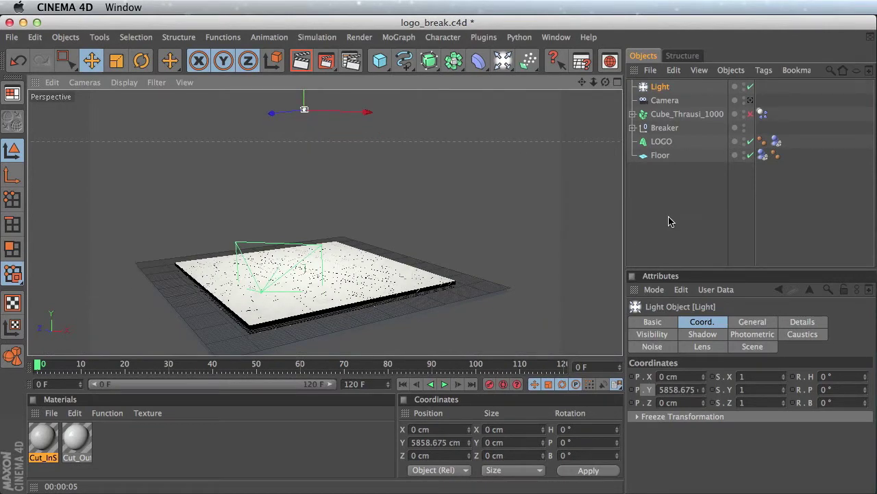
Step: Set the light's shadow type to Shadow Maps (Soft) and render the view to check the shadows
left_click(702, 334)
left_click(703, 322)
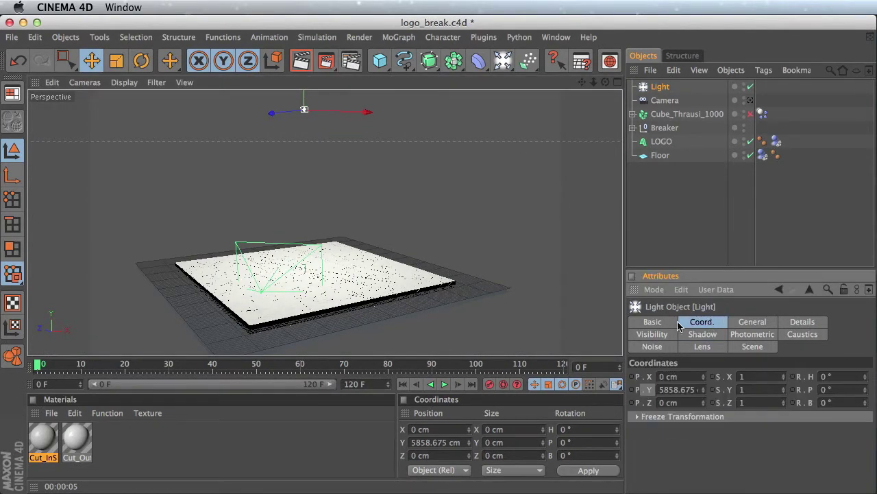
left_click(652, 322)
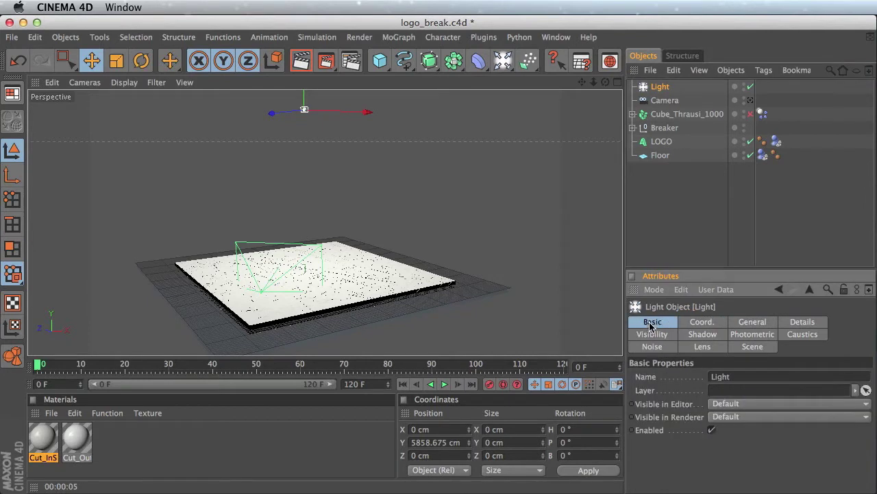
left_click(702, 321)
left_click(753, 321)
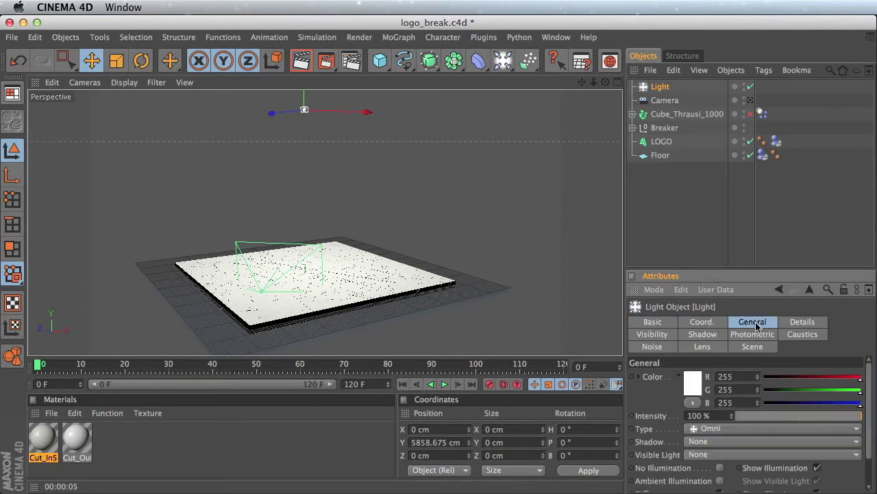
left_click(723, 441)
left_click(724, 469)
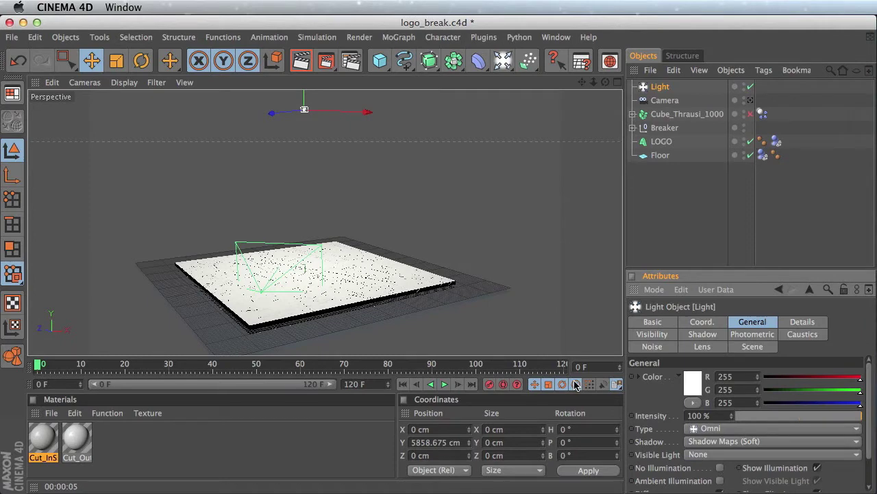
left_click(301, 60)
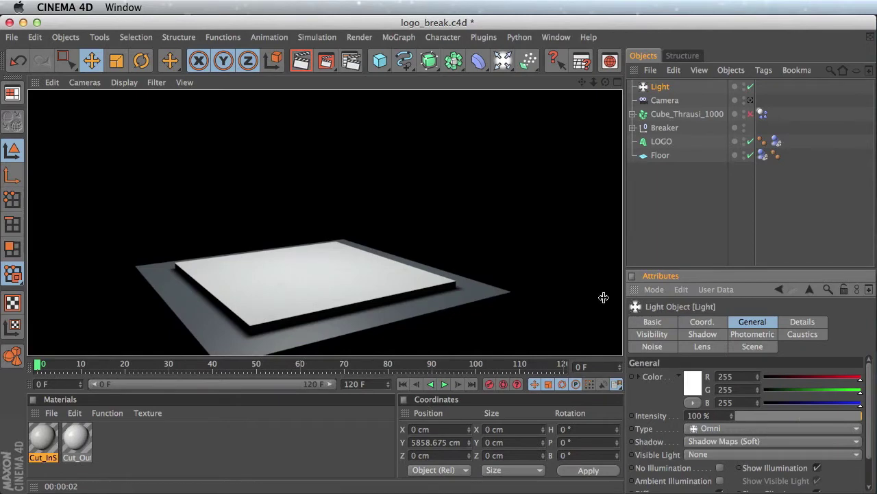
Step: Go to the last frame of the animation, frame 120, and render the view with the logo raised
left_click(665, 128)
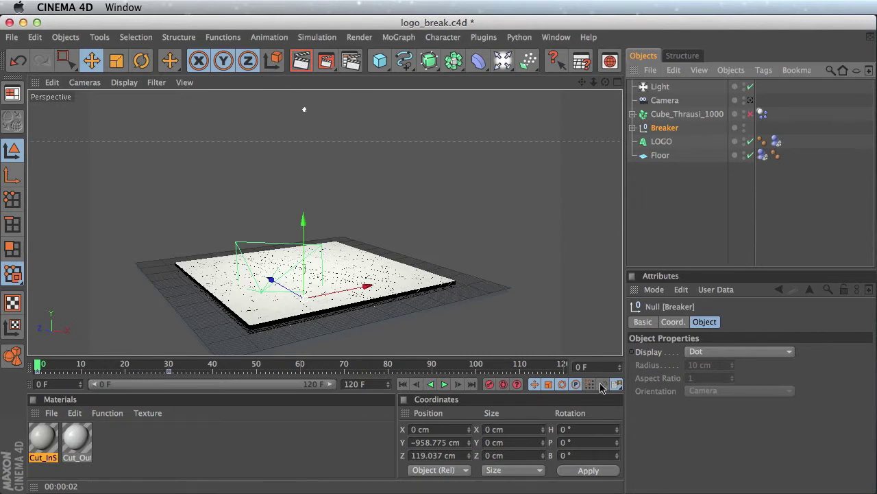
left_click(471, 385)
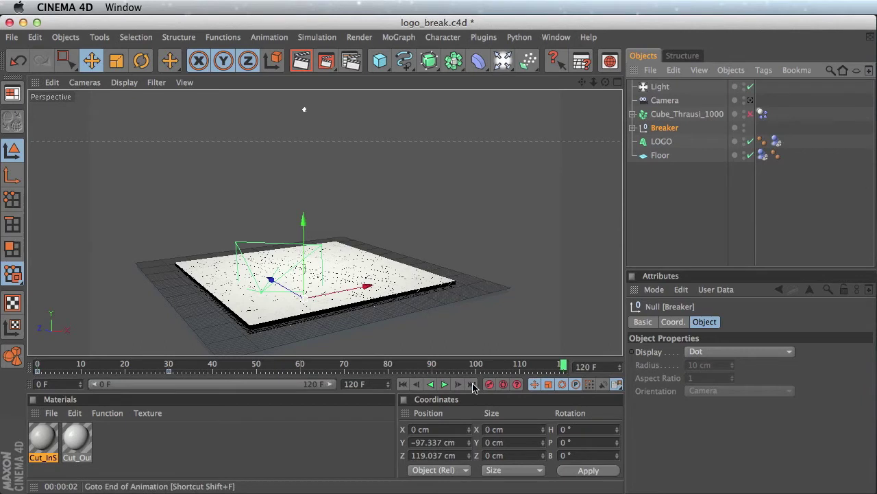
left_click(442, 385)
left_click(442, 385)
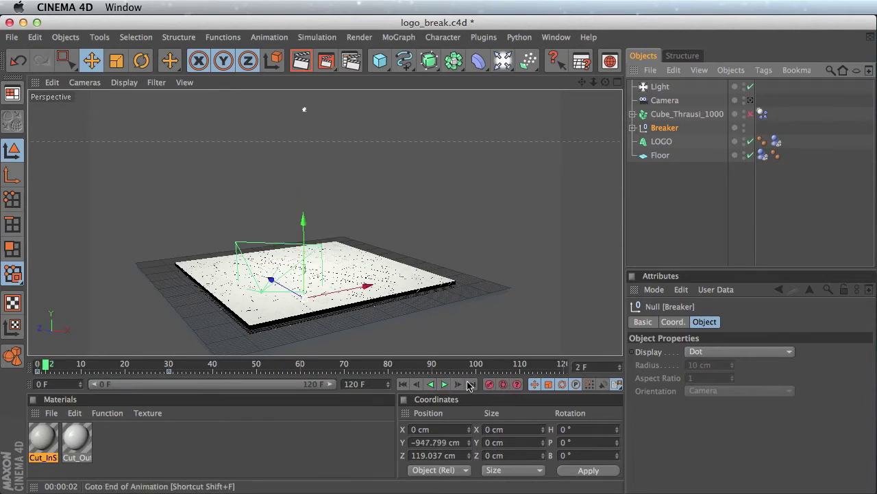
left_click(471, 384)
left_click(302, 61)
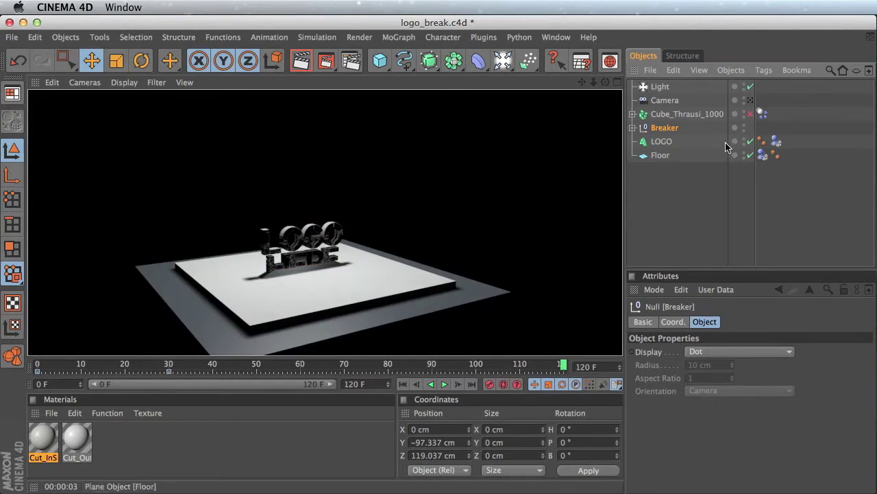
Step: Add a Compositing tag to the Floor with Seen by Camera turned off, and render the view
left_click(662, 155)
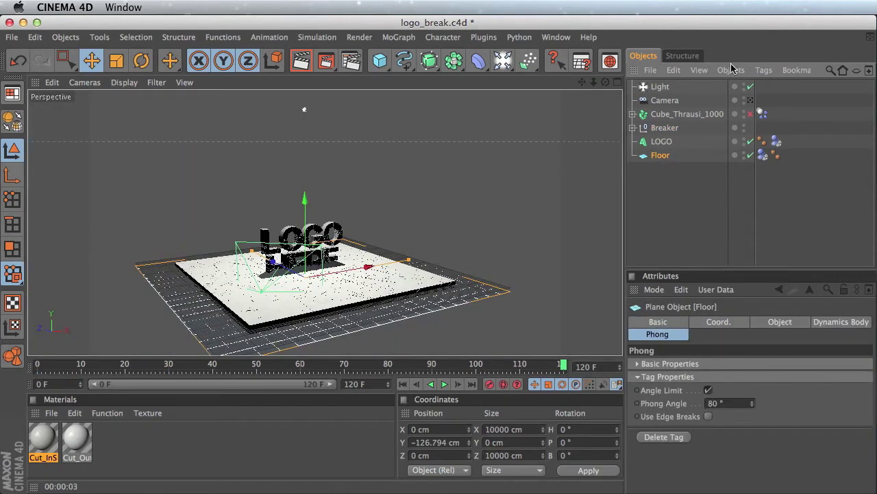
left_click(762, 70)
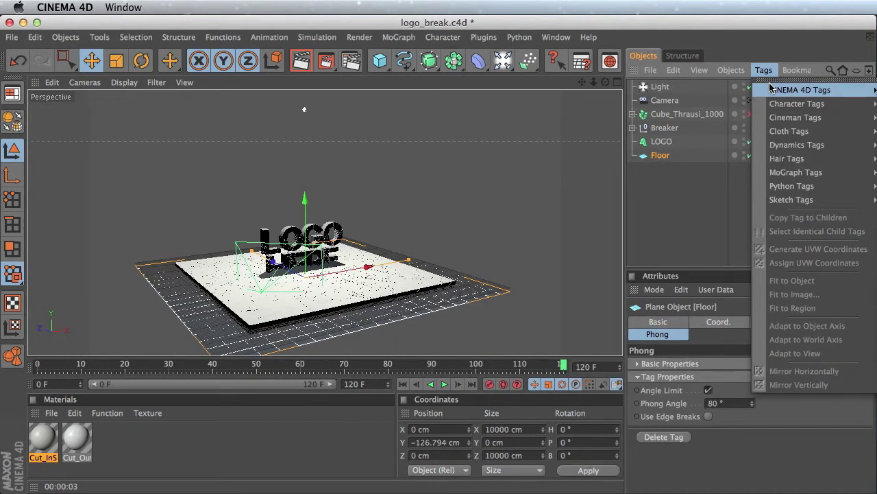
left_click(876, 145)
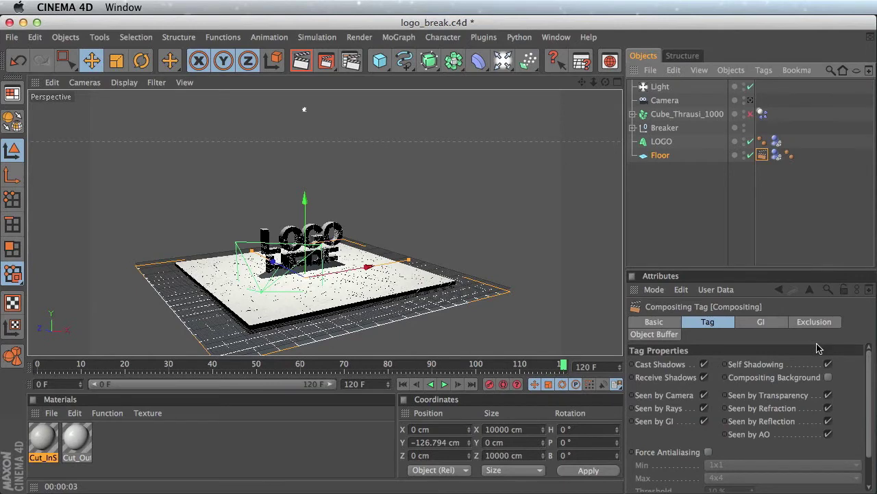
left_click(704, 395)
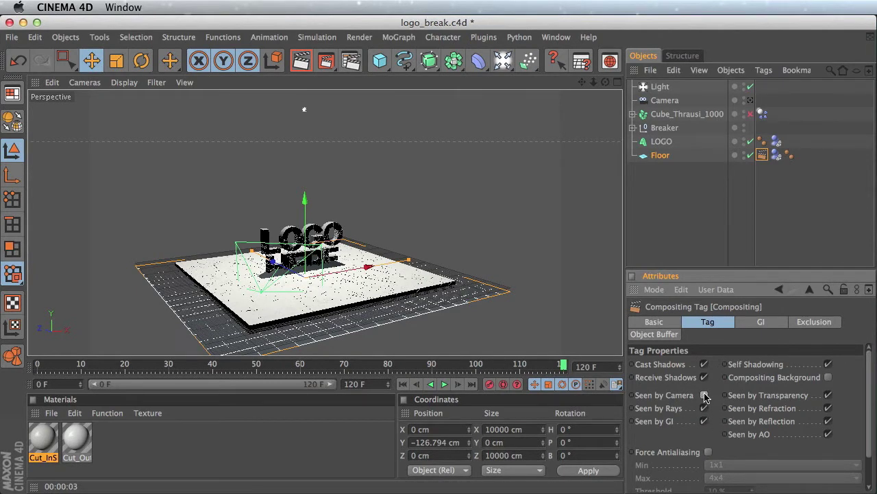
left_click(301, 61)
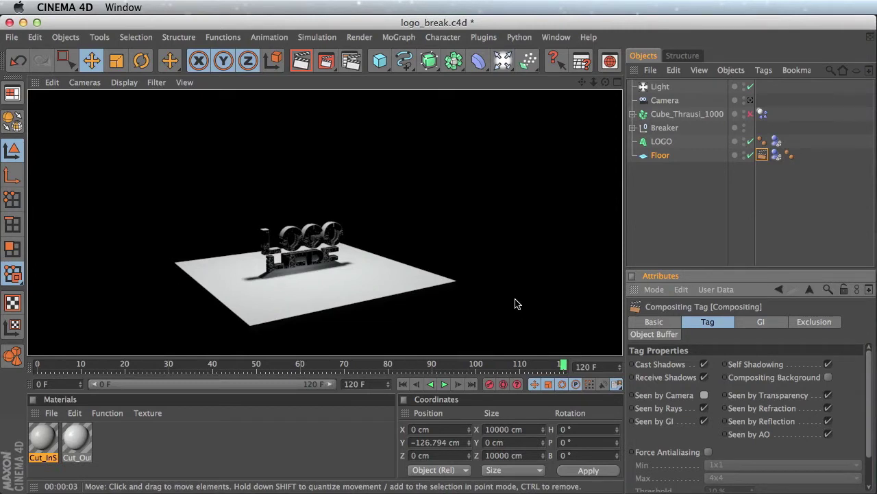
Step: Copy the Floor's Compositing tag to the Breaker null and render the view
left_click(764, 157)
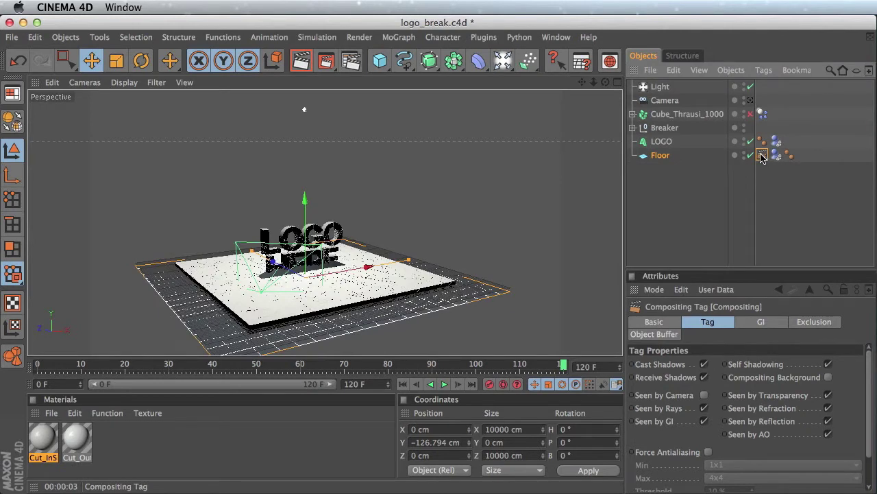
left_click_drag(763, 156, 762, 128, "ctrl")
key("ctrl+r")
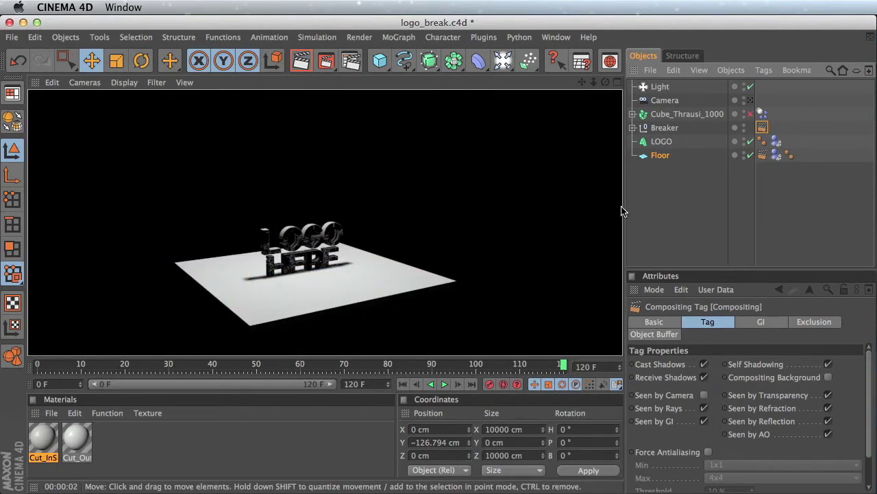
Step: Look through the scene camera again and hide the Breaker null in both editor and renderer
left_click(749, 101)
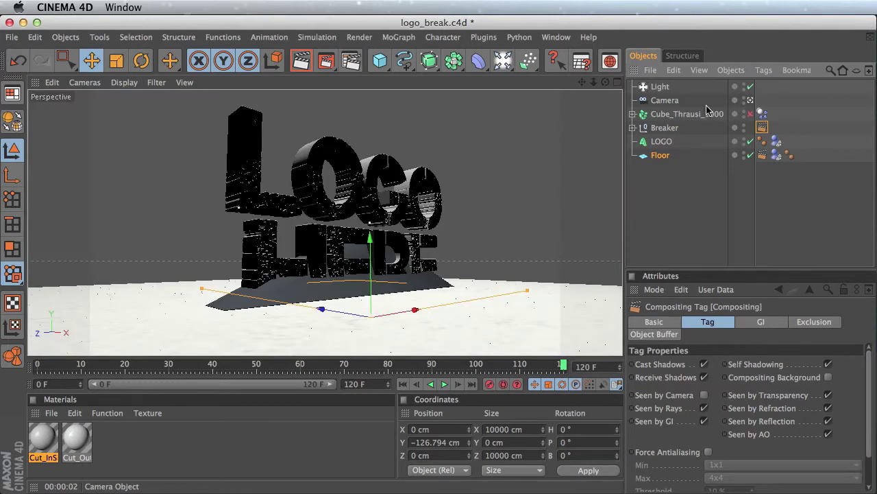
left_click(745, 126)
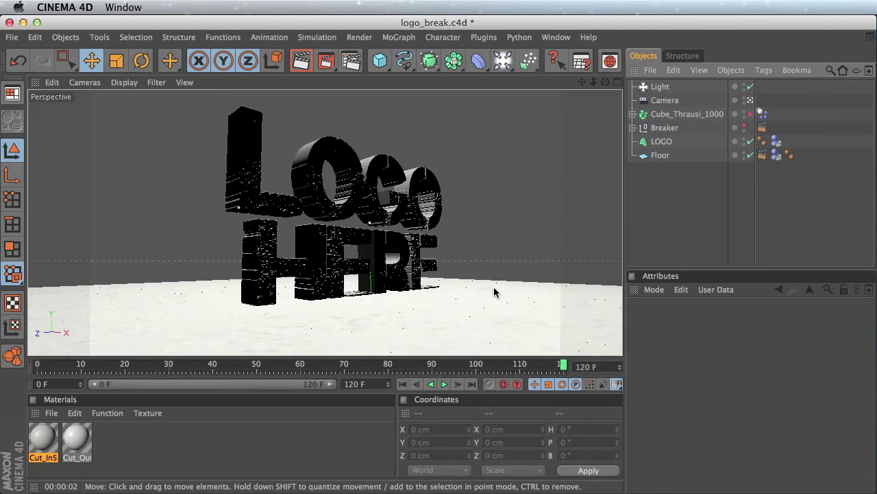
Step: Raise the LOGO text along Y to about 1096 cm at frame 120, show its coordinates and deselect it
left_click(662, 142)
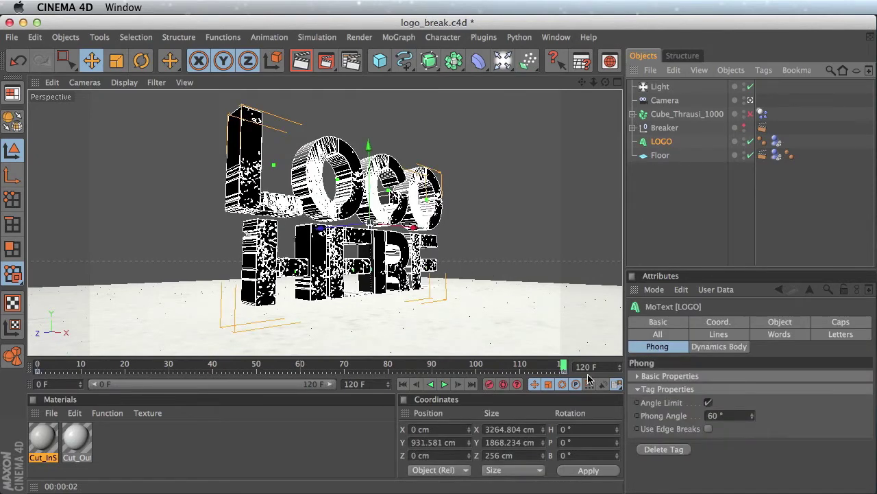
left_click_drag(368, 146, 368, 128)
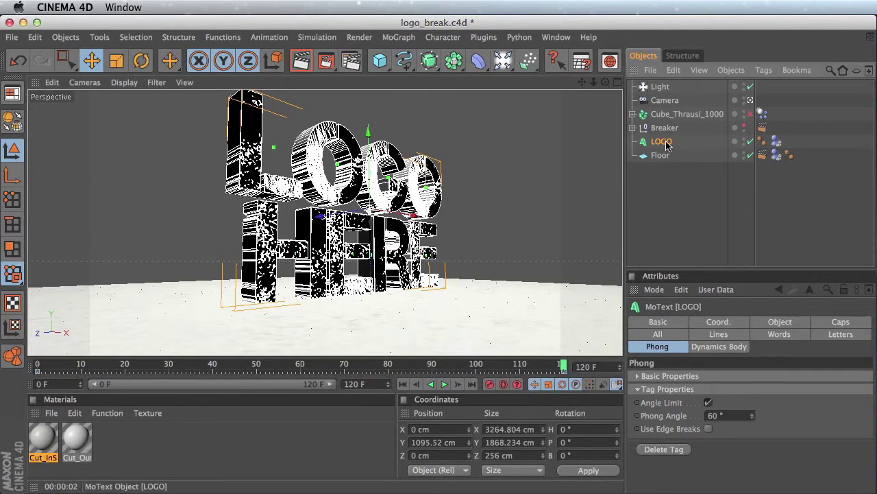
left_click(716, 321)
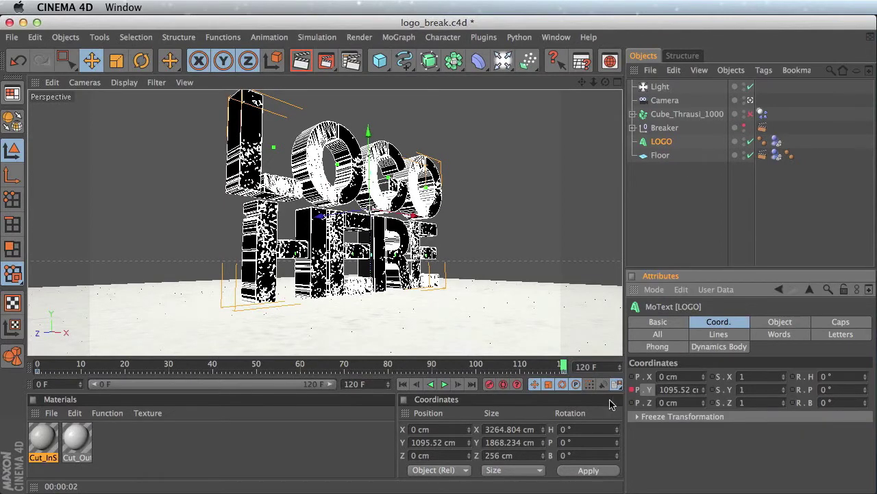
left_click(690, 239)
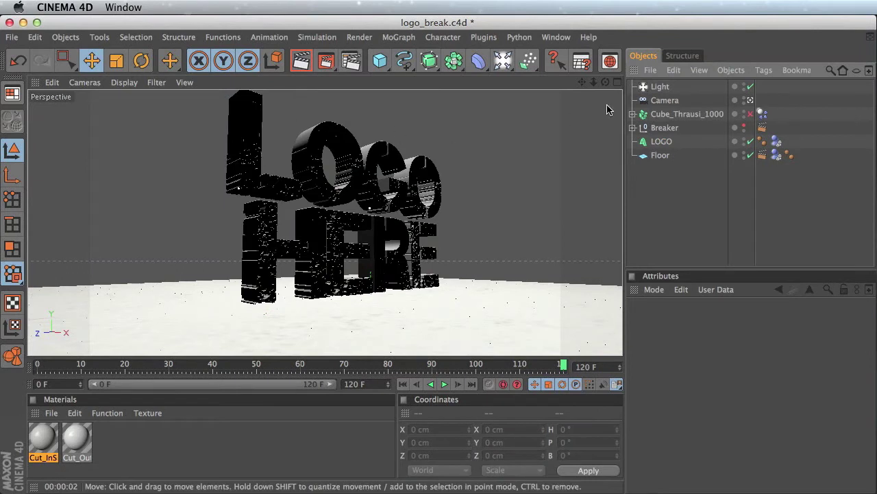
Step: Pull the Camera back to about X -3145, Y 447, Z -2814 cm, key its position at frame 120 and render the view
left_click(662, 100)
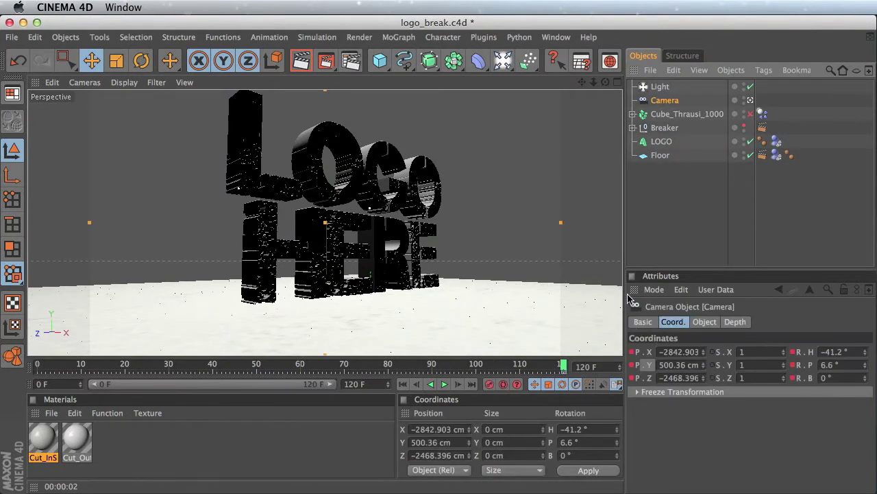
left_click_drag(594, 83, 656, 334)
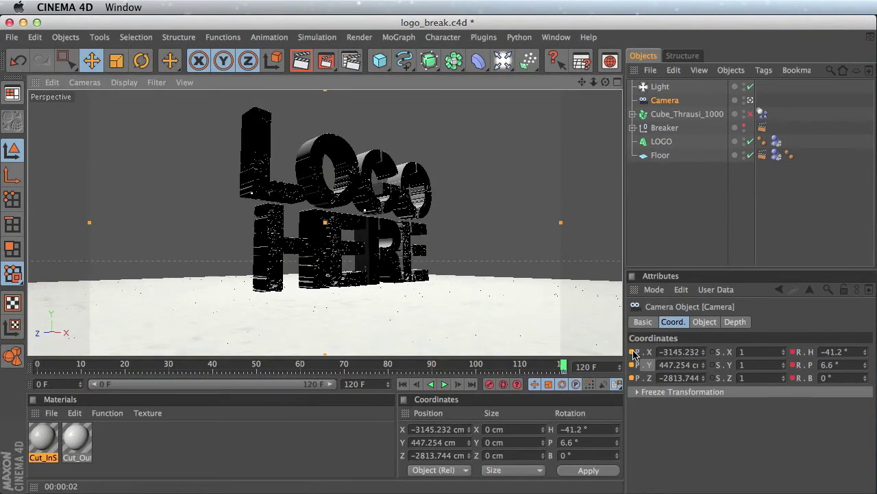
left_click(632, 352, "ctrl")
left_click(632, 365, "ctrl")
left_click(632, 378, "ctrl")
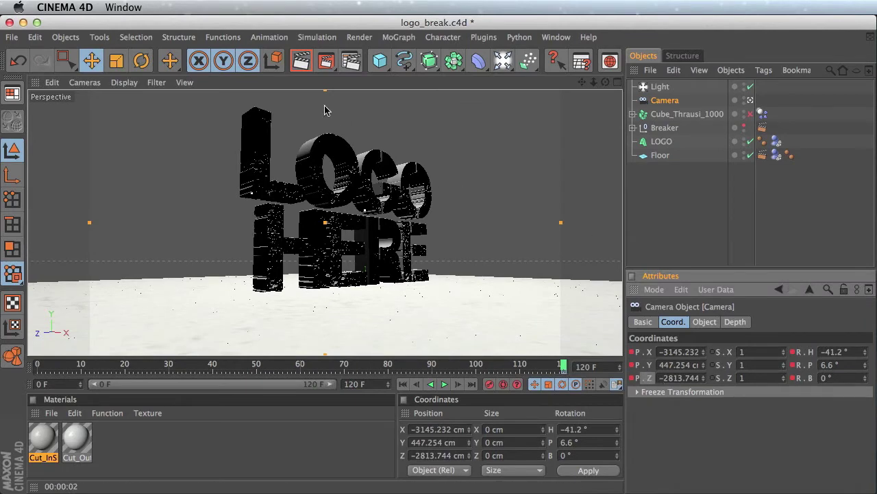
left_click(300, 60)
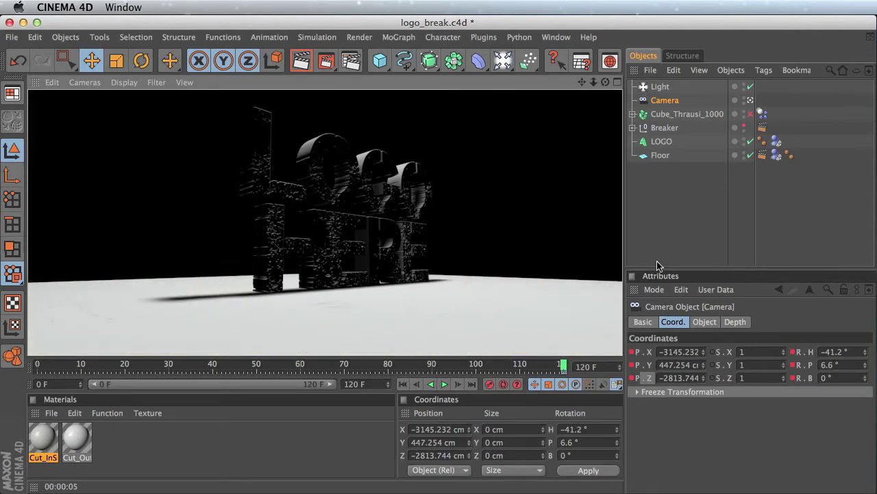
Step: Open the Content Browser and display the Plastic materials of the Texture Kit Pro preset library
left_click(609, 60)
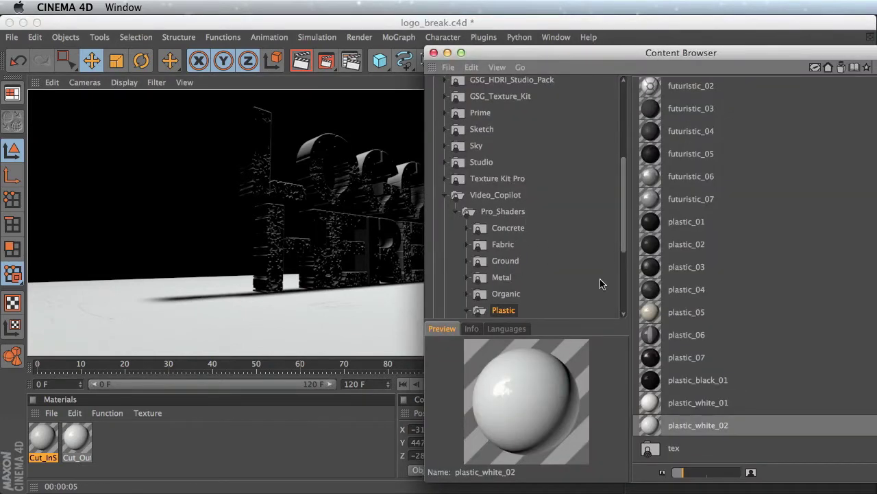
left_click(447, 195)
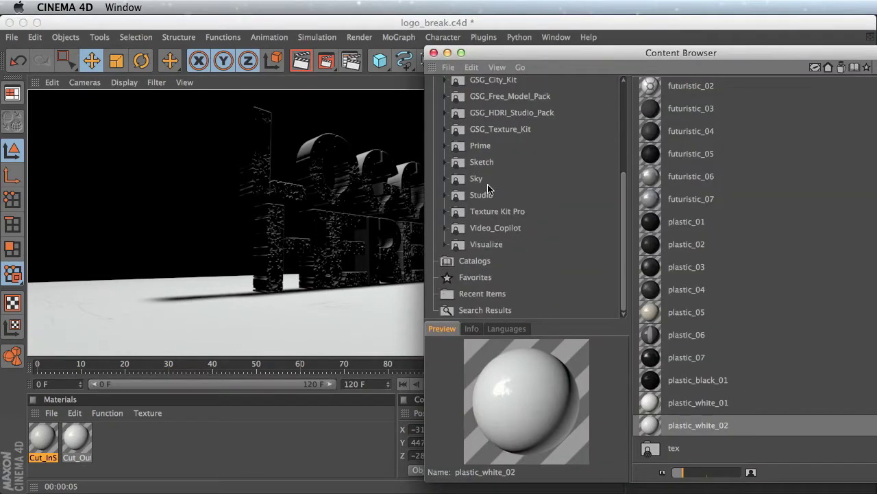
left_click(496, 212)
left_click(447, 211)
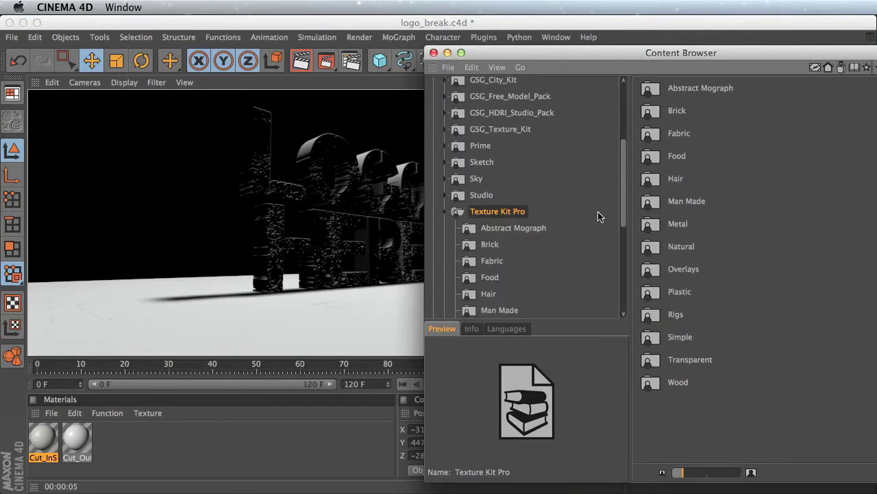
left_click_drag(626, 222, 626, 243)
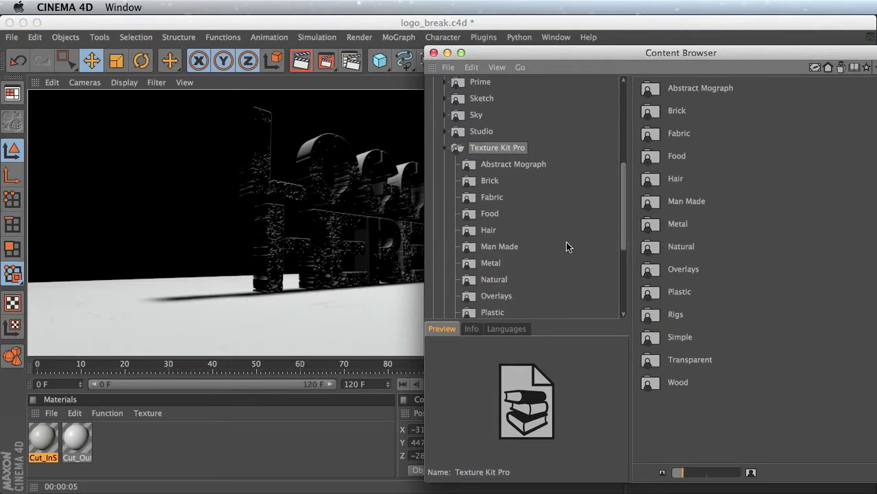
scroll(509, 298, "up", 5)
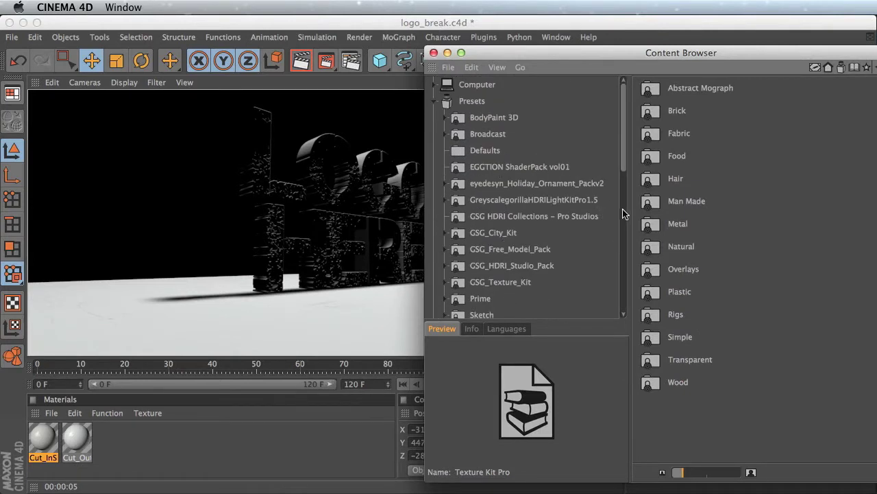
scroll(613, 234, "down", 10)
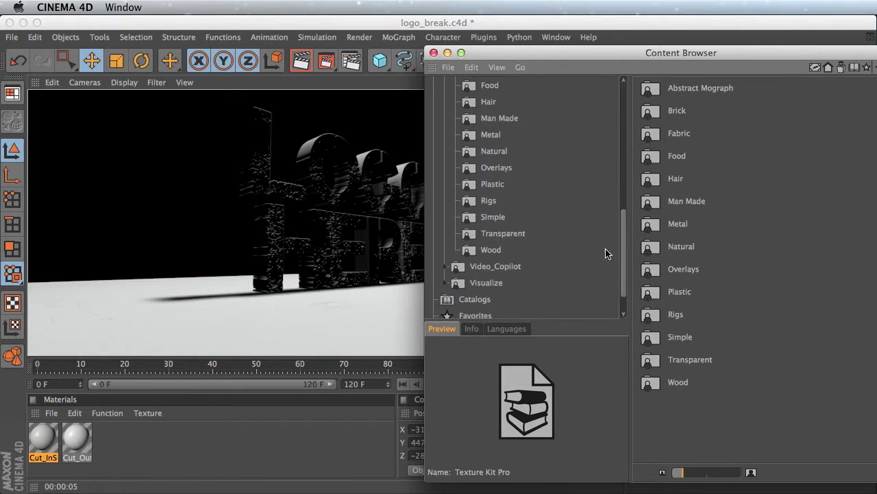
left_click(492, 184)
left_click_drag(768, 49, 643, 41)
left_click_drag(808, 144, 807, 244)
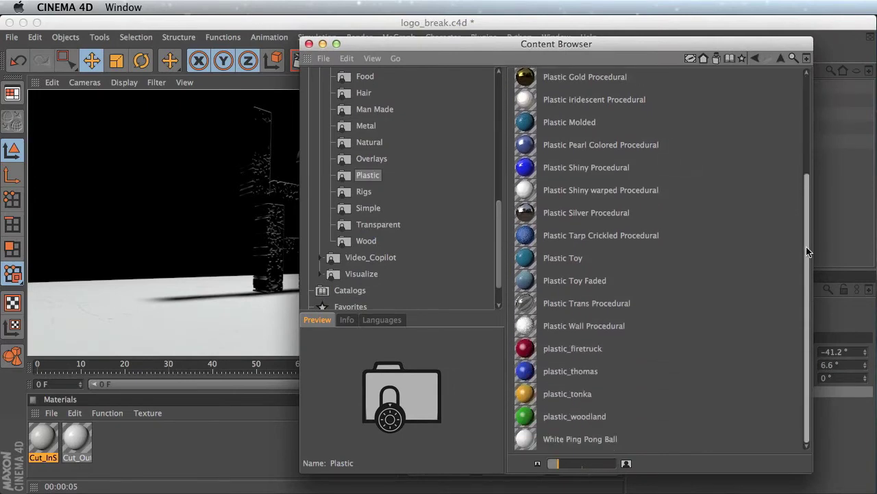
Step: Add the plastic_firetruck material to the scene and apply it to the LOGO text
left_click(527, 349)
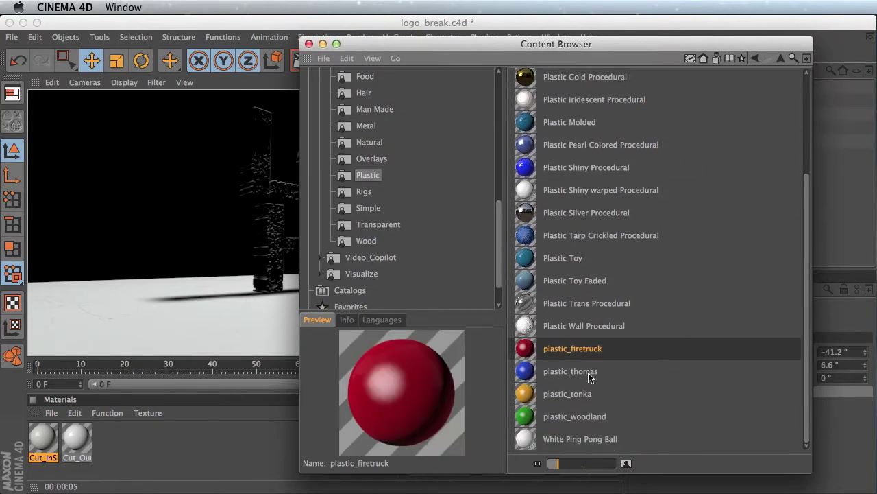
left_click_drag(553, 383, 224, 433)
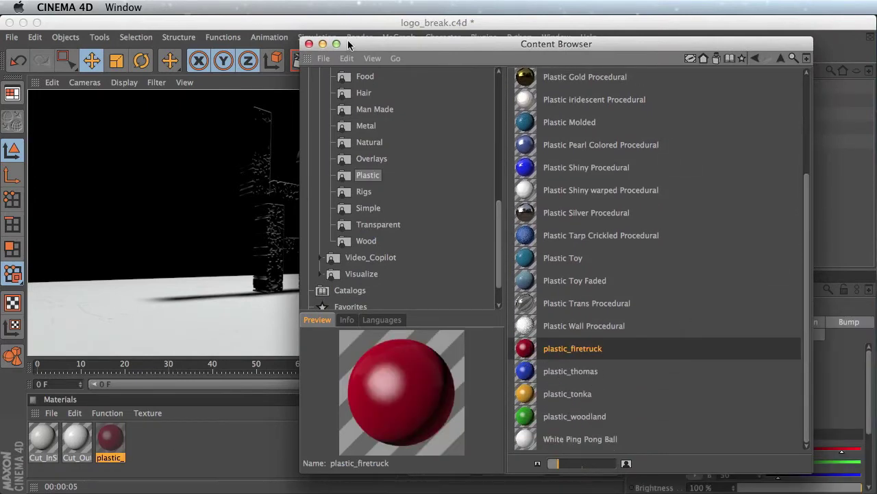
left_click_drag(350, 42, 545, 413)
left_click_drag(114, 445, 663, 142)
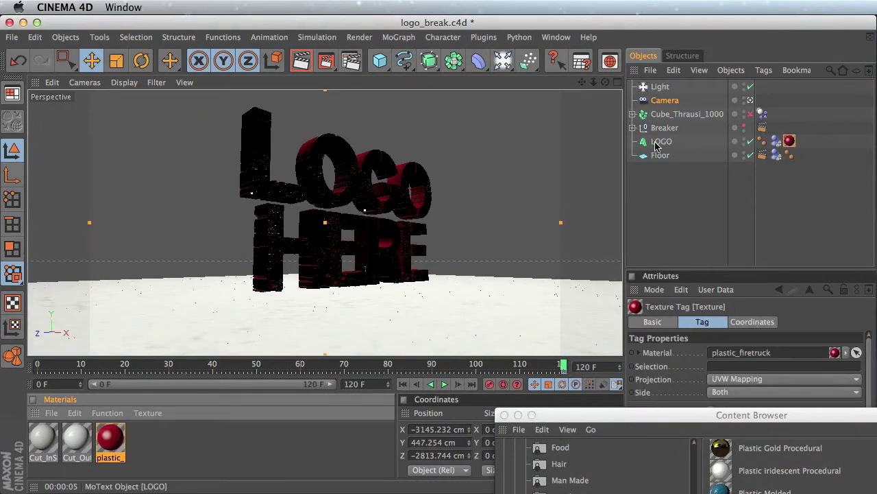
Step: Turn off the Diffusion channel of the plastic_firetruck material, start a view render and deselect the Camera
left_click(103, 444)
double_click(103, 444)
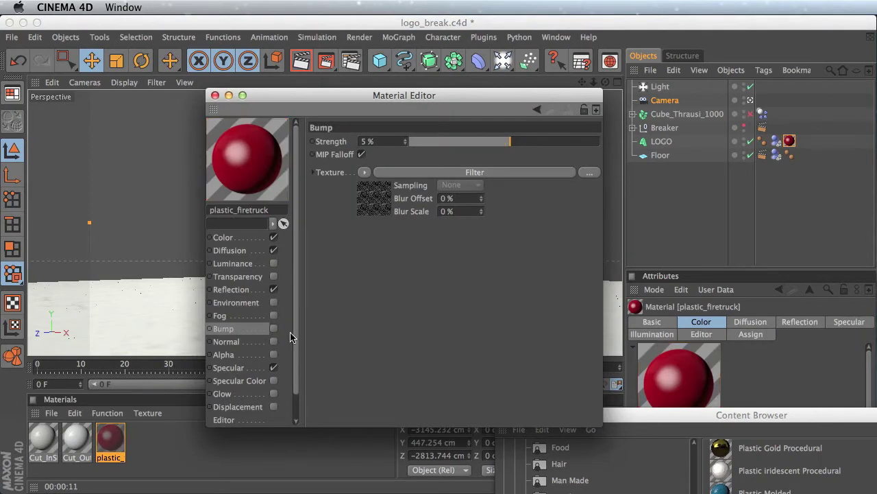
left_click(235, 250)
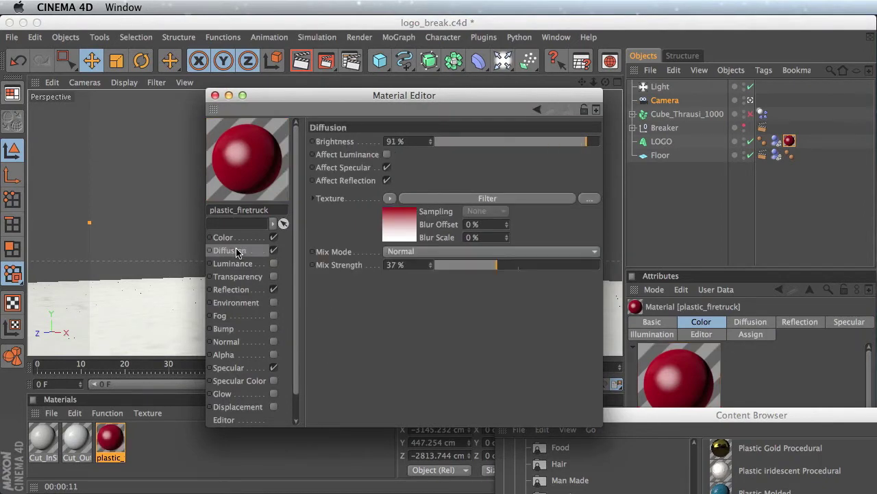
left_click(273, 250)
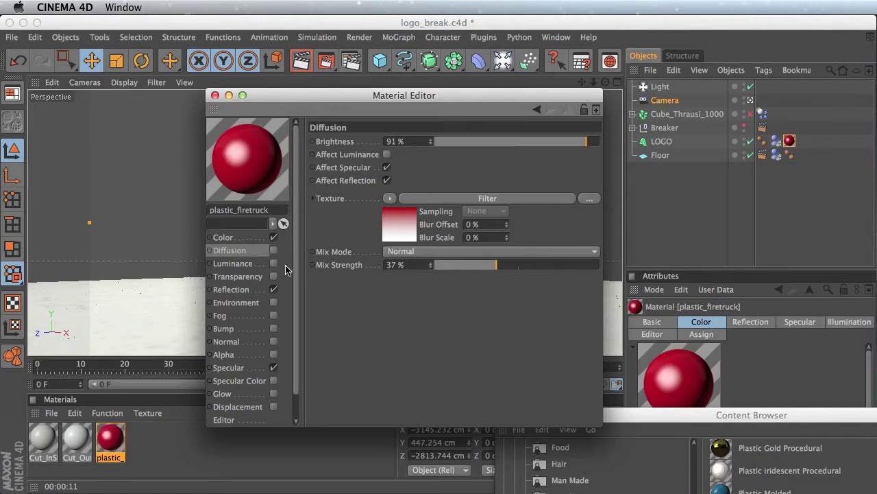
left_click(215, 95)
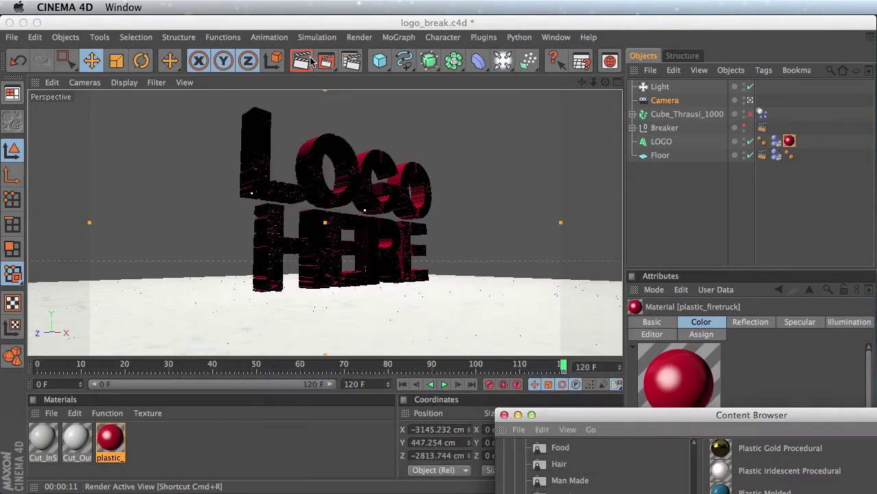
key("super+r")
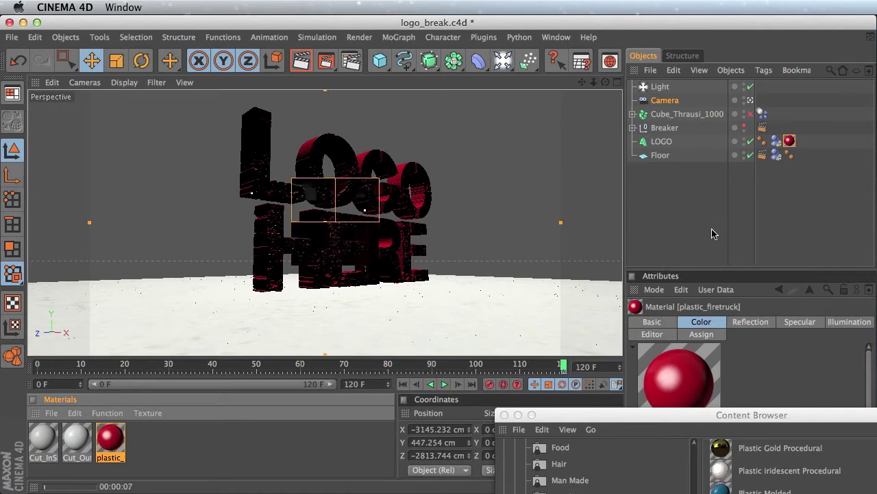
left_click(680, 211)
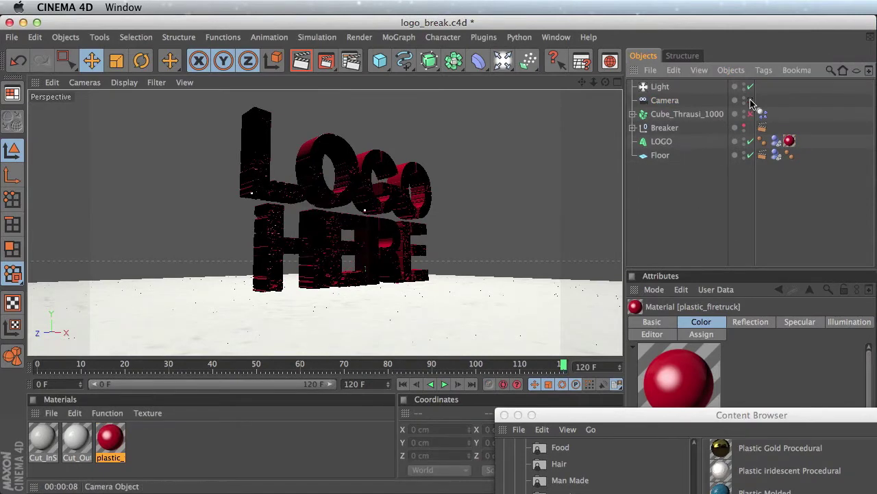
Step: Leave the scene camera, move the Light to about X -3076, Y 2666, Z -4024 cm, and look through the camera again
left_click(750, 101)
left_click(660, 87)
left_click_drag(475, 148, 475, 148, "alt")
left_click_drag(261, 108, 261, 113)
left_click_drag(425, 94, 423, 112)
left_click_drag(475, 161, 402, 192, "alt")
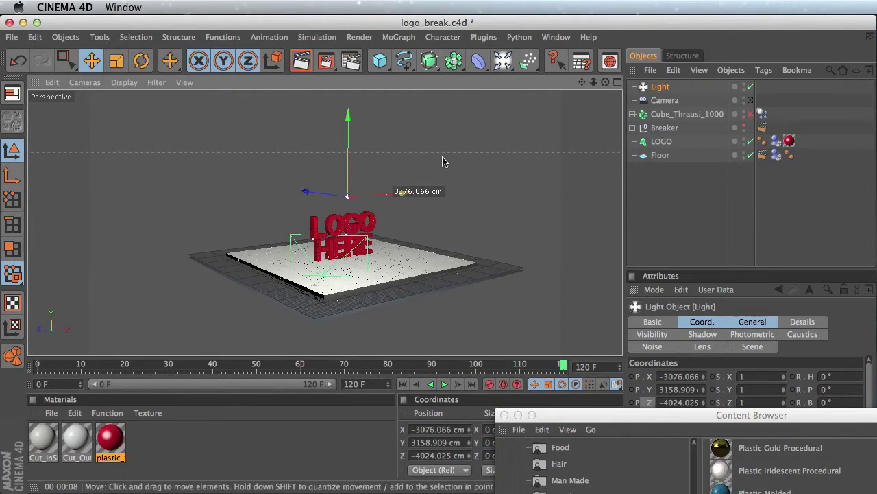
left_click_drag(348, 194, 348, 212)
left_click(749, 101)
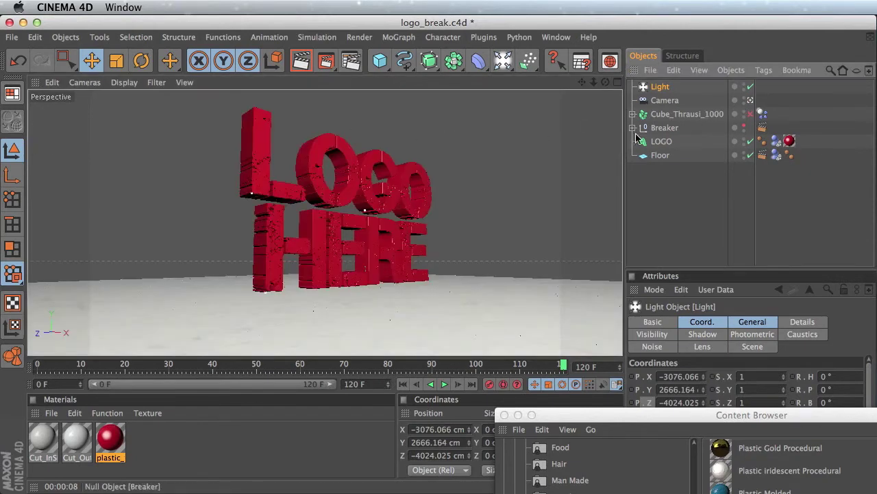
Step: Render the view to check the lit red text and close the Content Browser
key("ctrl+r")
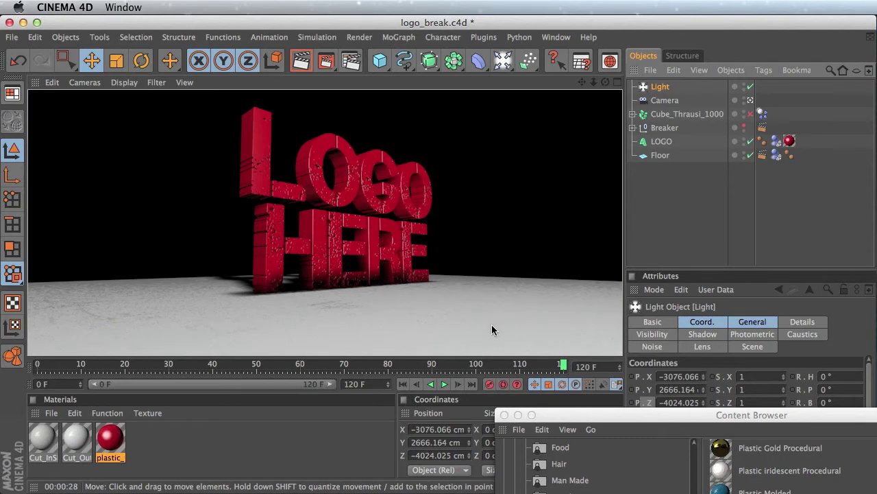
left_click_drag(753, 417, 633, 258)
left_click(386, 255)
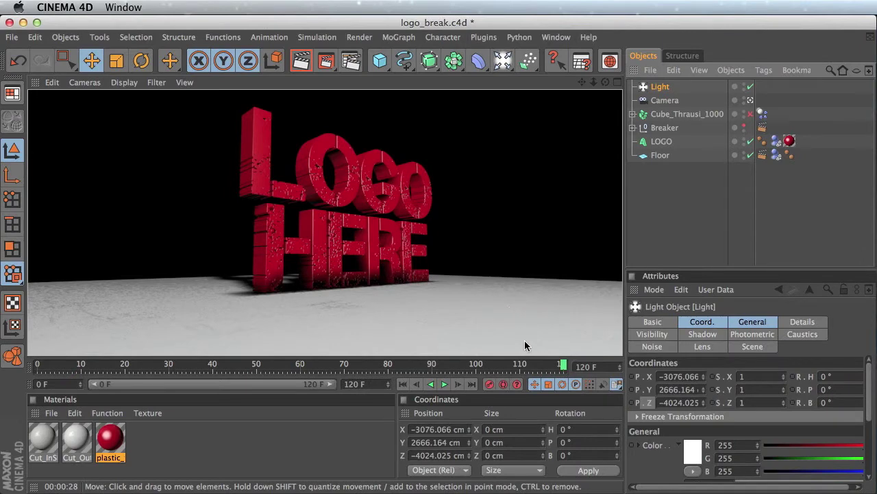
Step: Reopen the Content Browser and look through the Effects materials in the Broadcast preset library
key("shift+F8")
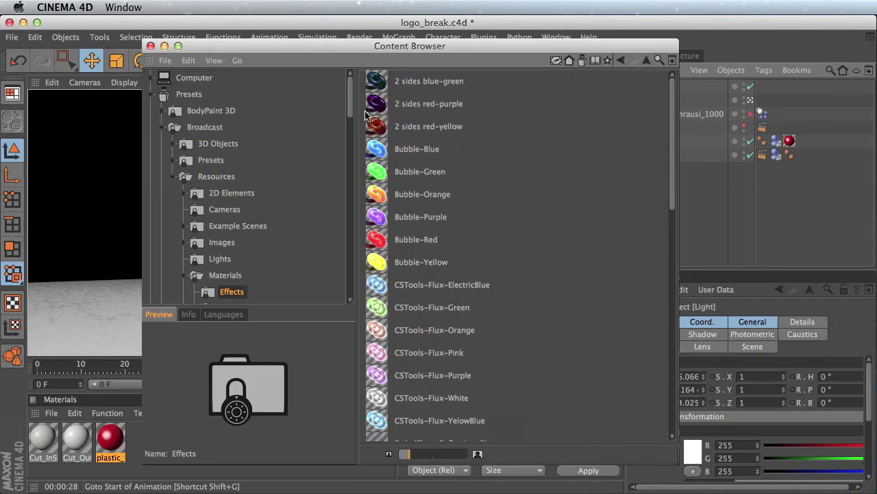
left_click_drag(349, 103, 347, 83)
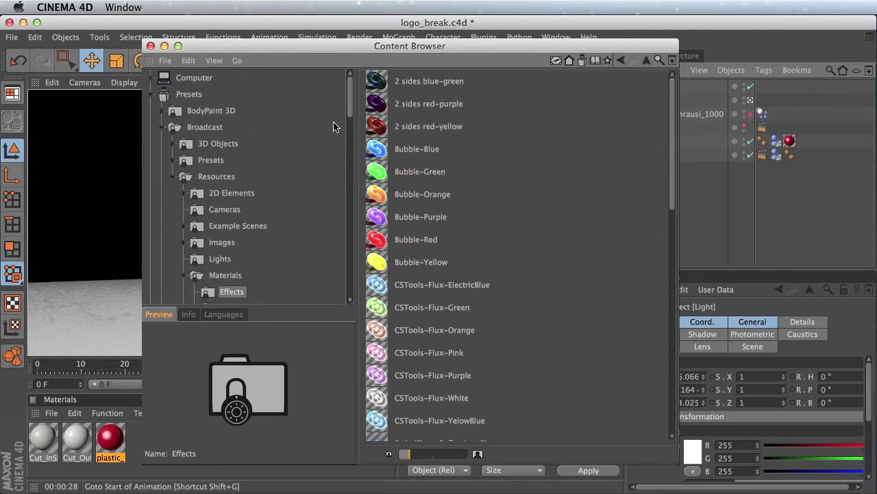
left_click_drag(353, 107, 351, 124)
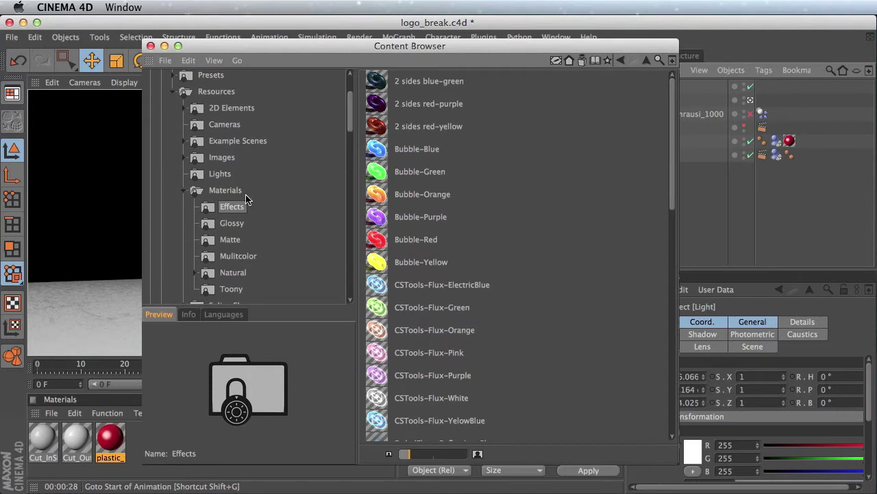
mouse_move(351, 121)
left_mouse_down()
mouse_move(339, 101)
mouse_move(349, 133)
left_mouse_up()
left_click(221, 127)
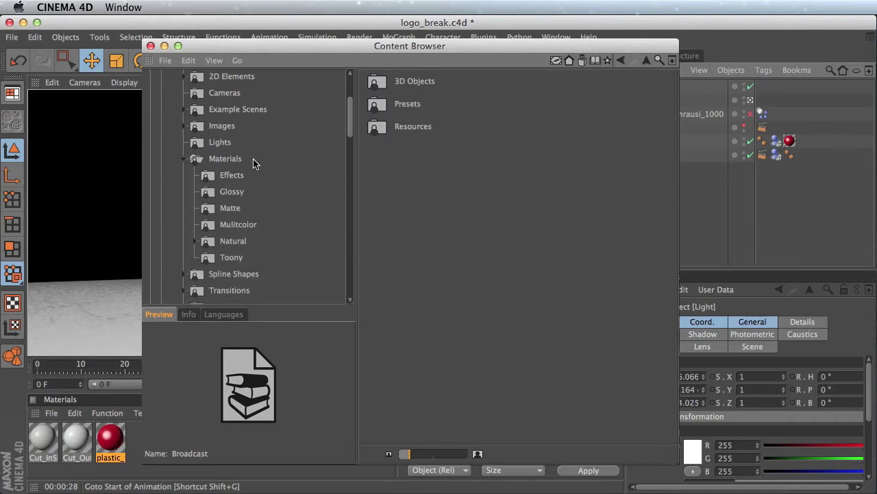
left_click(233, 159)
left_click(240, 176)
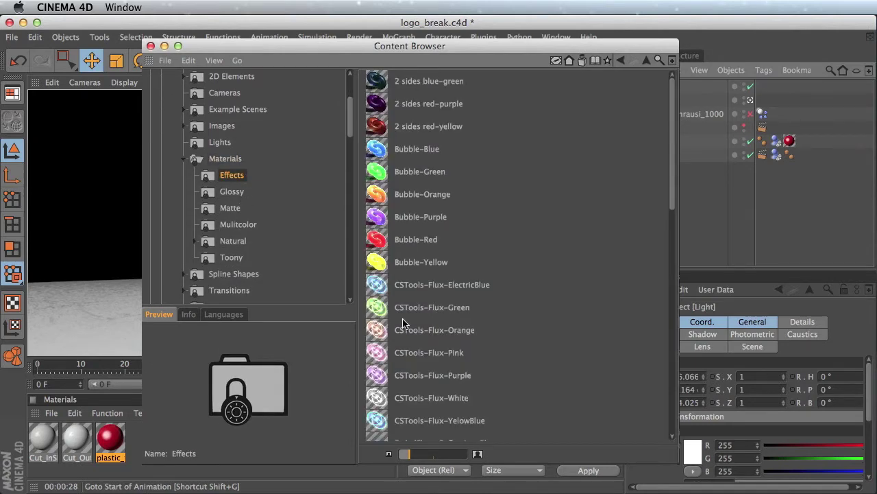
left_click_drag(668, 209, 601, 381)
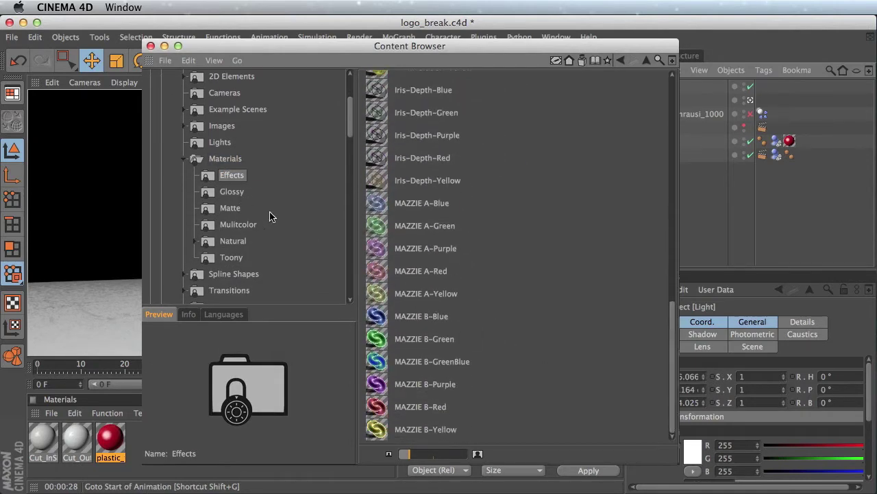
Step: Look through the Glossy, Matte and Natural material folders of the Broadcast preset library, including Ceramic, Concrete, Fabric and Metal
left_click(232, 192)
left_click(239, 207)
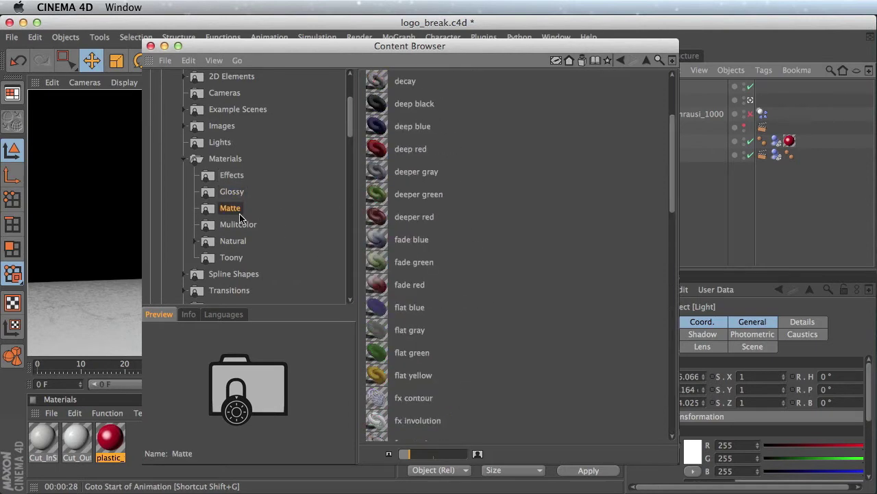
left_click(241, 225)
left_click(235, 244)
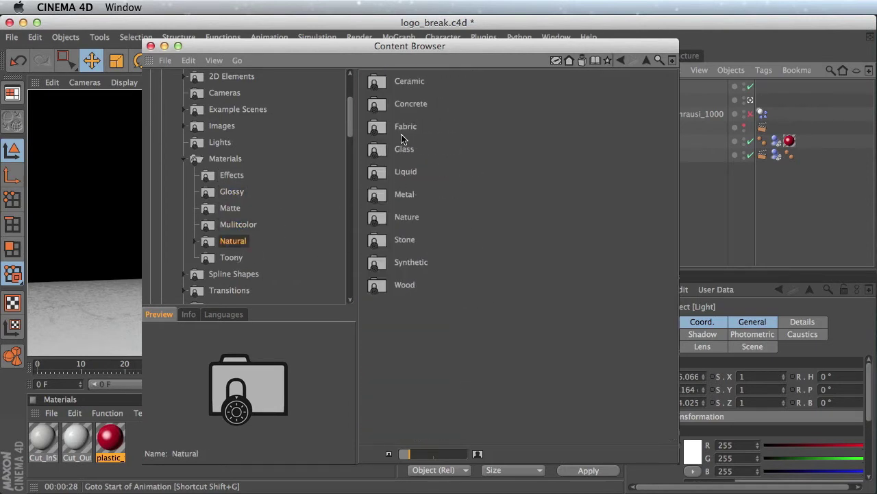
left_click(196, 241)
left_click(233, 257)
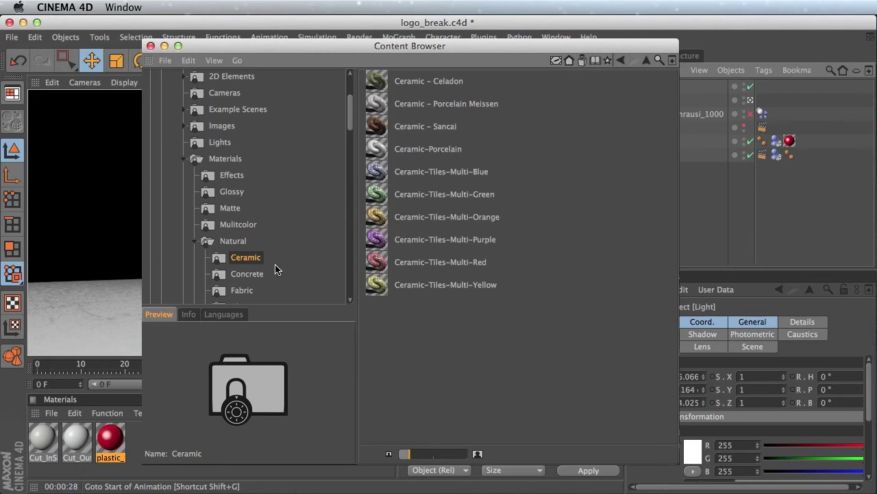
left_click(243, 275)
left_click(241, 292)
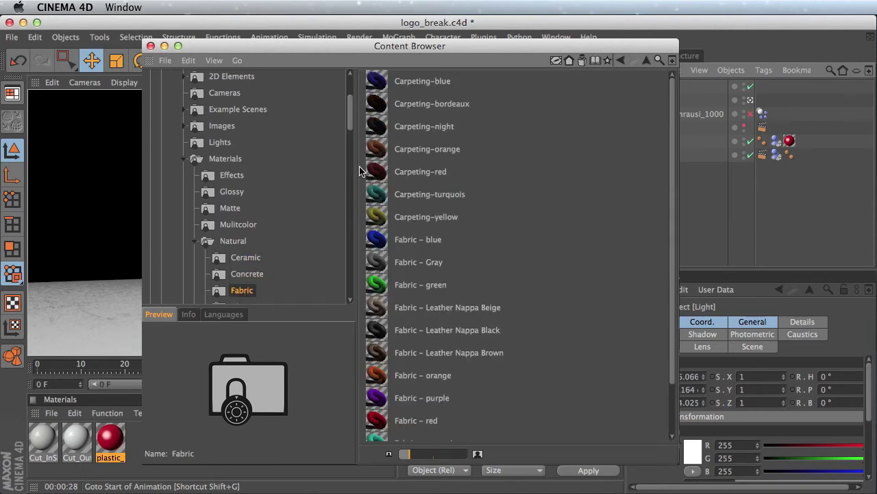
scroll(251, 171, "down", 5)
left_click(244, 164)
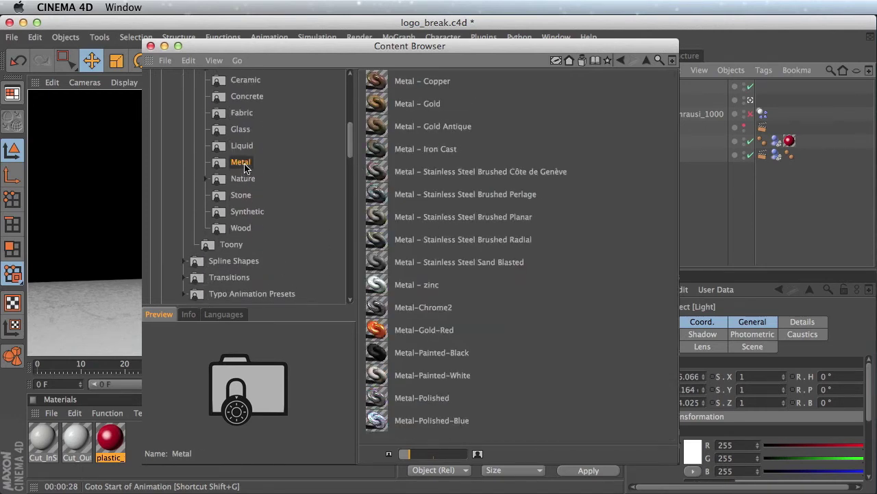
Step: Browse the Misc materials of the Prime library and preview the Wood Prunus (Doors) and Wood Pinus presets
left_click_drag(349, 158, 351, 196)
left_click(199, 129)
left_click(218, 144)
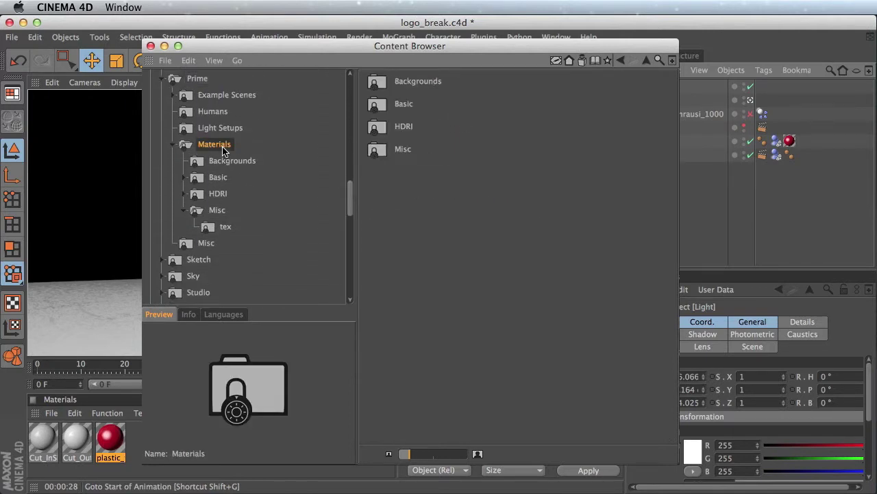
left_click(217, 210)
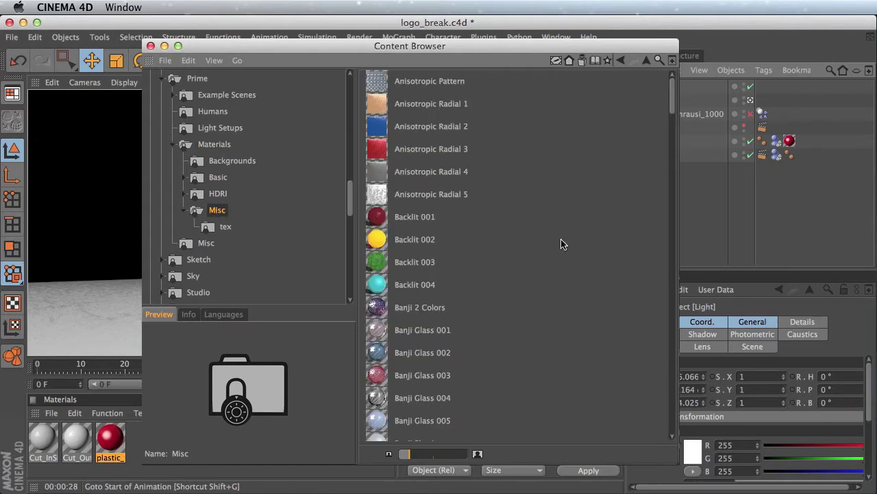
scroll(670, 124, "down", 15)
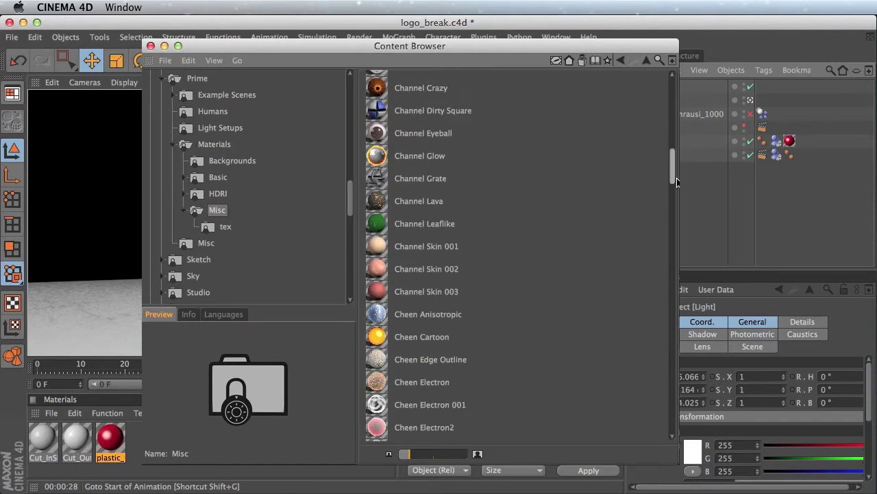
scroll(518, 254, "down", 20)
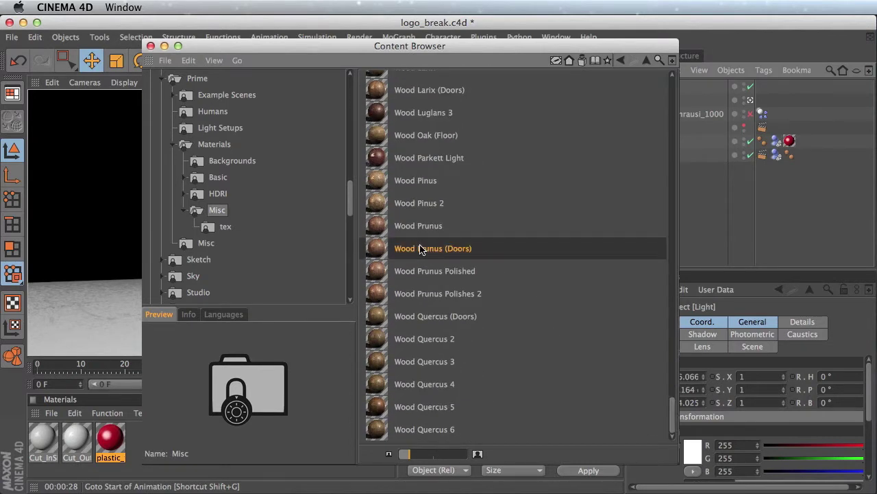
left_click(421, 250)
left_click(414, 177)
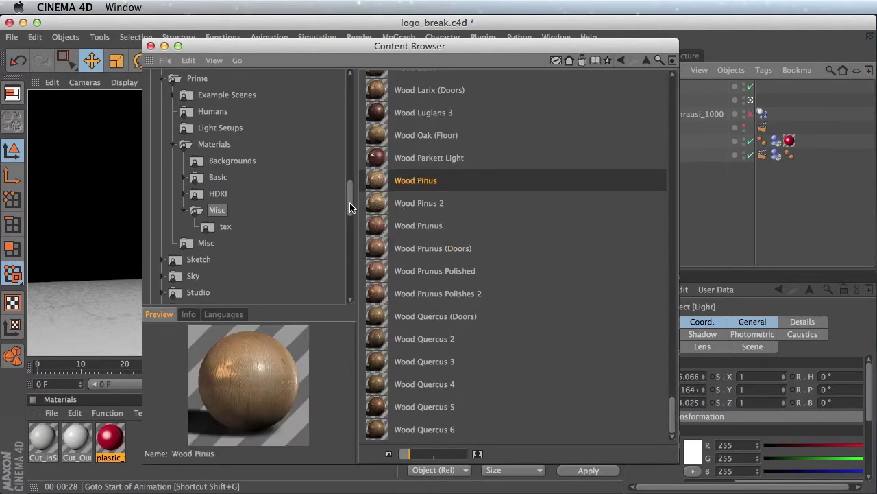
Step: Look through the Bricks, Car Paint and Ceramic materials of the Visualize library, previewing the Glossy Midnight and Glossy Red car paints
scroll(350, 212, "down", 5)
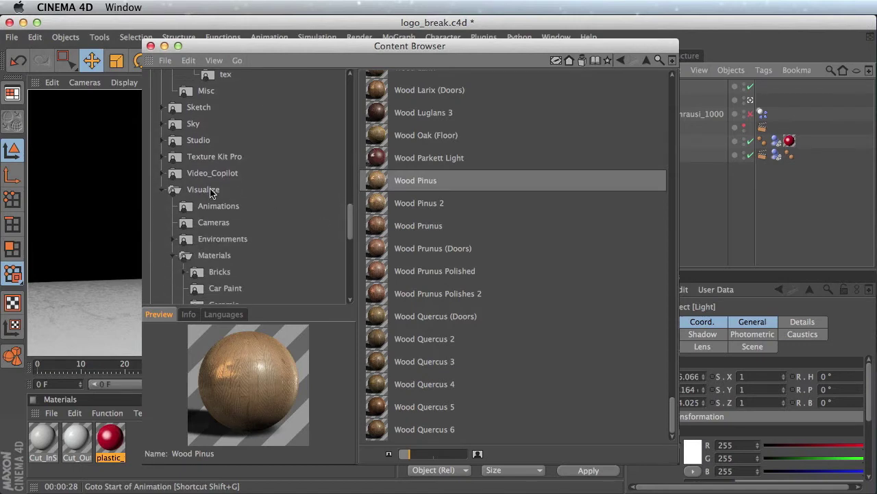
left_click(217, 192)
scroll(355, 233, "down", 3)
left_click(226, 203)
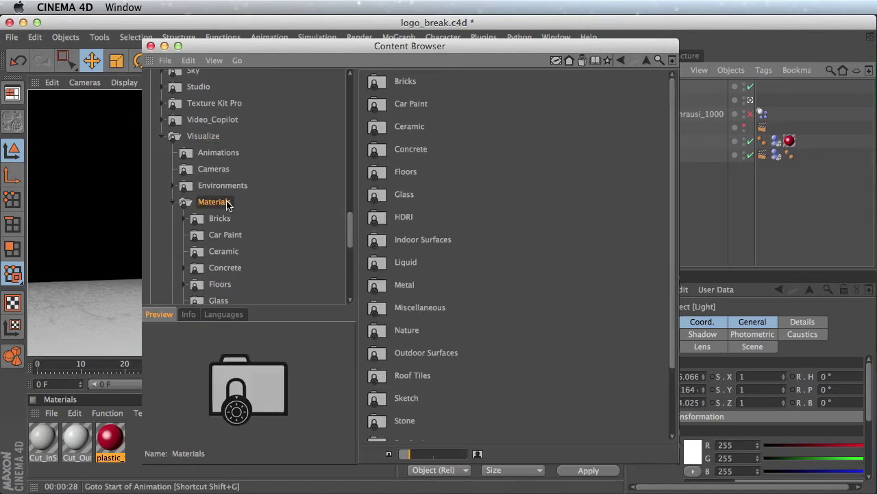
left_click(220, 218)
left_click(387, 217)
left_click(398, 284)
left_click(226, 234)
left_click(427, 264)
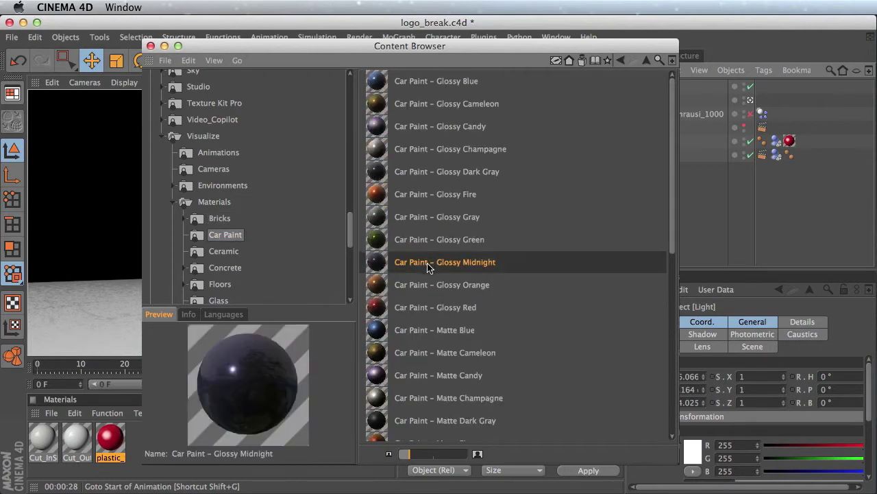
left_click(422, 309)
left_click(224, 252)
Step: Look through the Visualize library's Concrete, Floors, Liquid and Metal materials, previewing Carpet-04-green, Metal - Gold Antique and Metal - Gold
scroll(268, 217, "down", 5)
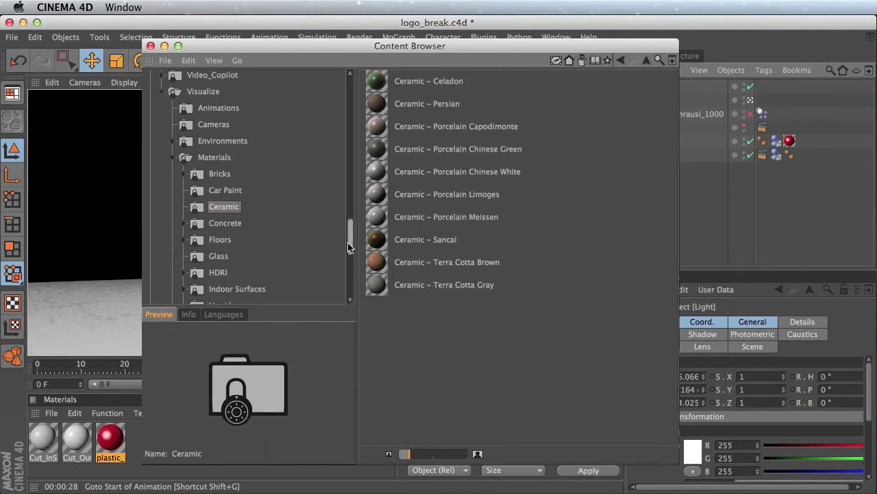
left_click(236, 189)
left_click(227, 203)
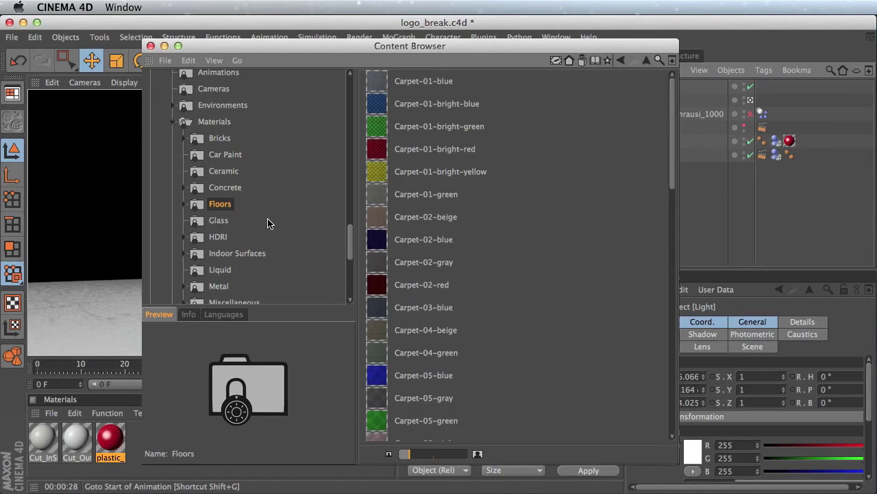
left_click(411, 285)
left_click(420, 353)
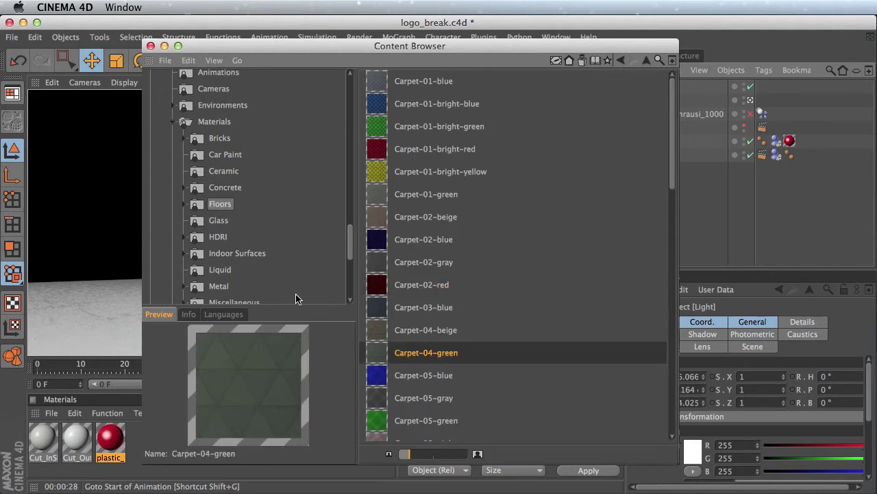
left_click(231, 268)
left_click(418, 262)
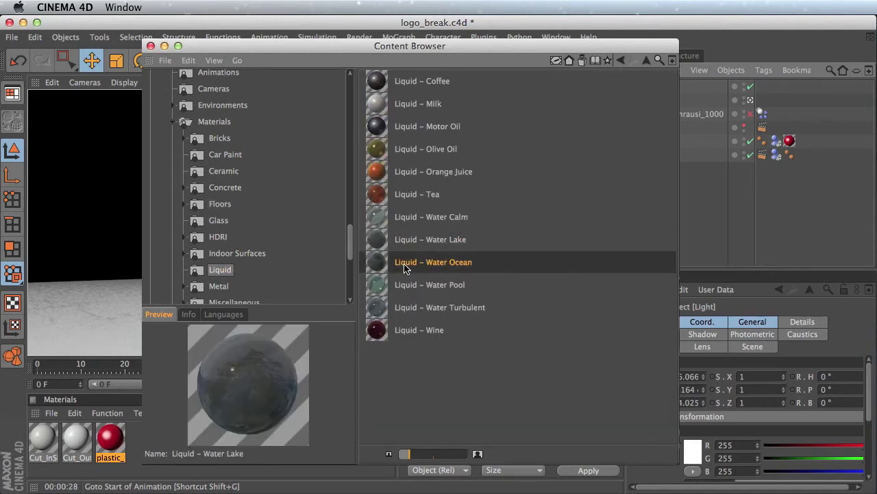
left_click(235, 286)
left_click(370, 263)
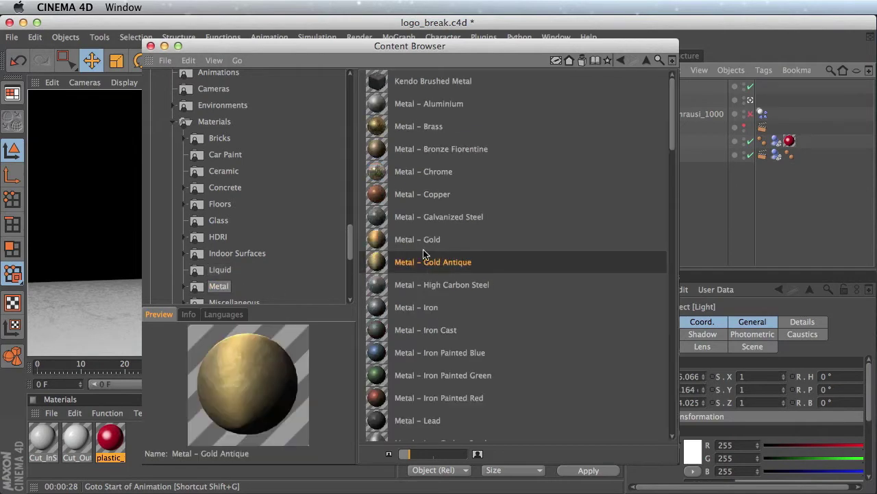
key("Up")
Step: Look through the Wood, Walls, Tiles, Synthetic and Stone material folders of the Visualize library
left_click_drag(351, 253, 353, 282)
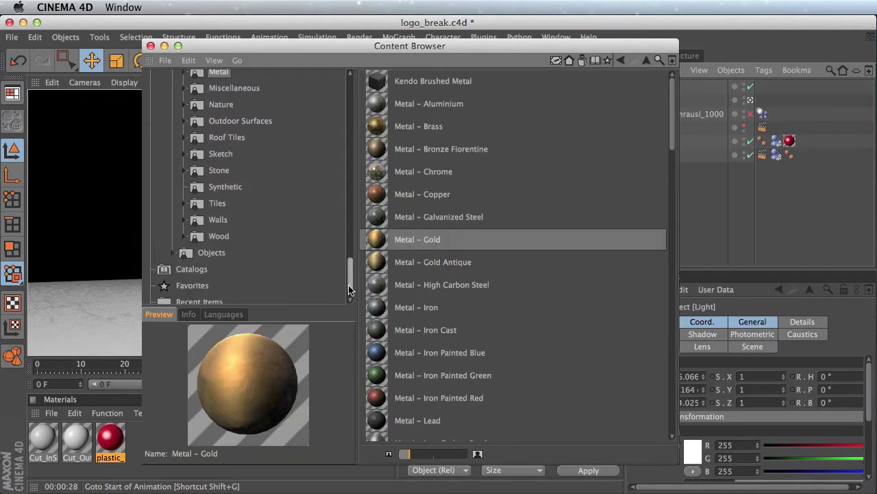
left_click(226, 237)
left_click(226, 220)
left_click(223, 203)
left_click(228, 187)
left_click(230, 172)
left_click(402, 277)
left_click(401, 292)
left_click_drag(351, 267, 351, 260)
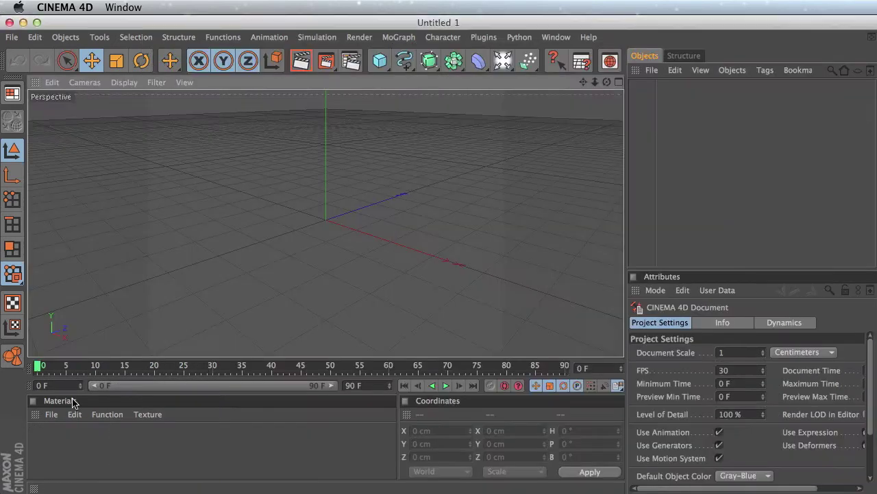
Step: Create a new material in the empty project and open it in the Material Editor
left_click(52, 414)
left_click(79, 429)
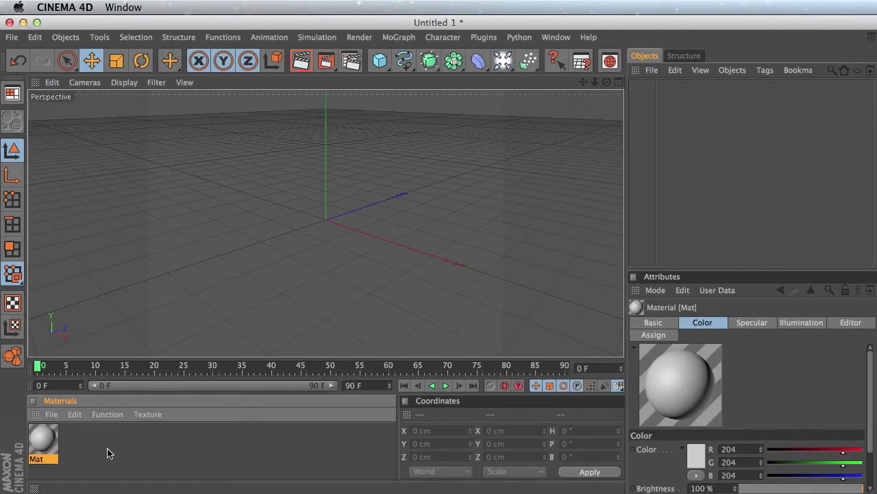
double_click(56, 439)
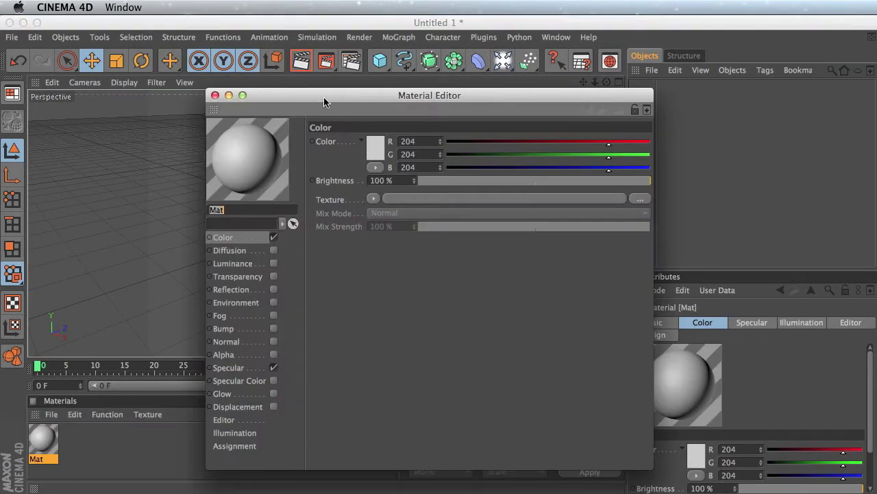
left_click_drag(324, 102, 278, 100)
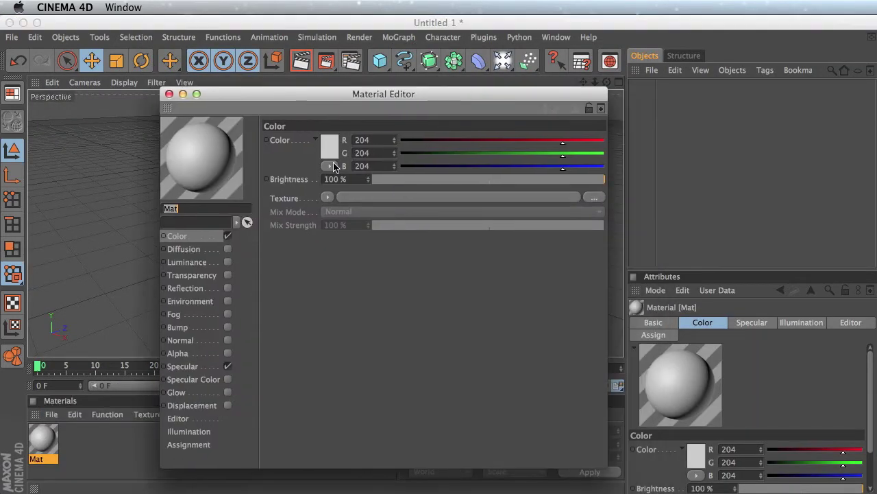
Step: Enable the material's Reflection channel with 44 % brightness, a Fresnel texture and a mix strength of 34 %
left_click(185, 287)
left_click(228, 289)
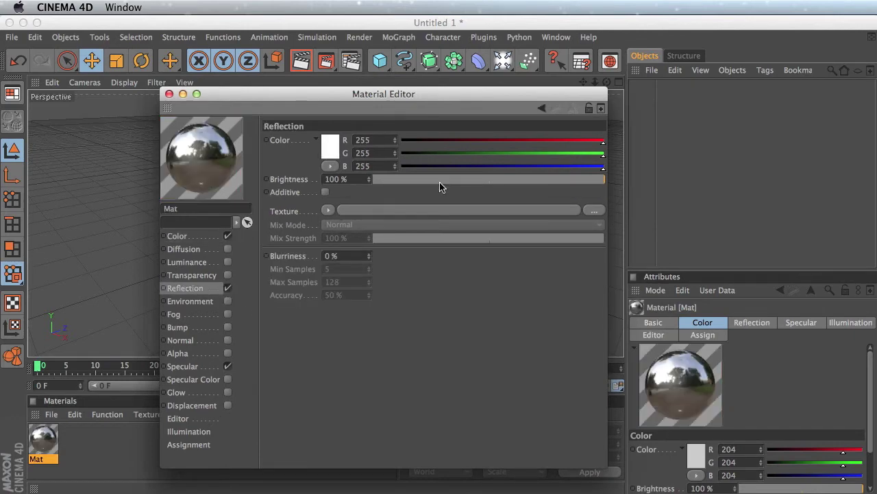
left_click_drag(501, 180, 426, 179)
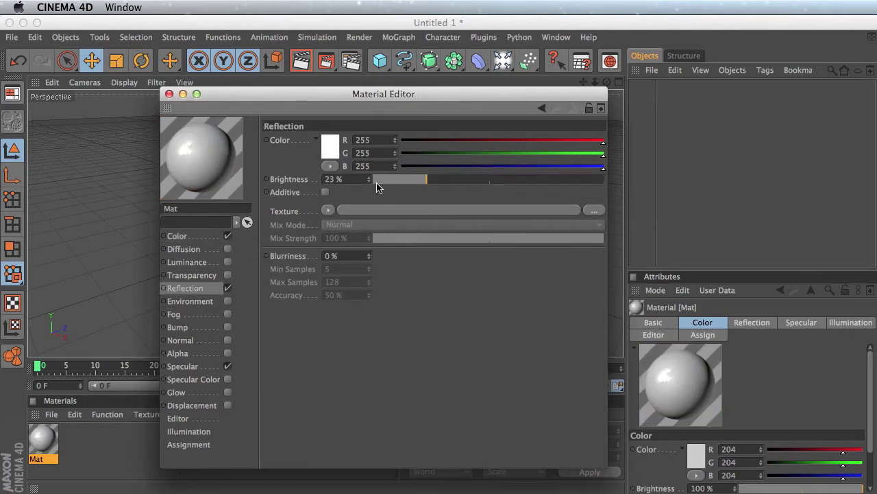
left_click(475, 180)
left_click(327, 210)
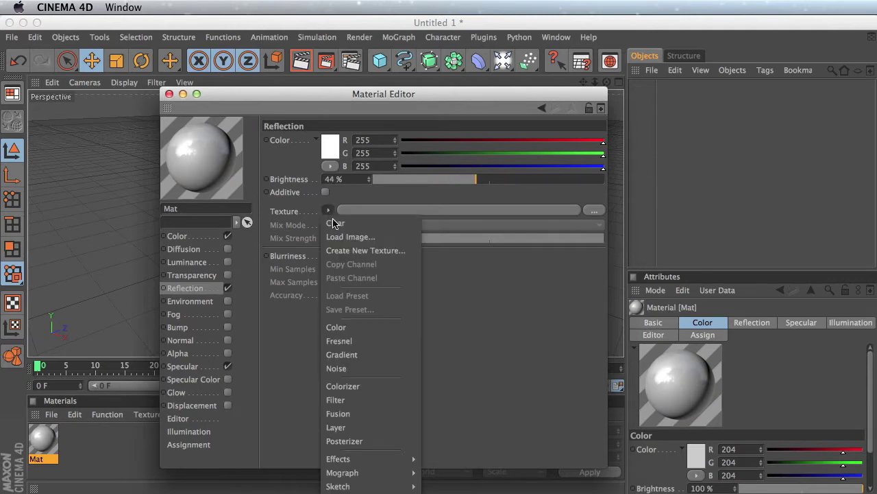
left_click(388, 339)
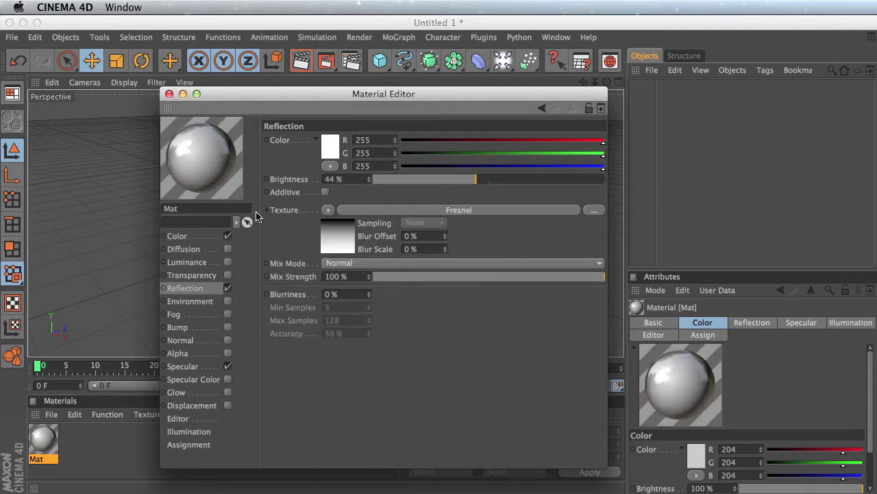
left_click_drag(421, 275, 465, 285)
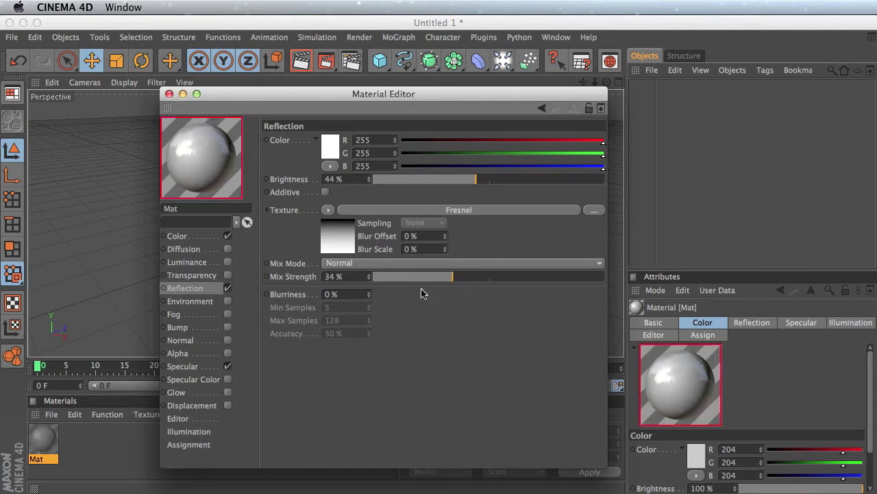
Step: Set the material's colour to pure red (R 255, G 0, B 0) and close the Material Editor
left_click(189, 236)
left_click_drag(552, 146, 615, 153)
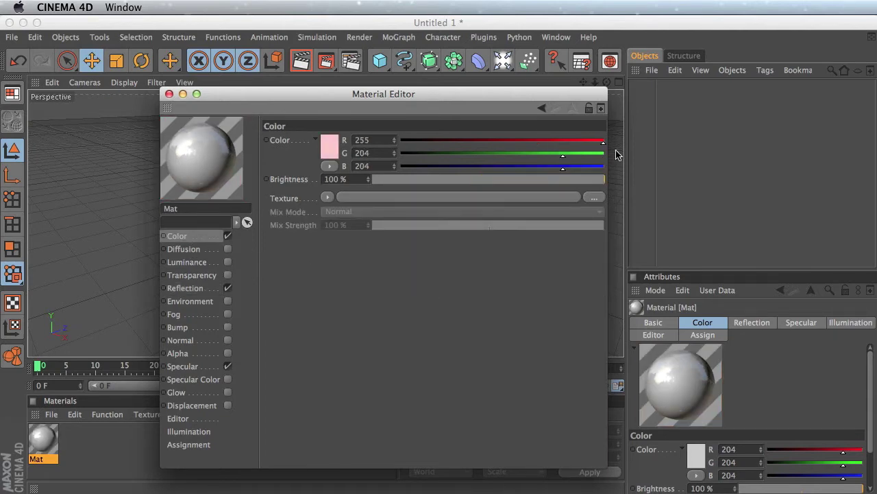
left_click_drag(563, 161, 478, 158)
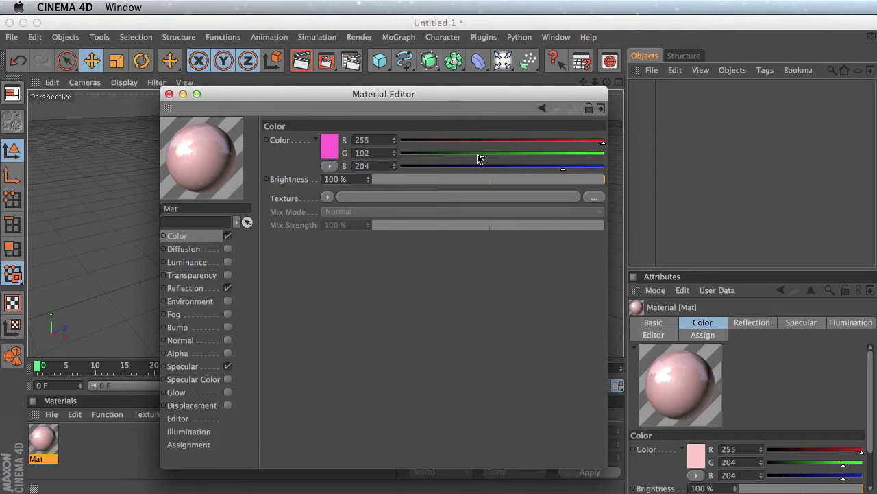
left_click_drag(554, 167, 362, 164)
left_click_drag(478, 157, 401, 157)
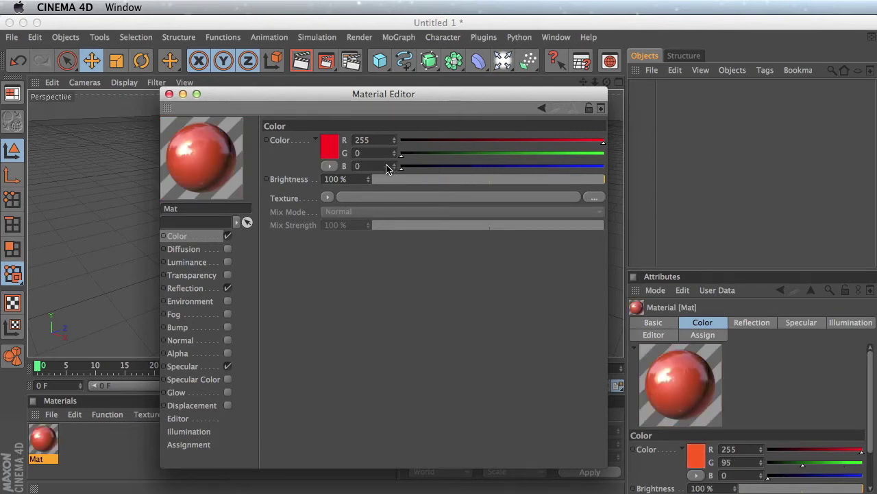
left_click_drag(220, 90, 226, 108)
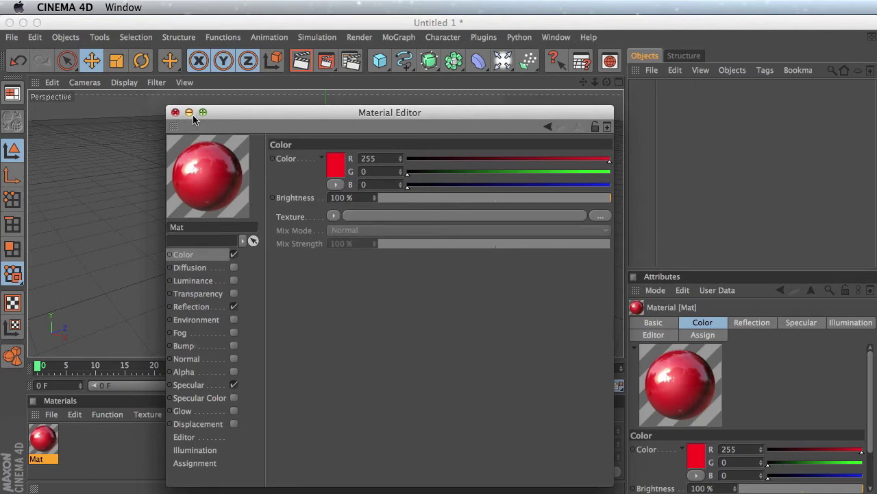
left_click(176, 112)
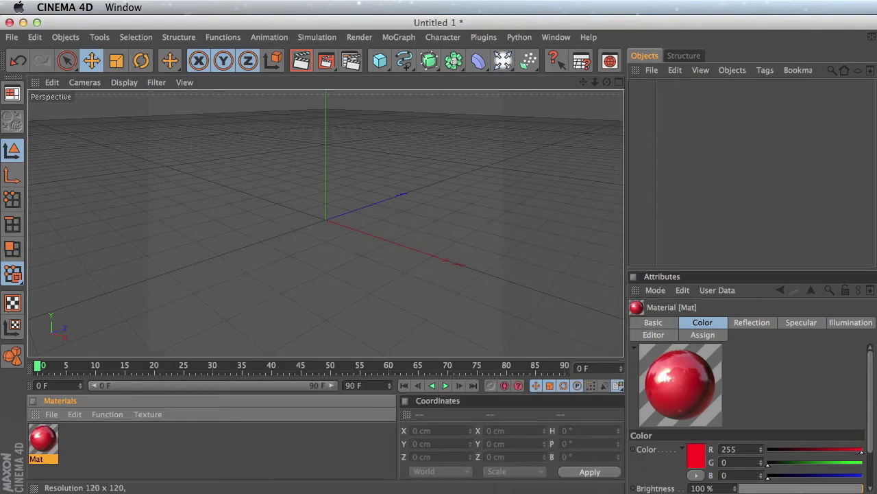
key("super+Tab")
left_click(103, 7)
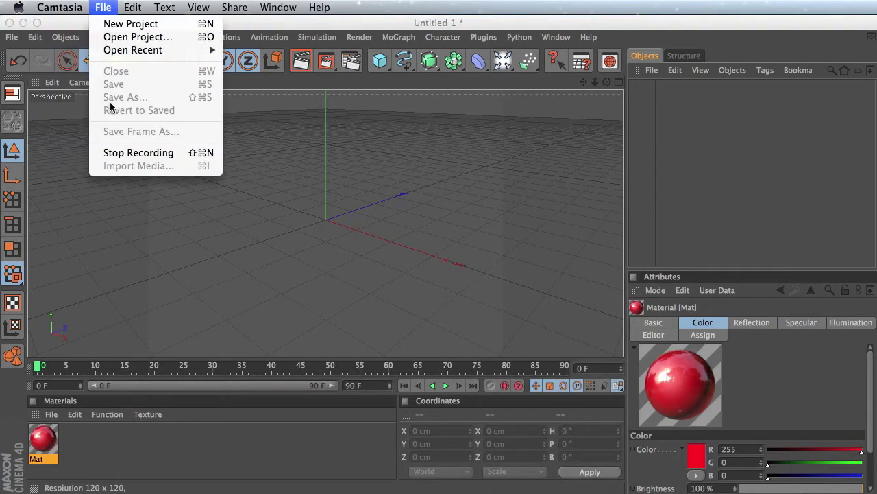
left_click(116, 150)
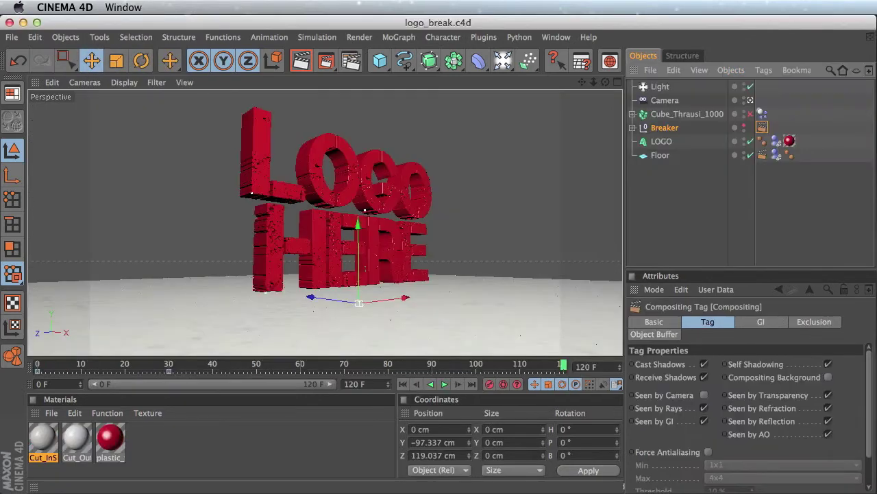
Step: Disable shadow casting and receiving in the Breaker and Floor compositing tags, and turn off Seen by Rays and Seen by GI for the Breaker
left_click(765, 131)
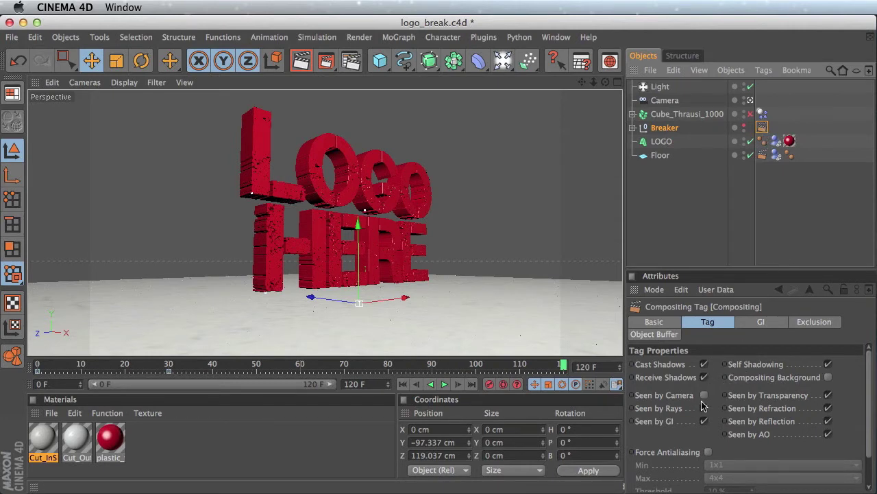
left_click(704, 365)
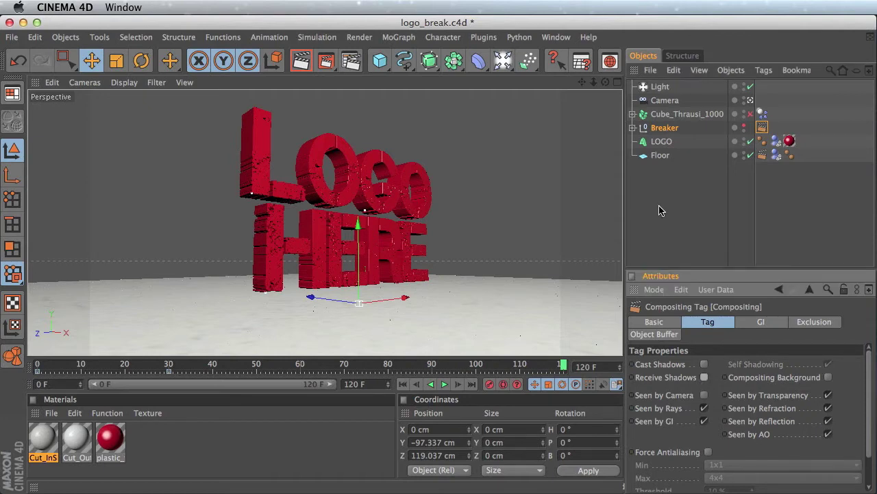
left_click(761, 155)
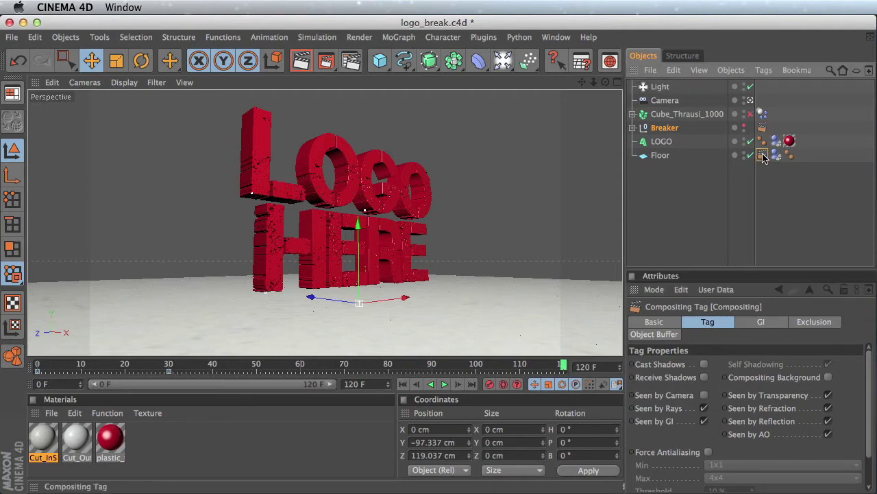
left_click(706, 377)
left_click(704, 364)
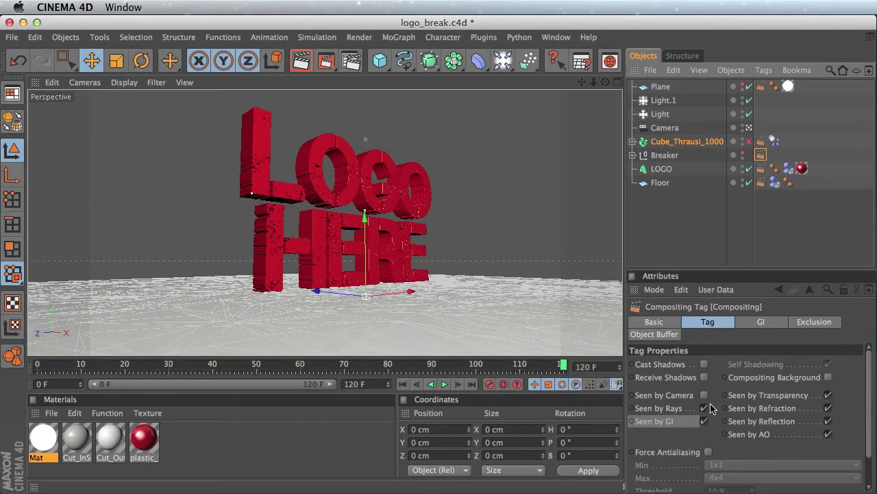
left_click(704, 409)
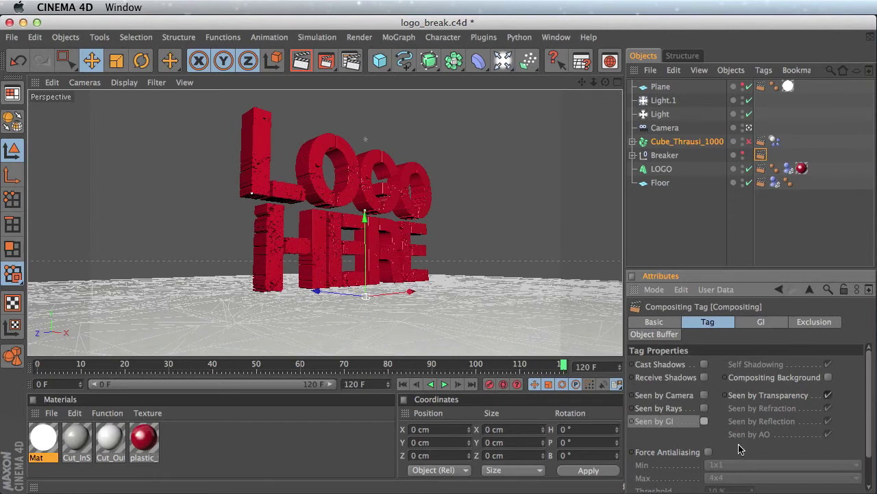
left_click(761, 183)
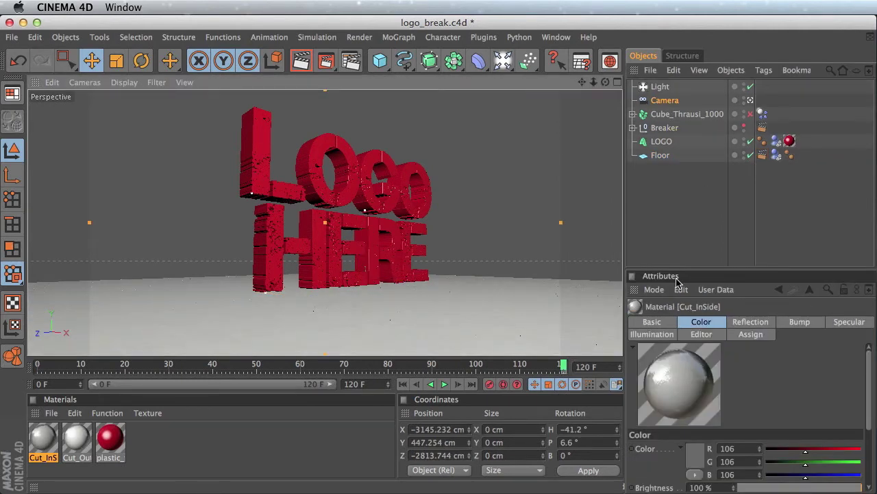
Step: Return to the first frame, select the LOGO text and switch the viewport display to Lines
left_click(405, 384)
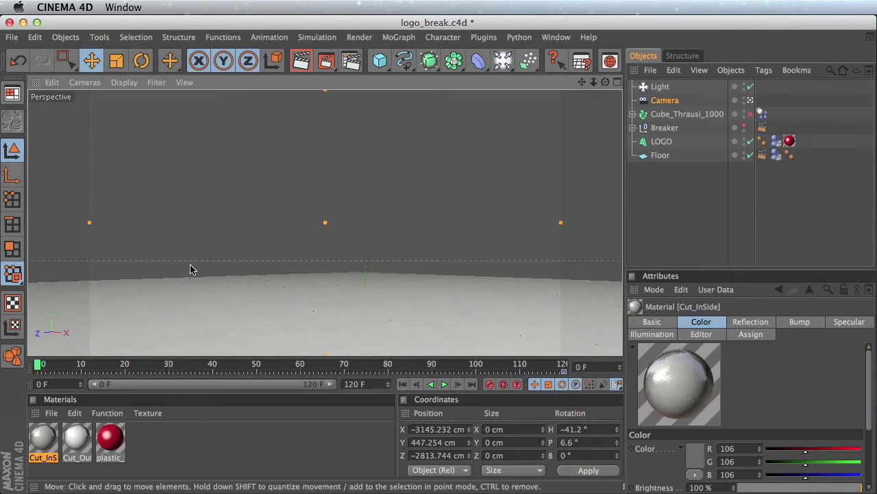
left_click(664, 143)
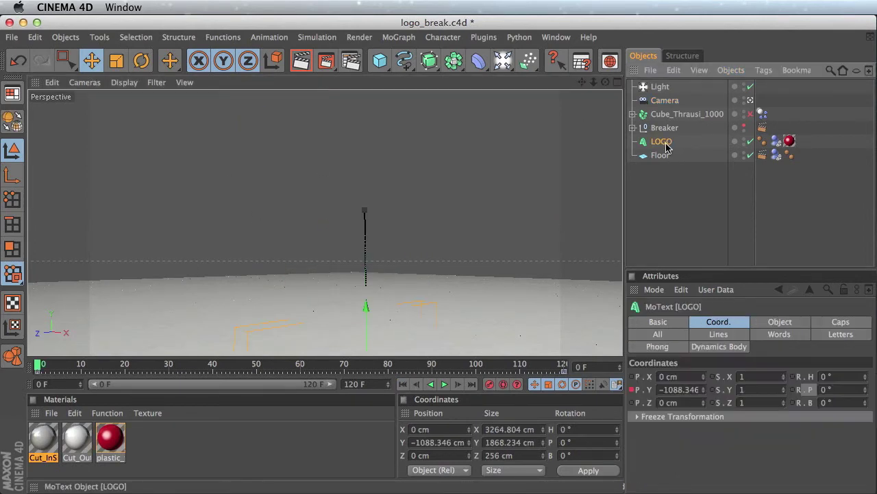
left_click(118, 83)
left_click(182, 232)
Step: Orbit and pan the camera to look down on the LOGO below the floor, at about heading -136.3° and pitch -42.7°
left_click_drag(521, 261, 508, 284, "alt")
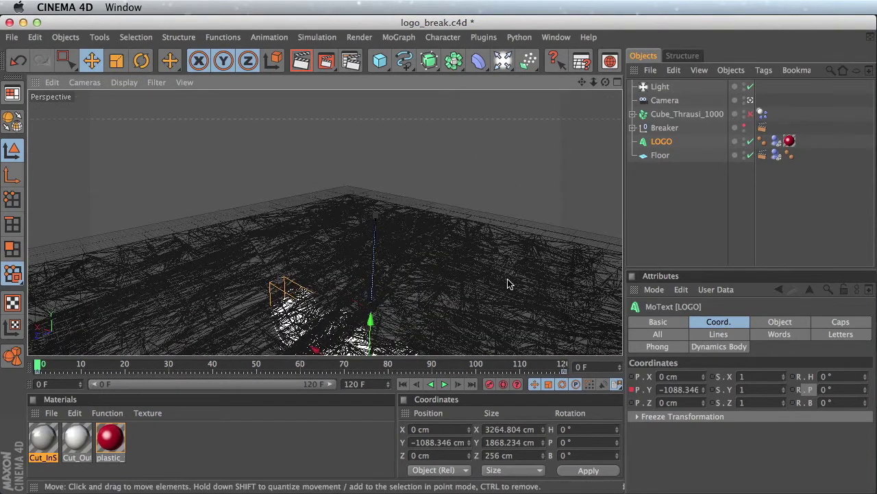
left_click_drag(582, 83, 569, 14)
left_click_drag(546, 189, 553, 244, "alt")
left_click_drag(582, 83, 555, 104)
mouse_move(546, 171)
left_mouse_down("alt")
mouse_move(547, 185)
mouse_move(547, 163)
mouse_move(547, 177)
left_mouse_up("alt")
left_click_drag(582, 82, 574, 41)
left_click_drag(548, 168, 555, 175, "alt")
left_click_drag(583, 84, 591, 86)
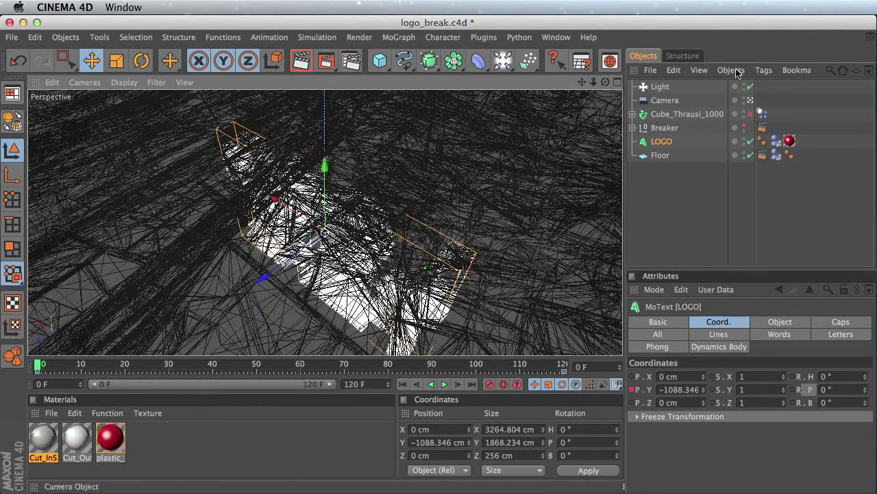
Step: Record keyframes for the Camera's X, Y and Z position and its rotation at frame 0
left_click(665, 101)
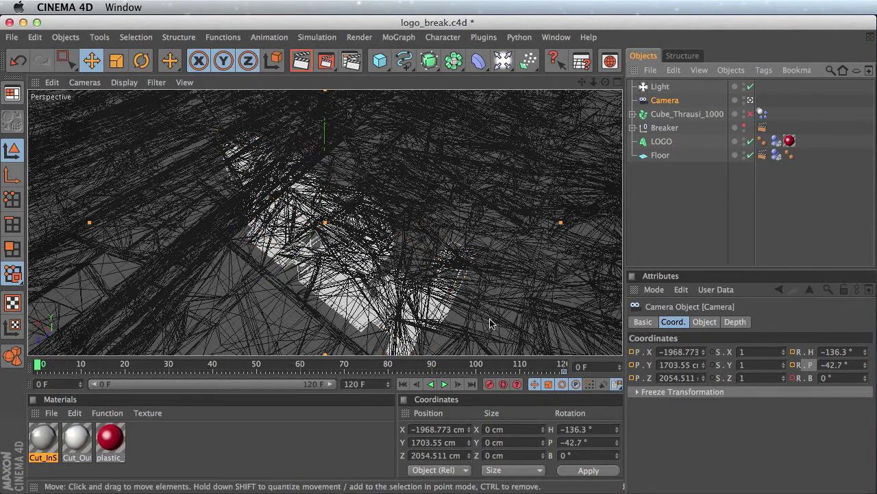
left_click(632, 353, "ctrl")
left_click(631, 365, "ctrl")
left_click(631, 378, "ctrl")
left_click(793, 352, "ctrl")
left_click(793, 364, "ctrl")
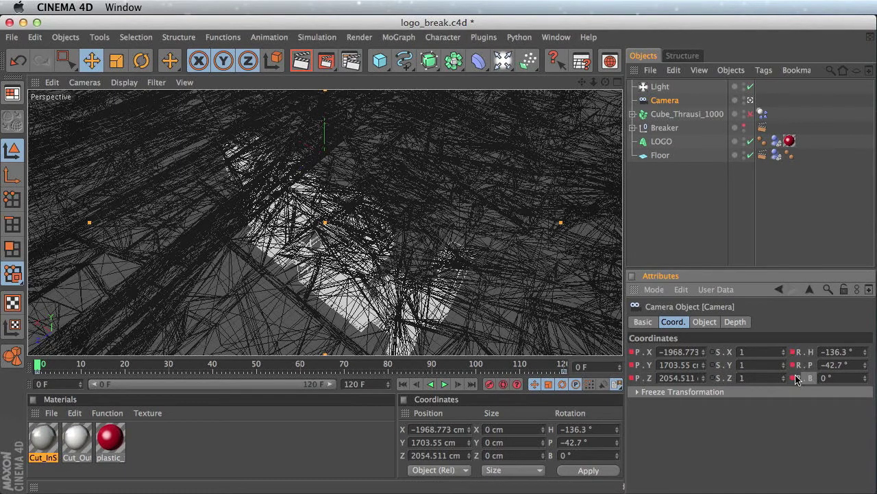
Step: Scrub through the timeline to preview the keyframed camera move and return to frame 0
left_click_drag(41, 367, 575, 377)
left_click_drag(490, 383, 2, 389)
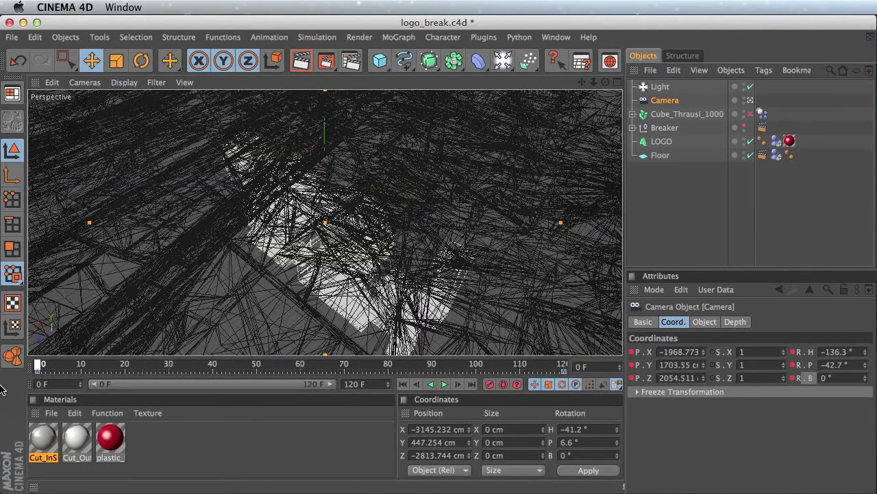
left_click_drag(106, 397, 3, 373)
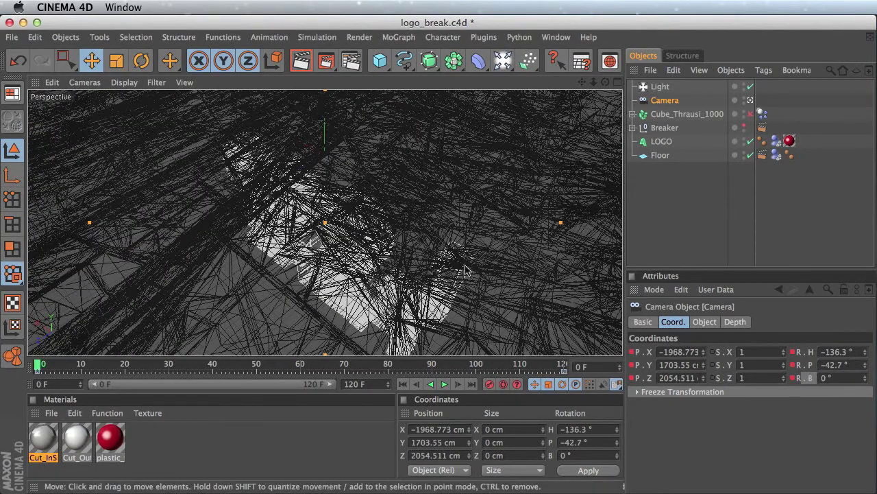
left_click_drag(55, 367, 274, 365)
left_click_drag(2, 363, 2, 362)
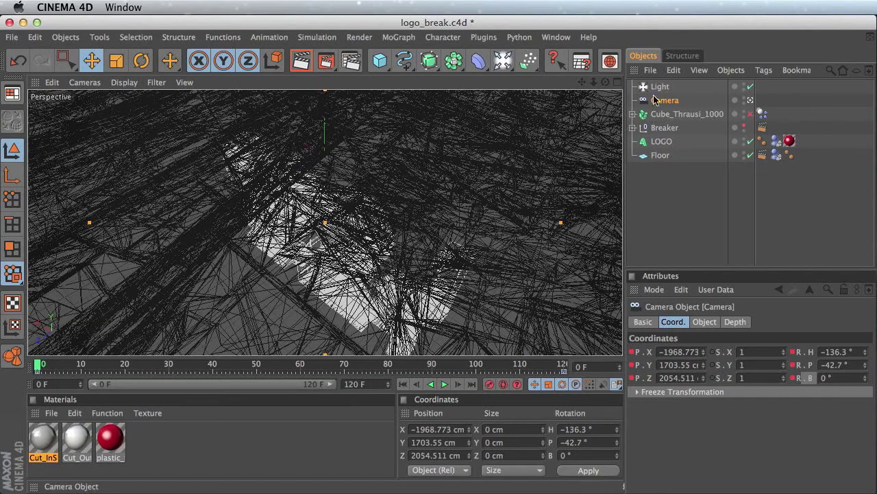
Step: Reframe the camera around the LOGO to about heading -128.3° and pitch -34.8°, and update its position and rotation keyframes at frame 0
left_click_drag(581, 82, 602, 93)
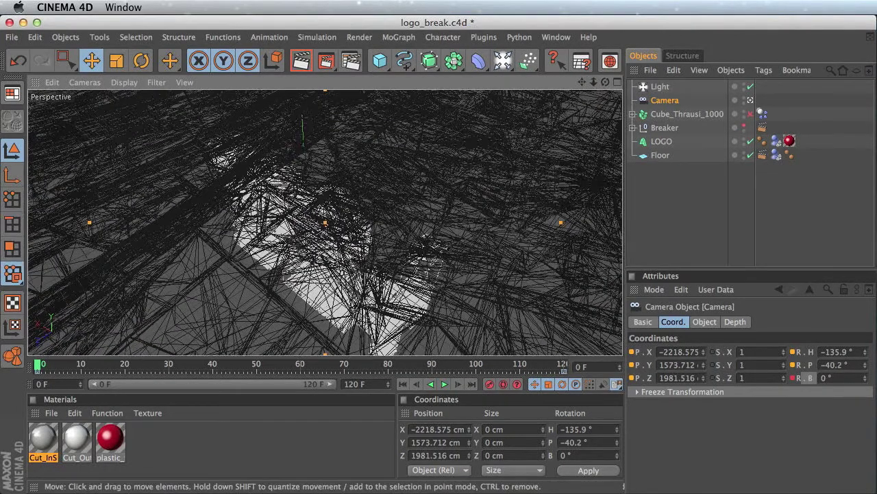
left_click(660, 142)
left_click_drag(605, 81, 593, 72)
left_click(665, 101)
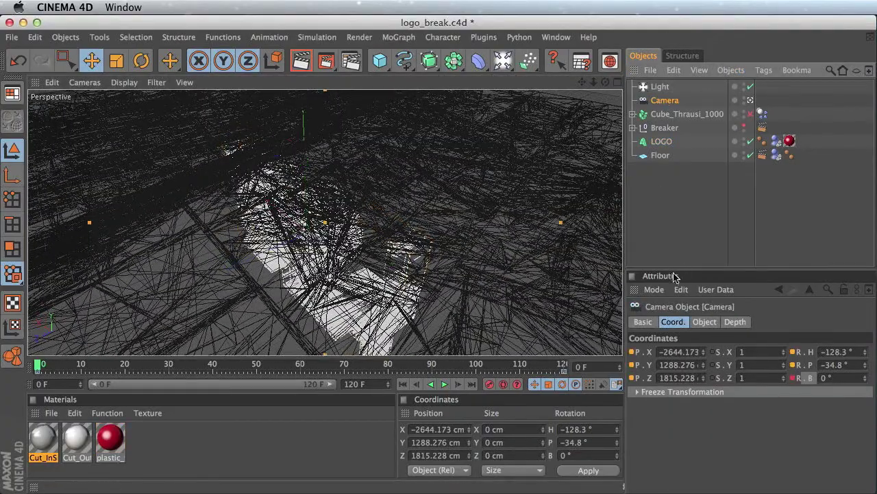
left_click(793, 353, "ctrl")
left_click(793, 365, "ctrl")
left_click(632, 352, "ctrl")
left_click_drag(40, 365, 489, 376)
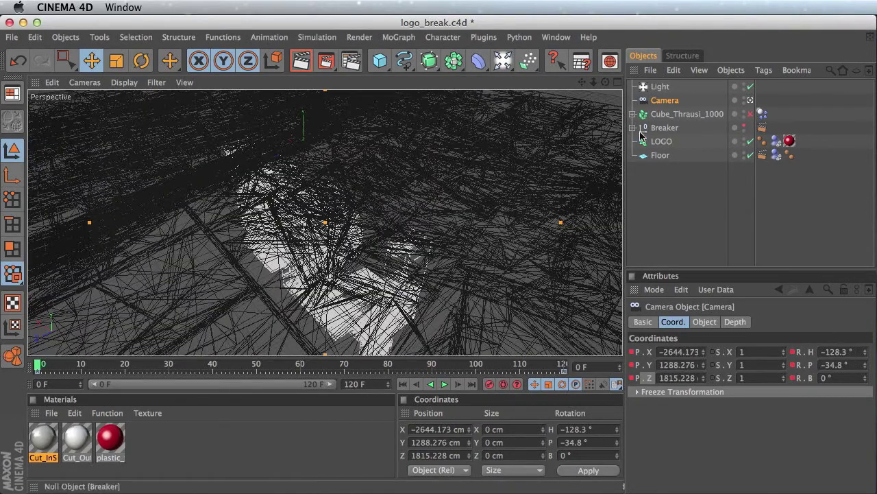
Step: Pan the camera to about X -2574, Y 1151, Z 2057 cm, update its position keyframes at frame 0 and scrub the animation
left_click(661, 141)
left_click_drag(582, 82, 609, 75)
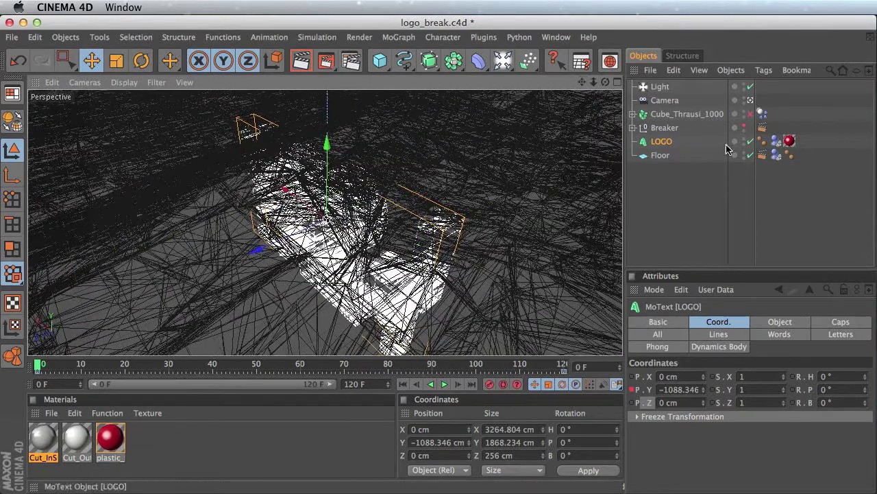
left_click(664, 101)
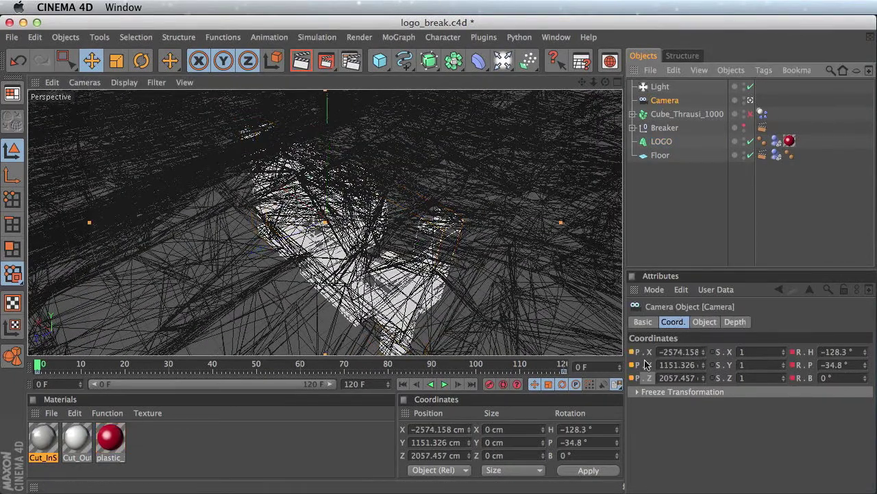
left_click(632, 352, "ctrl")
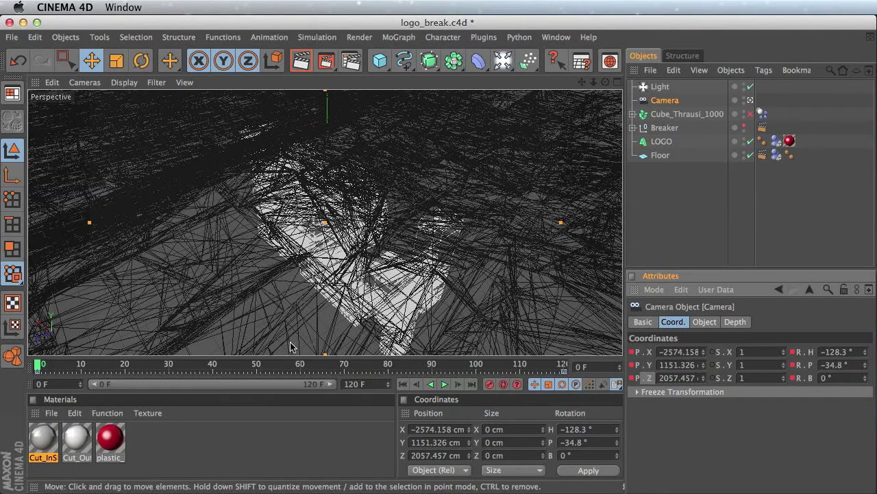
left_click_drag(70, 370, 609, 389)
left_click_drag(563, 368, 39, 364)
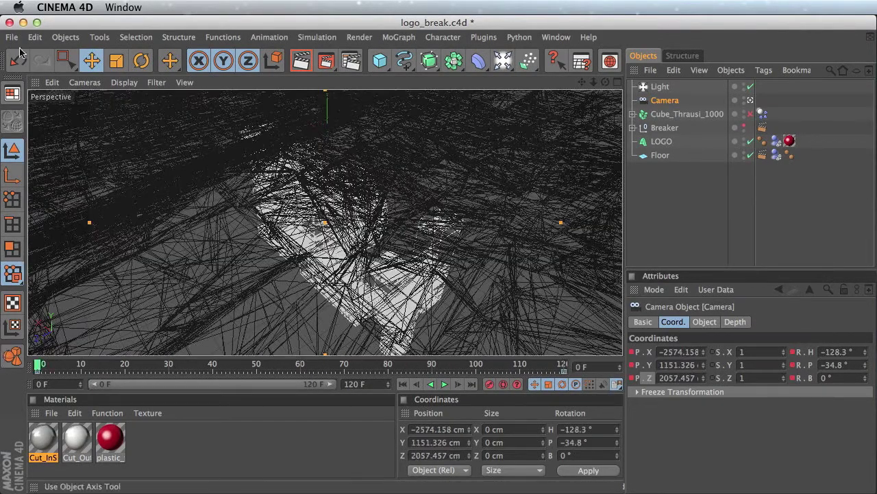
Step: Switch the viewport to Gouraud Shading to play back the animation, and save the project at the last frame
left_click(133, 84)
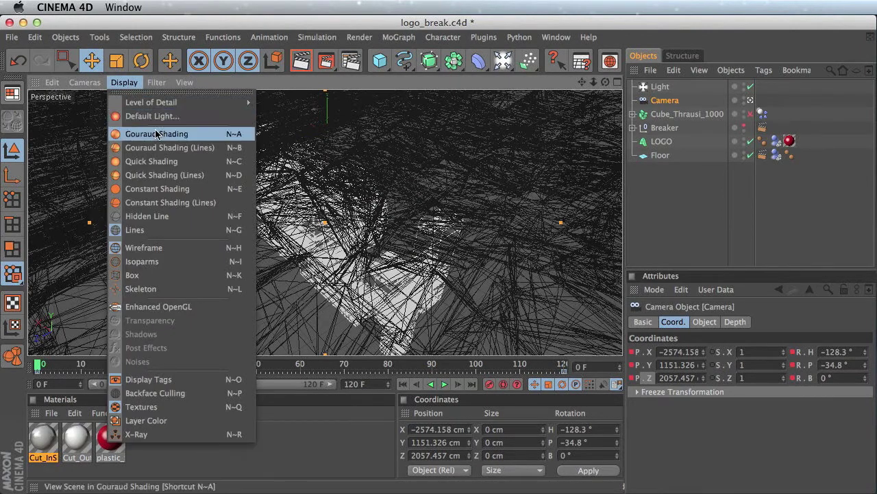
left_click(157, 132)
left_click(445, 384)
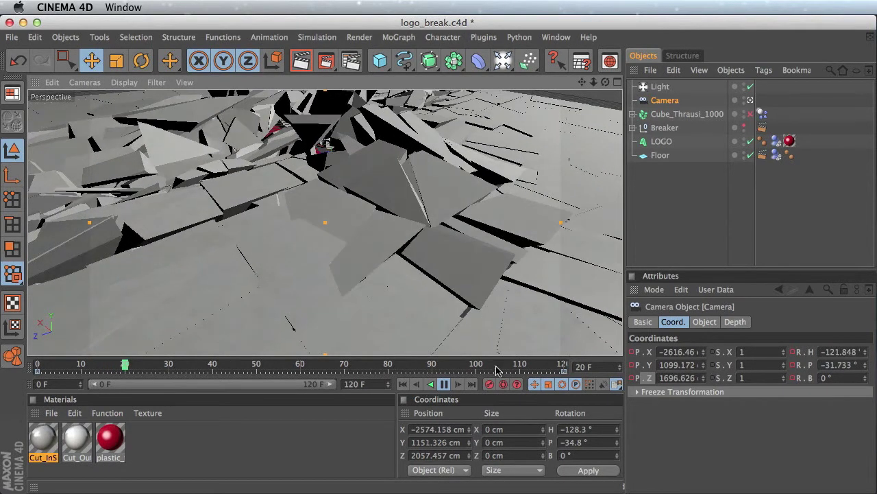
left_click(445, 385)
left_click(404, 384)
left_click(476, 385)
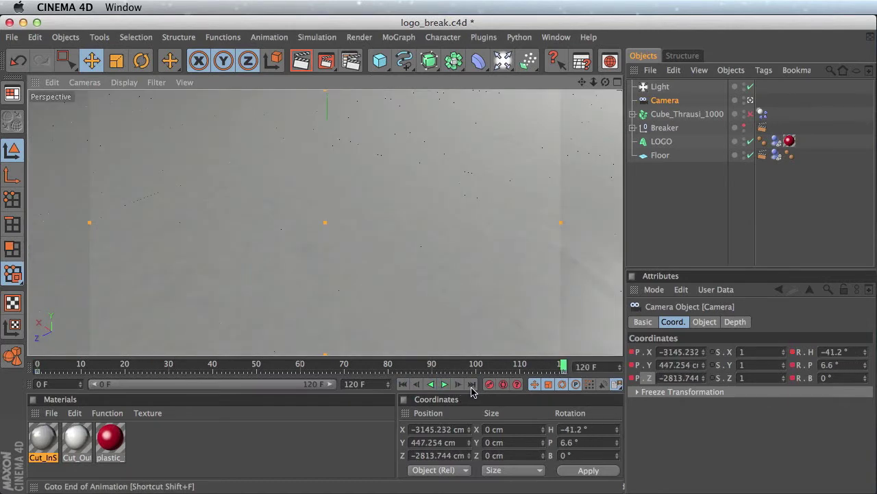
left_click(11, 37)
left_click(50, 143)
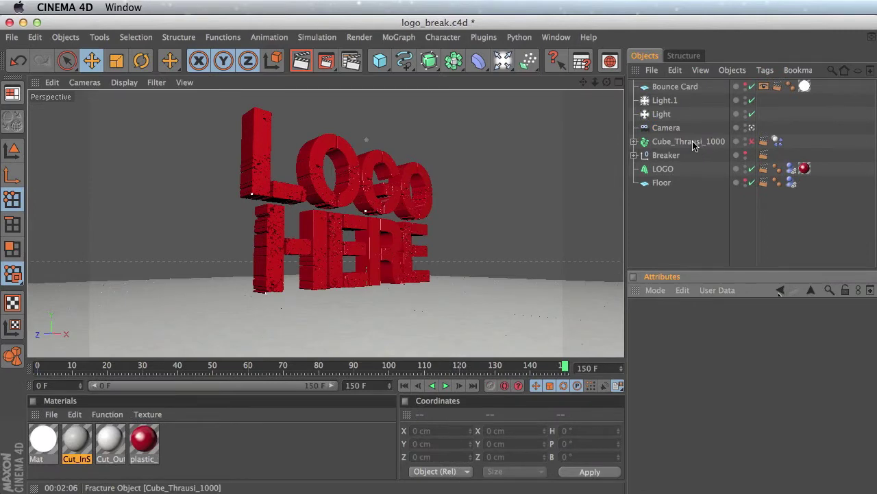
Step: Bake the dynamics simulation into the cache of the Cube_Thrausi_1000 object's Dynamics Body tag
left_click(694, 142)
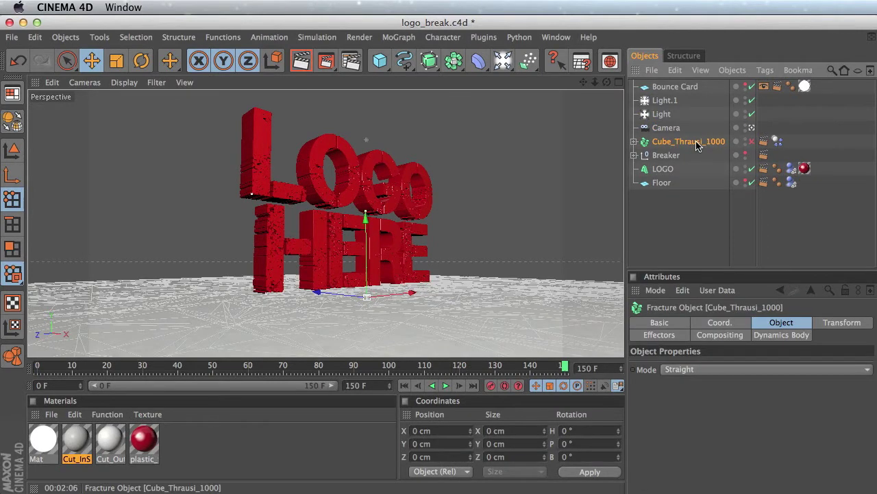
left_click(777, 142)
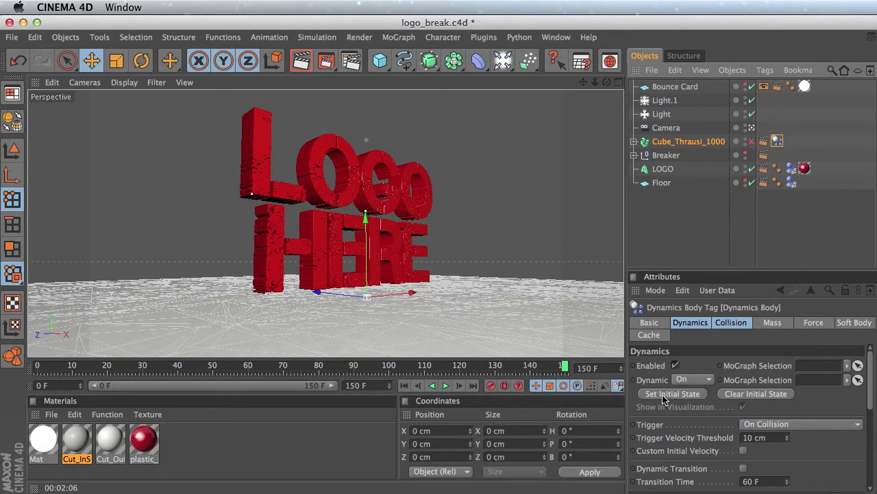
left_click(651, 335)
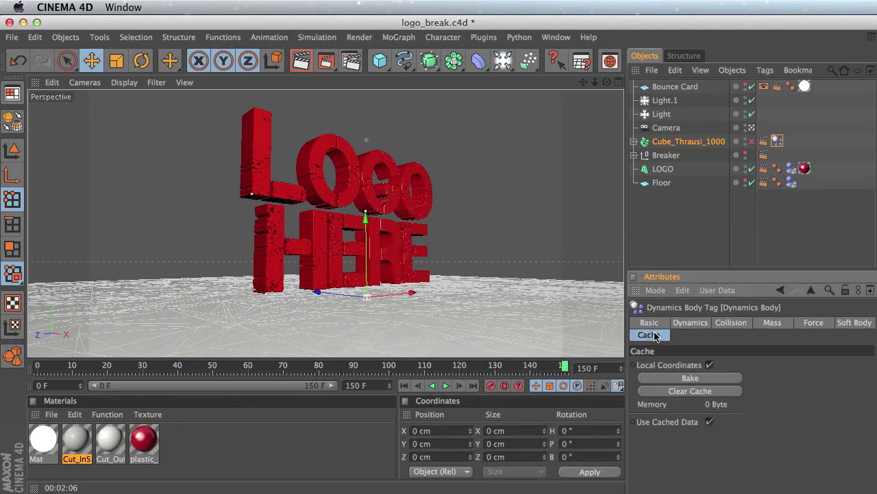
left_click(709, 379)
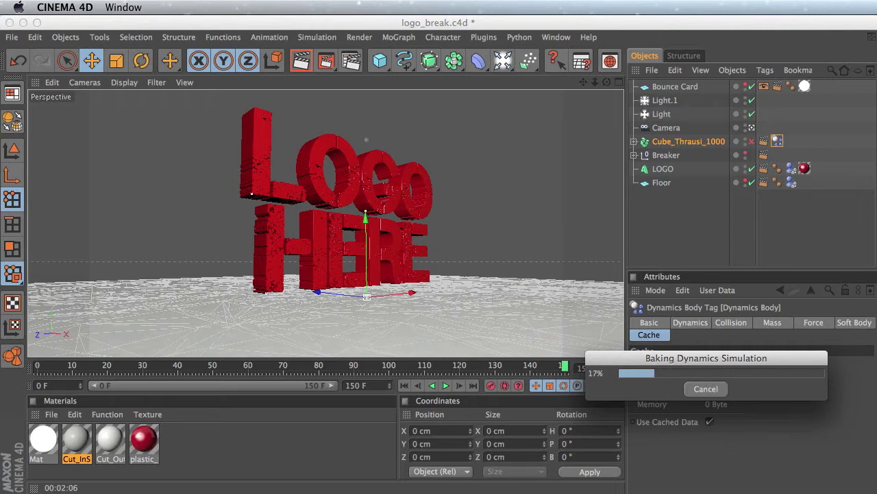
key("super+shift+2")
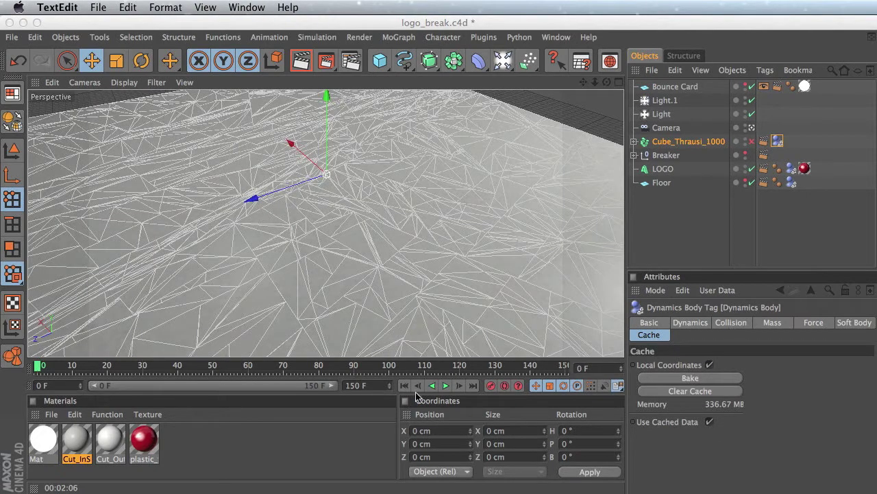
Step: Play back the baked simulation to check the shattering floor, and go to the end of the animation
left_click(445, 385)
left_click(445, 386)
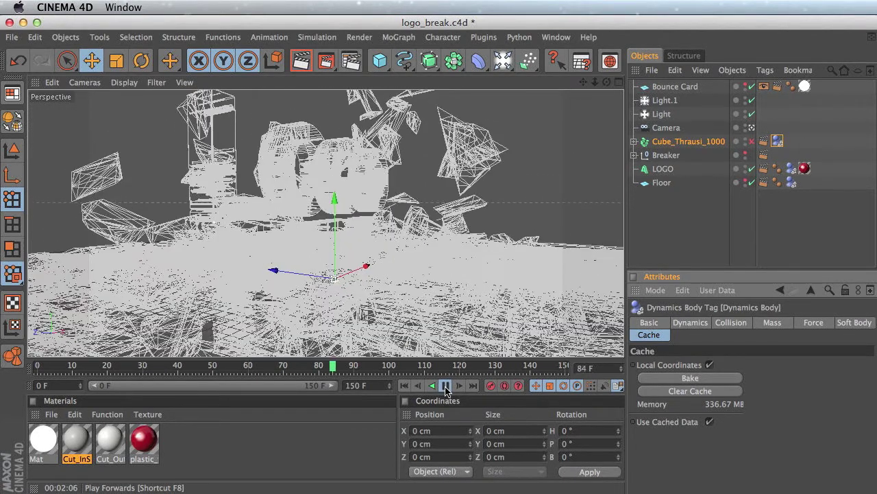
left_click(446, 386)
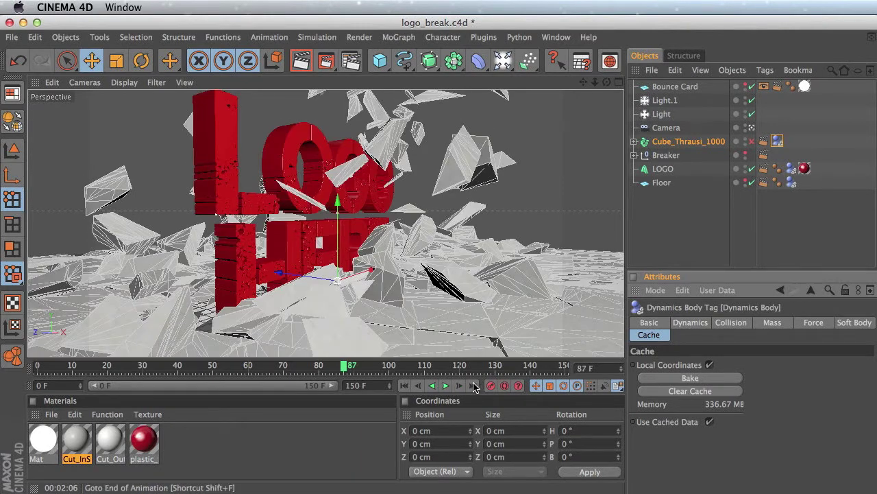
left_click(473, 386)
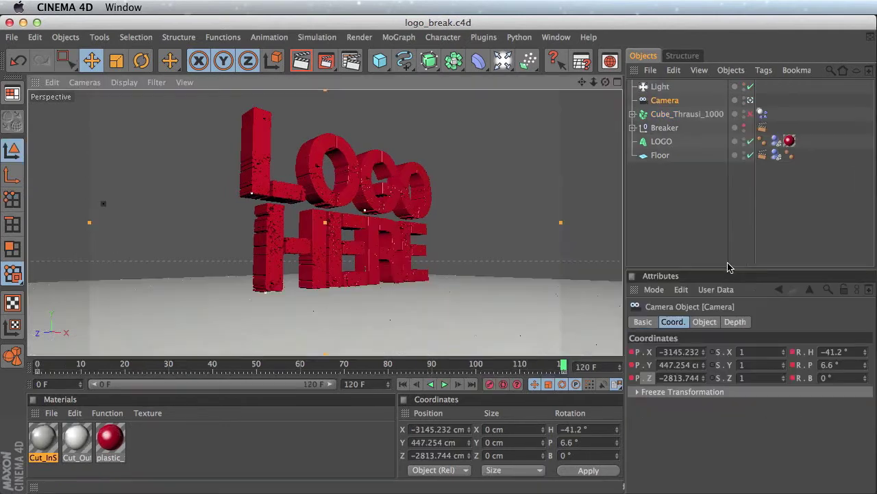
Step: Add the Ambient Occlusion and Global Illumination effects to the render settings
left_click(351, 60)
key("super+Tab")
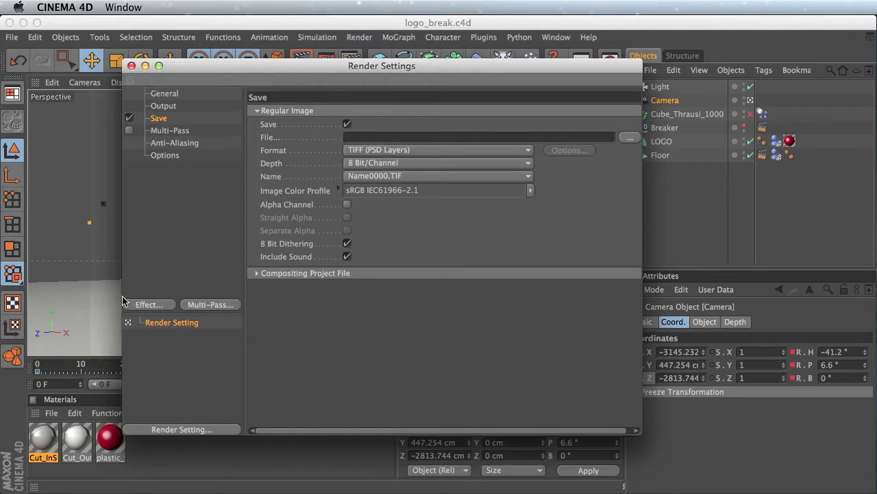
left_click(134, 304)
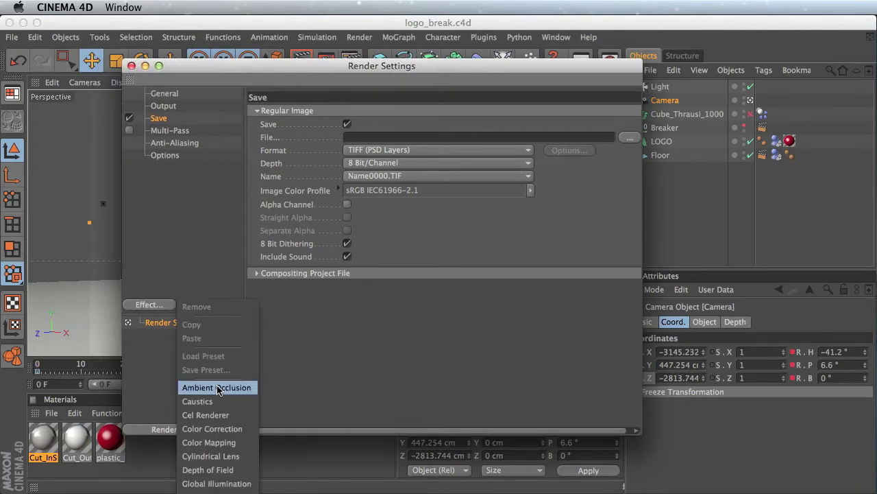
left_click(218, 388)
left_click(156, 308)
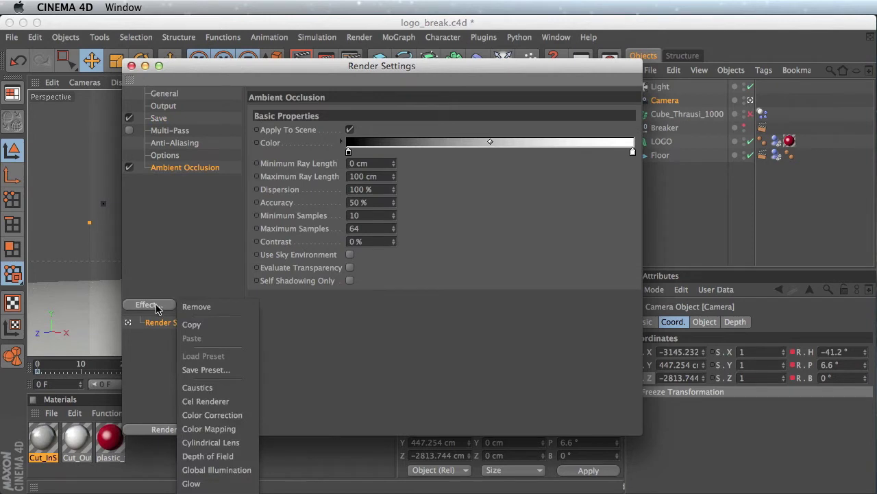
left_click(218, 470)
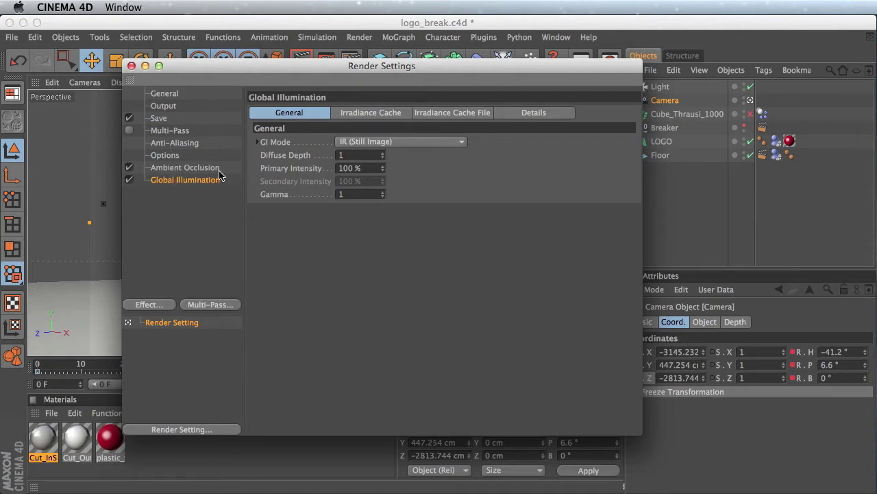
Step: Set the Global Illumination mode to IR + QMC (Camera Animation) with a diffuse depth of 3
left_click(384, 143)
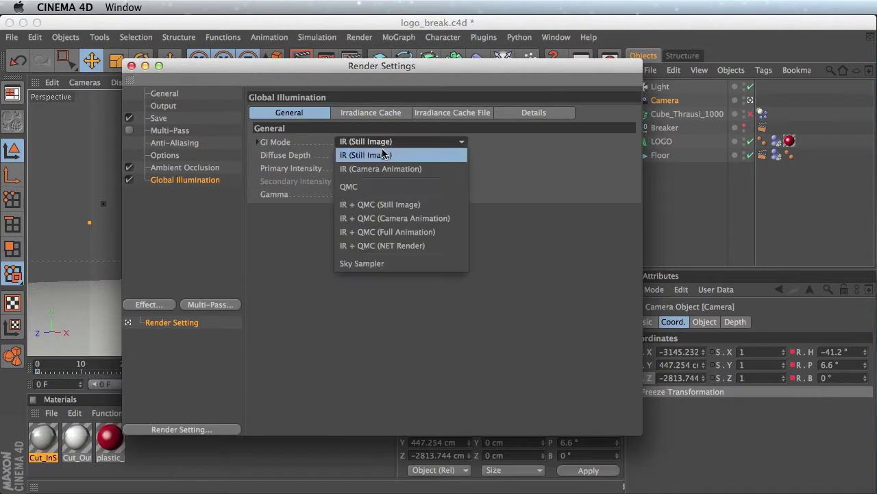
left_click(407, 223)
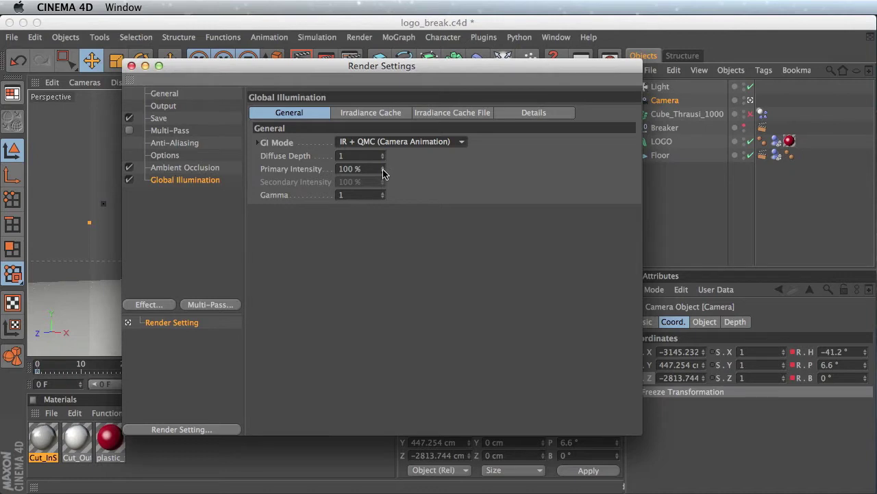
left_click(345, 156)
type("3")
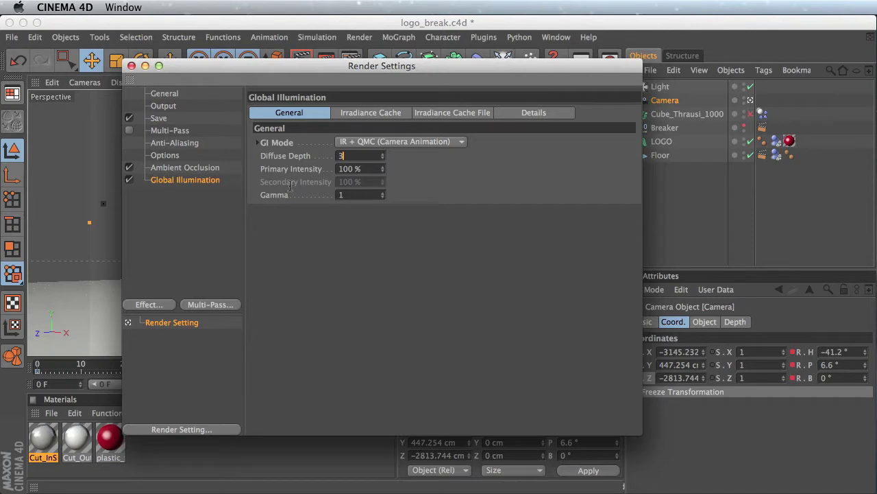
Step: Set the Ambient Occlusion contrast to 10%
left_click(198, 171)
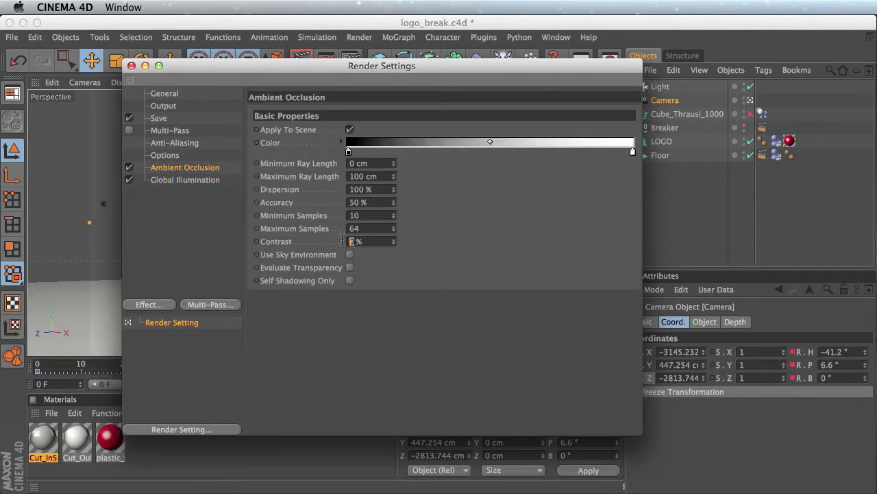
type("10")
key("Return")
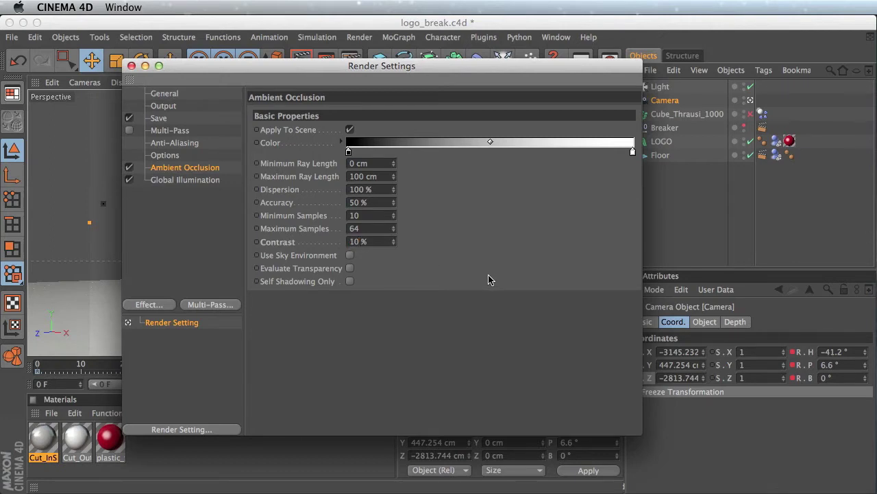
Step: Set the Global Illumination irradiance cache's stochastic samples and record density to Low, and look over the interpolation, smoothing and cache file options
left_click(191, 180)
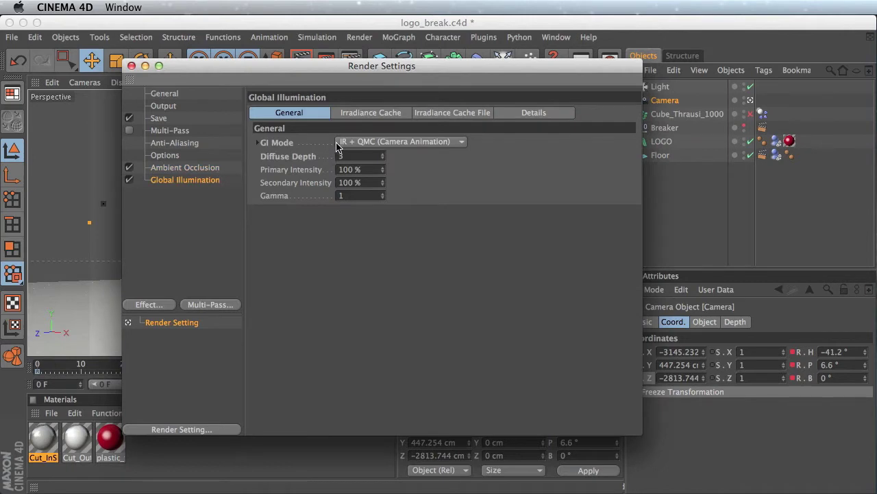
left_click(370, 113)
left_click(391, 141)
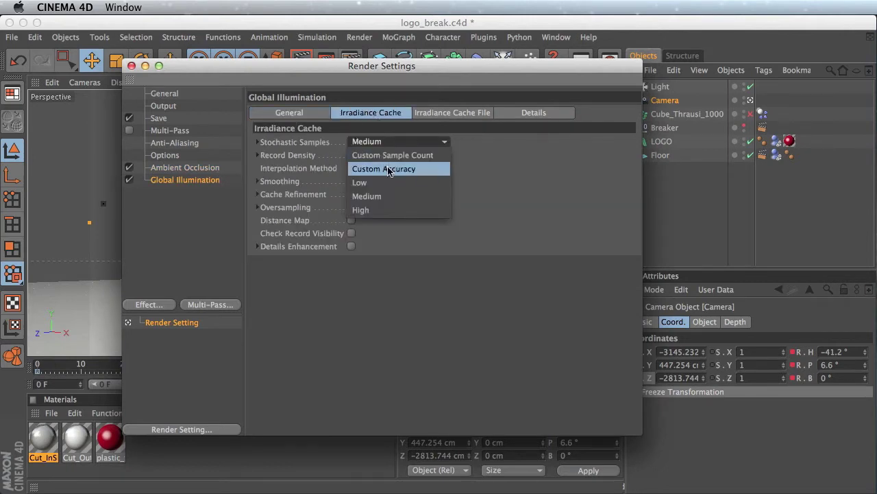
left_click(360, 182)
left_click(384, 155)
left_click(385, 188)
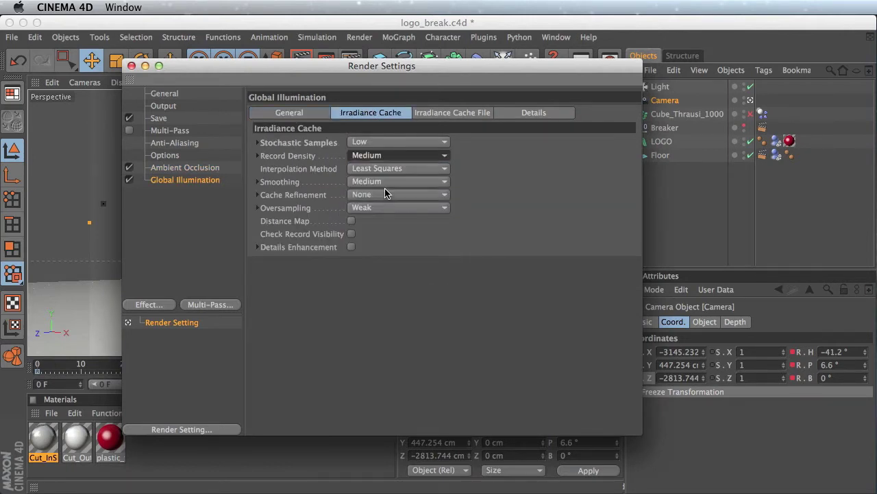
left_click(377, 181)
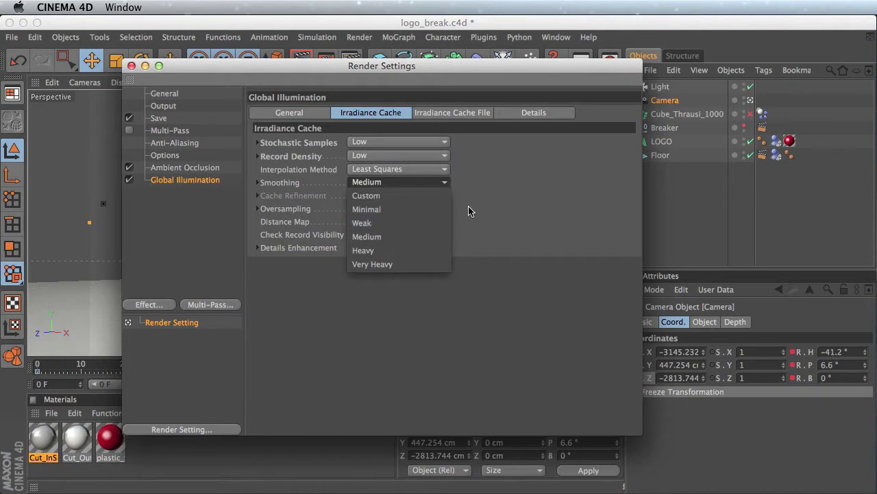
left_click(468, 211)
left_click(390, 170)
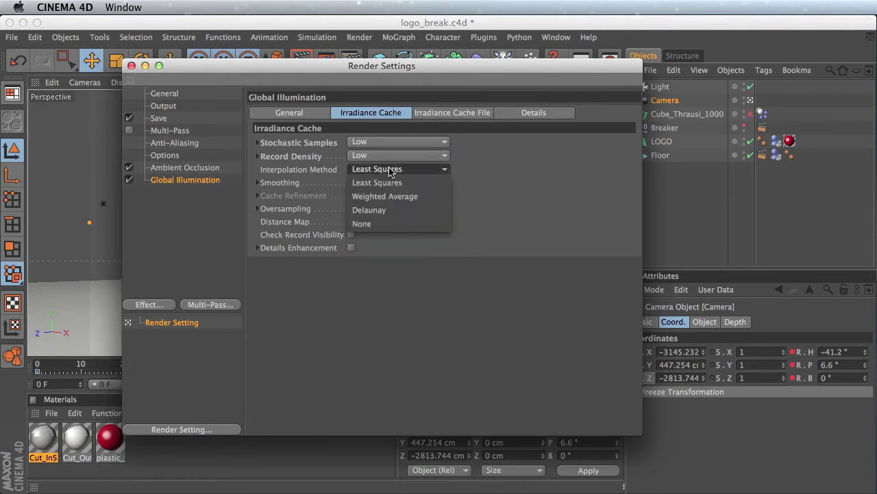
left_click(455, 167)
left_click(455, 114)
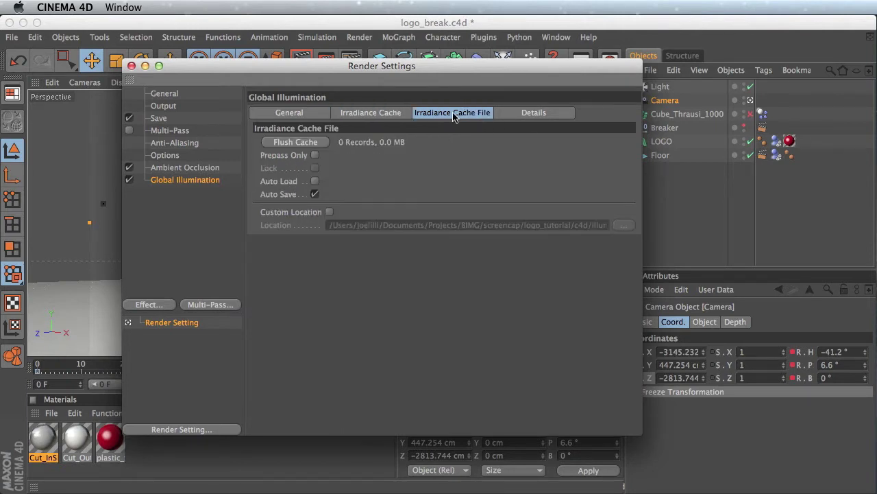
Step: Set the render anti-aliasing to Best with the Animation filter
left_click(177, 144)
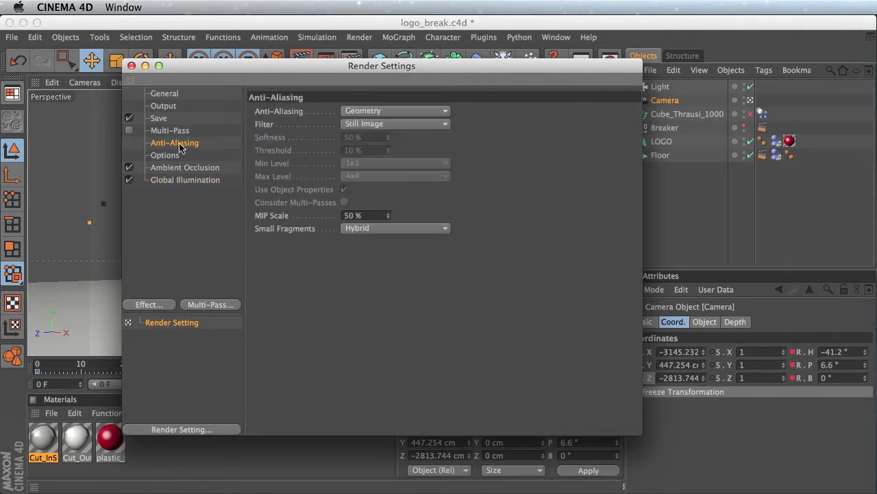
left_click(358, 112)
left_click(376, 144)
left_click(381, 125)
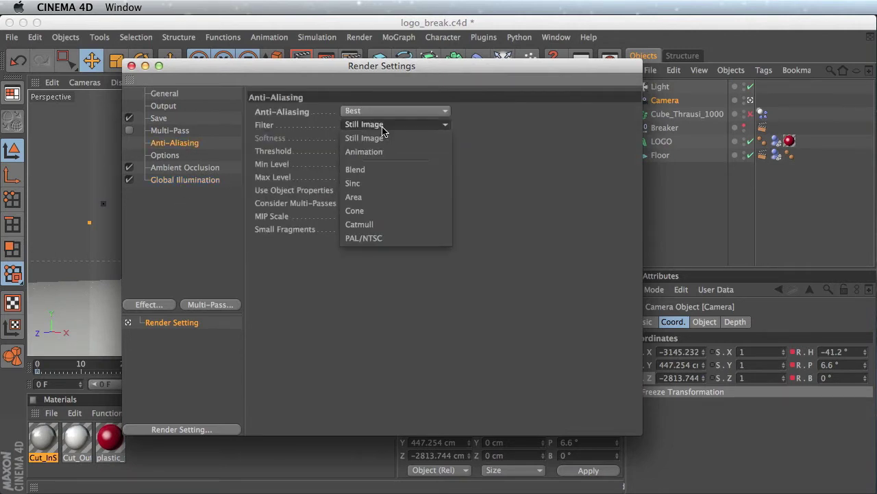
left_click(383, 152)
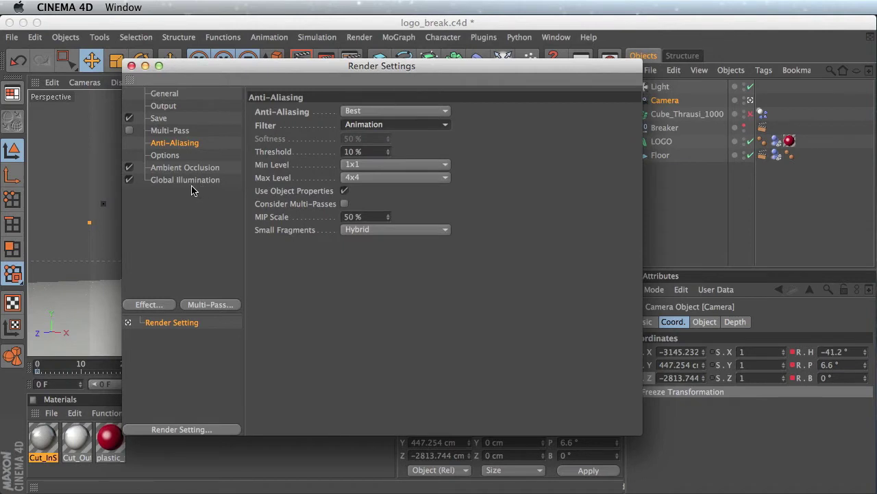
Step: Enable Alpha Channel and Straight Alpha for the saved render image
left_click(167, 119)
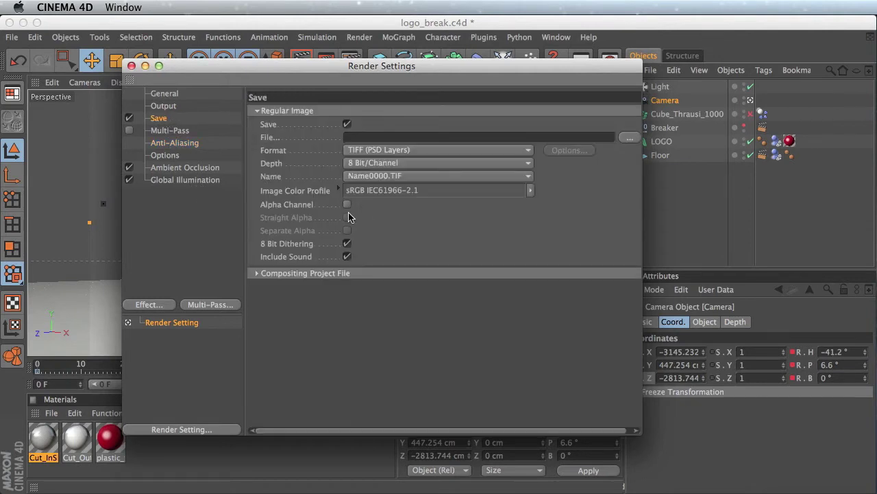
left_click(347, 204)
left_click(348, 218)
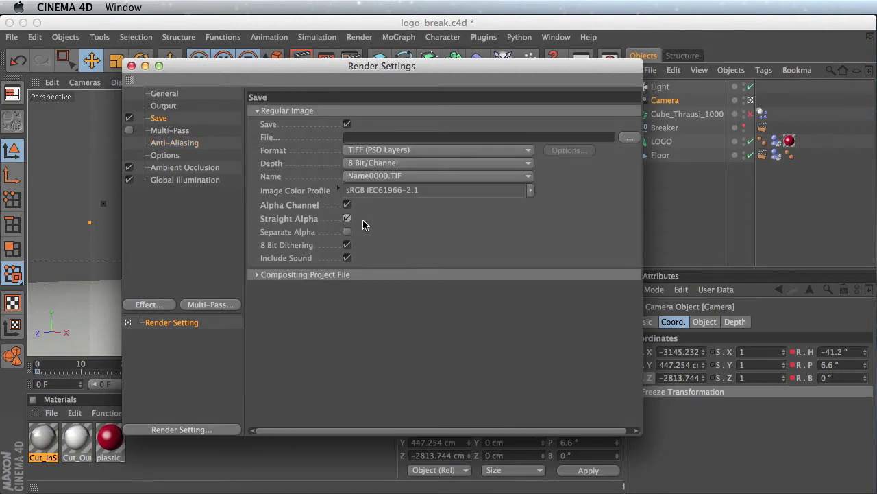
left_click(175, 159)
left_click(155, 118)
Step: Set the output frame range to All Frames, close the render settings and render the current frame in the viewport
left_click(173, 109)
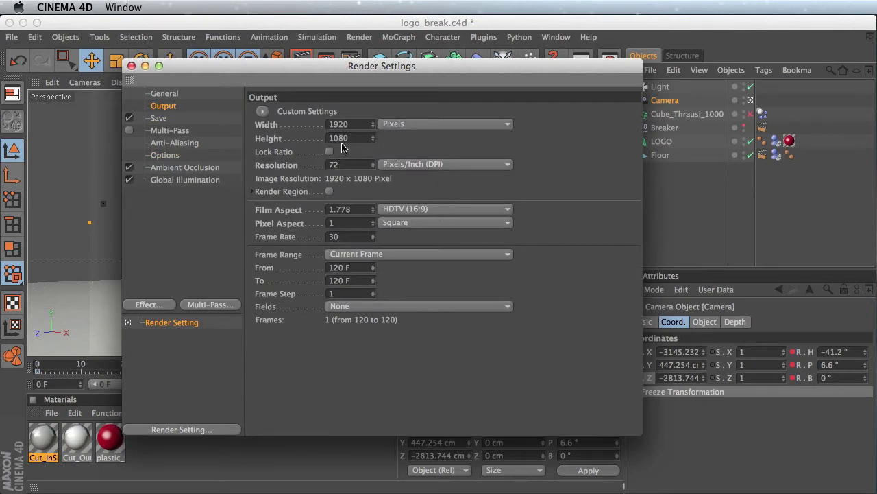
left_click(378, 253)
left_click(388, 295)
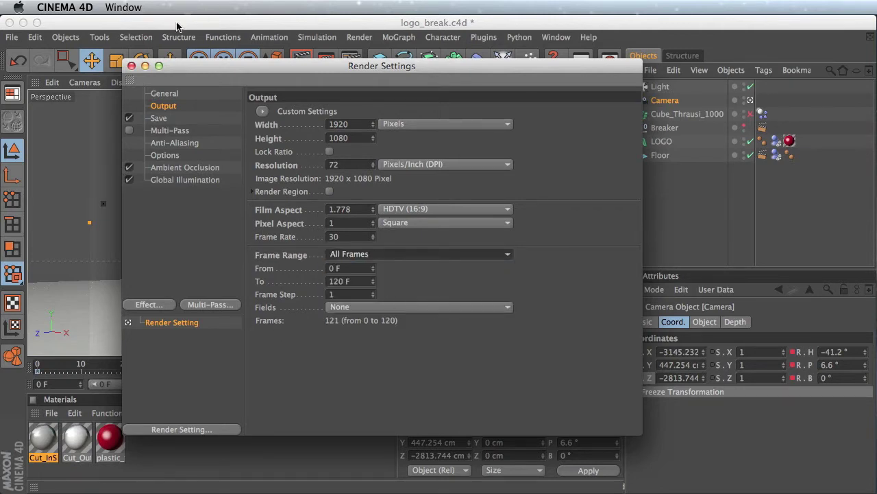
left_click(165, 119)
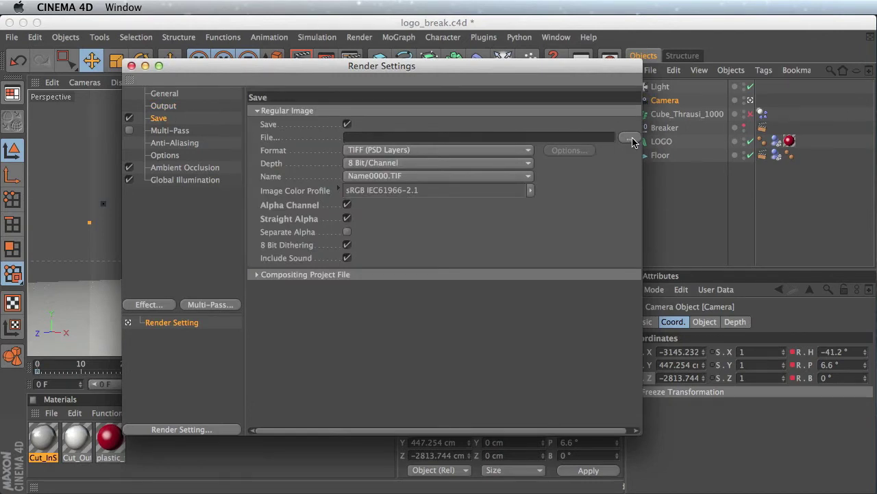
left_click(132, 66)
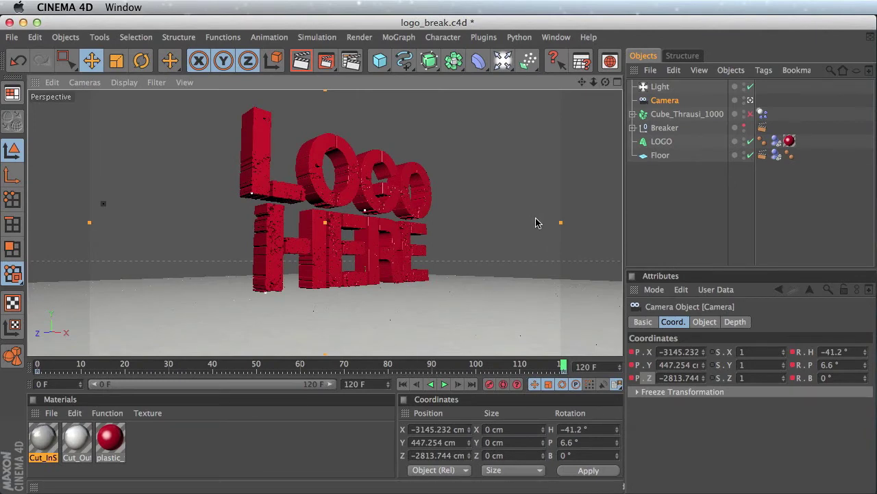
left_click(302, 63)
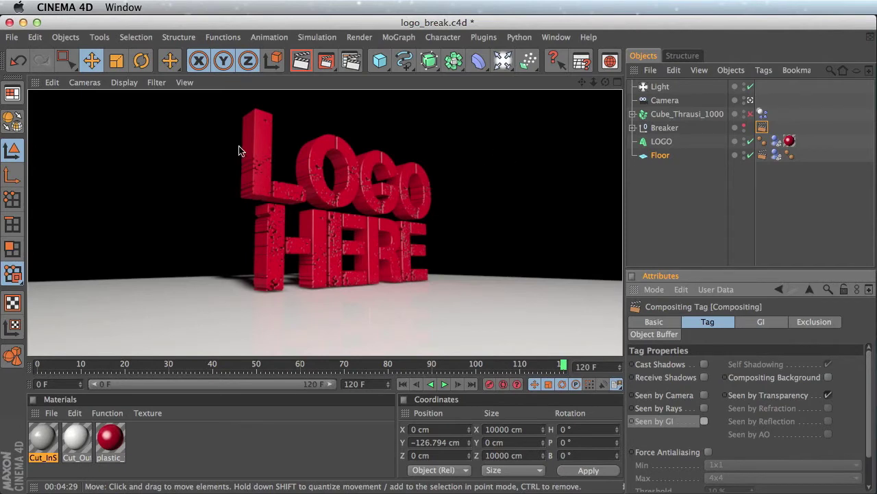
Step: Leave the camera view and give the Light a 1000x1000 shadow map with a shadow density of 50%
left_click(751, 102)
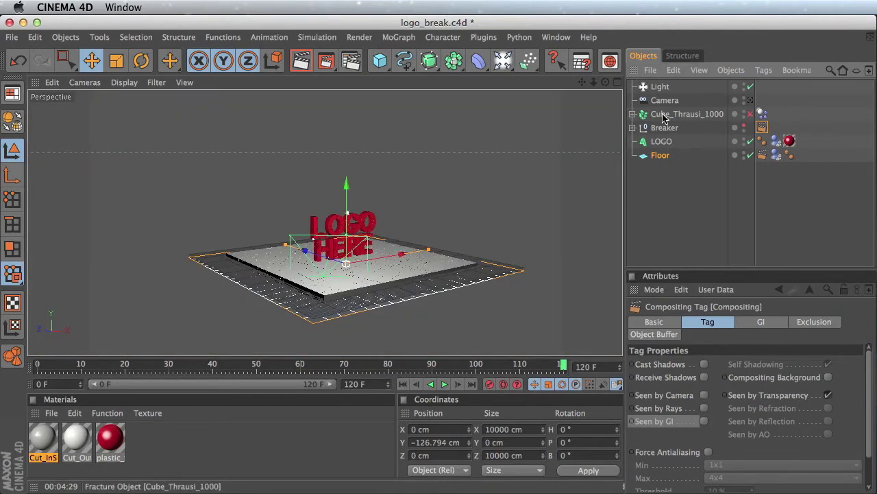
left_click(660, 87)
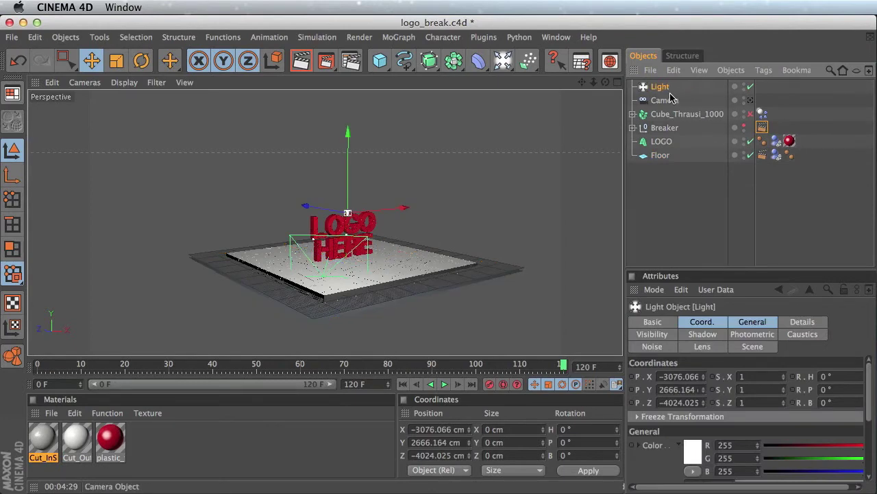
left_click_drag(575, 173, 422, 175, "alt")
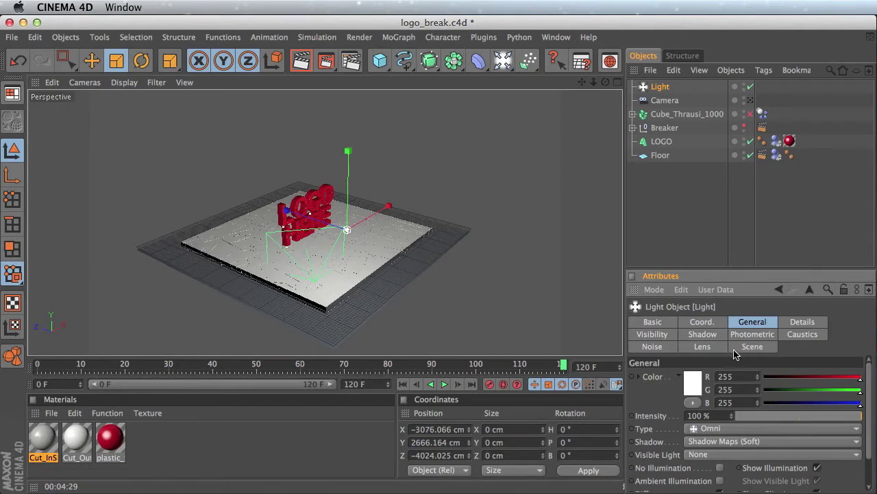
left_click(703, 336)
scroll(869, 390, "down", 2)
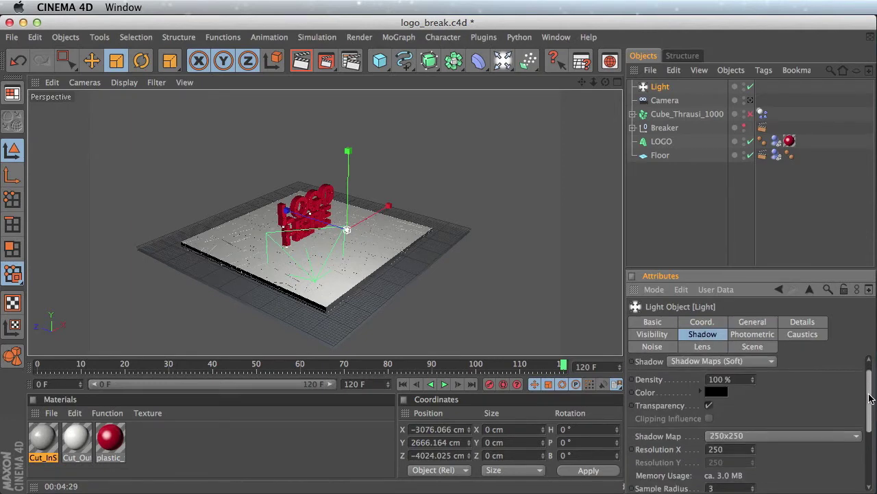
left_click(783, 411)
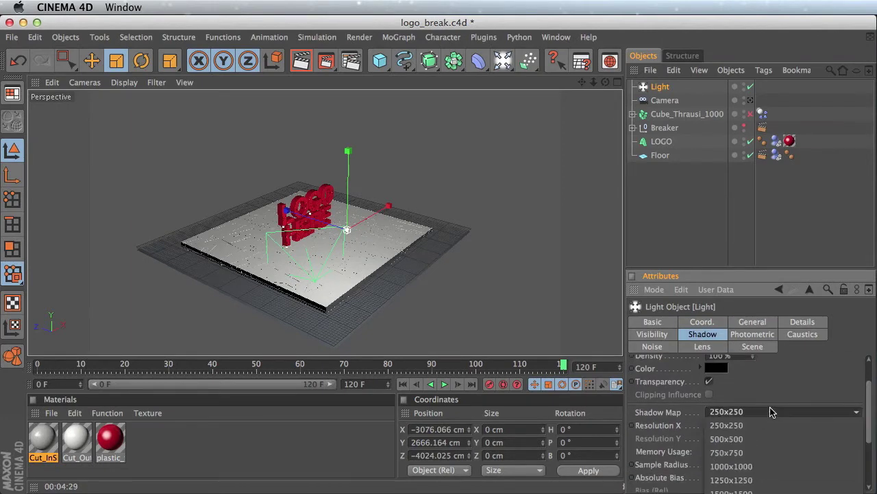
left_click(782, 466)
mouse_move(869, 428)
left_mouse_down()
mouse_move(872, 452)
mouse_move(869, 412)
left_mouse_up()
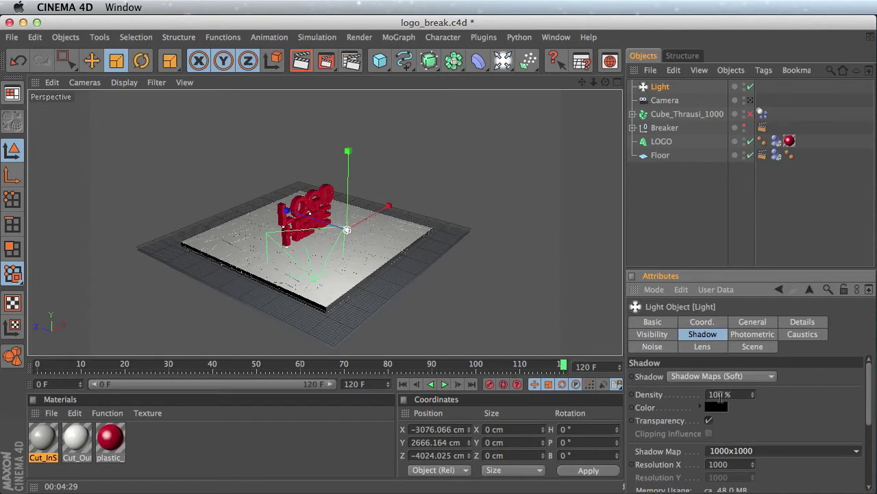
double_click(716, 395)
type("50")
key("Return")
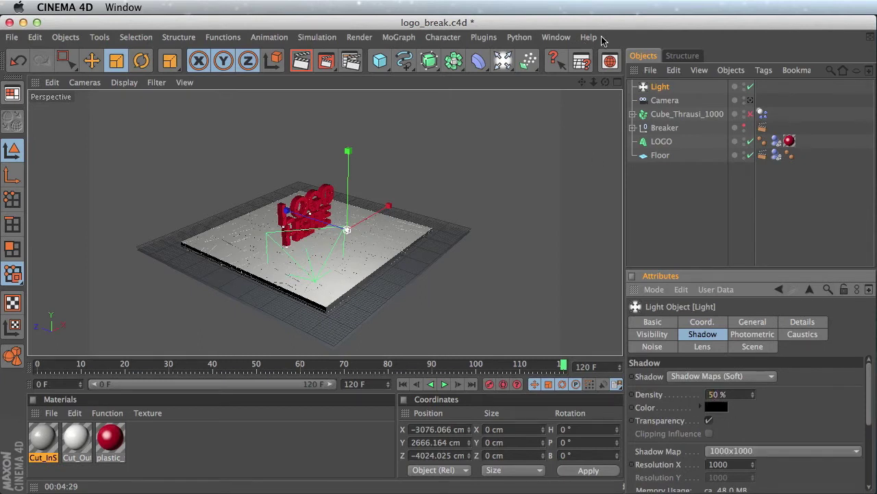
Step: Duplicate the Light and move the copy behind the logo to about X -1890, Z 1079 cm
left_click(660, 88)
left_click_drag(660, 86, 662, 82, "ctrl")
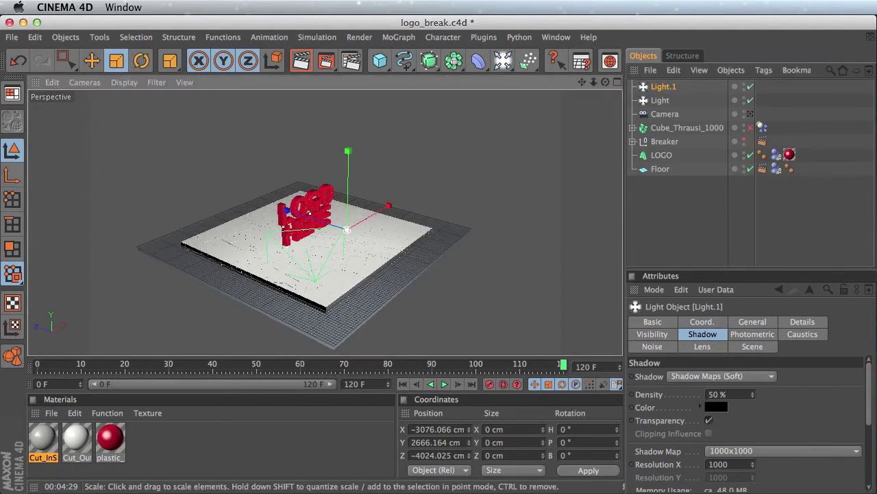
left_click_drag(310, 214, 272, 226, "alt")
key("e")
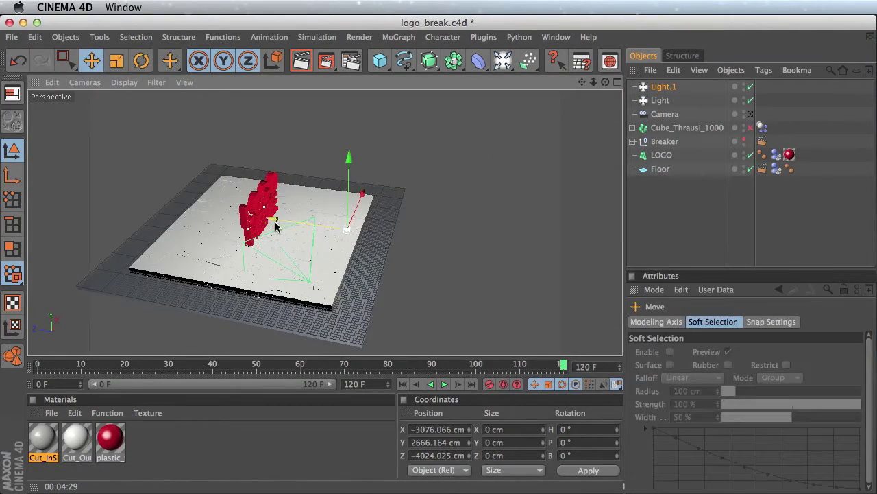
left_click_drag(272, 226, 124, 198)
left_click_drag(226, 178, 244, 159)
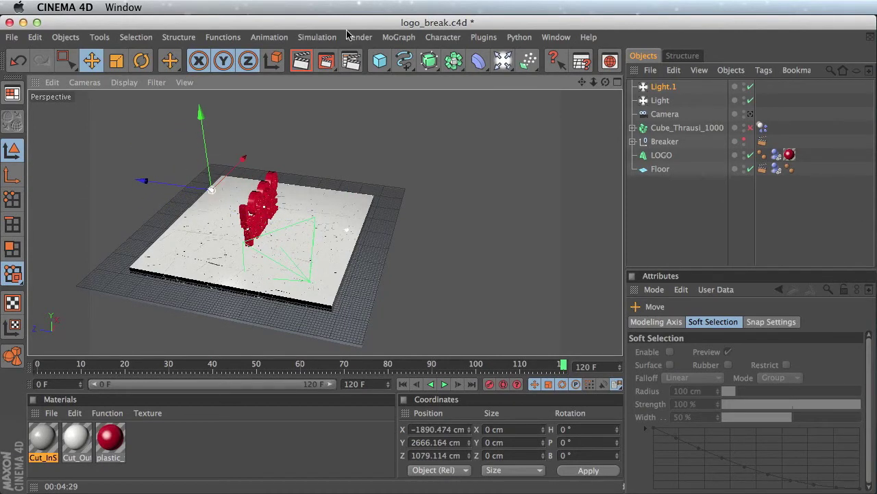
Step: Set the shadow of the duplicated light, Light.1, to None
left_click(663, 87)
left_click(702, 322)
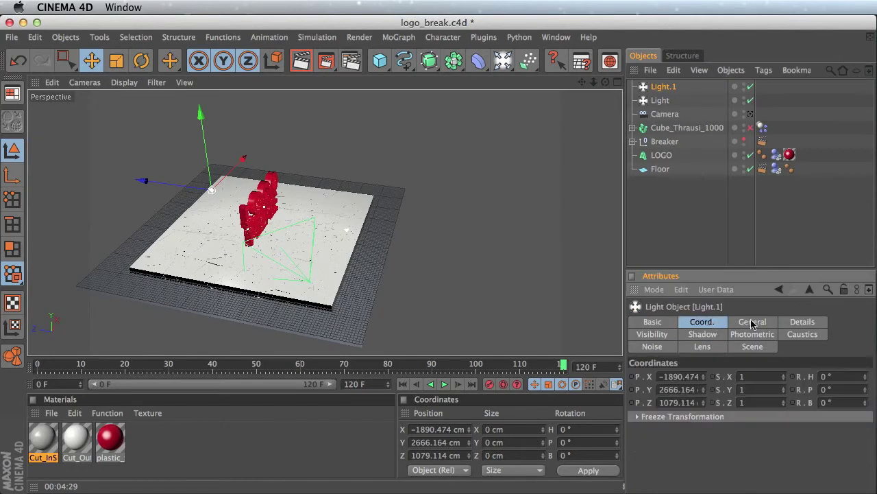
left_click(752, 323)
left_click(723, 442)
left_click(720, 454)
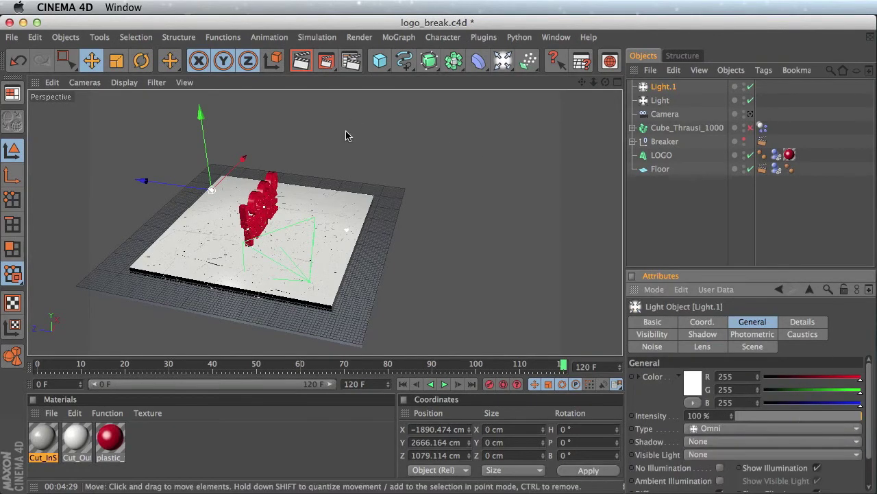
Step: Move Light.1 along X to about 1257 cm and set its intensity to 50%
left_click_drag(347, 133, 404, 191, "alt")
left_click_drag(252, 175, 327, 149)
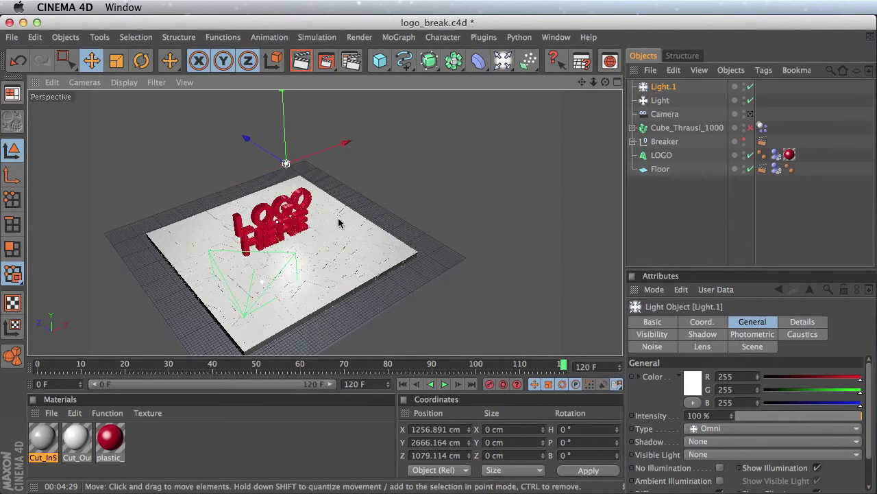
left_click(695, 414)
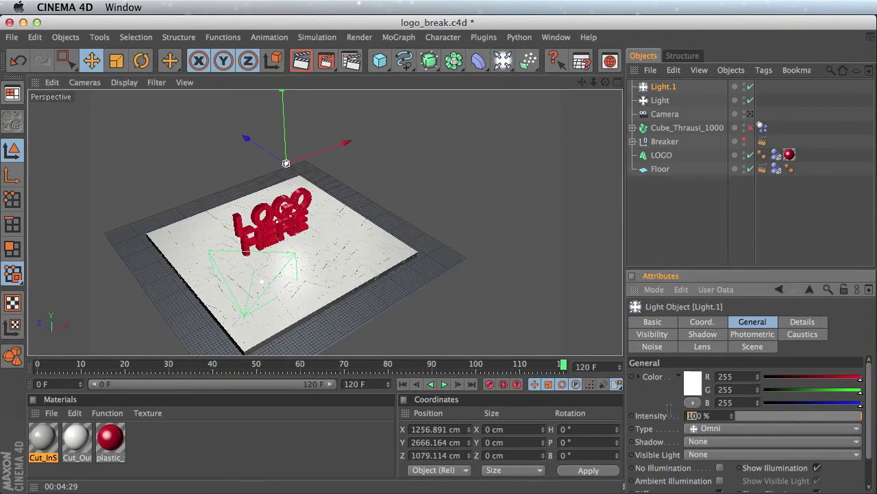
type("50")
key("Return")
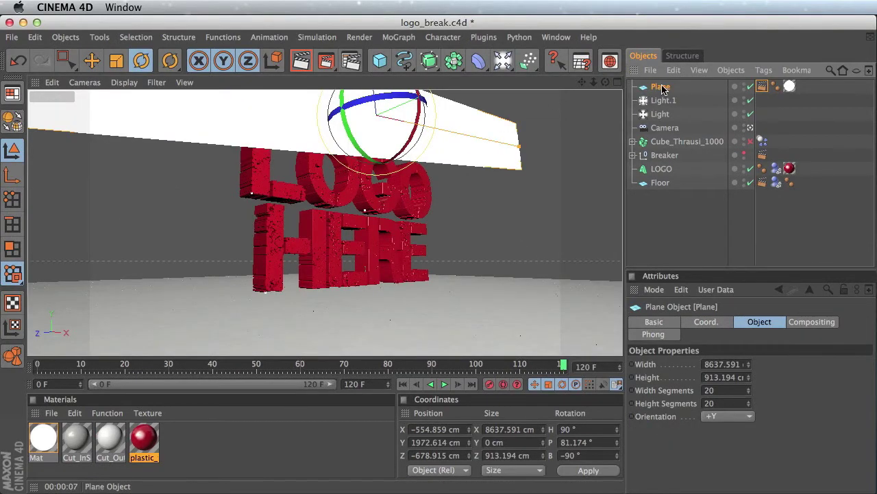
Step: Leave the camera view and examine the white Plane's placement near the logo, its material's Luminance channel and its texture tag
left_click(91, 60)
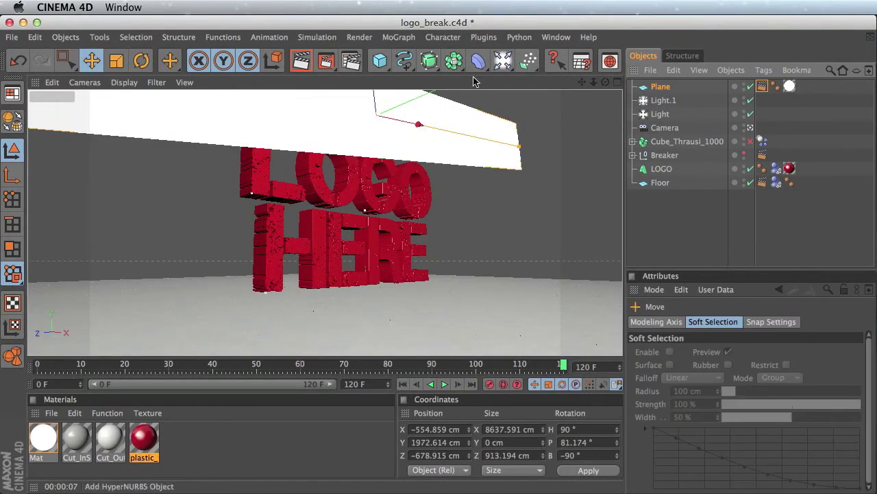
left_click(750, 128)
left_click_drag(546, 215, 523, 204, "alt")
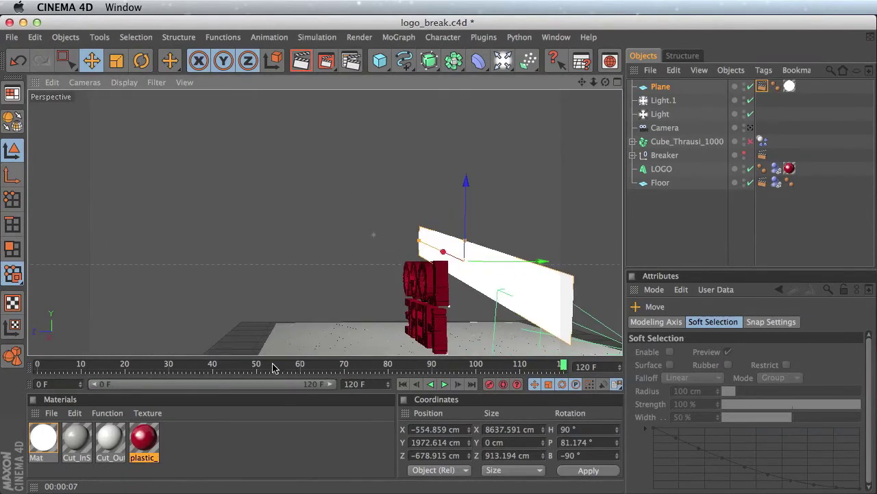
double_click(44, 439)
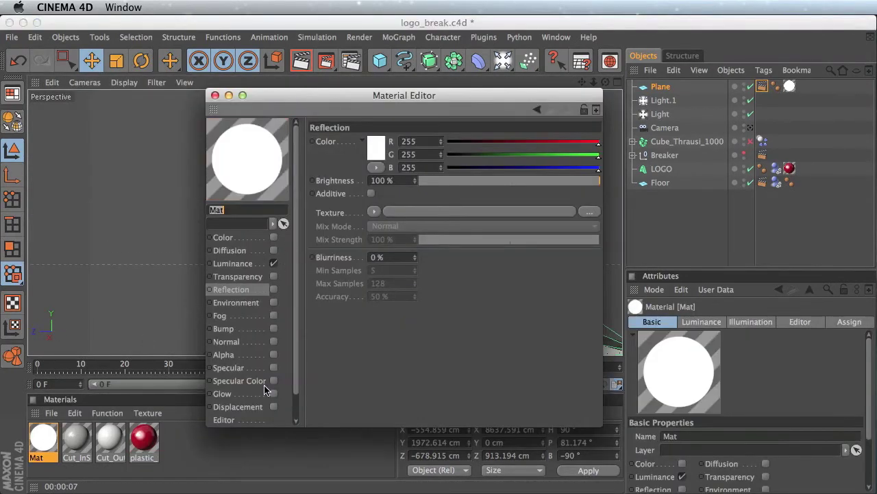
left_click(244, 266)
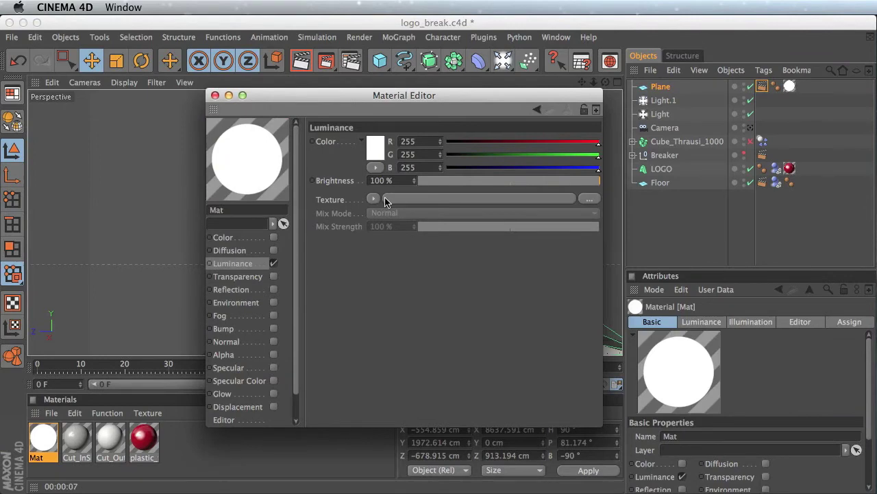
left_click(215, 96)
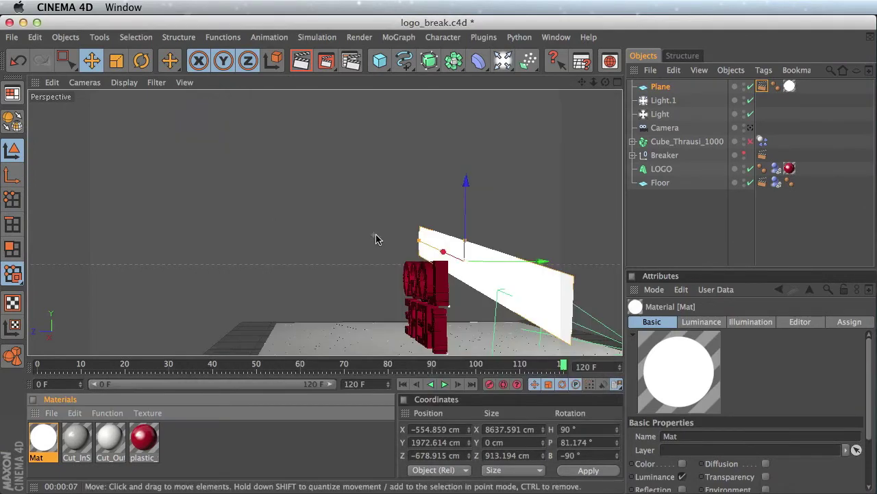
left_click(789, 86)
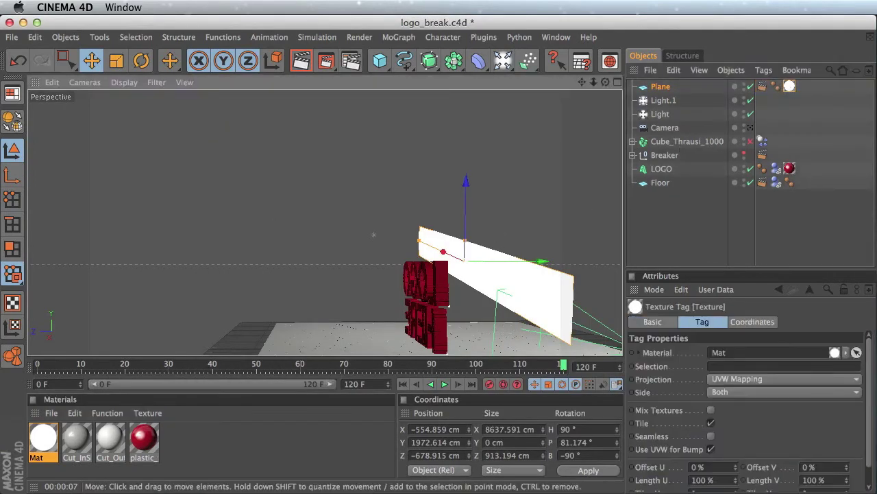
left_click_drag(593, 203, 501, 227, "alt")
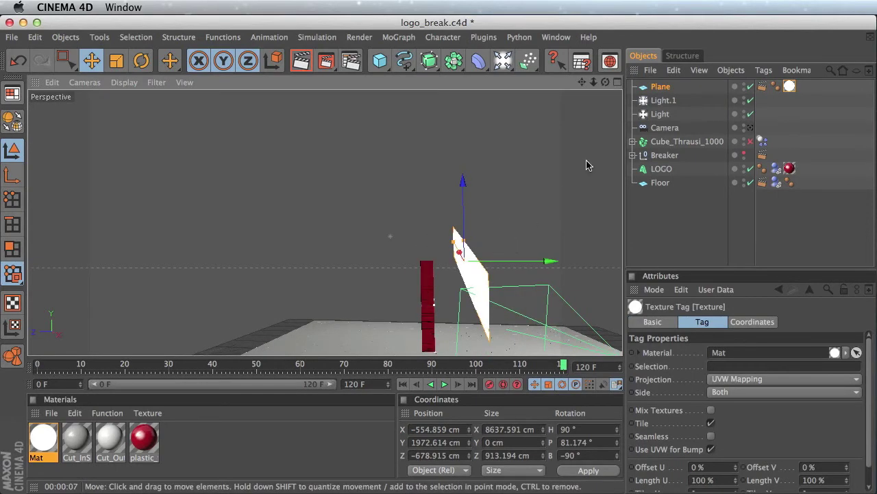
left_click_drag(582, 83, 495, 89)
Step: Return to the camera view, render the current frame and inspect the Plane's Compositing tag
left_click(749, 128)
left_click(305, 60)
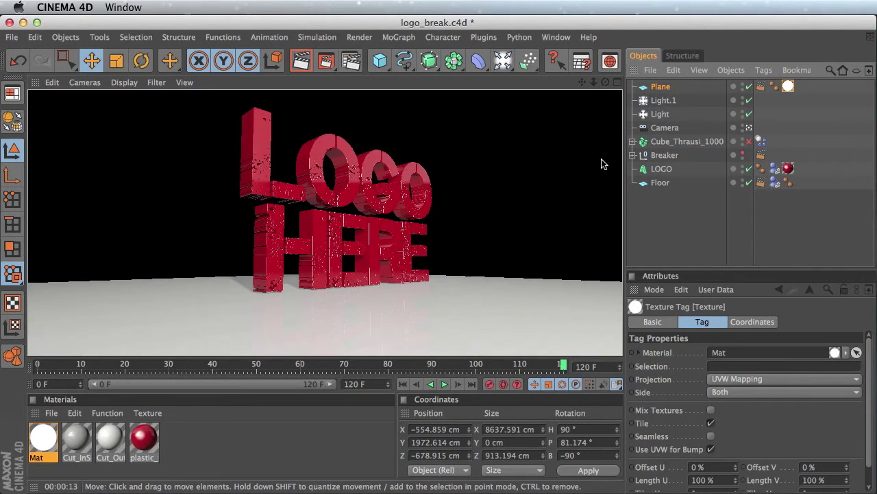
left_click(760, 87)
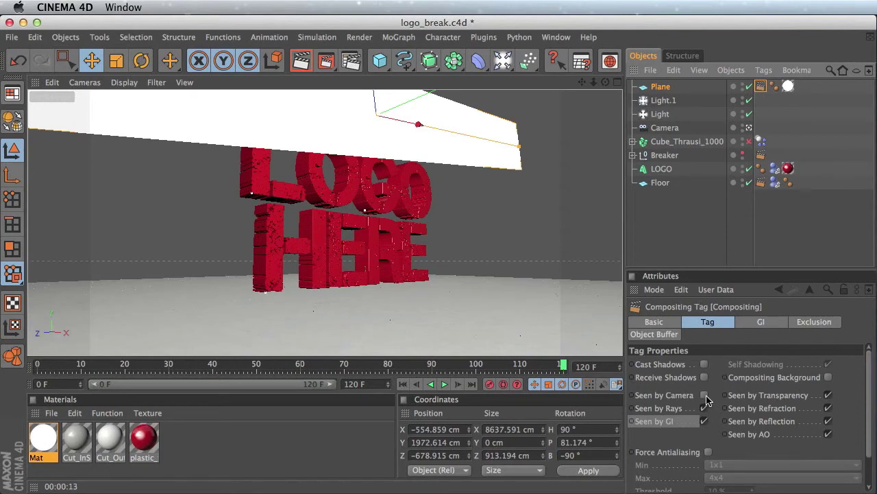
Step: Hide the Plane in the viewport while keeping it renderable, and render the current frame again
left_click(743, 84)
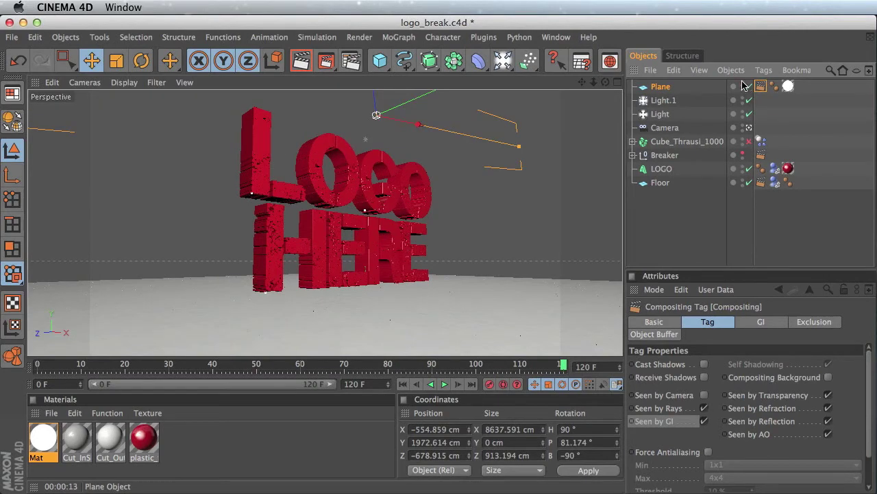
left_click(663, 88)
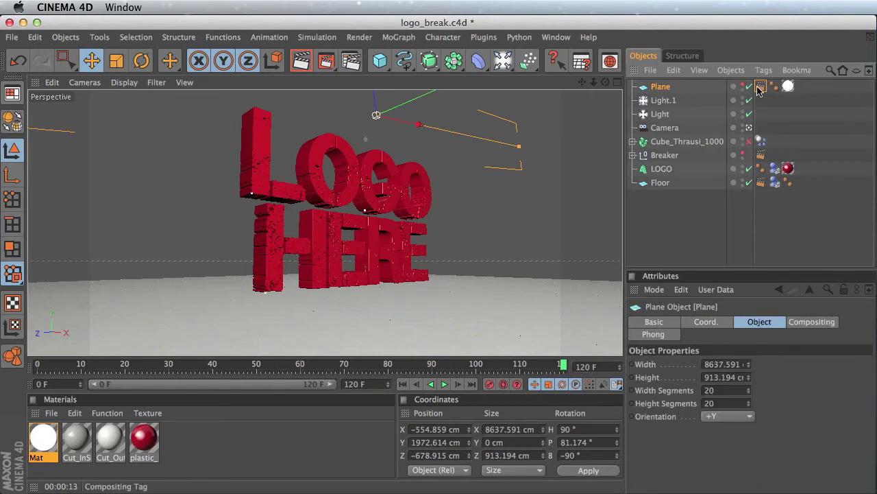
left_click(301, 60)
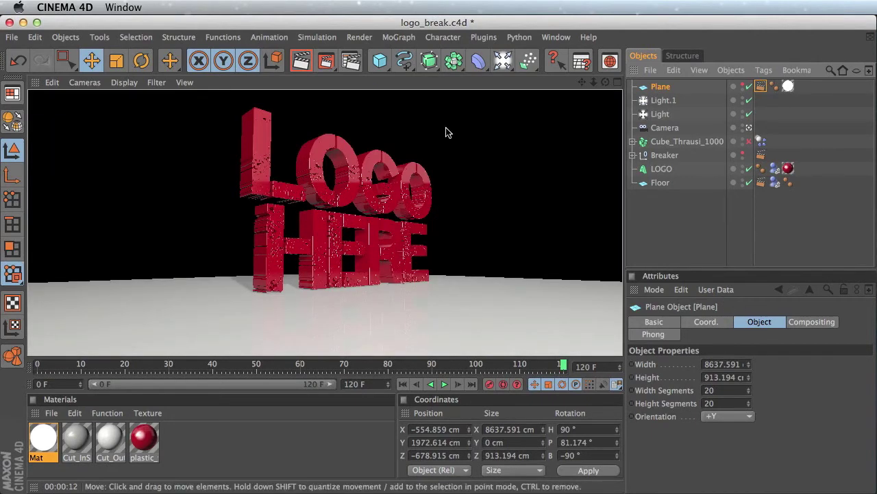
Step: Choose the render save location by creating a folder named renders inside the logo_tutorial folder
left_click(351, 62)
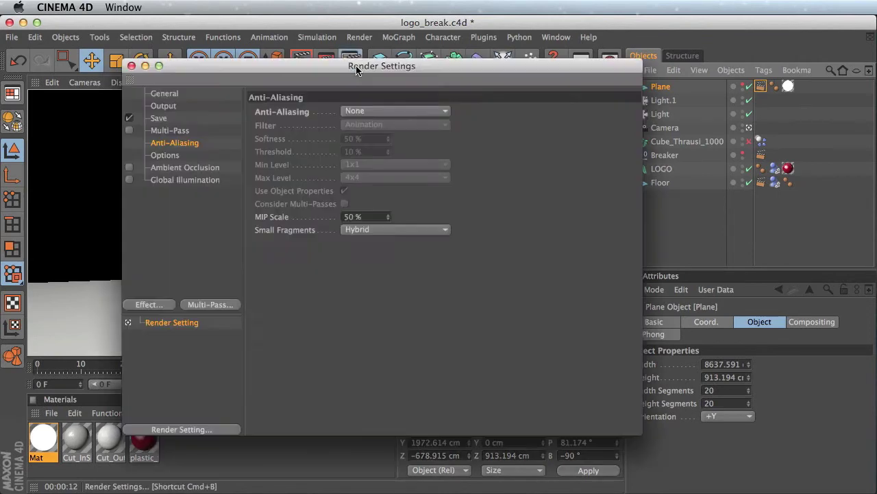
left_click(157, 118)
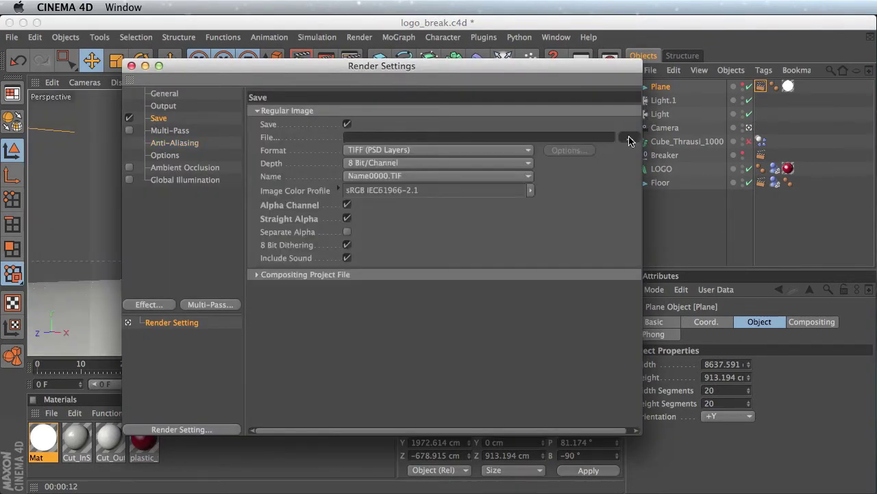
left_click(625, 137)
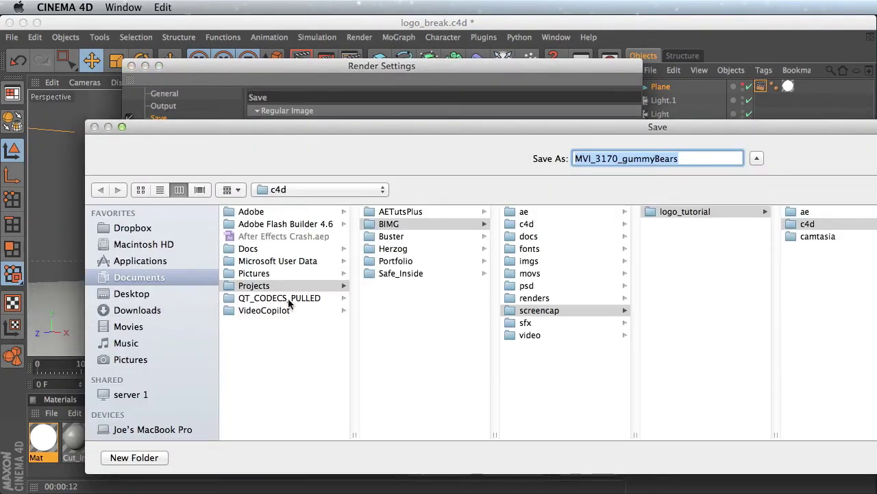
left_click(832, 265)
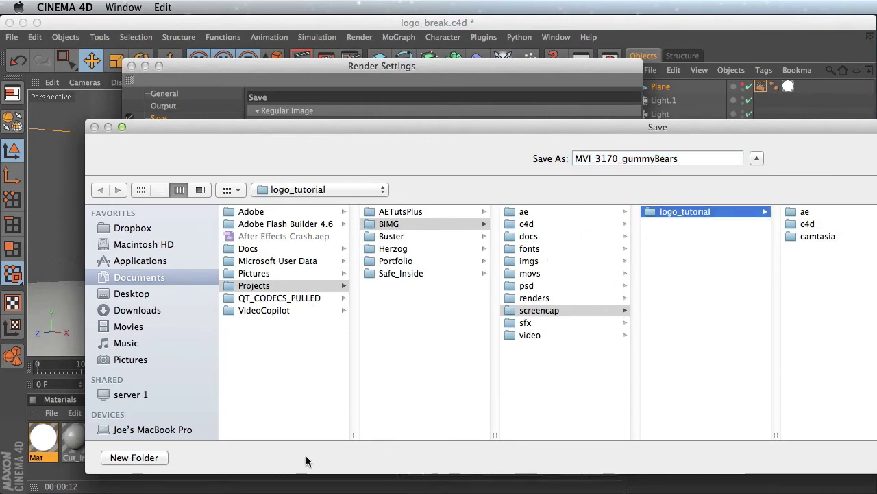
left_click(155, 458)
type("renders")
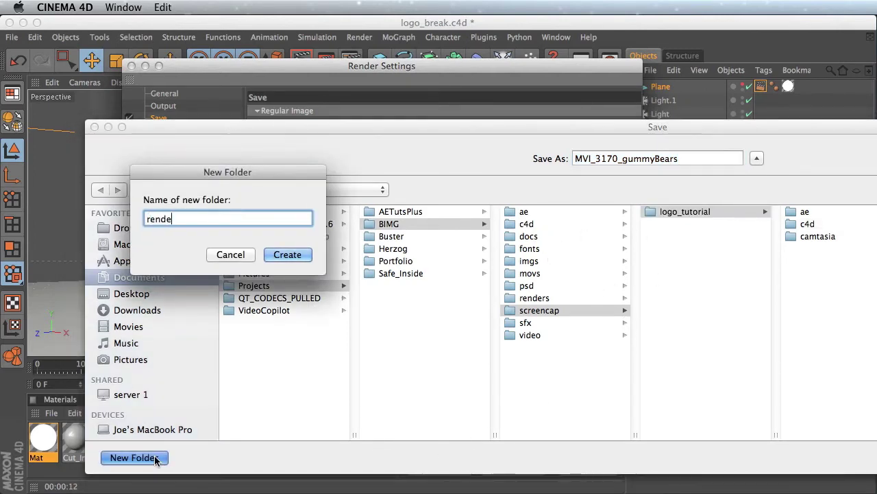
key("Return")
Step: Name the render output file logo_break_ and save it into the renders folder
left_click_drag(731, 122, 411, 126)
double_click(380, 163)
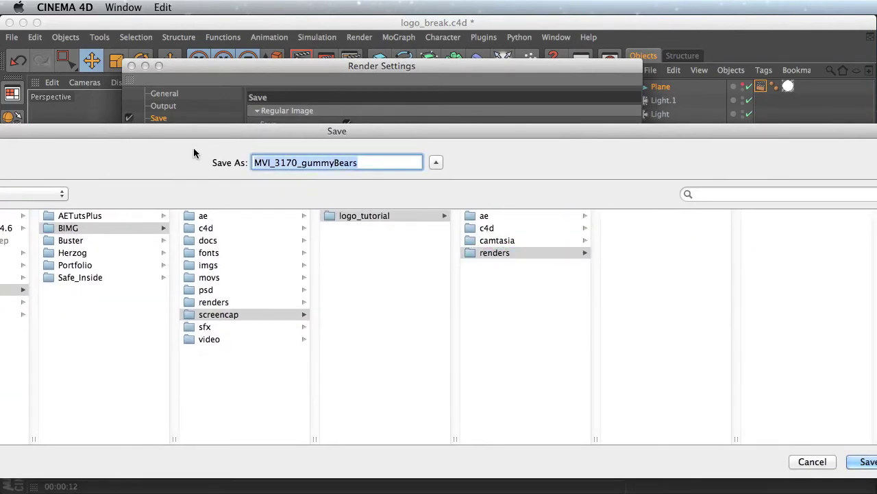
key("BackSpace")
type("logo_break")
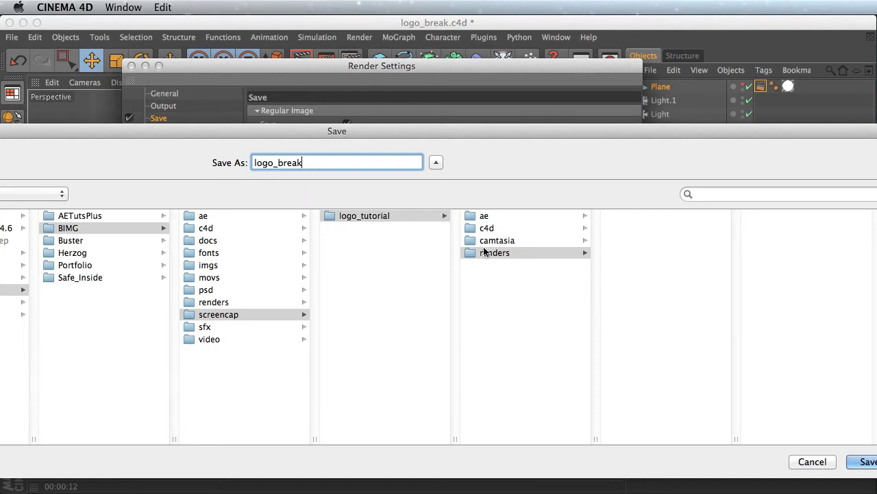
type("_")
key("Return")
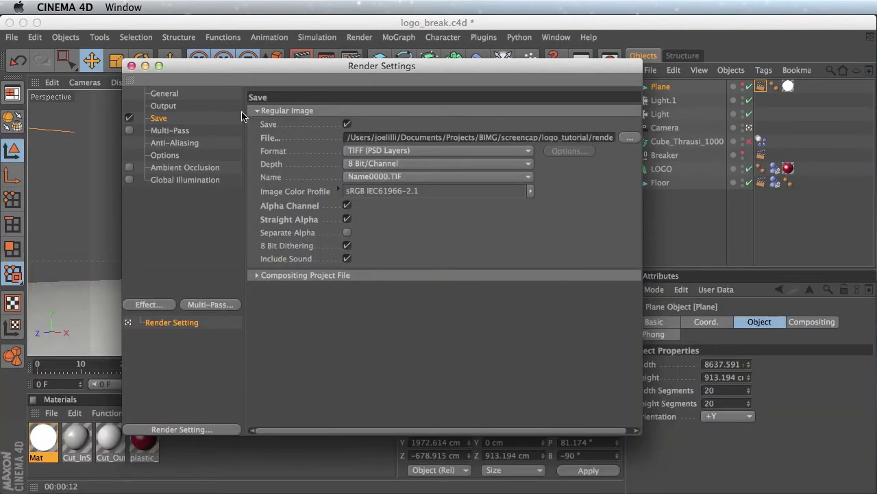
Step: Enable Global Illumination and Ambient Occlusion for the render and set Anti-Aliasing to Best
left_click(129, 180)
left_click(129, 167)
left_click(175, 143)
left_click(364, 111)
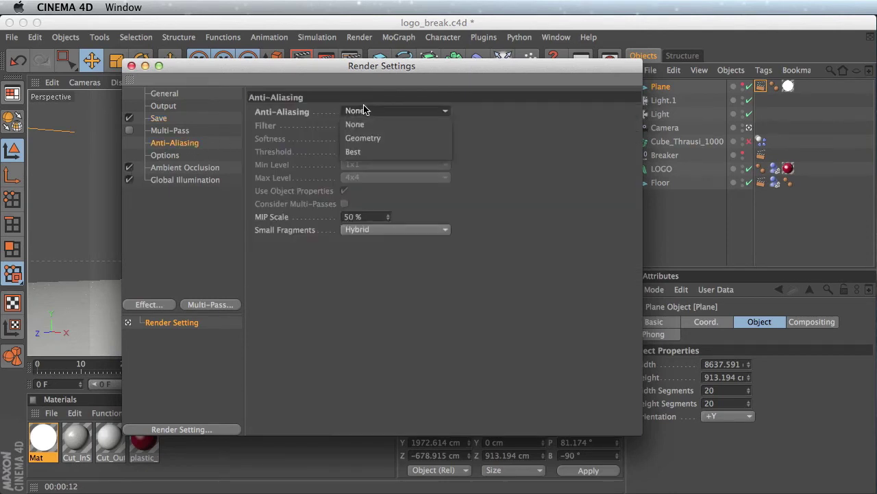
left_click(380, 152)
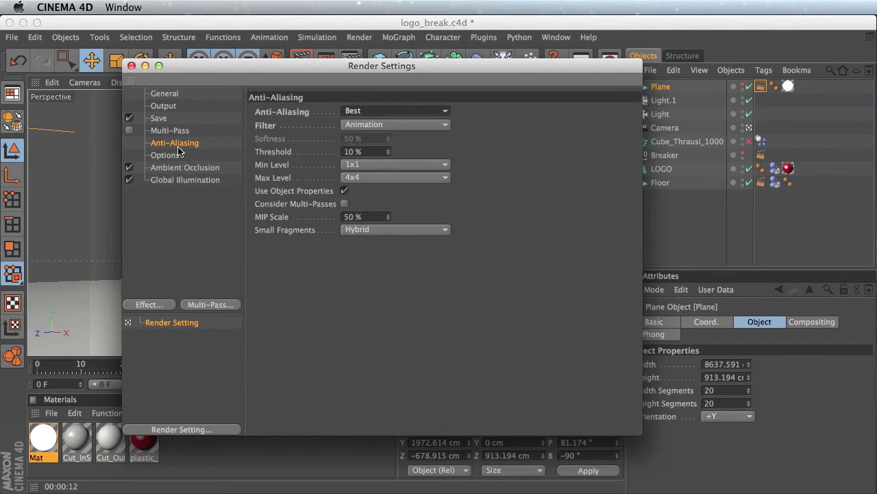
Step: Review the output and save options and the available multi-pass channels in the render settings
left_click(173, 107)
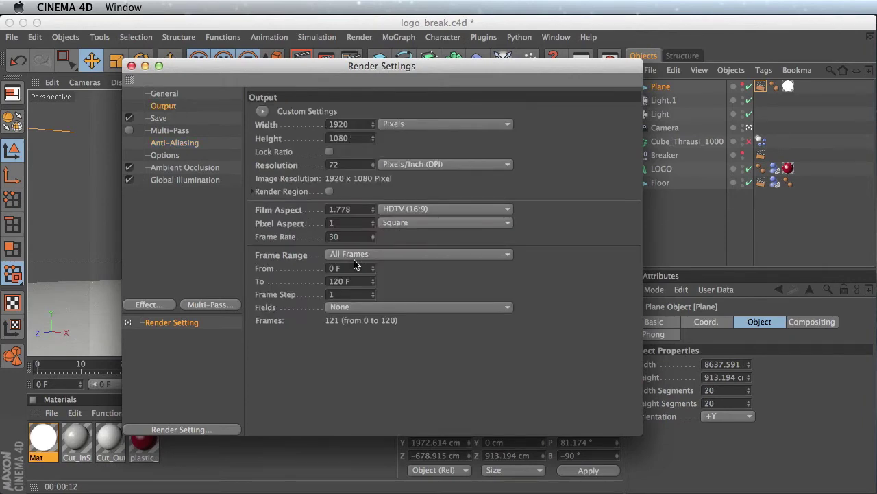
left_click(159, 120)
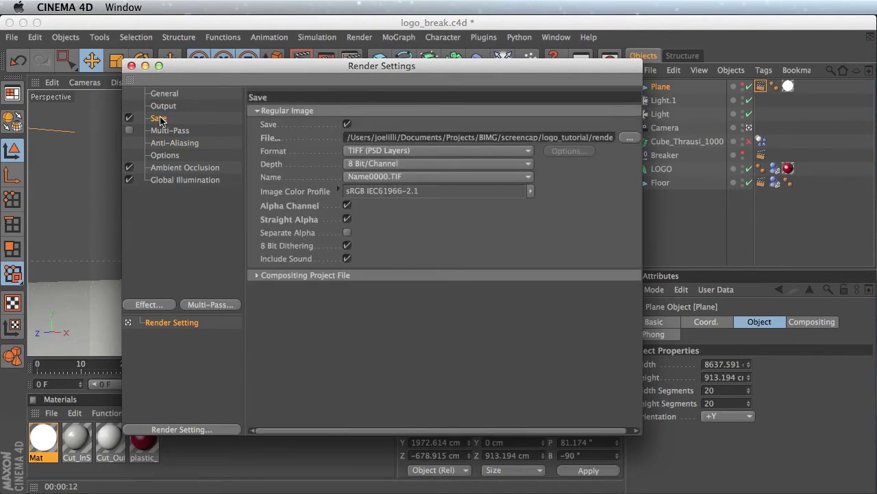
left_click(132, 66)
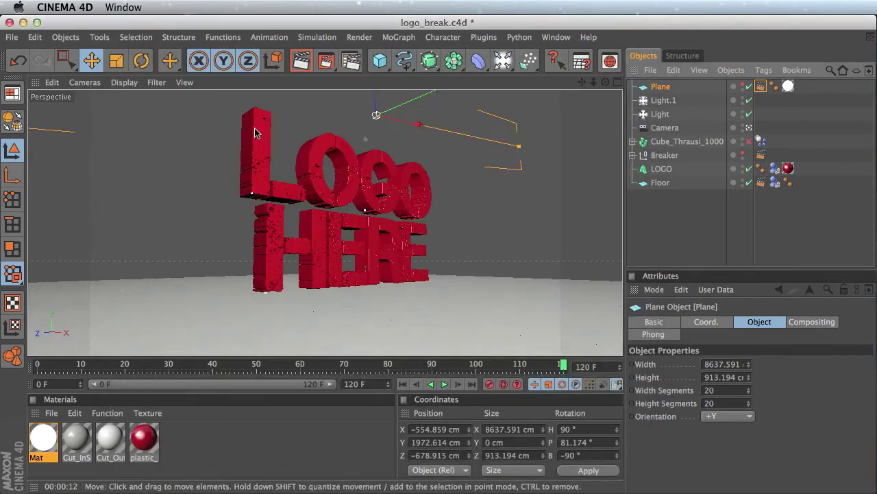
left_click(352, 63)
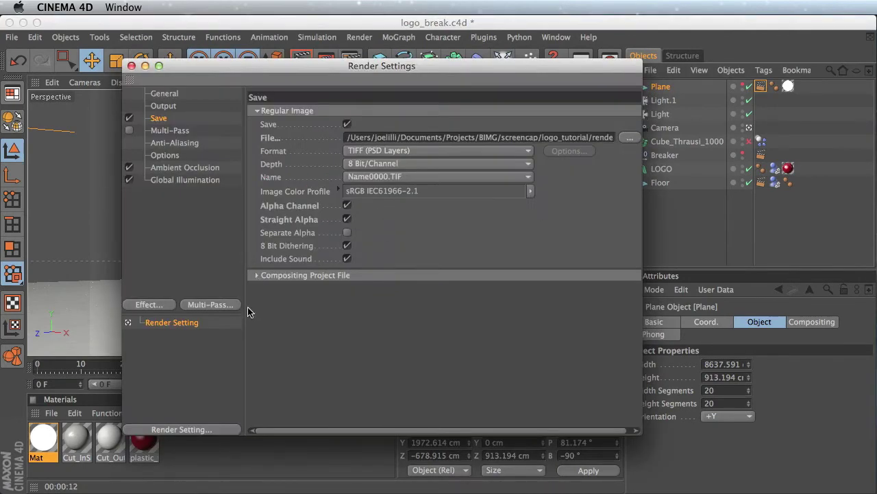
left_click(221, 307)
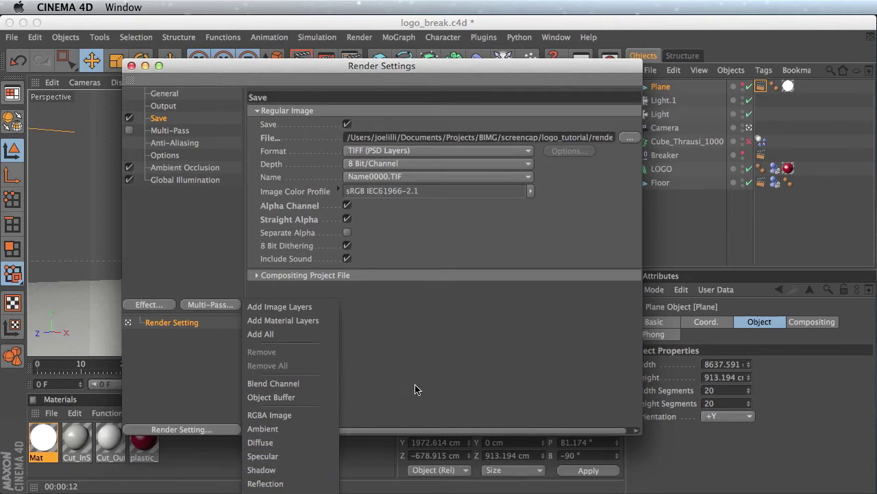
left_click(433, 376)
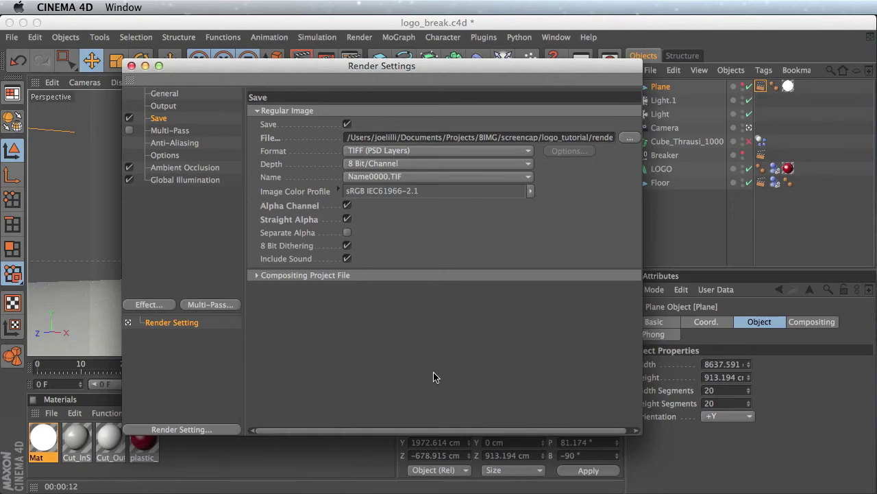
left_click(131, 66)
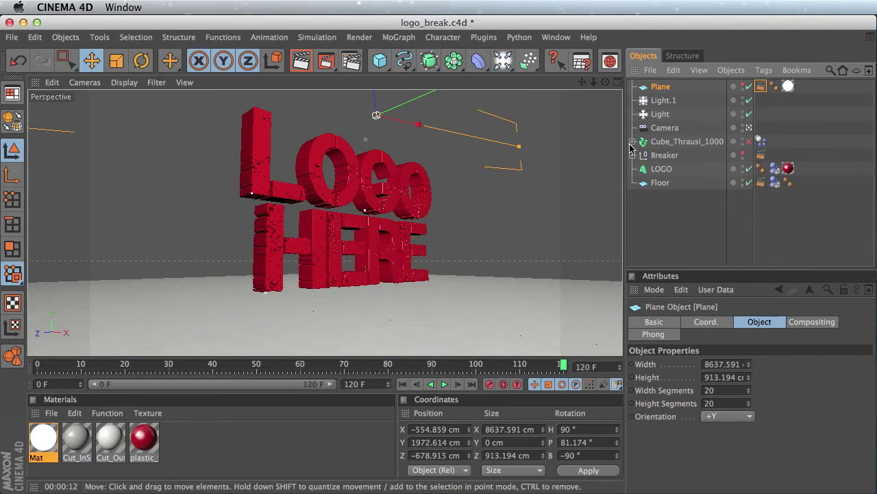
Step: Add a Compositing tag to the LOGO text object and enable object buffer 1 on it
left_click(761, 154)
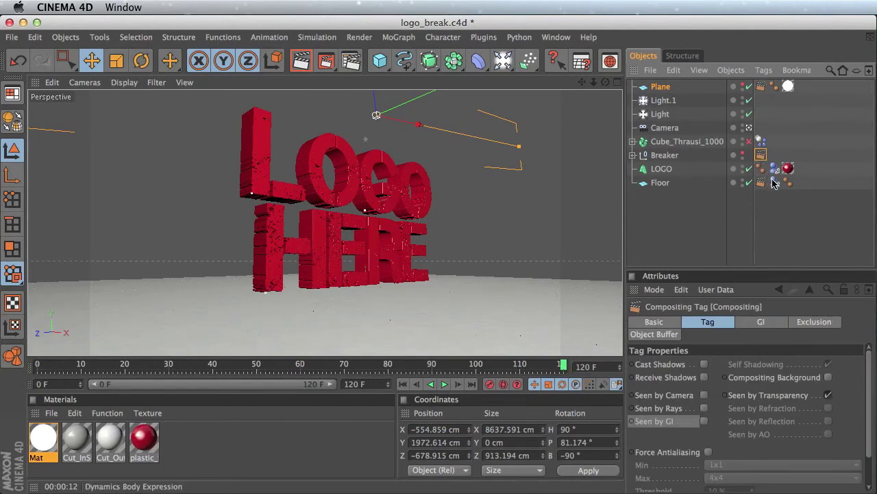
left_click(682, 169)
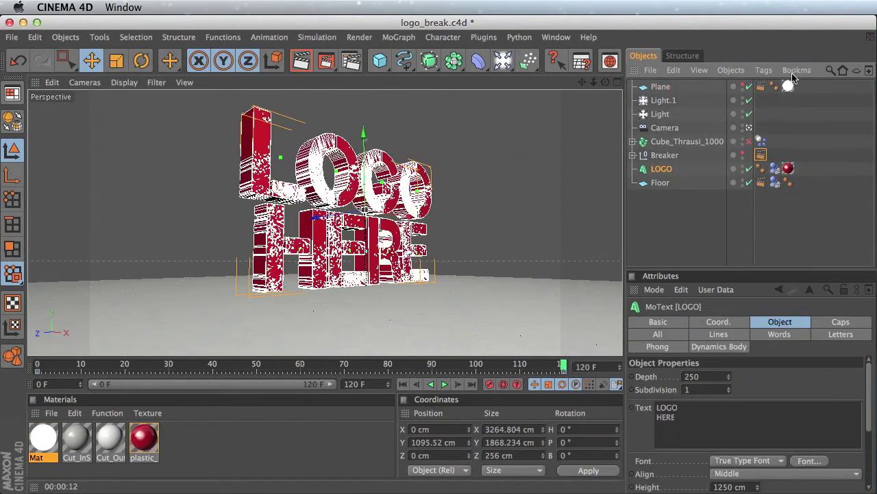
left_click(764, 70)
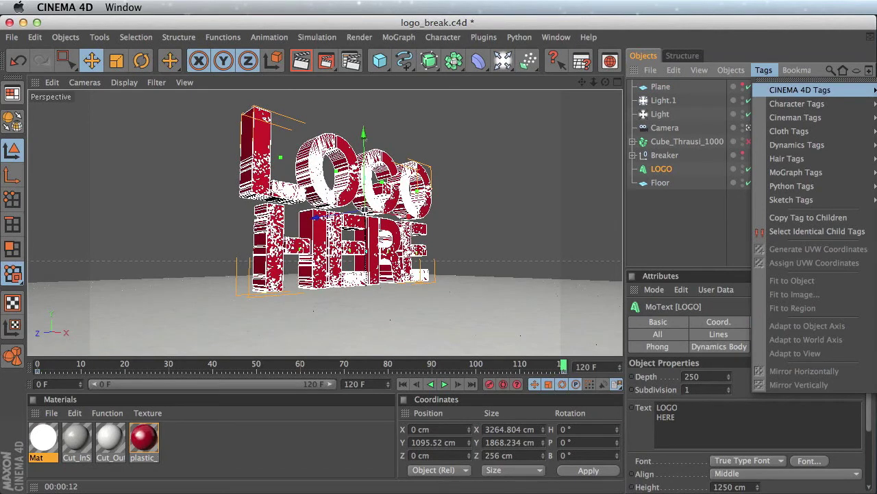
left_click(876, 144)
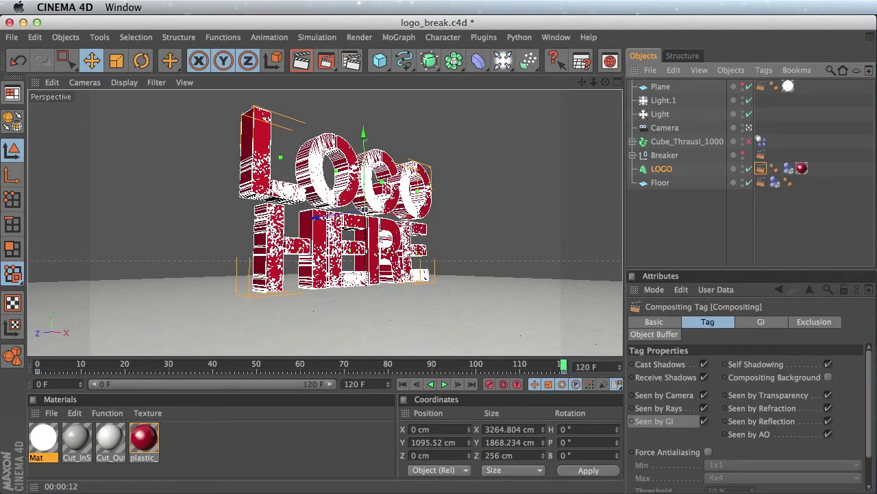
left_click(654, 334)
left_click(667, 365)
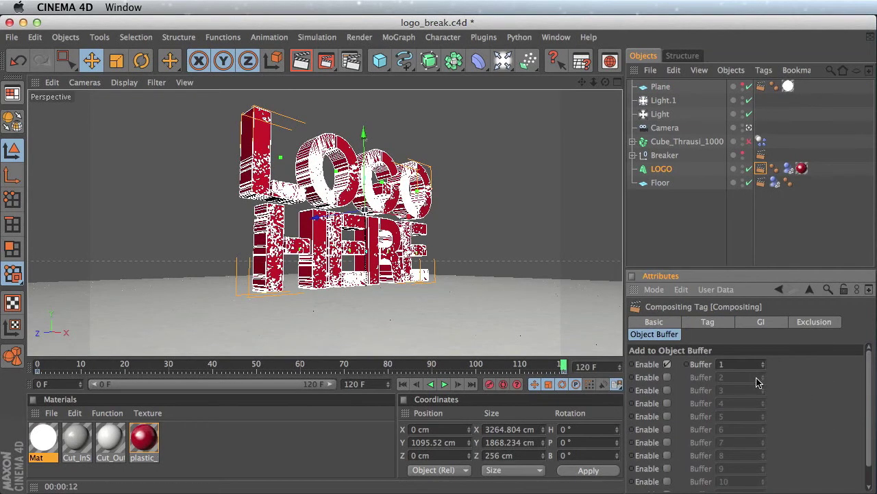
left_click(702, 142)
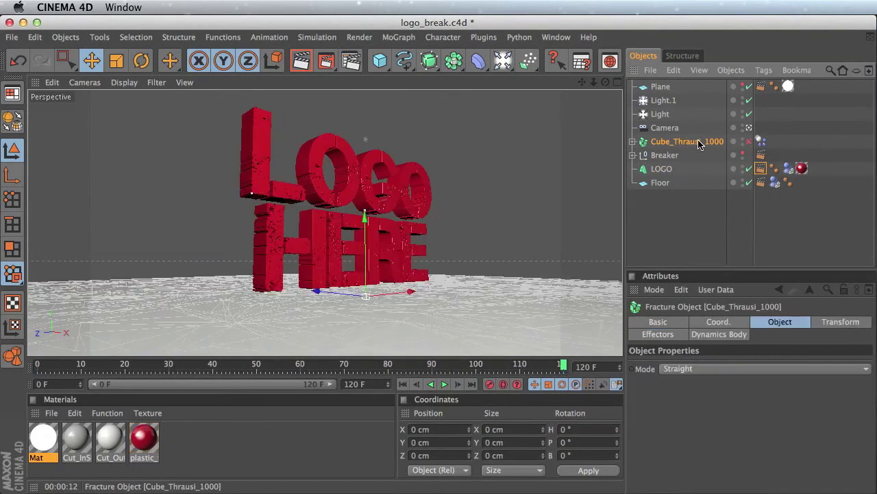
left_click(761, 70)
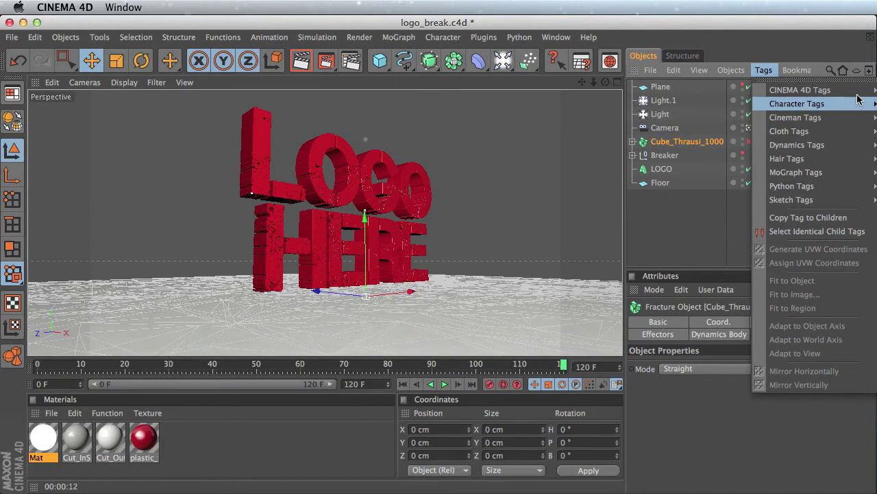
left_click(876, 159)
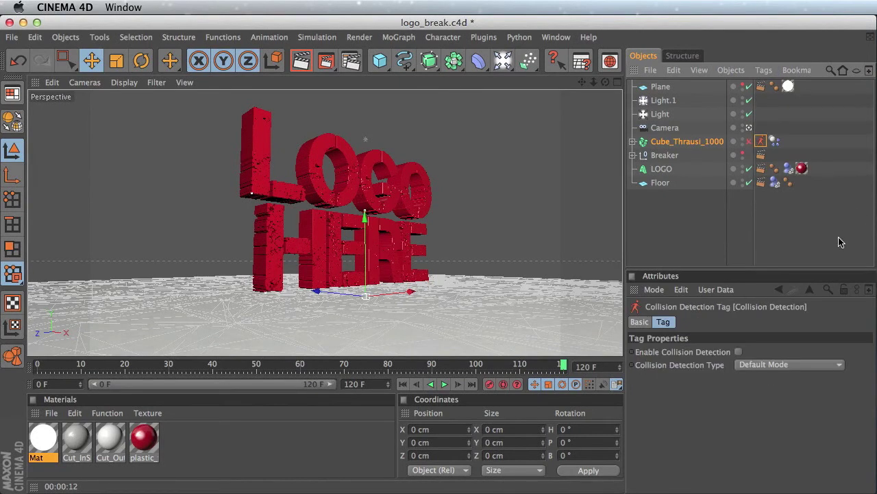
left_click(761, 87)
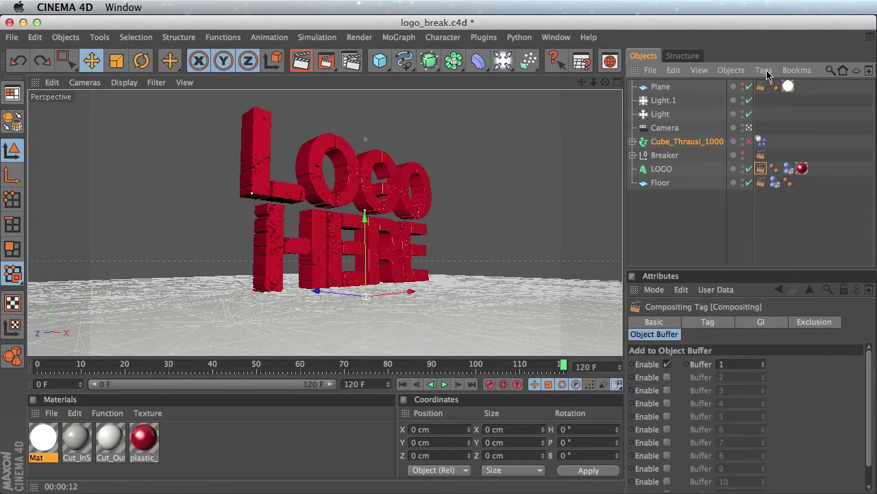
Step: Add a Compositing tag to the Cube_Thrausi_1000 fracture object and enable object buffer 2 on it
left_click(763, 70)
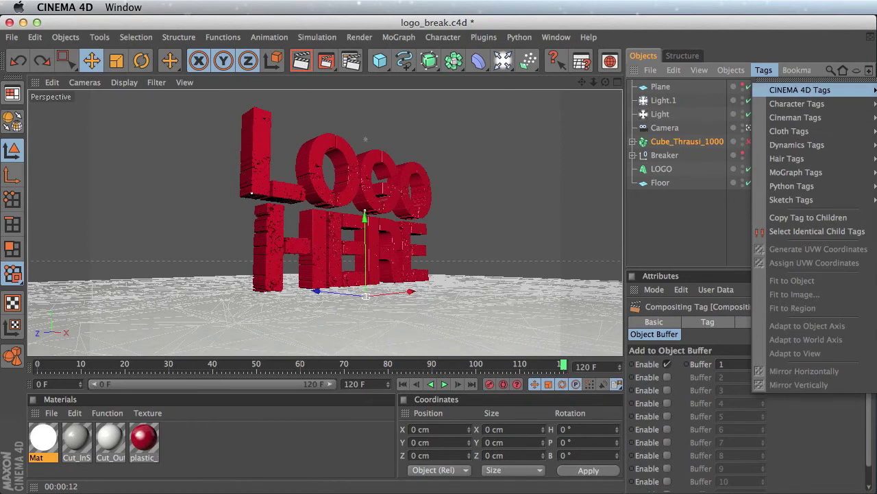
left_click(876, 172)
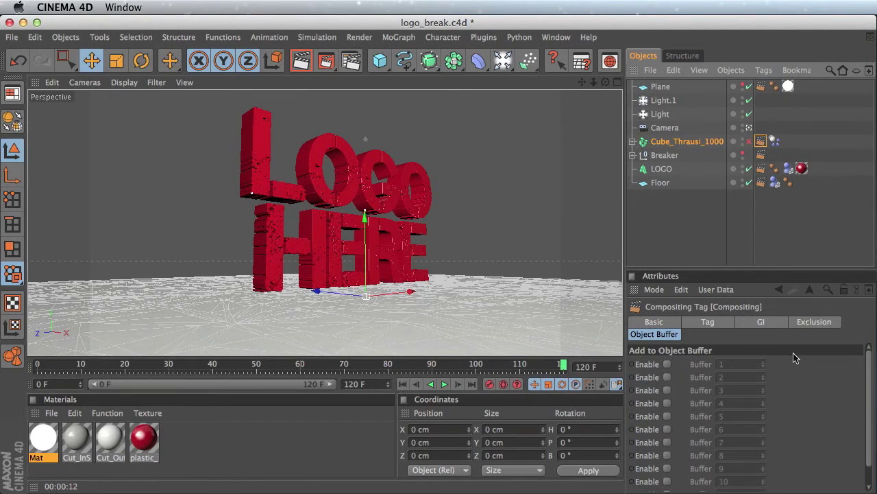
left_click(667, 377)
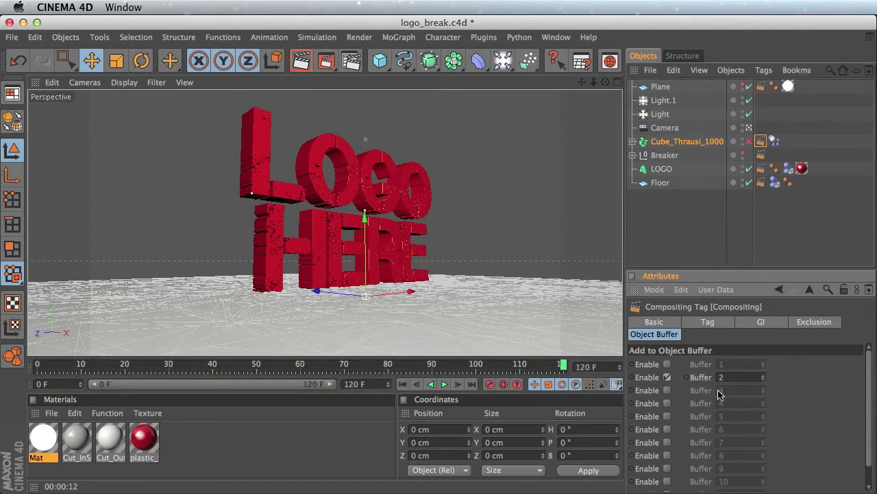
Step: Add two Object Buffer passes to the render's multi-pass list and set the second one's Group ID to 2
left_click(351, 60)
left_click(199, 304)
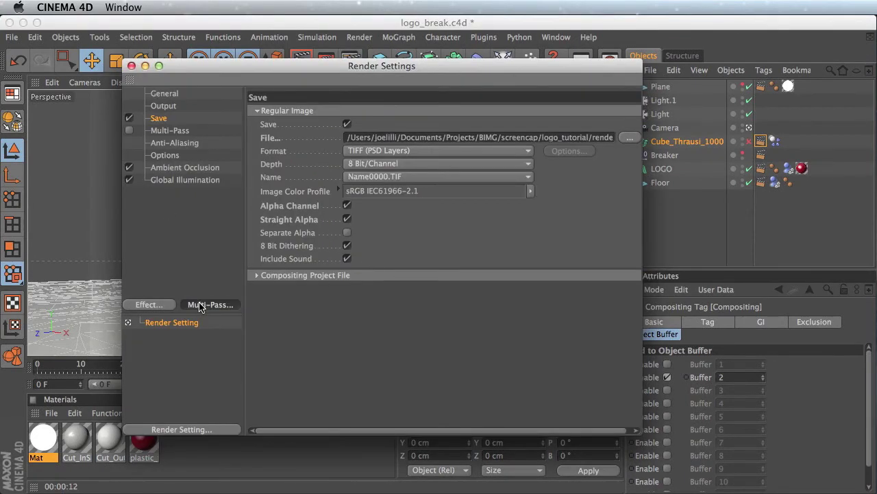
left_click(261, 397)
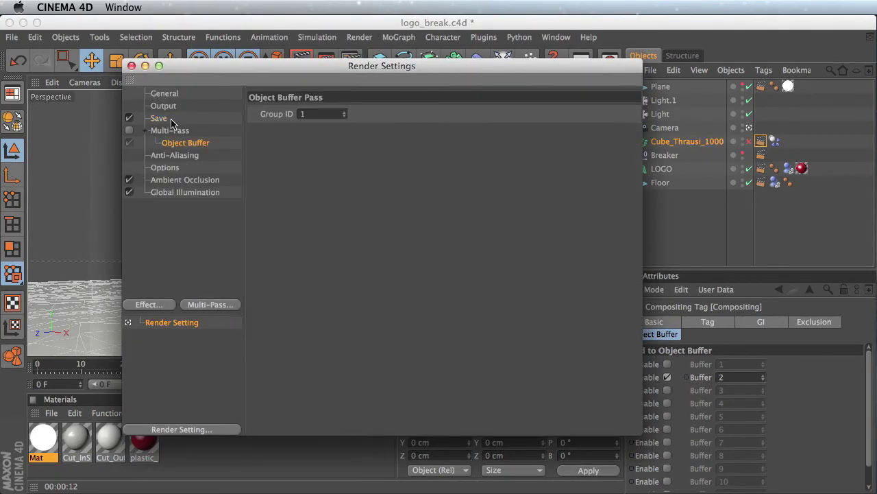
left_click(219, 304)
left_click(266, 398)
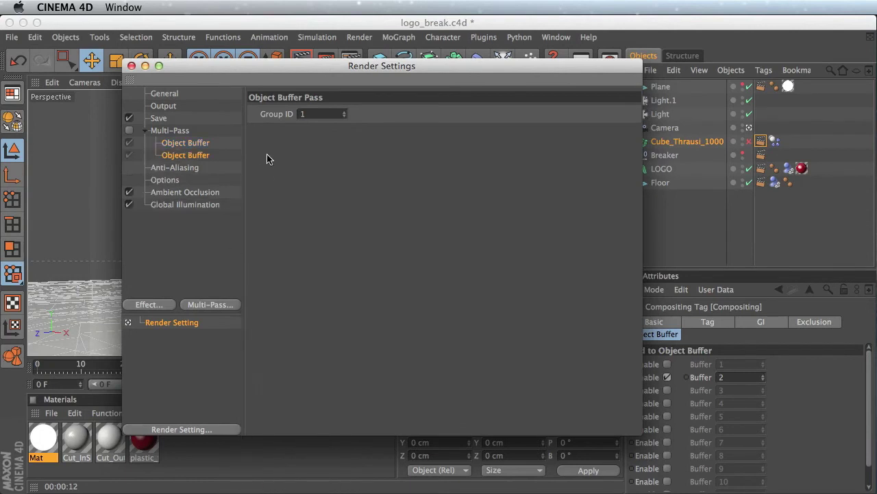
type("2")
key("Return")
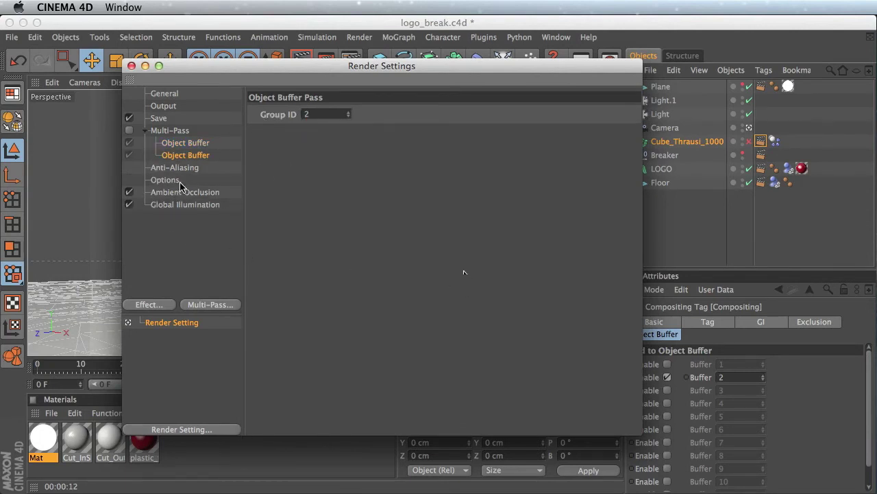
Step: Enable Multi-Pass rendering and show the render's Save settings
left_click(130, 131)
left_click_drag(229, 66, 455, 126)
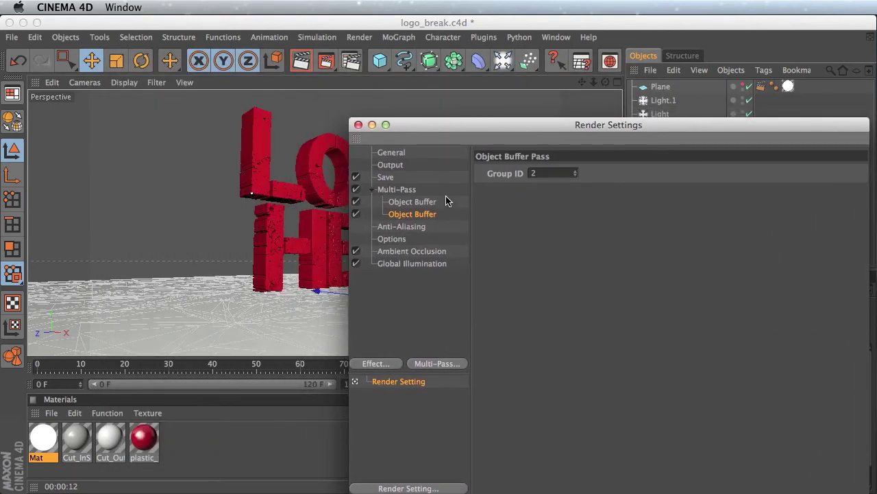
left_click(406, 190)
left_click(388, 177)
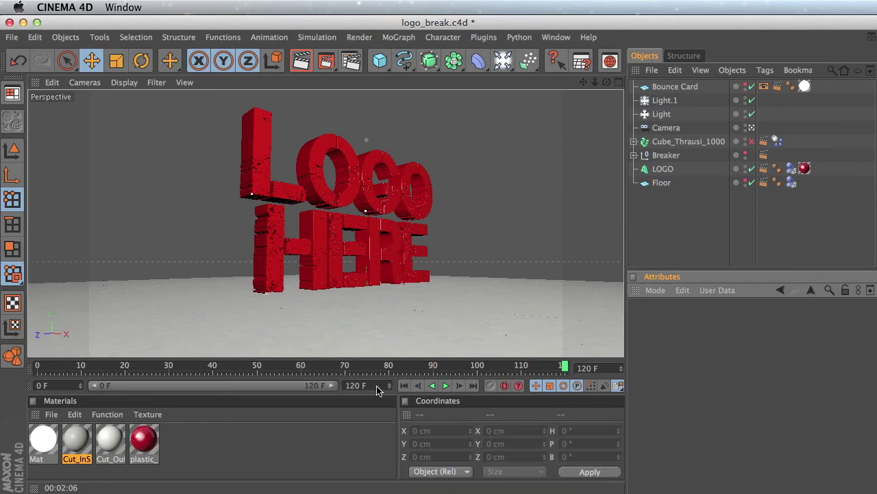
Step: Extend the timeline to 150 frames, covering the full preview range, and go to the last frame
left_click_drag(376, 387, 325, 379)
type("15")
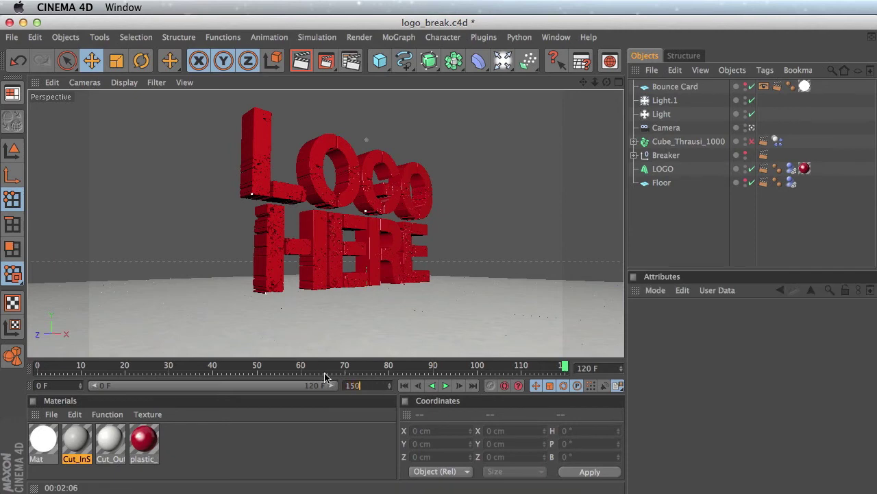
type("0")
key("Return")
left_click_drag(285, 385, 332, 385)
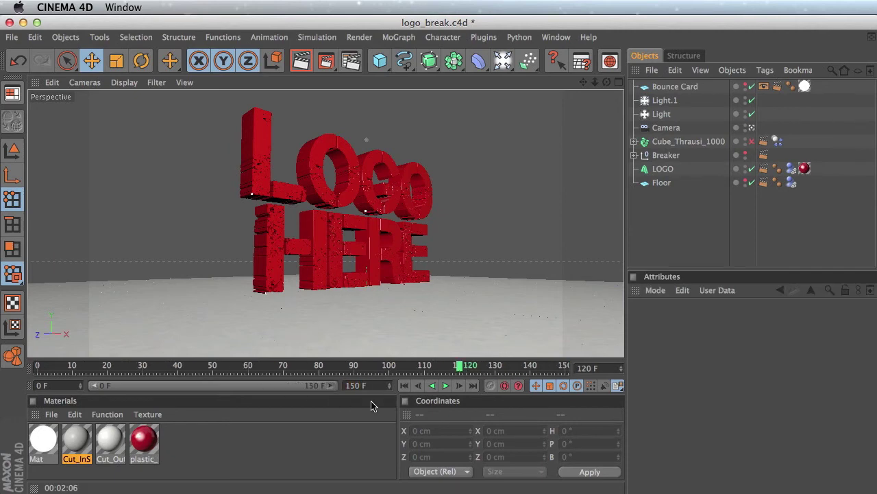
left_click(473, 386)
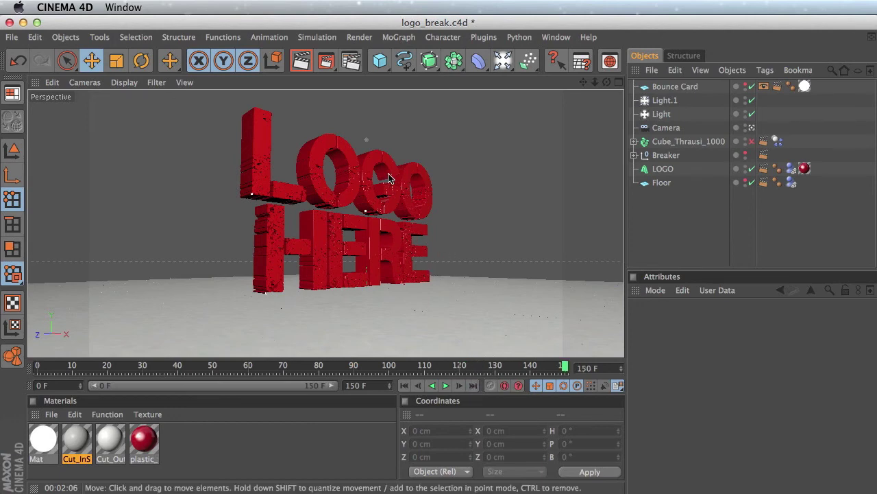
Step: Open the render settings and switch Global Illumination on and back off
left_click(351, 62)
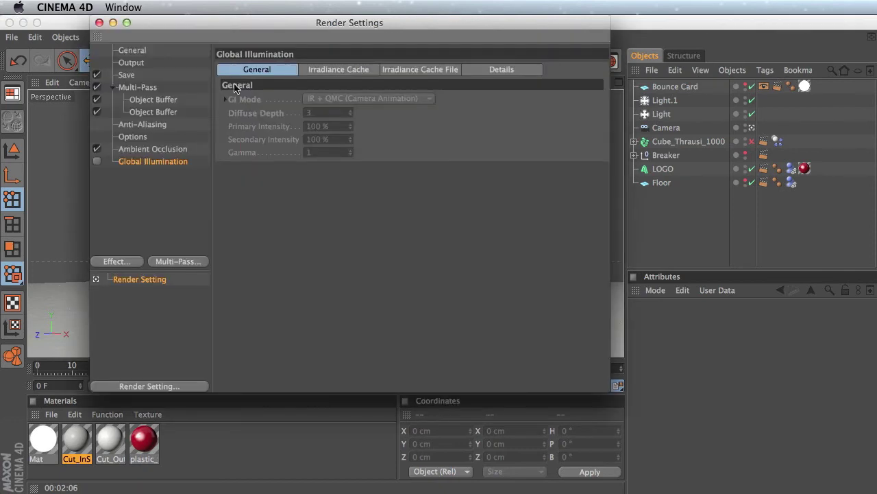
left_click_drag(156, 24, 182, 111)
left_click(122, 248)
left_click(122, 247)
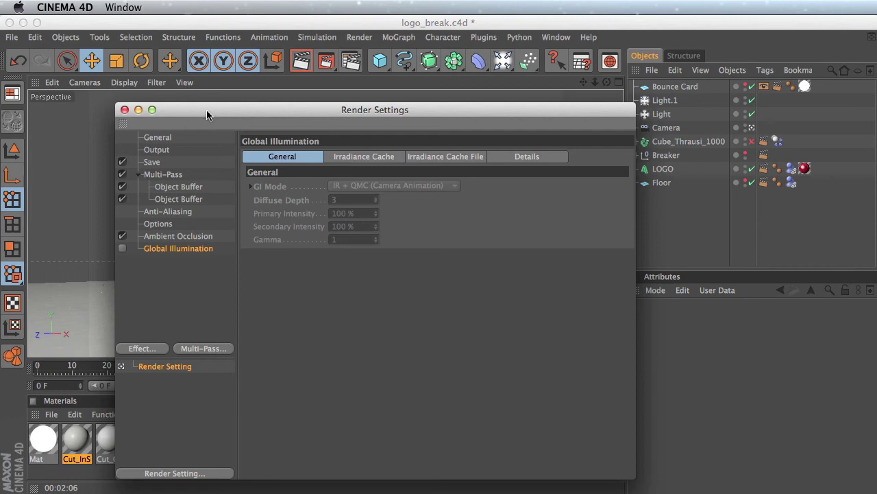
left_click_drag(208, 115, 219, 110)
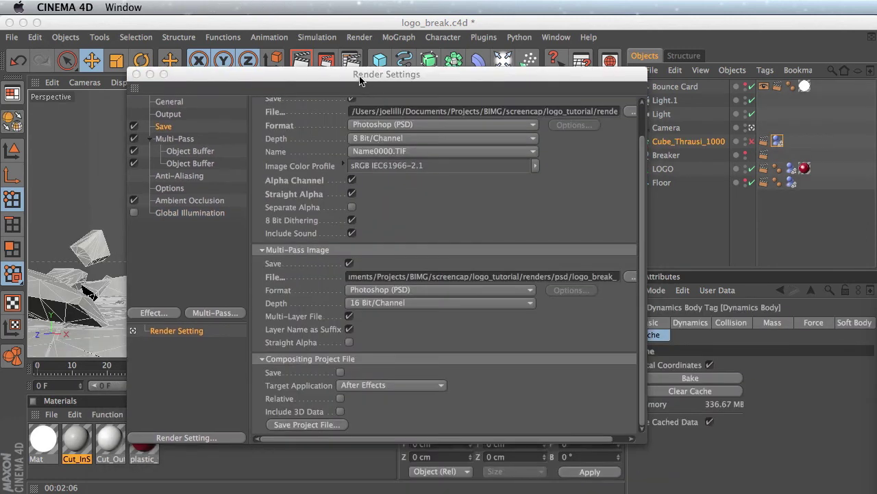
Step: Enable saving a compositing project file for After Effects with the Relative and Include 3D Data options
left_click_drag(362, 81, 366, 70)
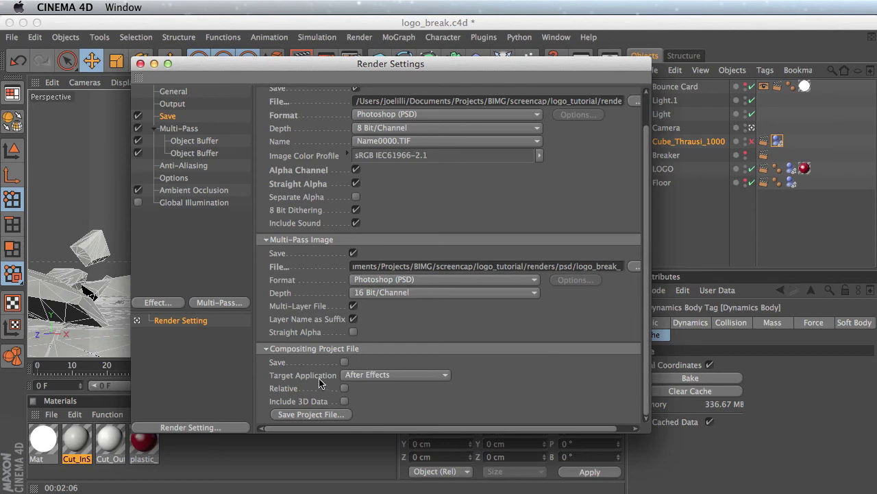
left_click(344, 362)
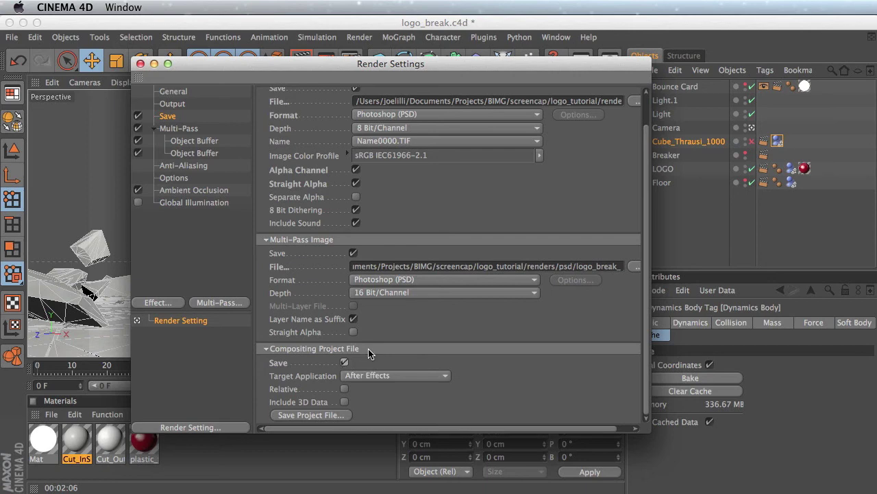
left_click(370, 375)
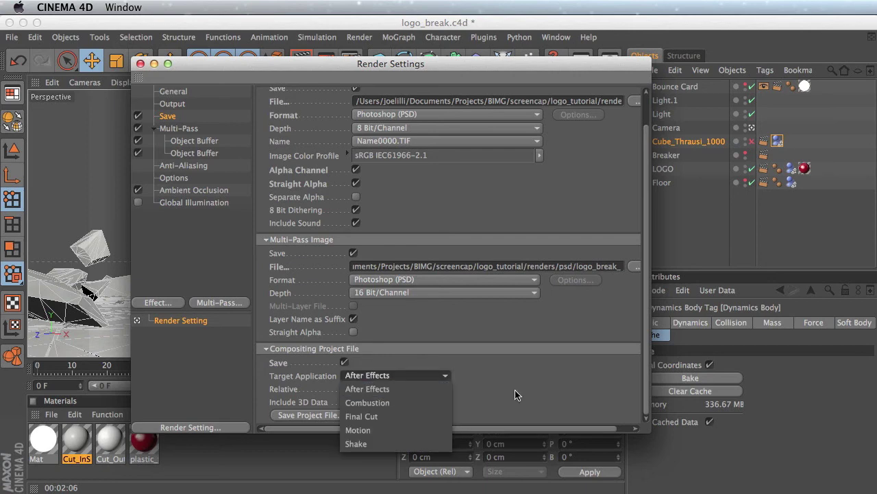
left_click(516, 395)
left_click(344, 389)
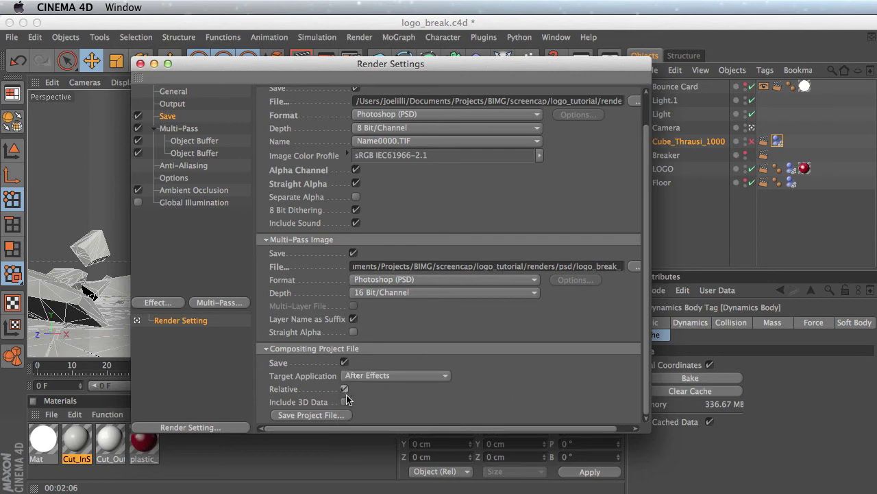
left_click(346, 403)
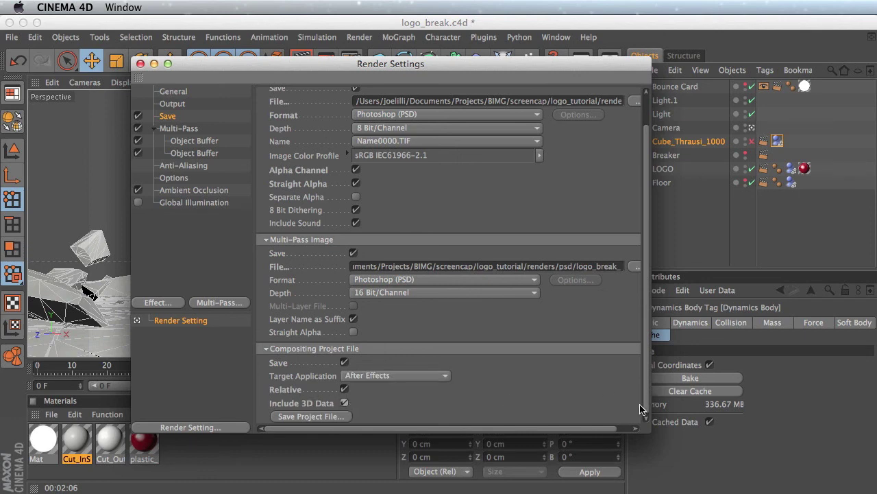
Step: Save the compositing project file as logo_break.aec in the logo_tutorial renders folder
left_click(309, 416)
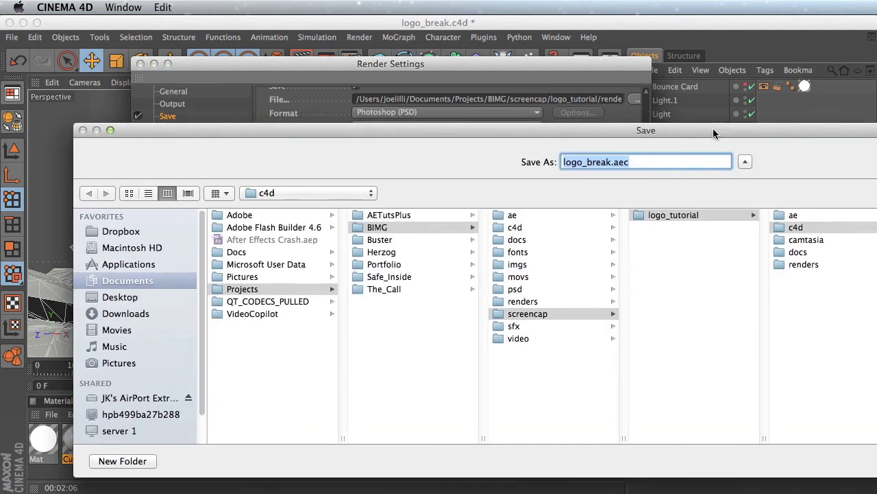
left_click_drag(725, 126, 288, 101)
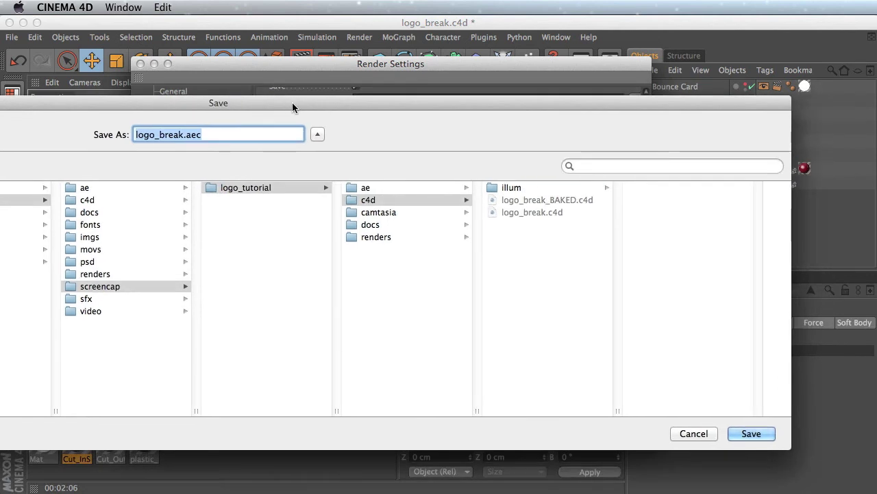
left_click(377, 237)
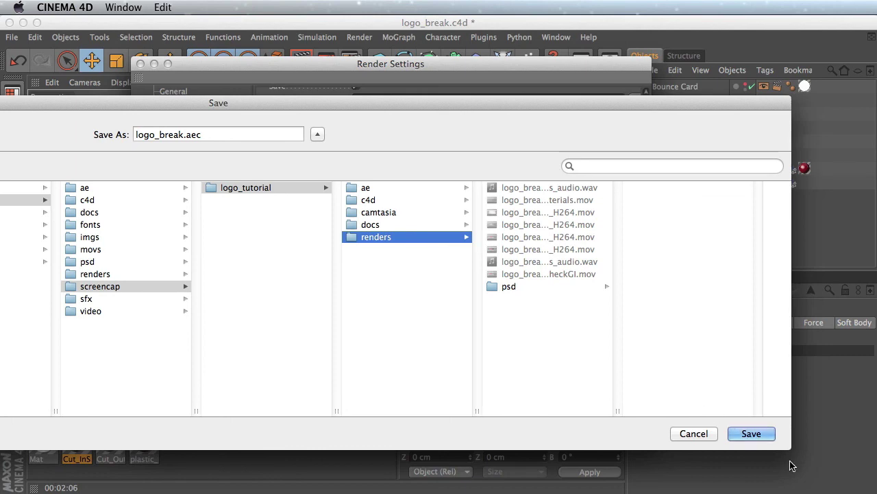
left_click(752, 433)
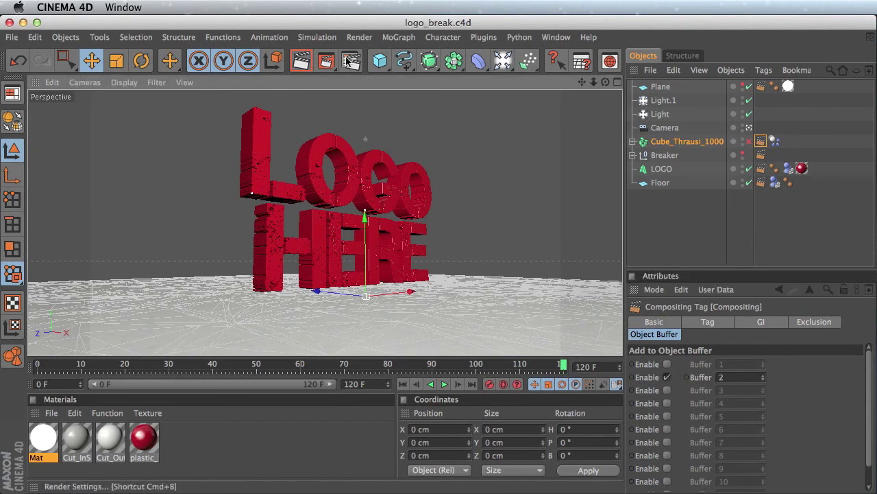
Step: Start the final render of the animation in the Picture Viewer
left_click(328, 61)
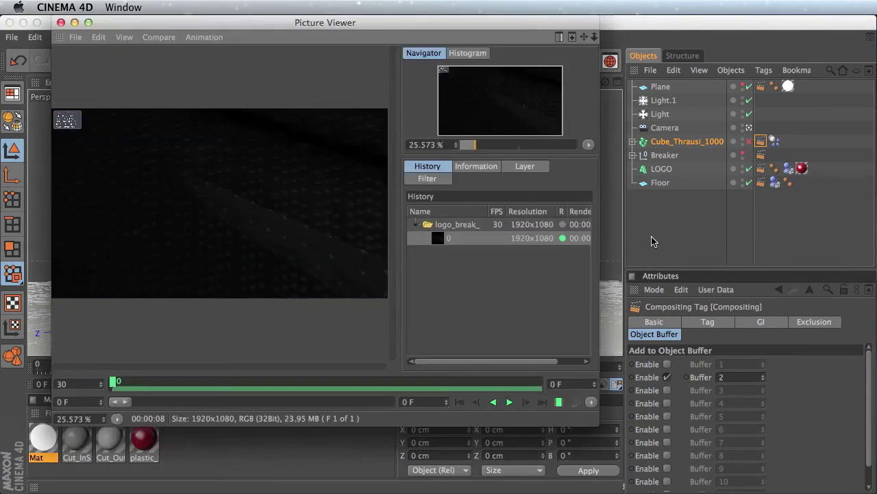